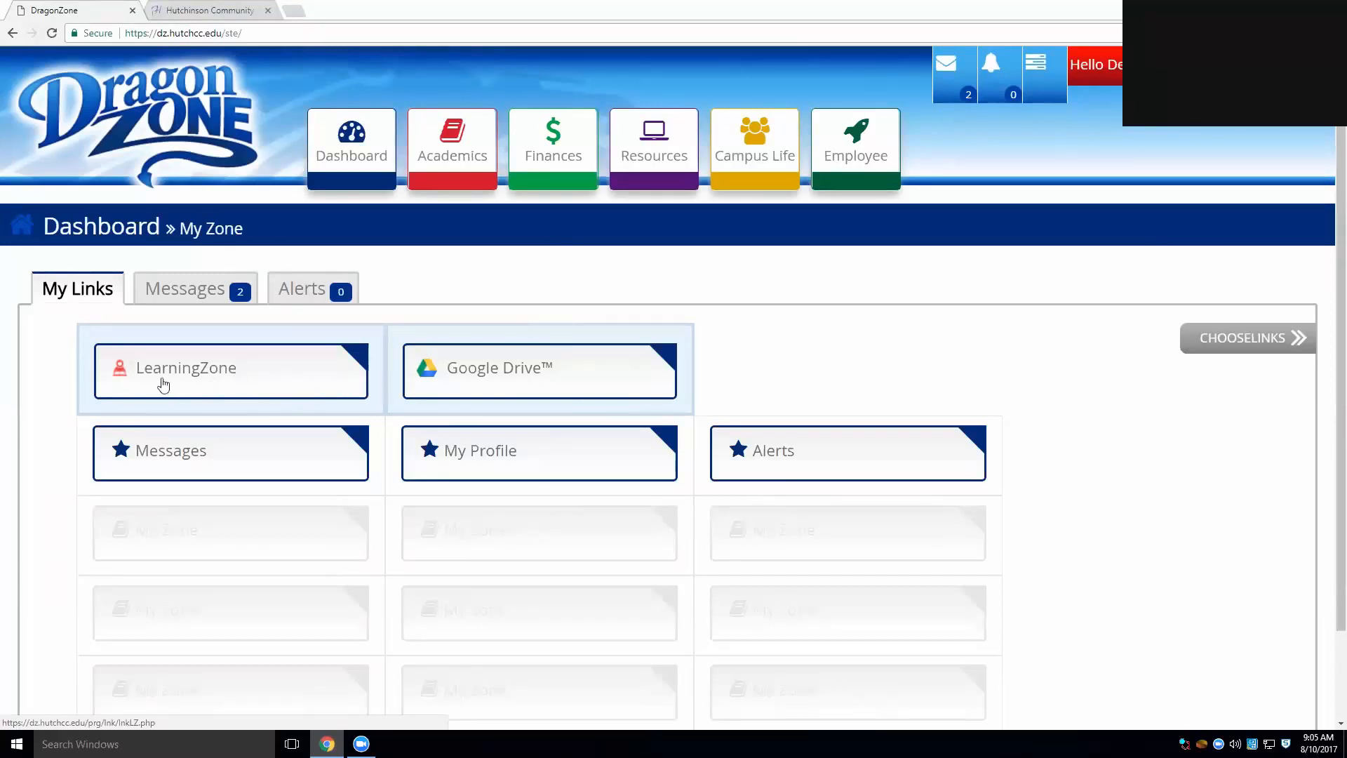
Open LearningZone from the DragonZone dashboard, check the college website's DragonZone link, and return to the LearningZone dashboard.
click(197, 380)
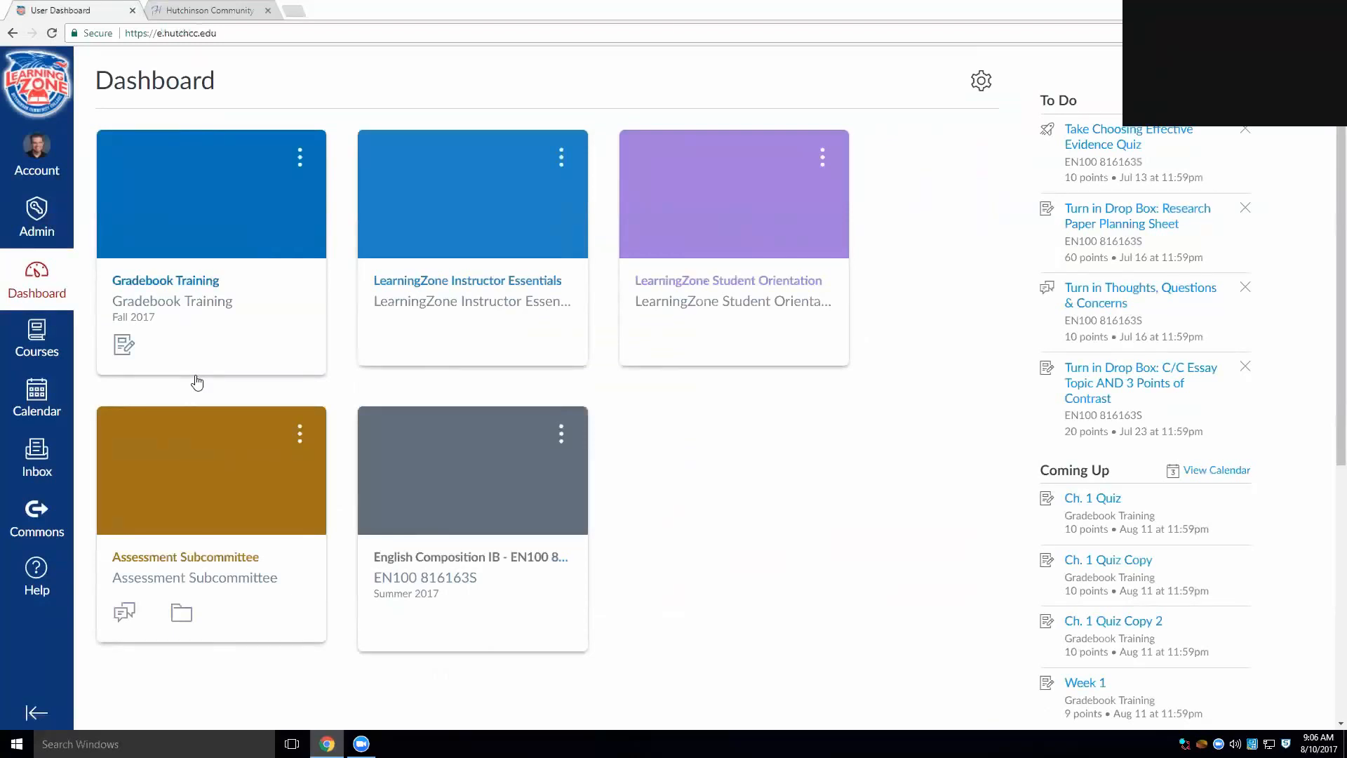
click(211, 9)
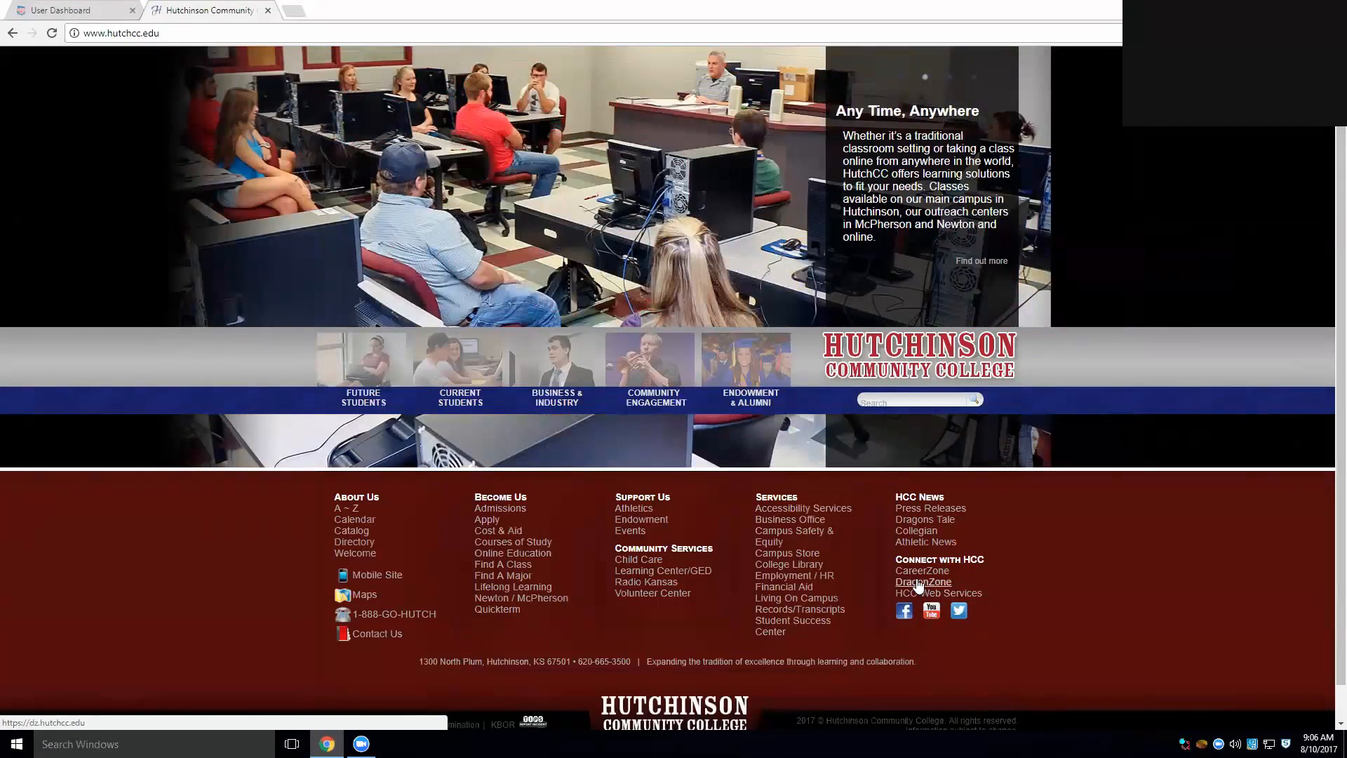
click(71, 18)
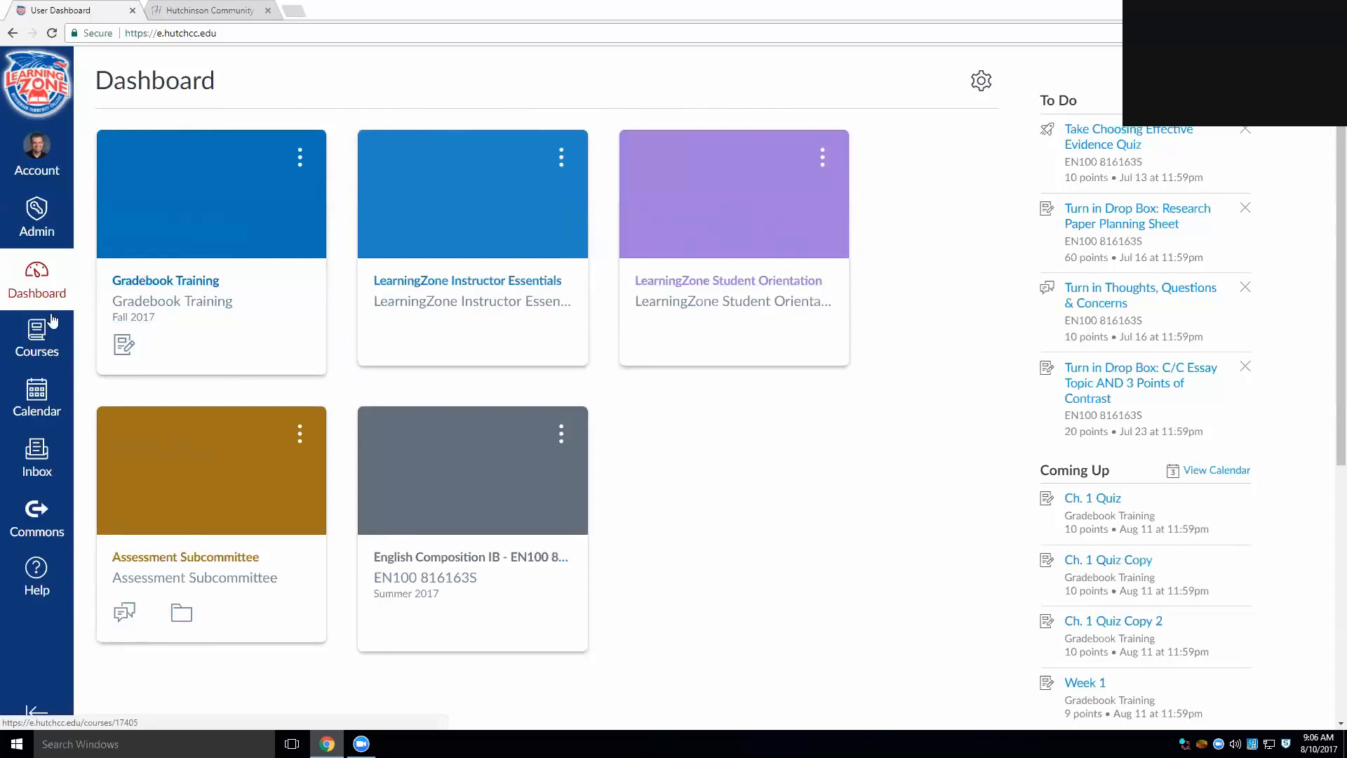
Unstar Gradebook Training in the list of all courses and return to the dashboard.
click(39, 355)
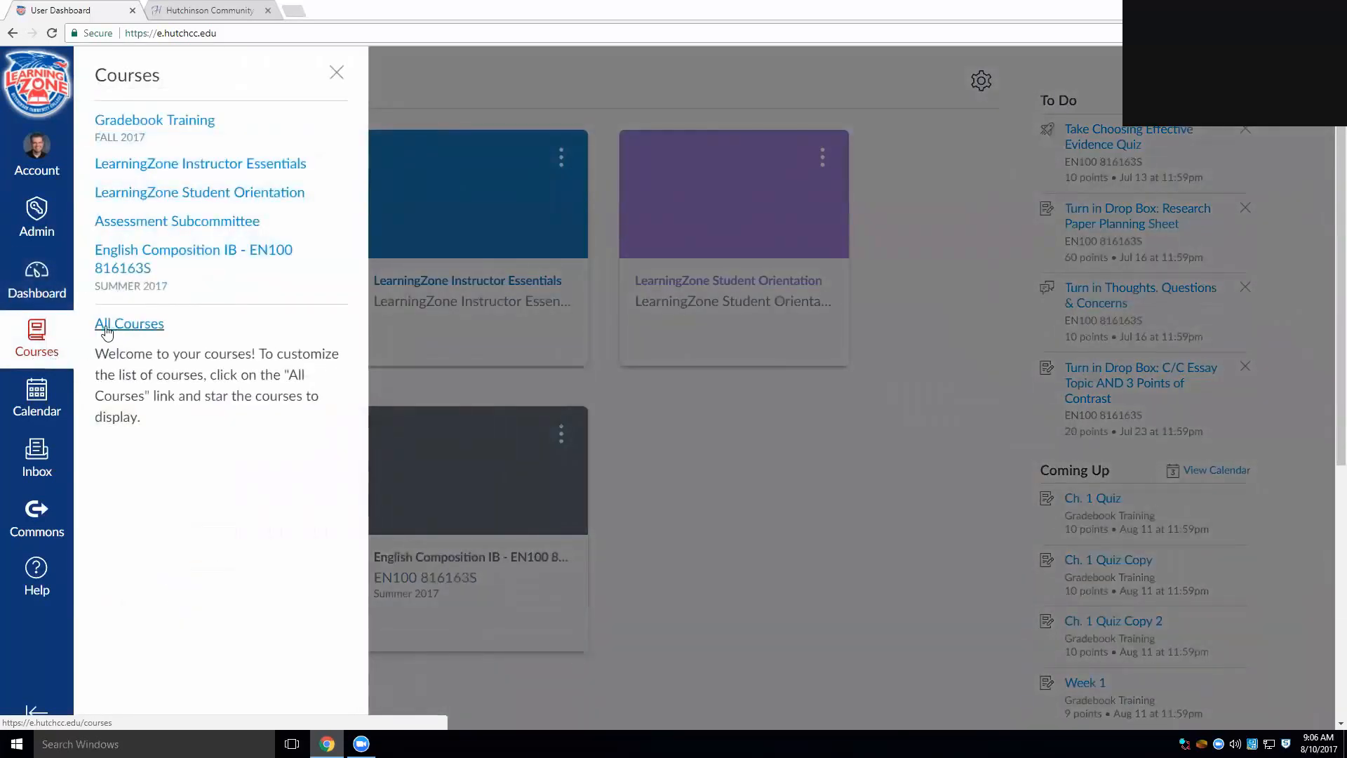
click(143, 329)
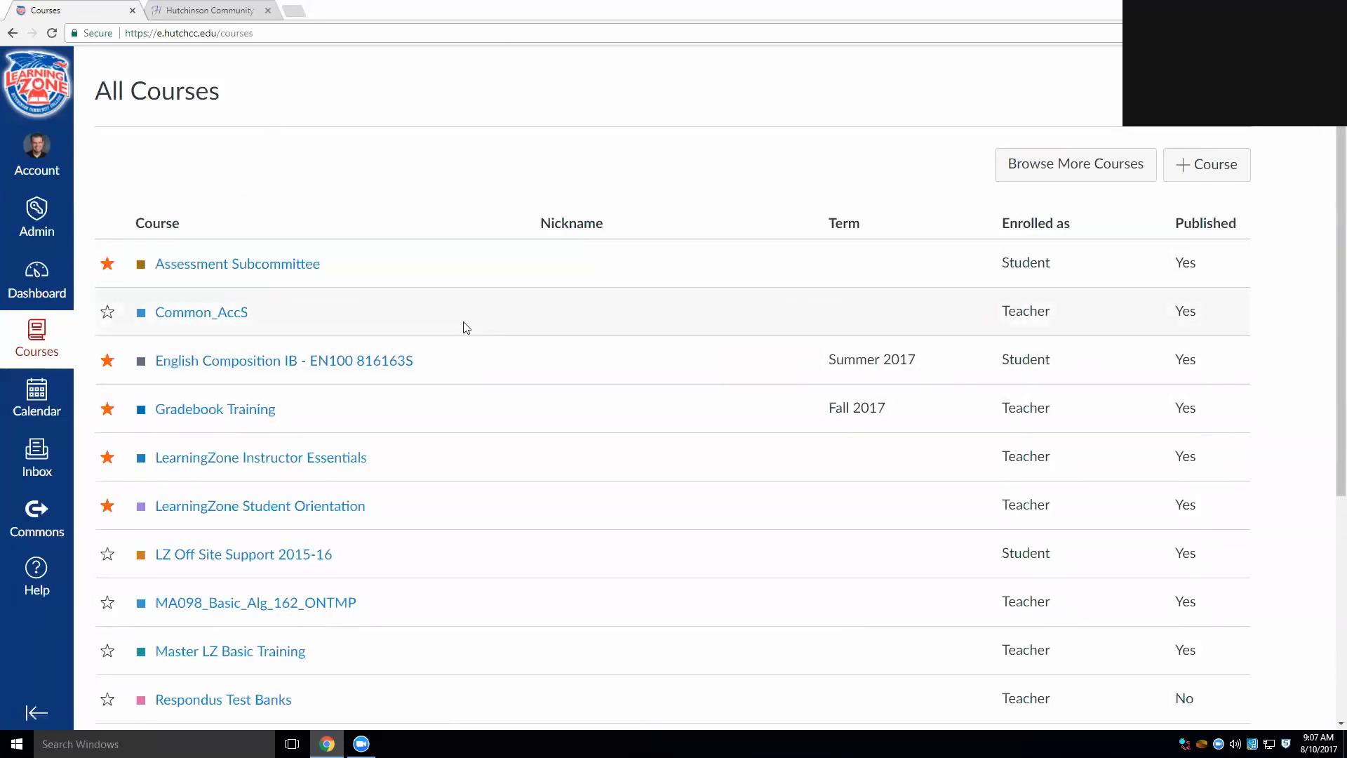
scroll(463, 328, down, 5)
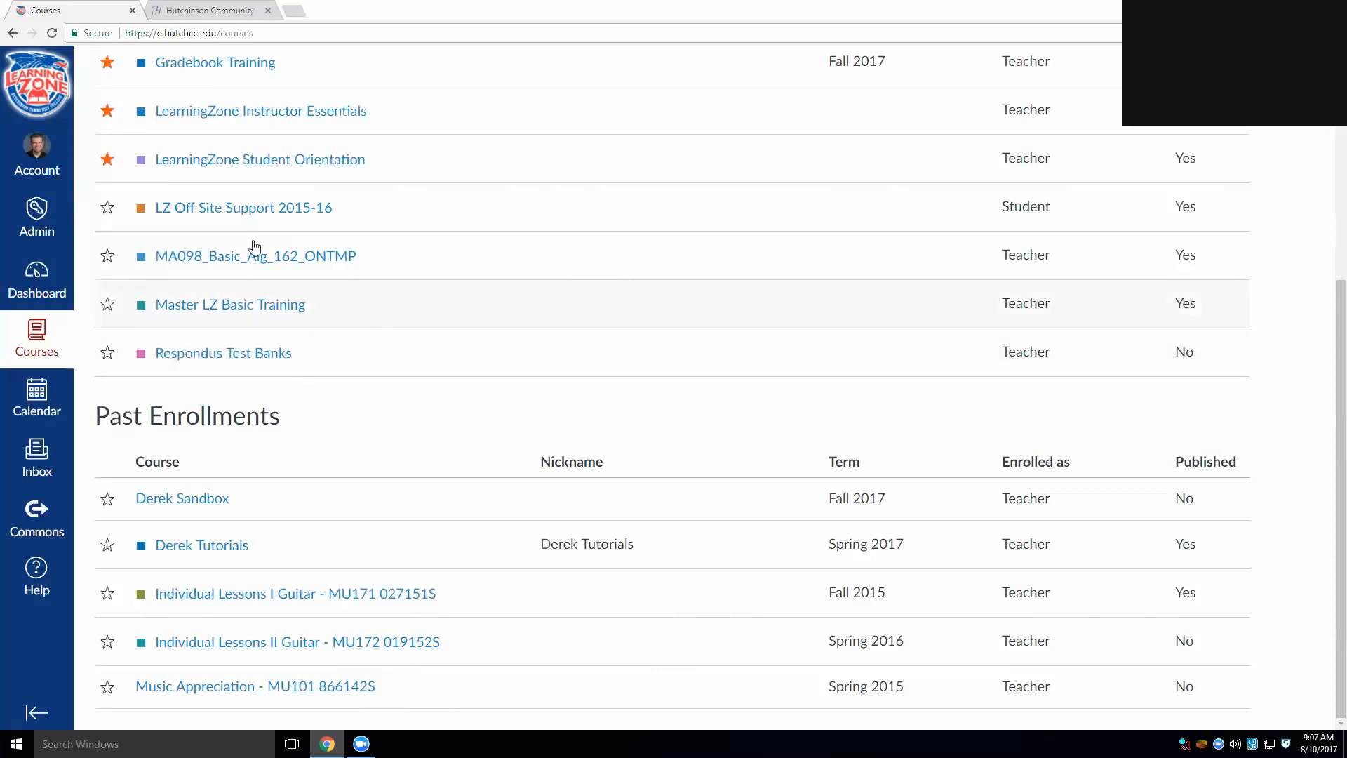
scroll(211, 182, up, 1)
scroll(163, 199, up, 2)
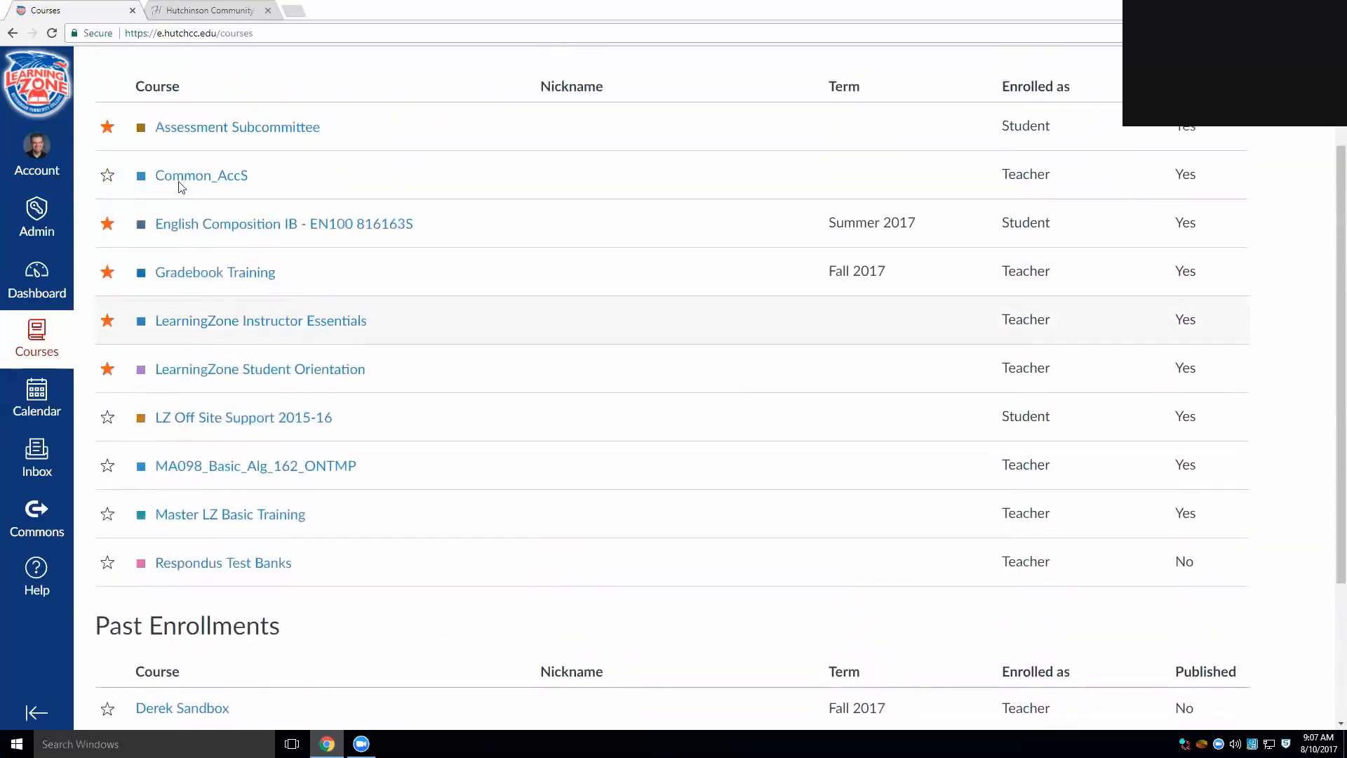
click(108, 273)
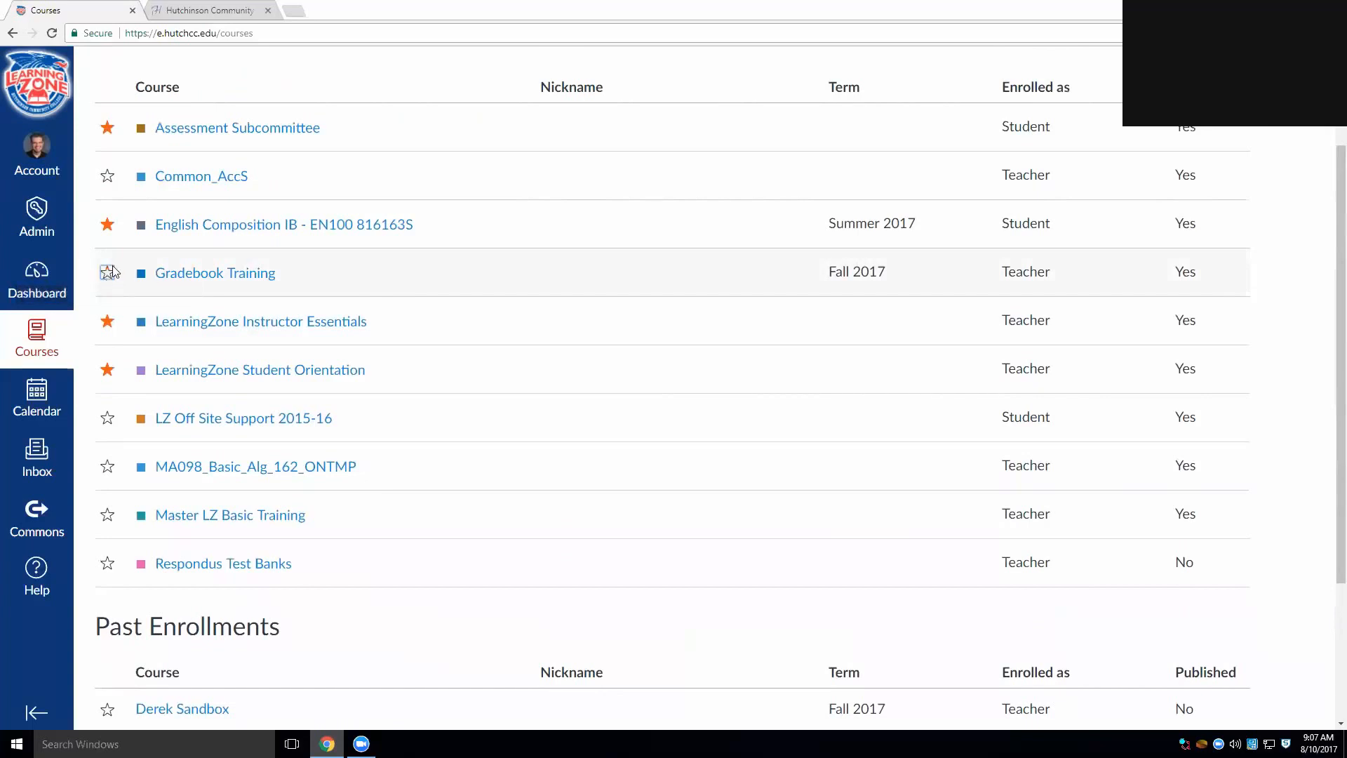
click(23, 278)
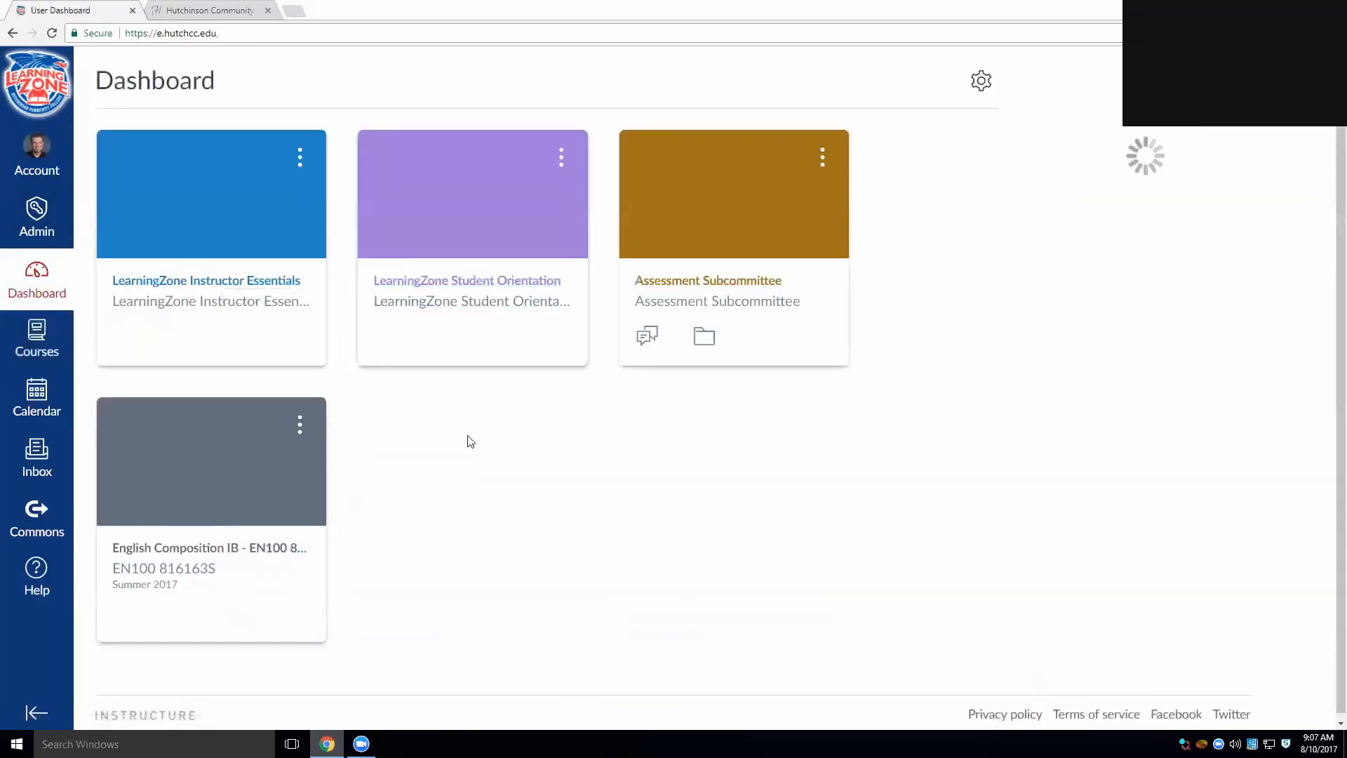
Star Gradebook Training again in the list of all courses and go back to the dashboard.
click(42, 342)
click(122, 283)
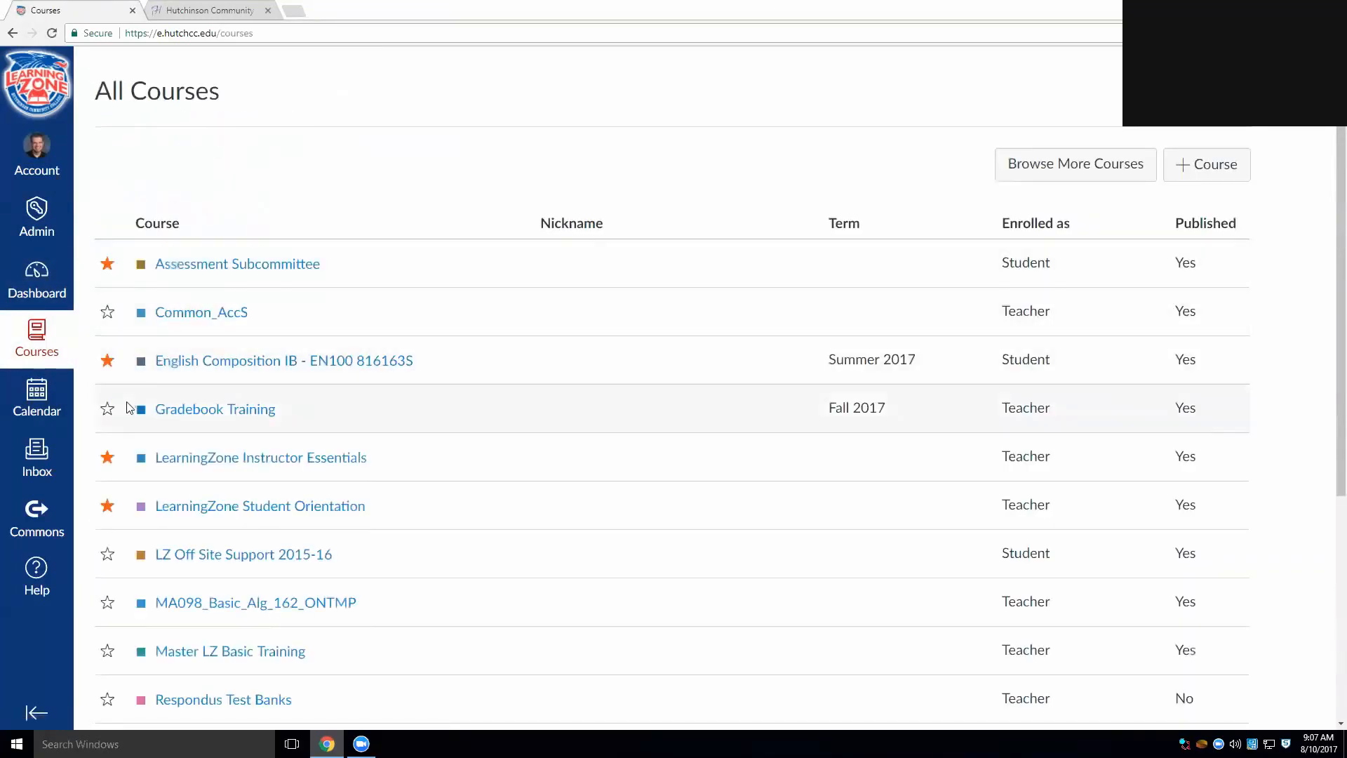
click(107, 410)
click(24, 293)
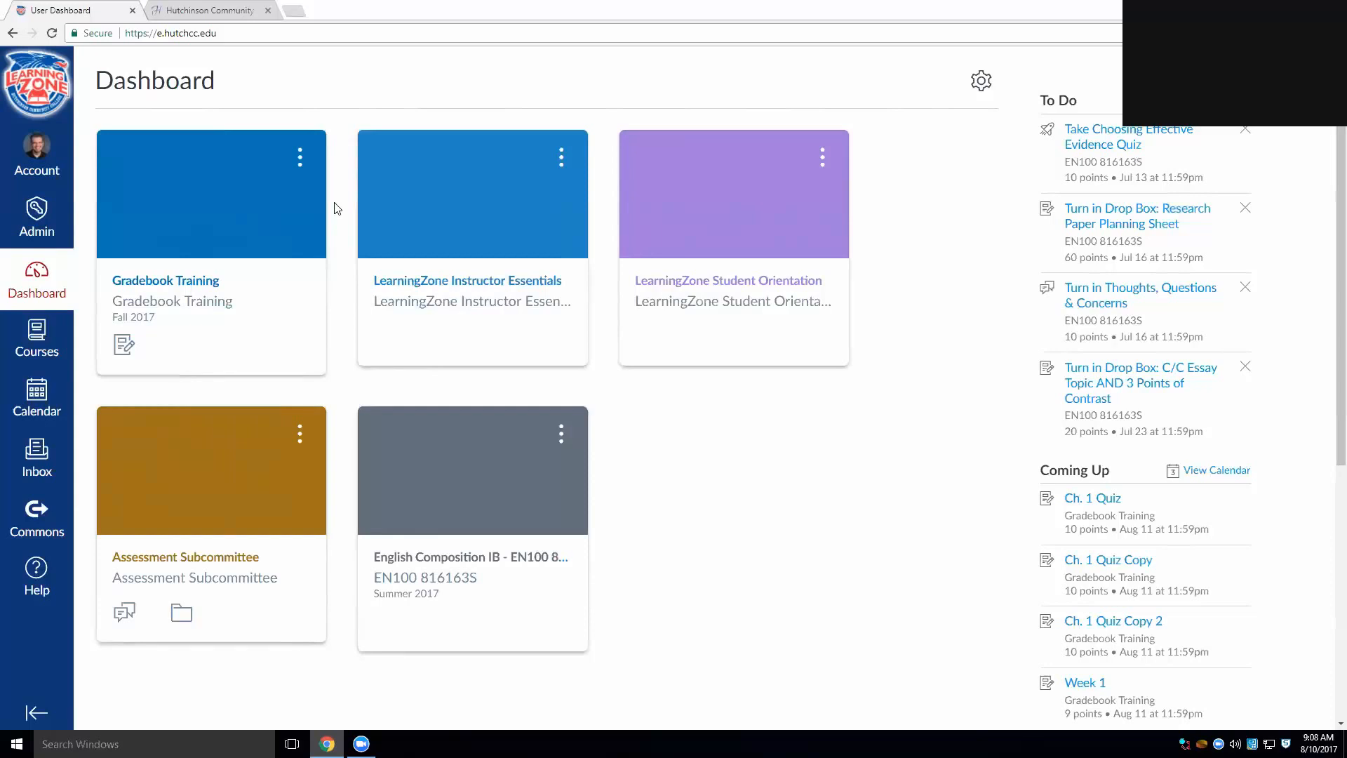
View the nickname and colour options of the Gradebook Training card, then close them without changes.
click(299, 165)
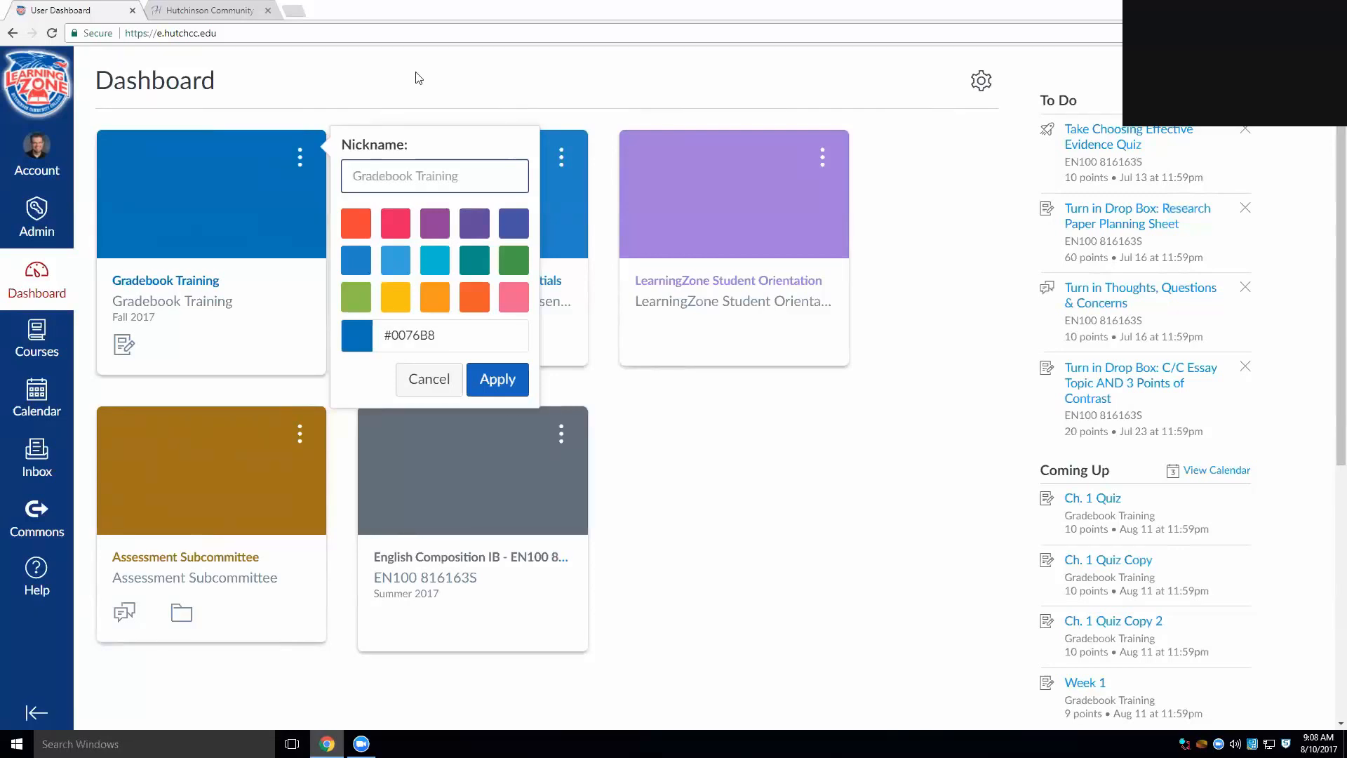
click(413, 91)
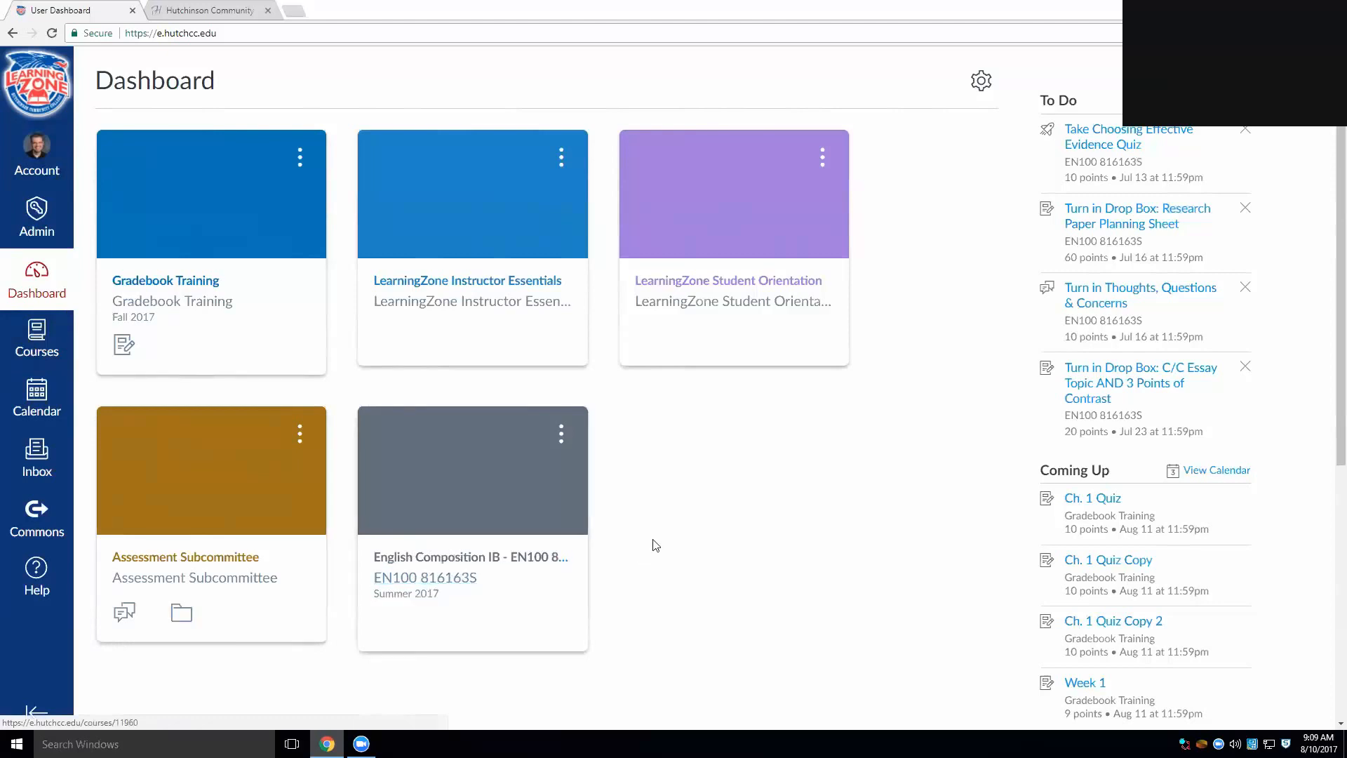
Unstar the English Composition IB course in the list of all courses and return to the dashboard.
click(51, 345)
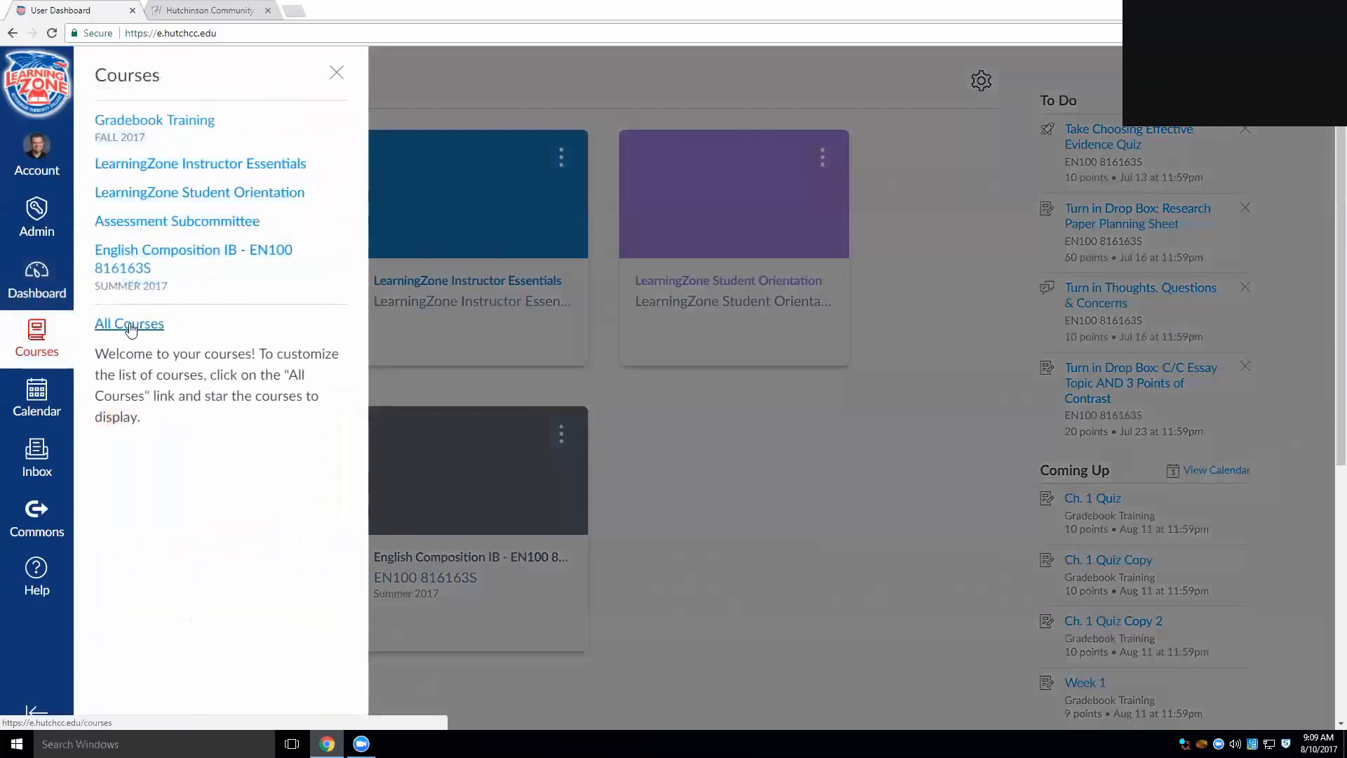
click(127, 331)
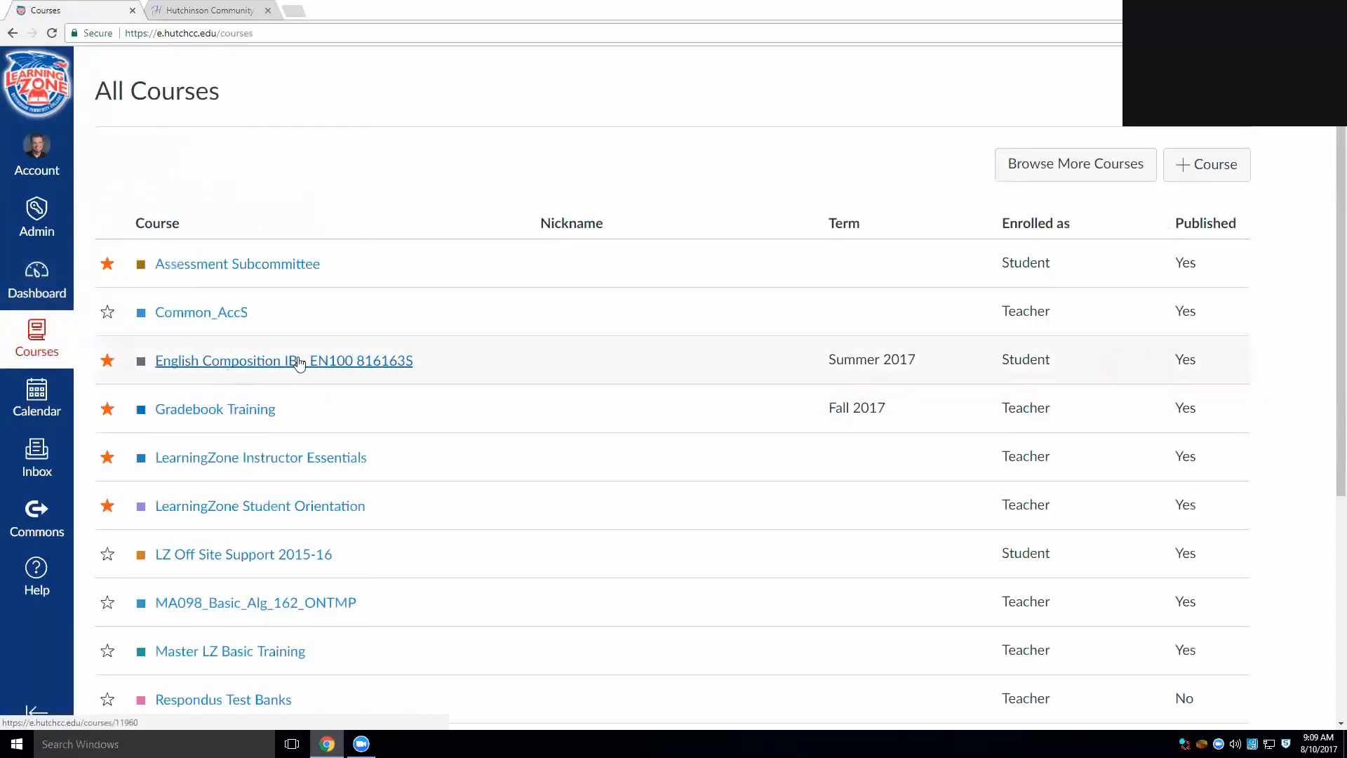
click(107, 361)
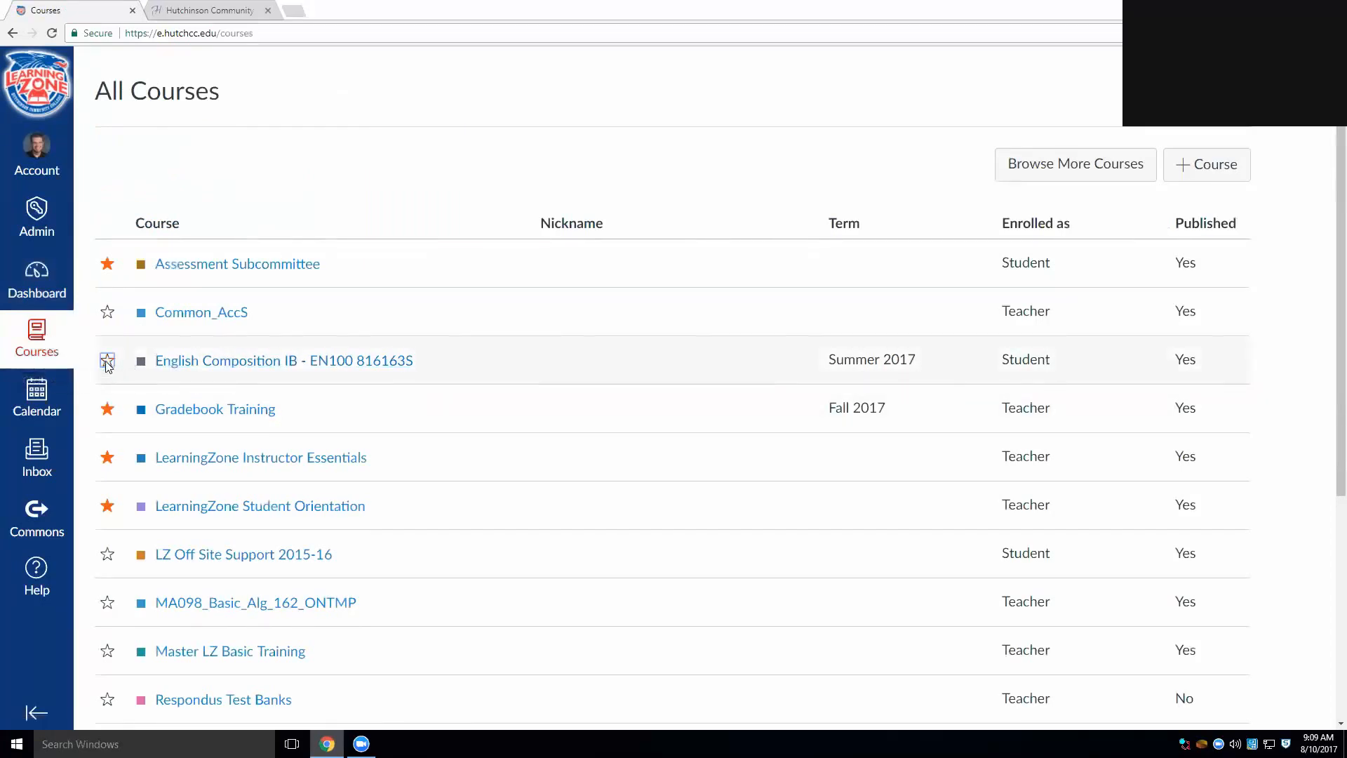
click(37, 279)
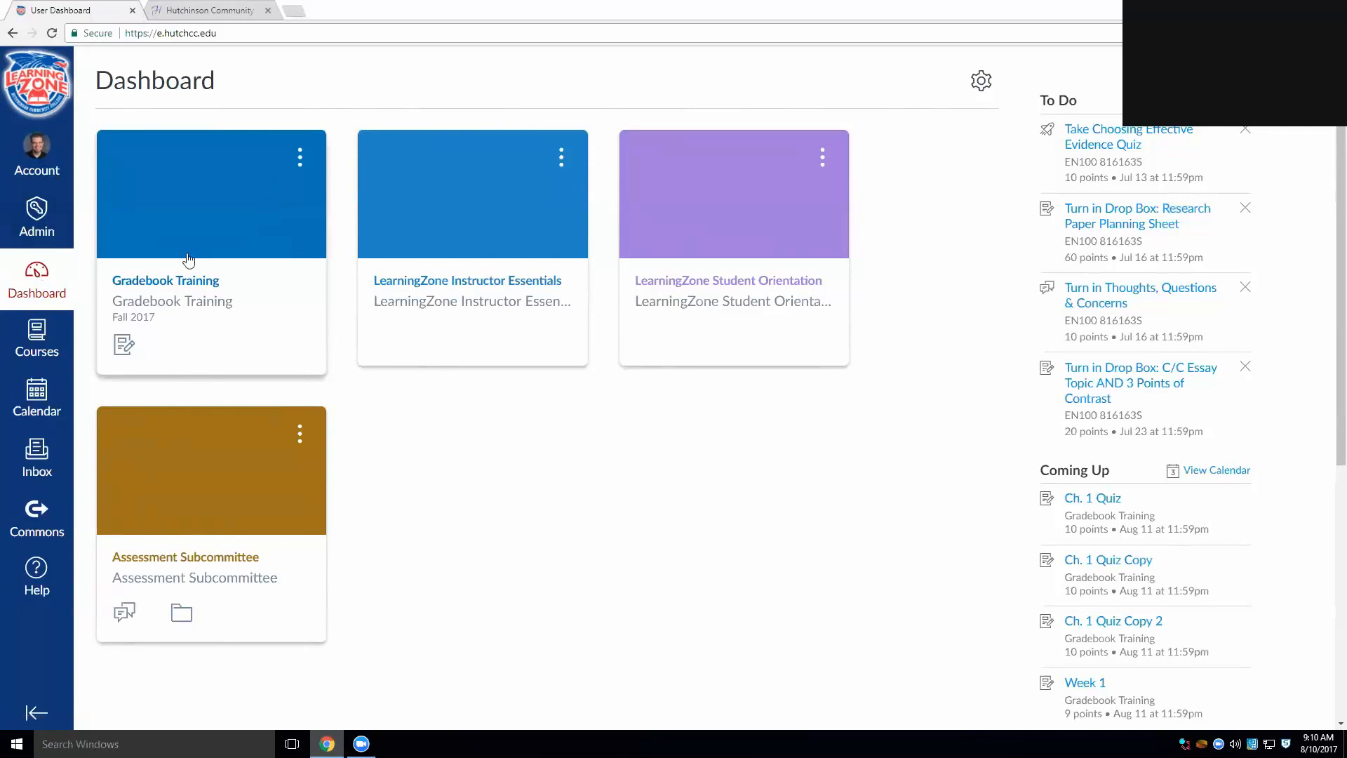
Open the Gradebook Training course's settings and reset the course content.
click(173, 282)
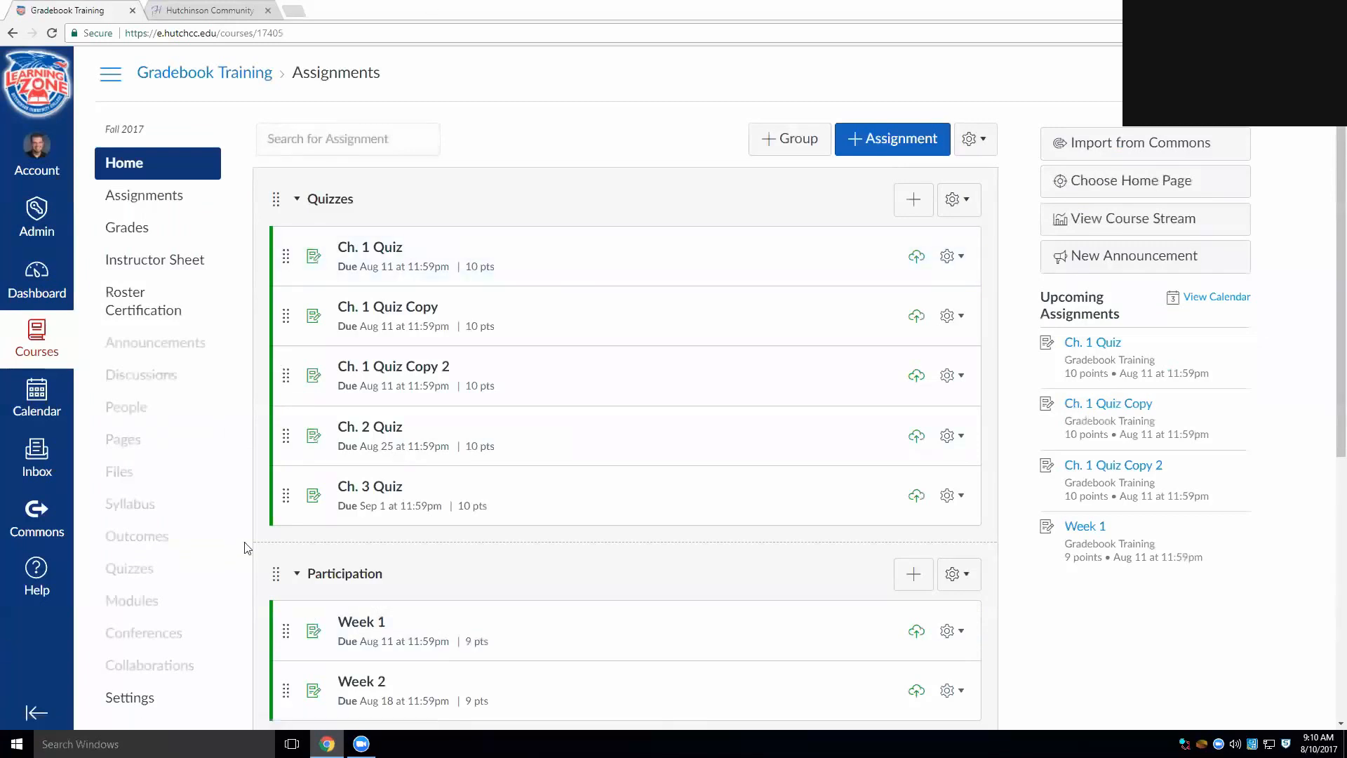
scroll(211, 491, down, 5)
click(145, 350)
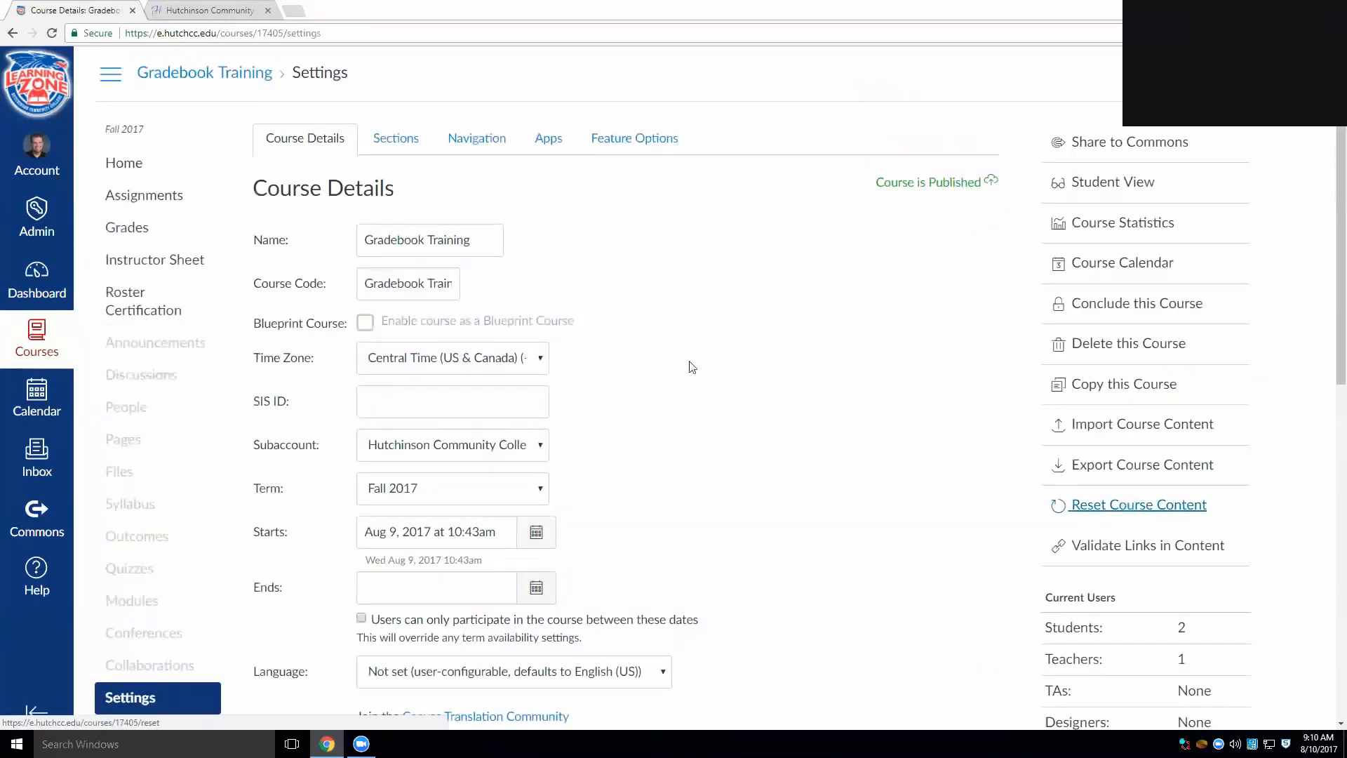
click(1165, 505)
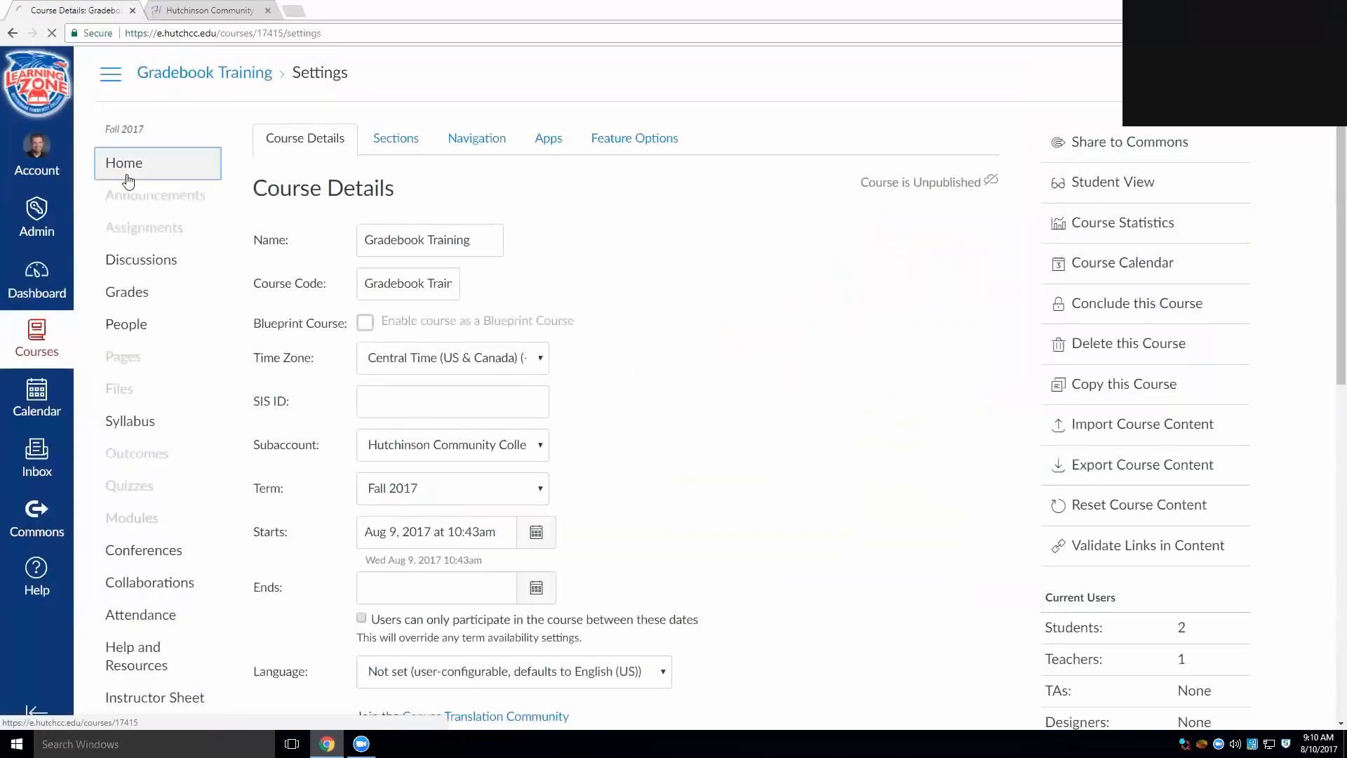
Open the course home page and examine which items the course navigation menu offers.
click(127, 175)
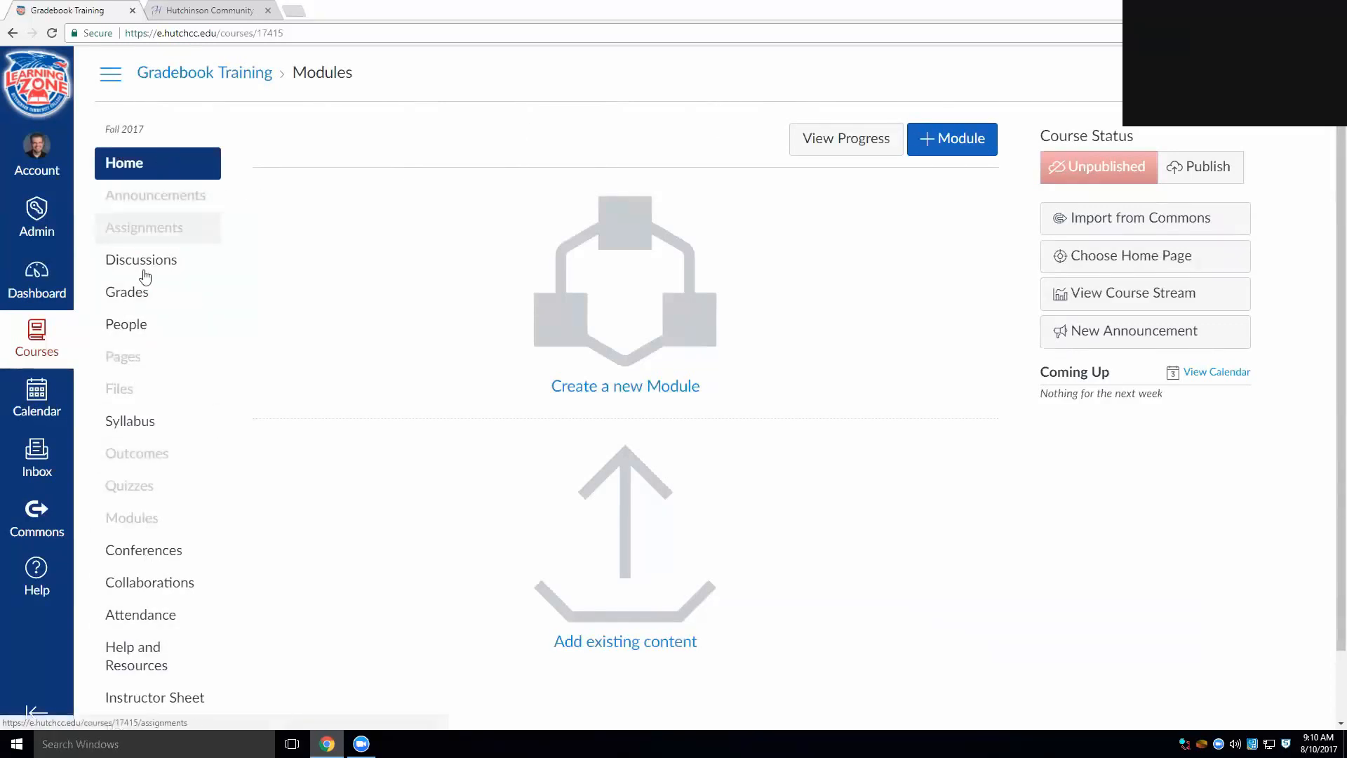
scroll(167, 147, down, 1)
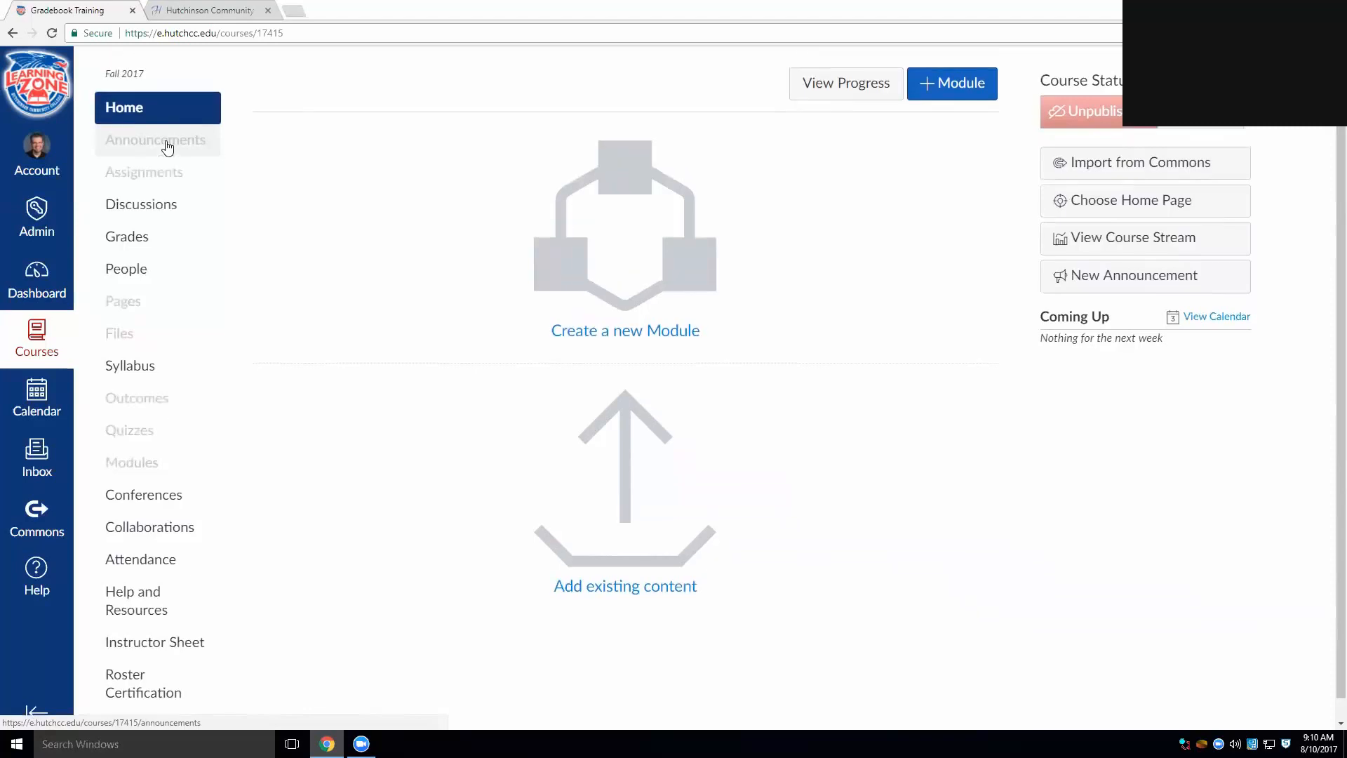
scroll(167, 144, up, 1)
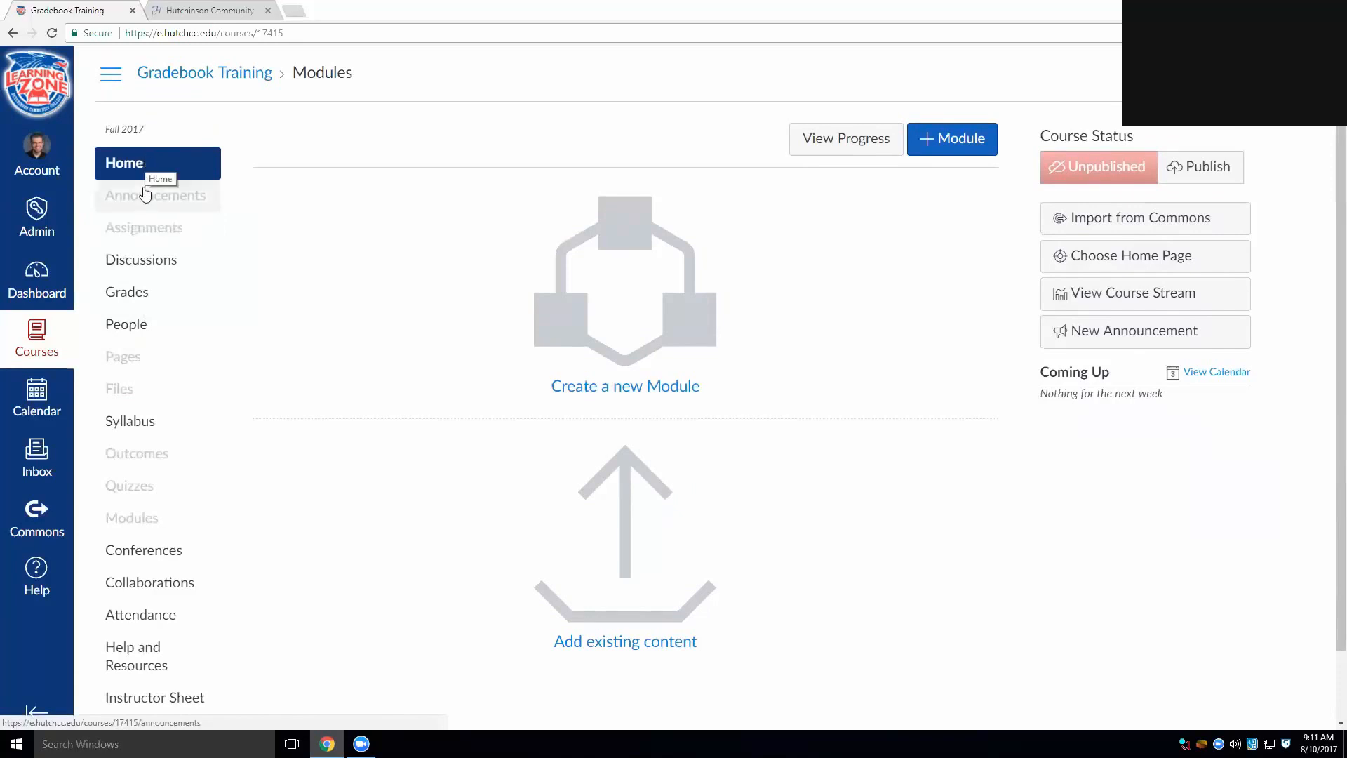
scroll(133, 456, down, 1)
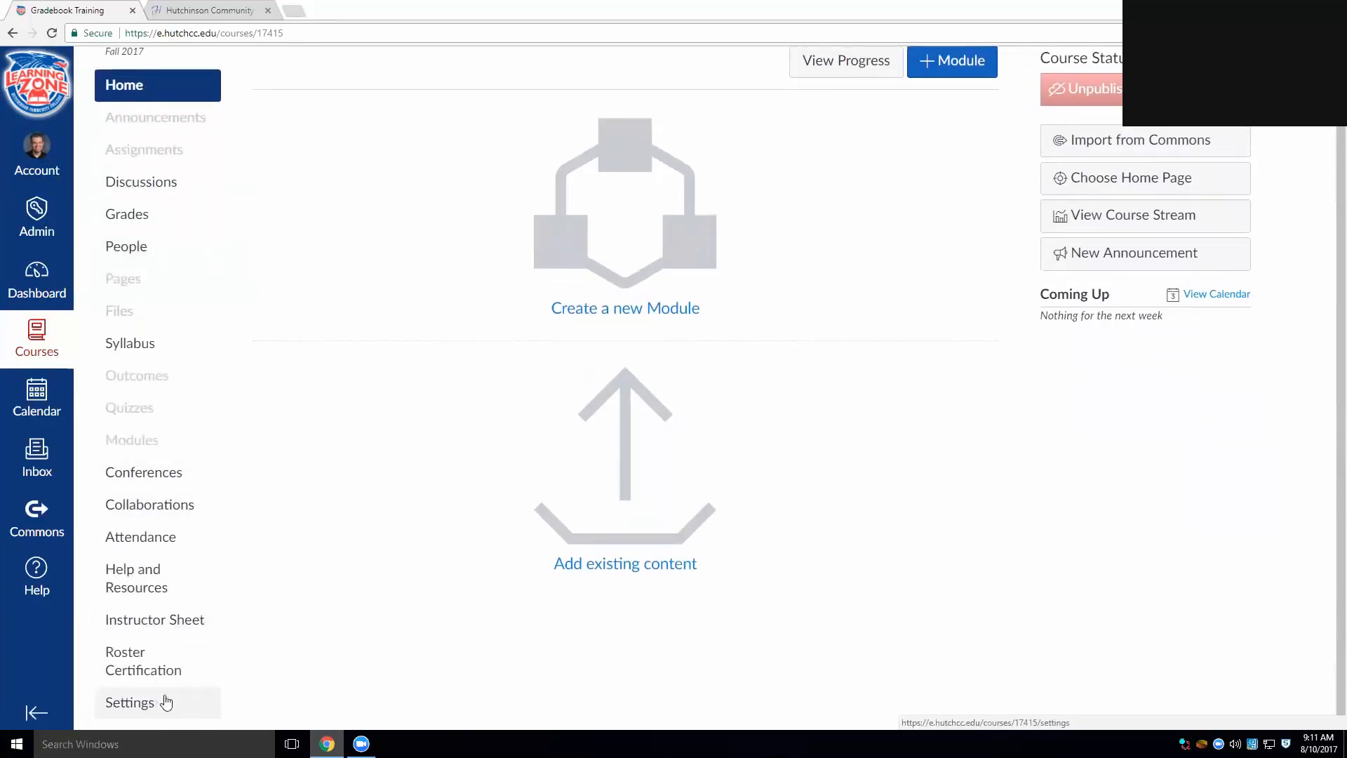
Open the navigation settings of the Gradebook Training course and review the visible and hidden items.
click(126, 708)
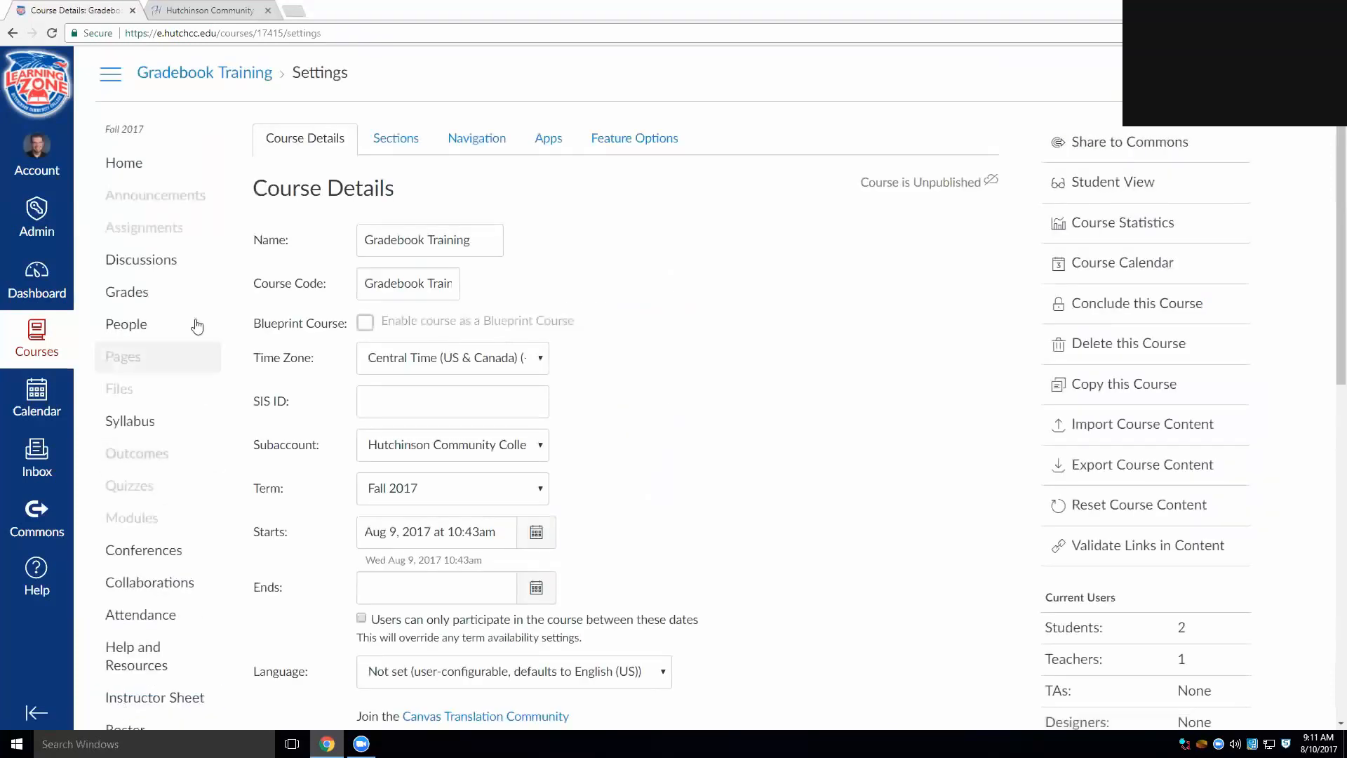
scroll(141, 509, down, 4)
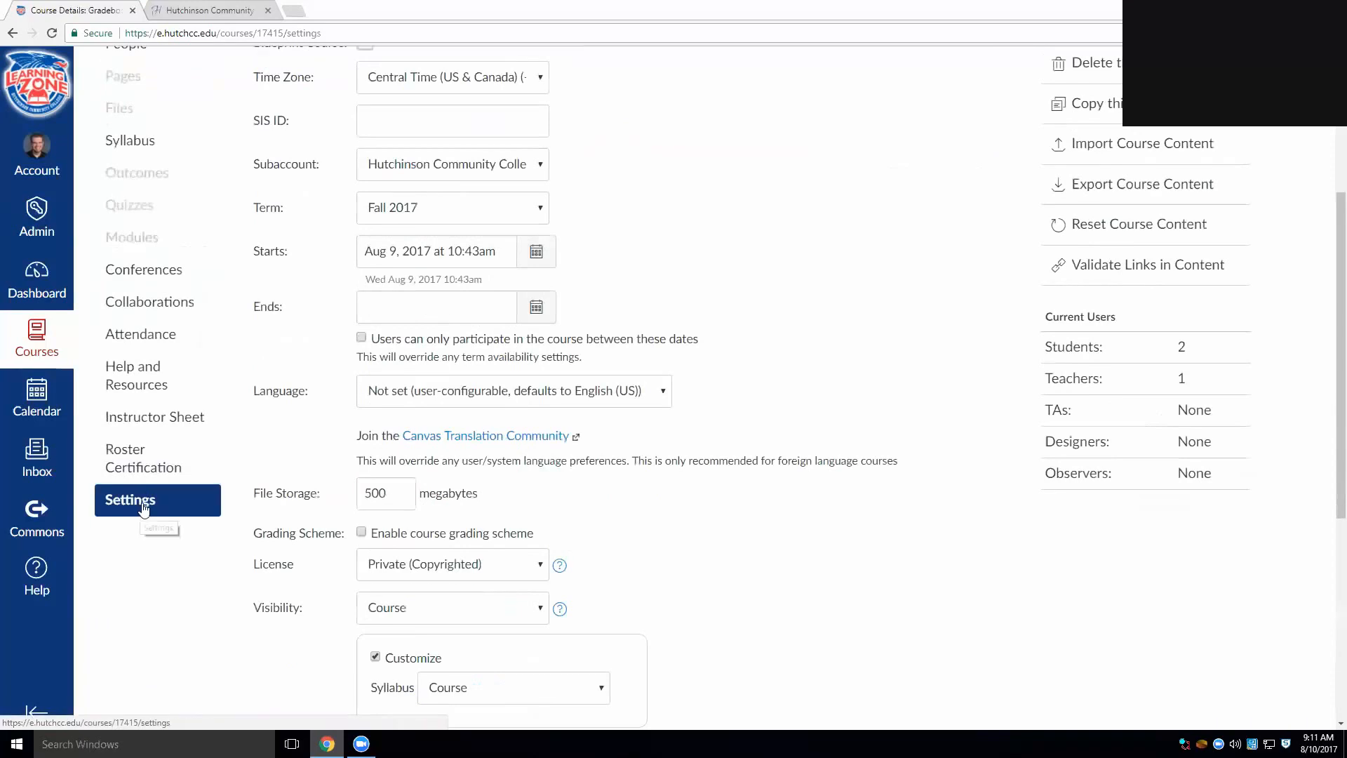
scroll(144, 516, up, 4)
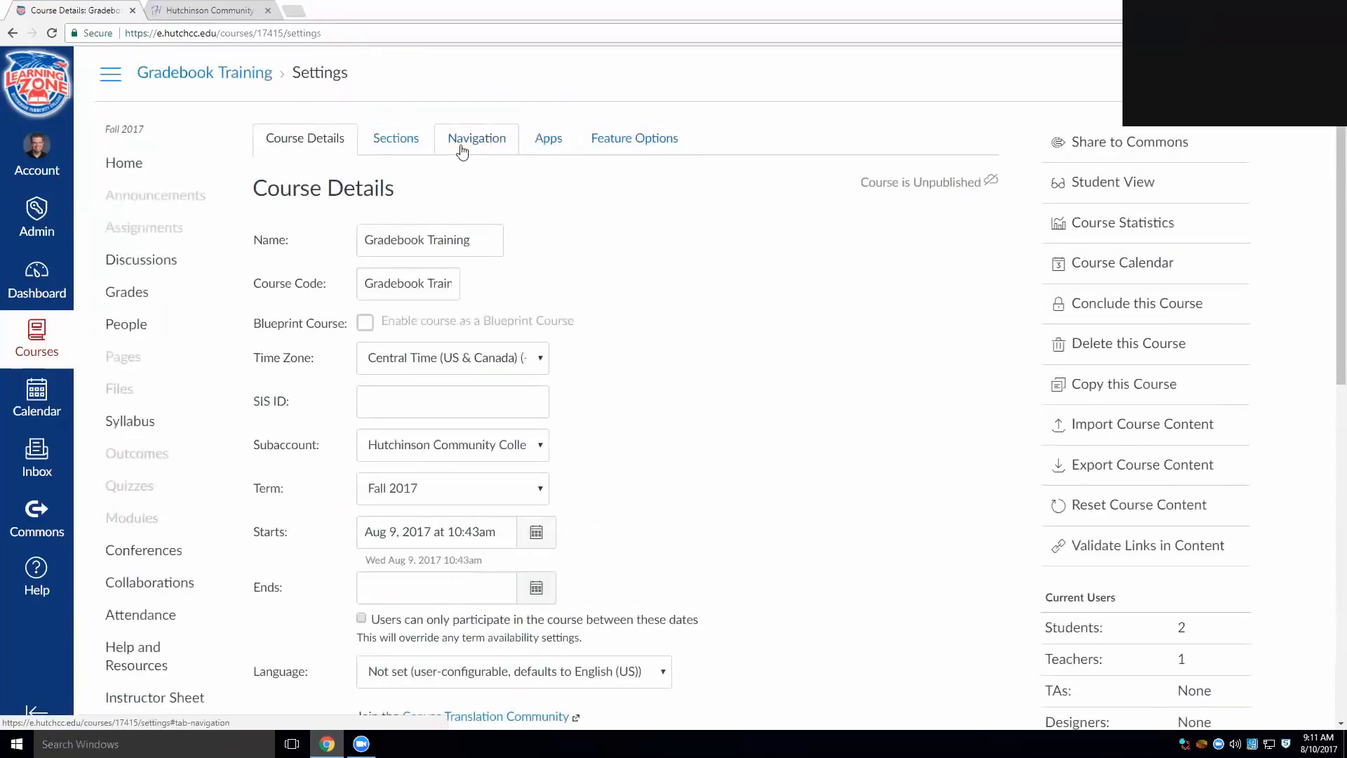
click(495, 148)
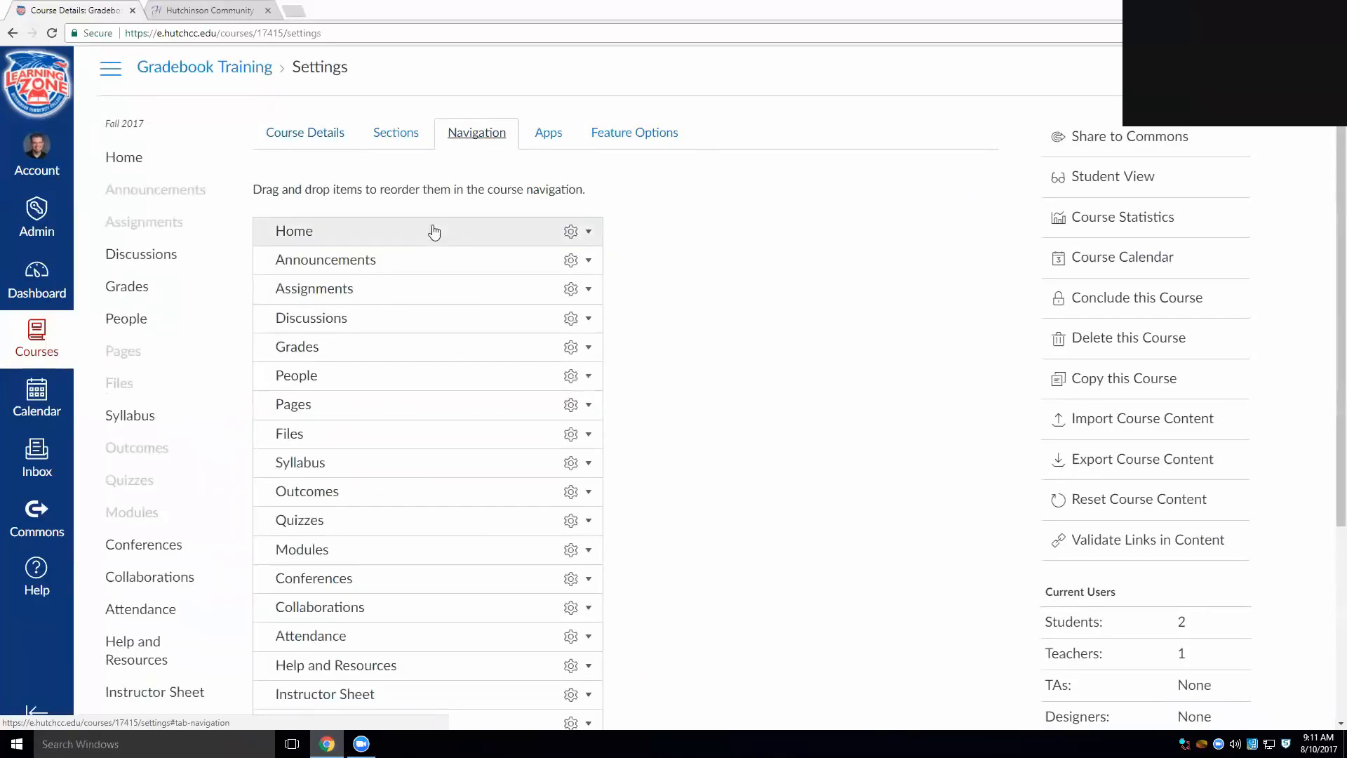
scroll(430, 232, down, 3)
scroll(355, 466, up, 3)
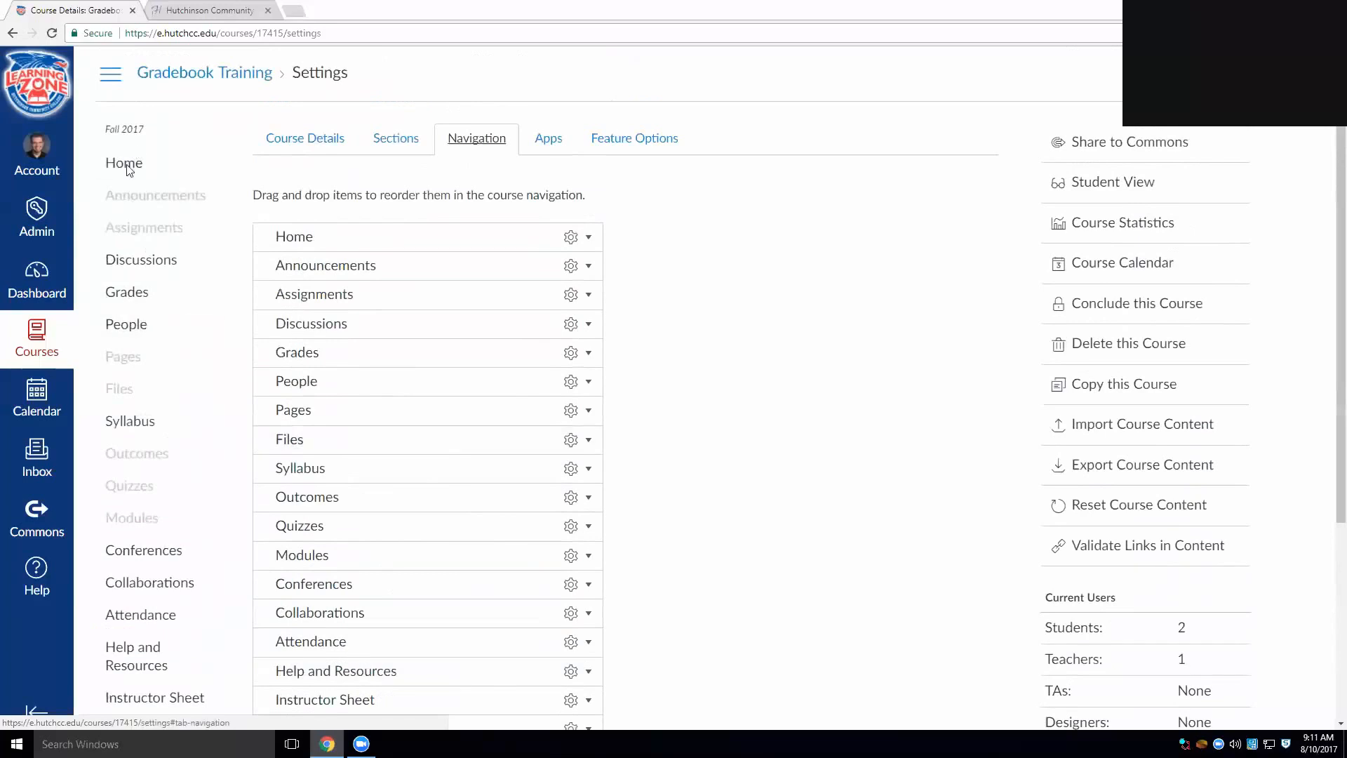
scroll(456, 268, down, 1)
scroll(455, 269, down, 3)
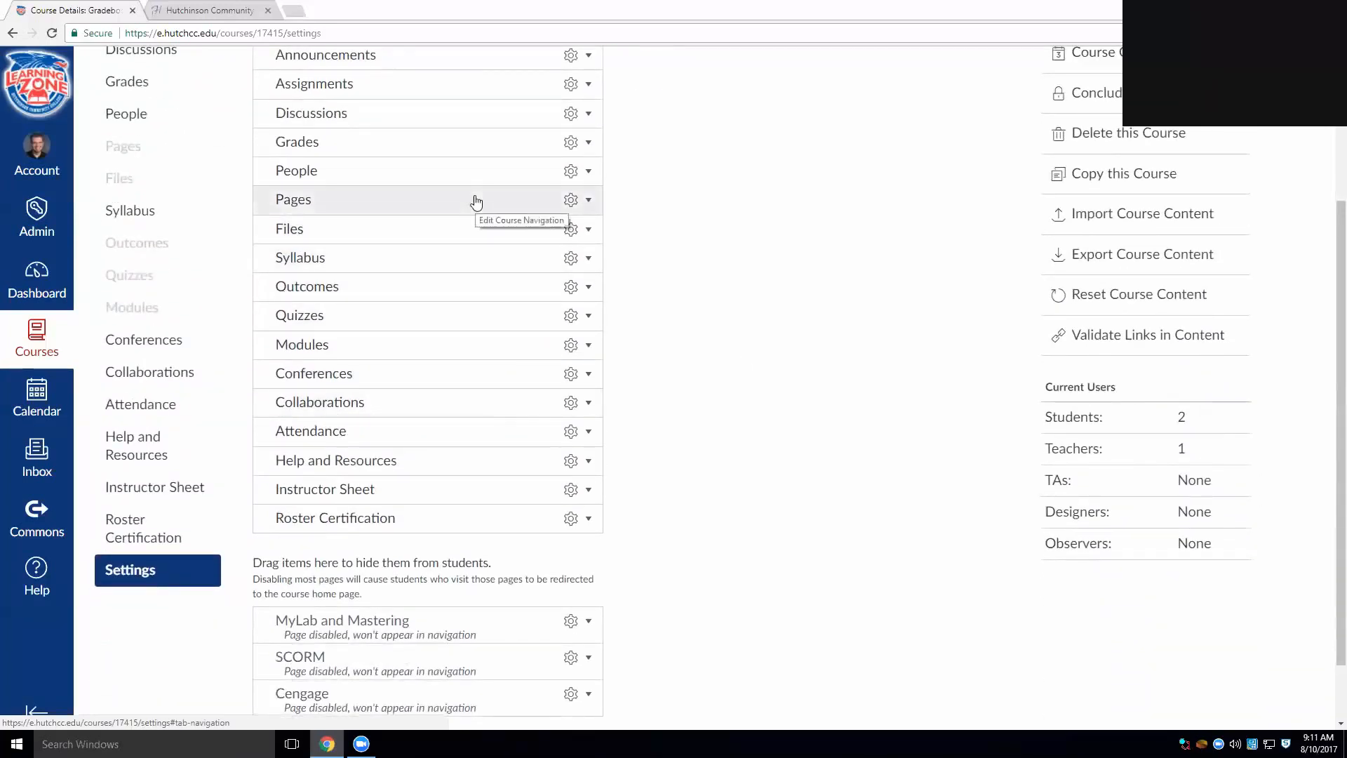
scroll(883, 409, down, 1)
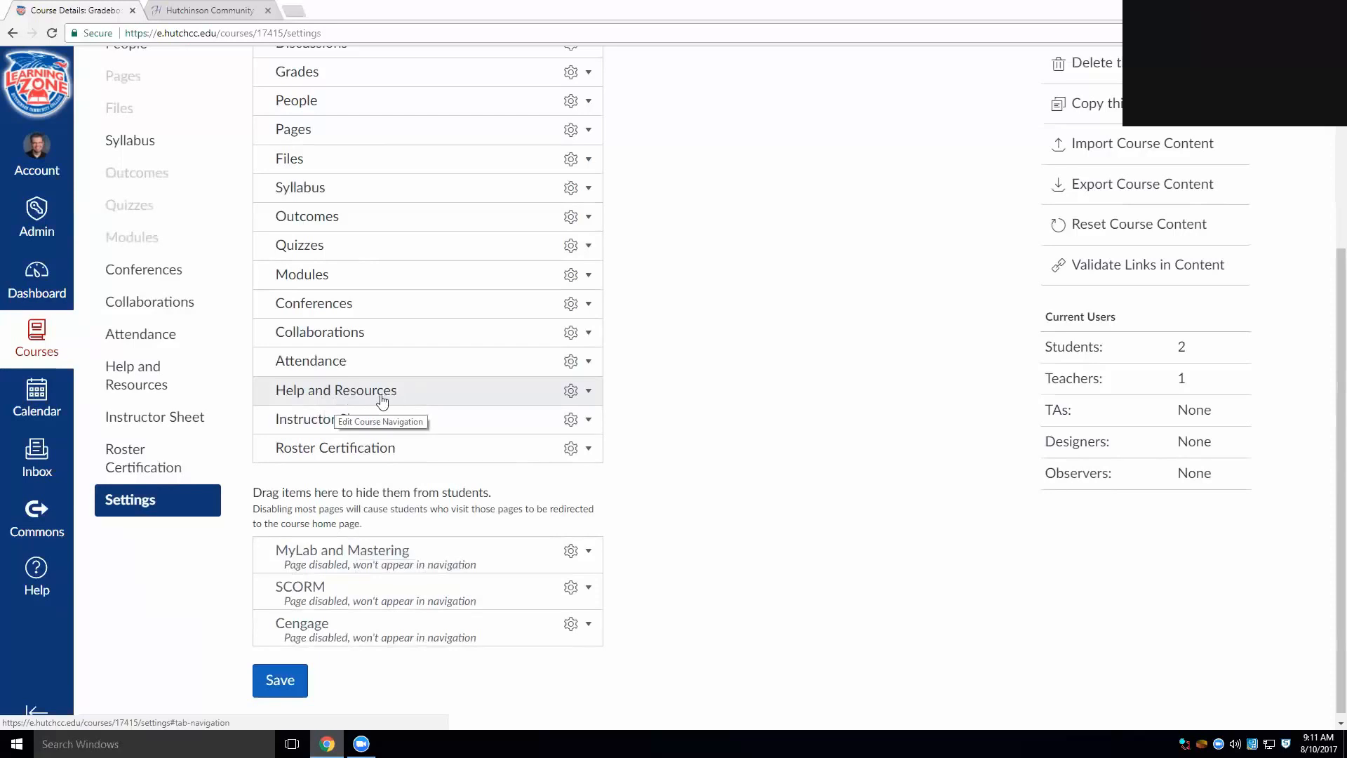
Hide Help and Resources, Attendance, Collaborations, Conferences, Modules and Quizzes from students in the course navigation.
drag(383, 394, 381, 557)
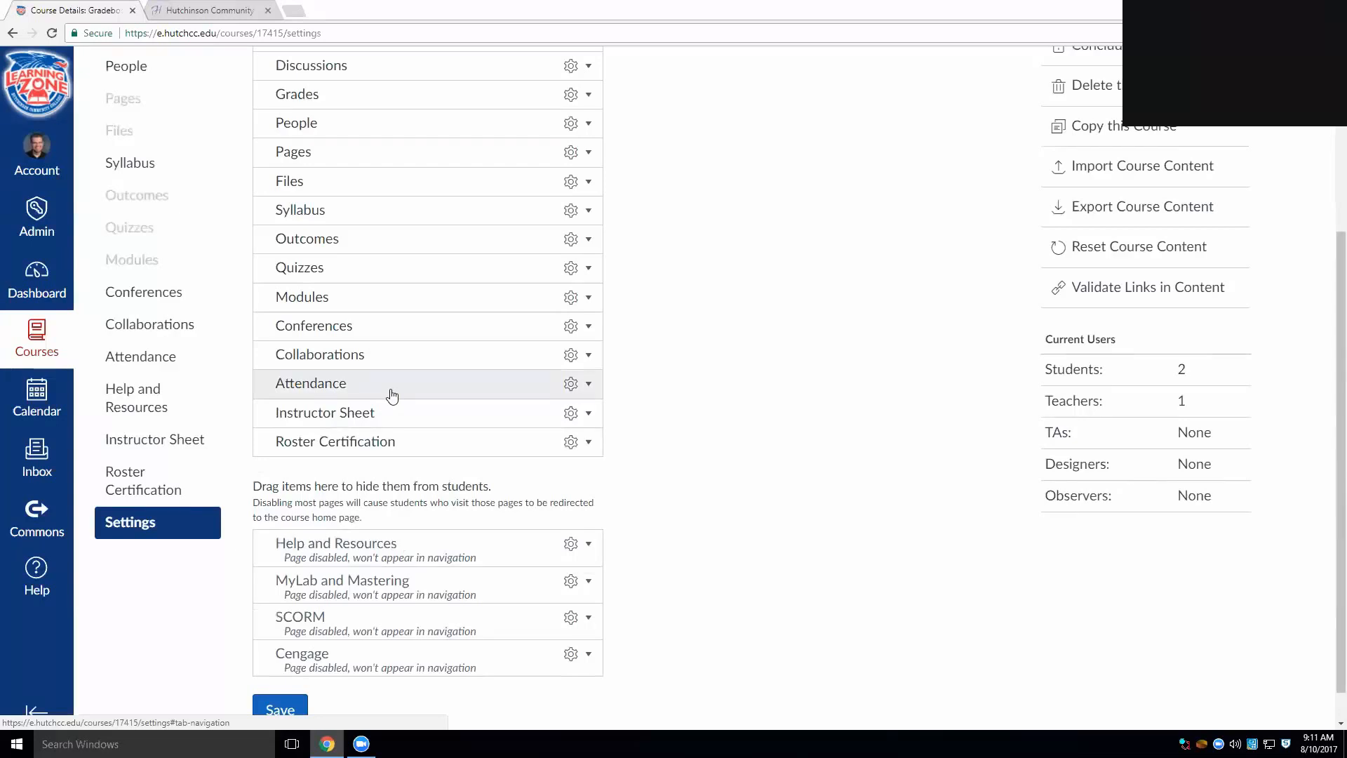
drag(392, 397, 367, 506)
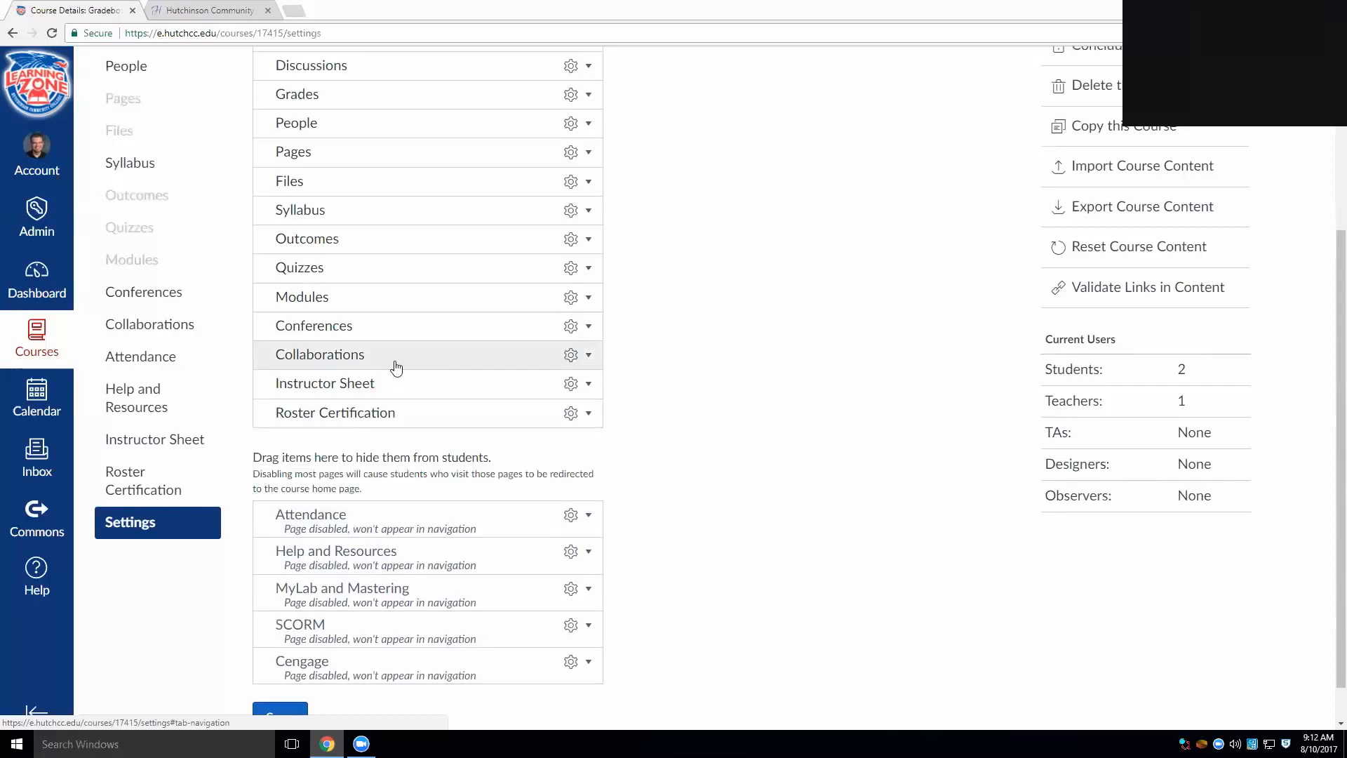
drag(367, 357, 362, 486)
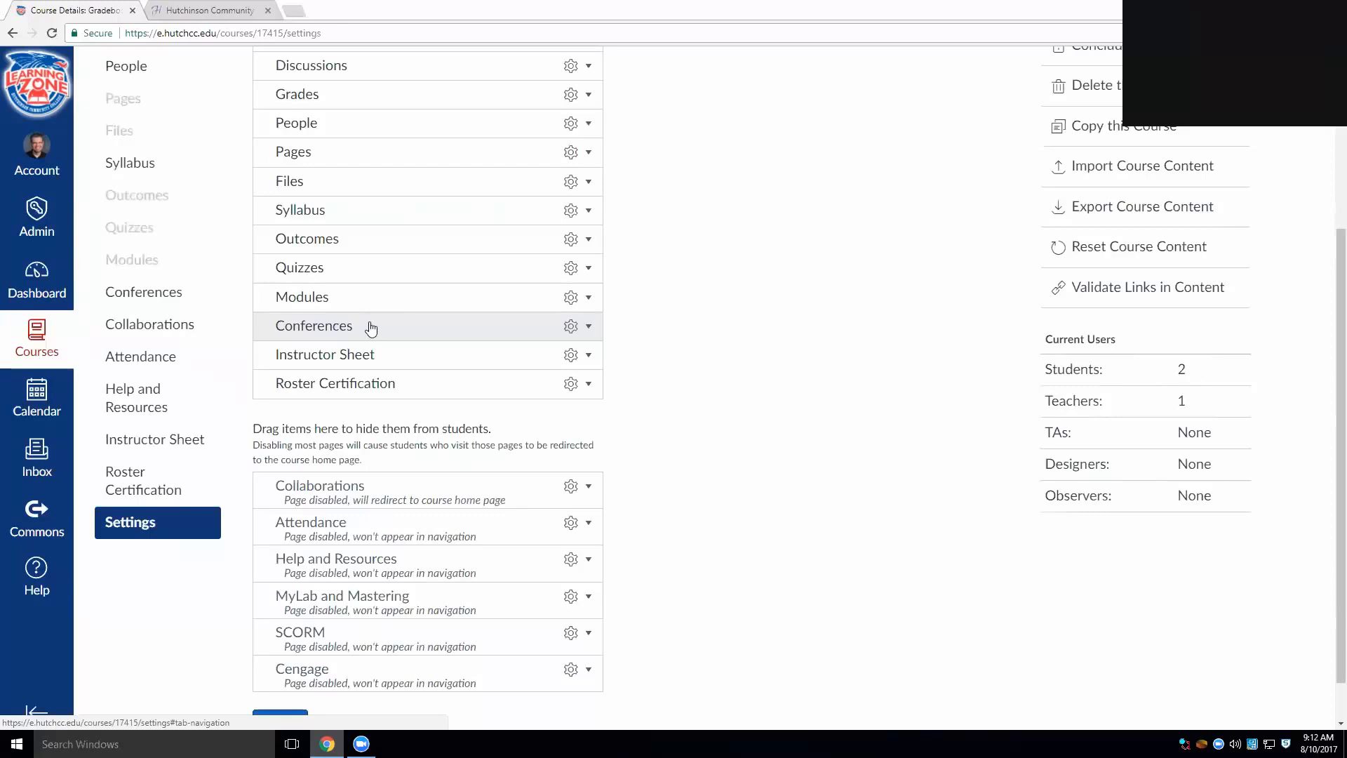
drag(366, 333, 360, 456)
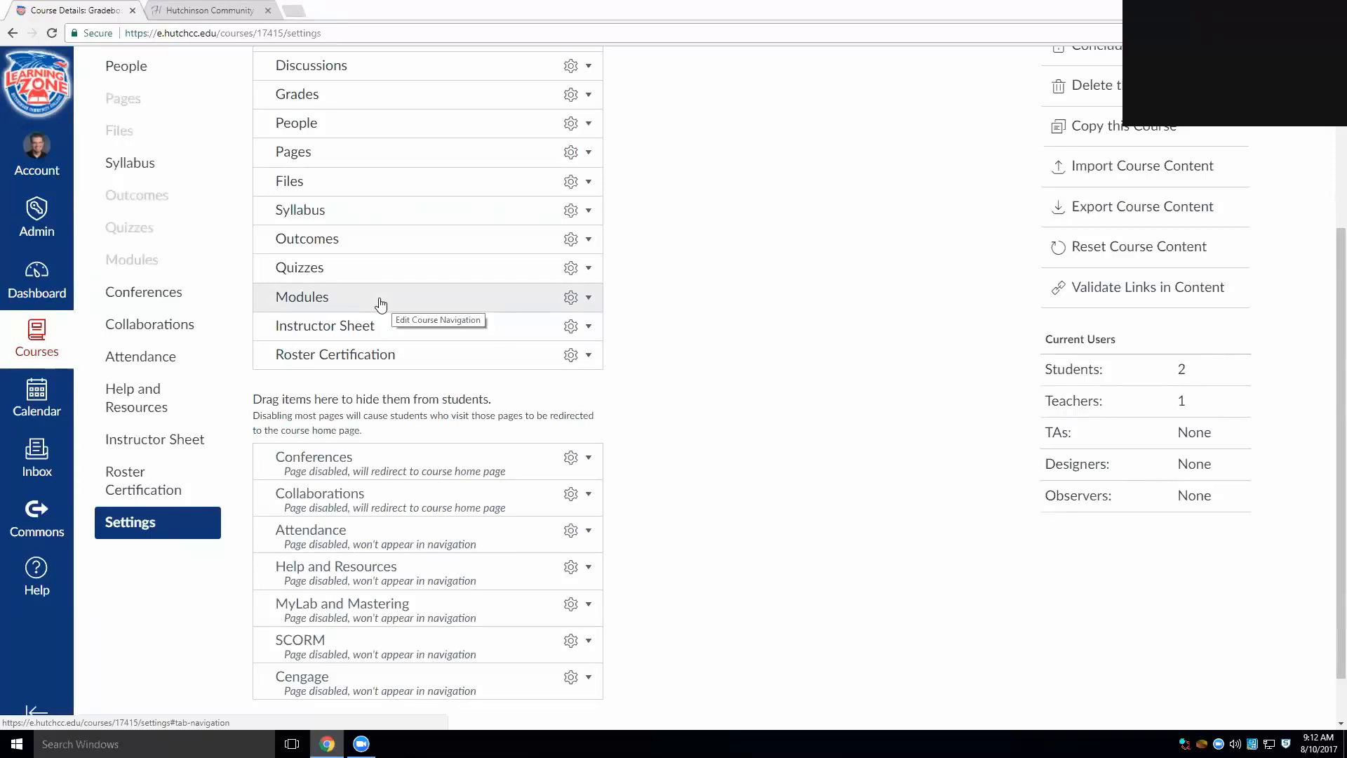
drag(370, 304, 356, 433)
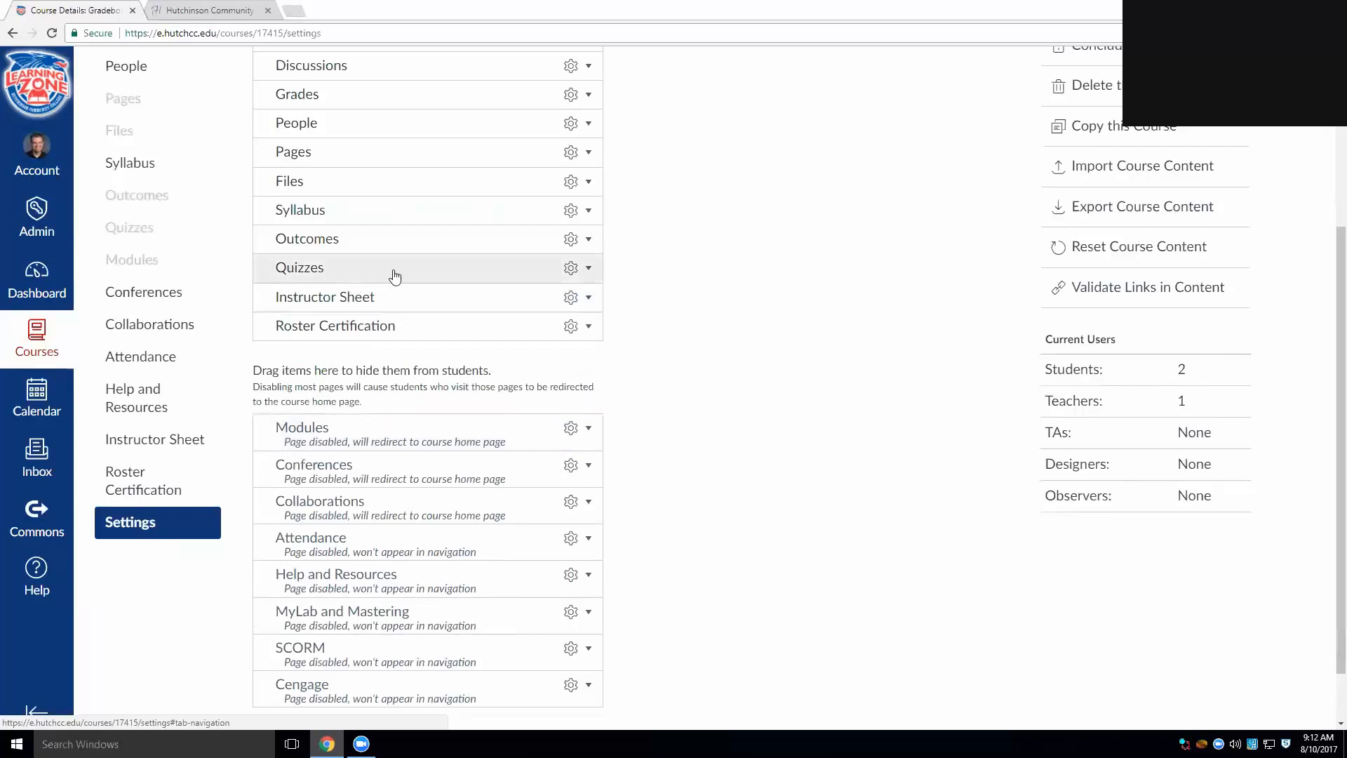
drag(409, 283, 393, 406)
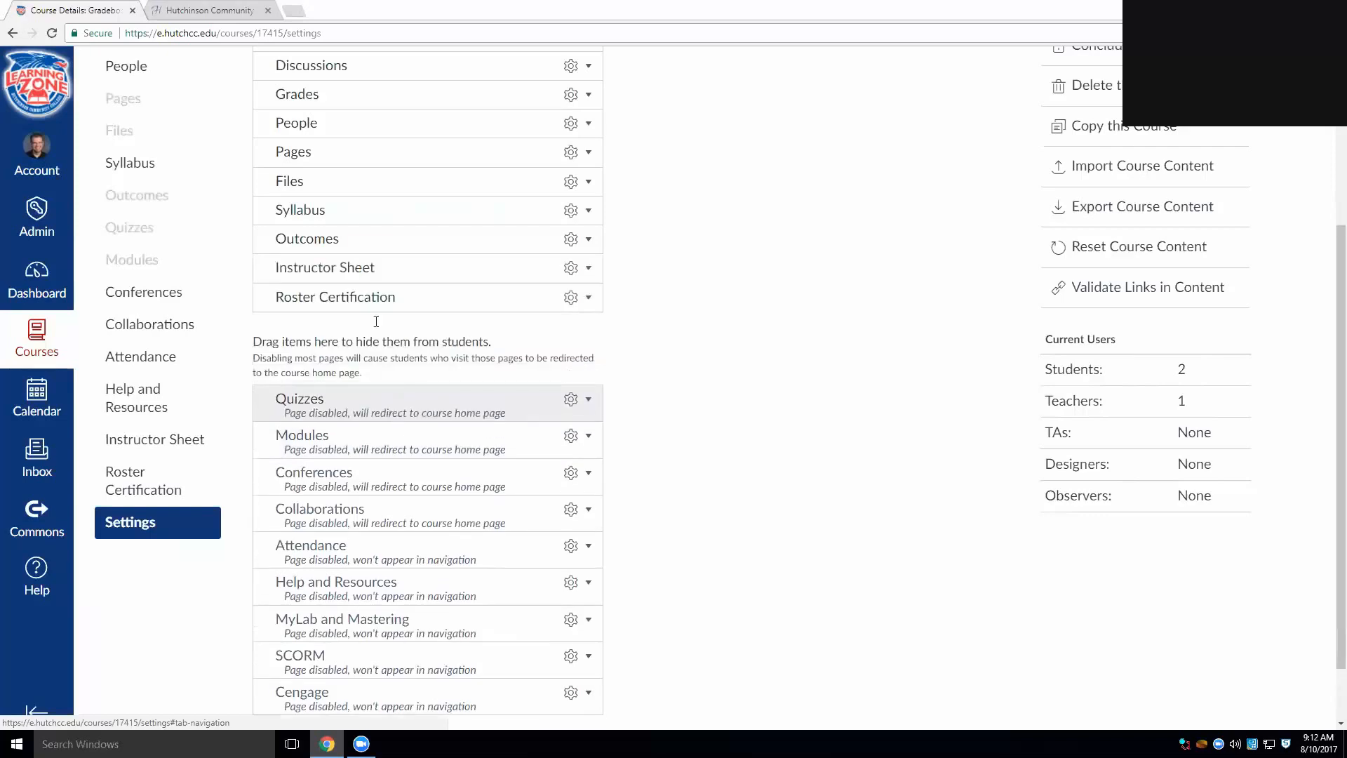
Move Outcomes, Syllabus, Files and Pages to the hidden items of the course navigation.
scroll(460, 301, up, 1)
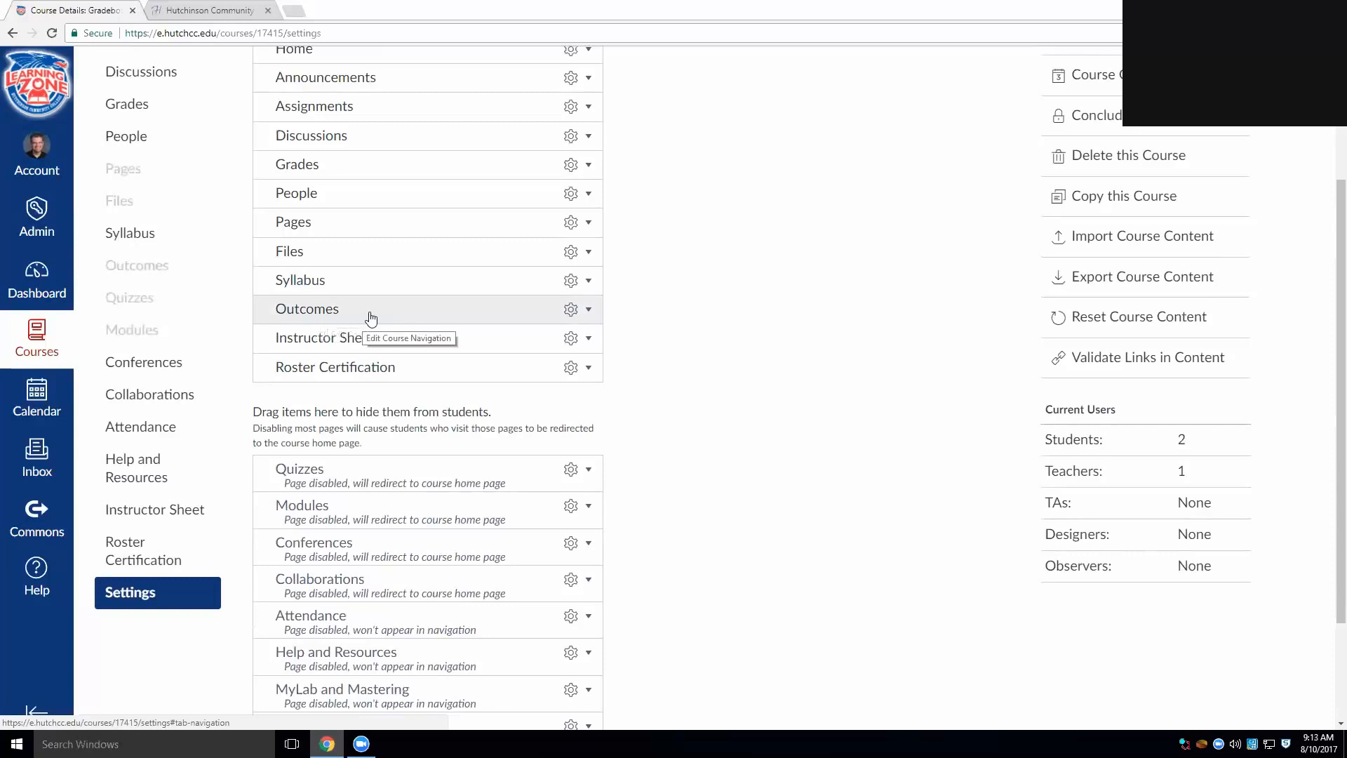
drag(414, 322, 385, 442)
drag(405, 290, 385, 414)
scroll(304, 321, up, 1)
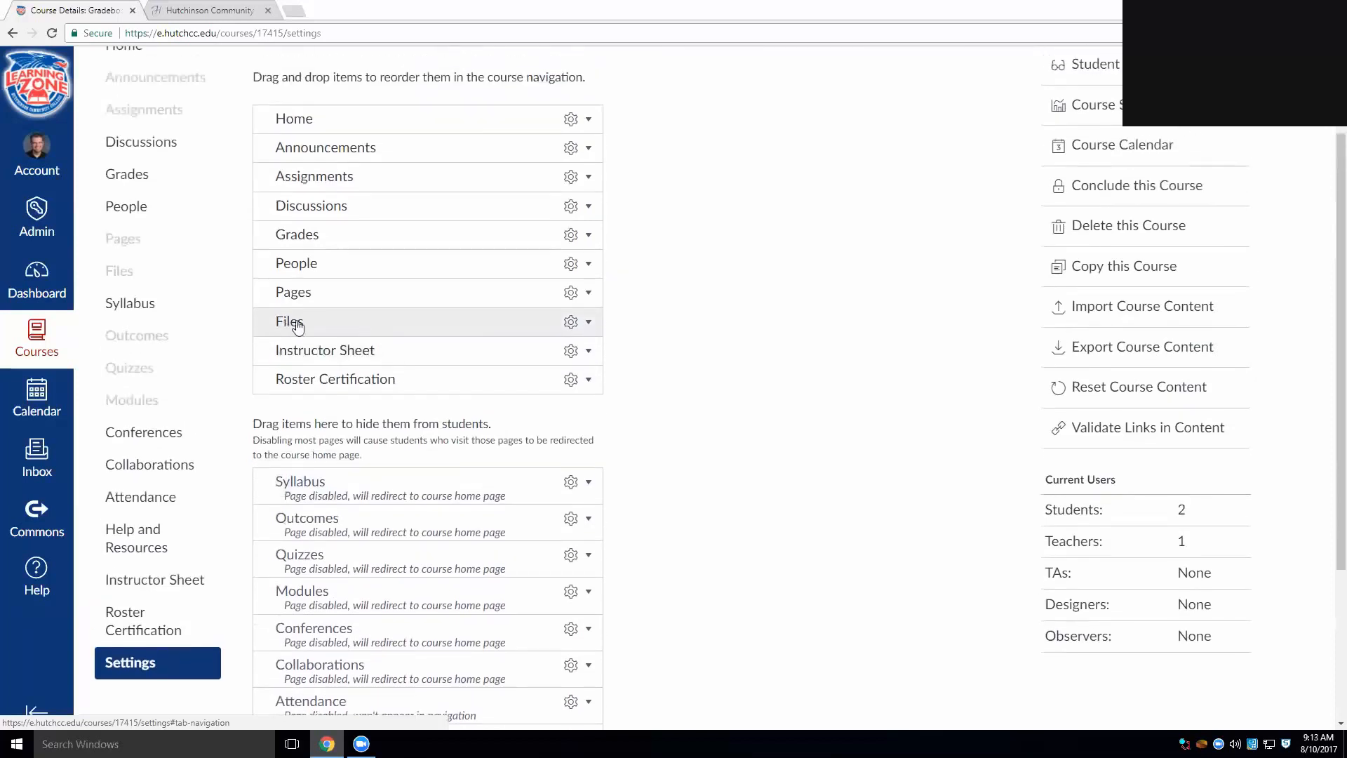
drag(360, 329, 361, 459)
scroll(317, 351, up, 1)
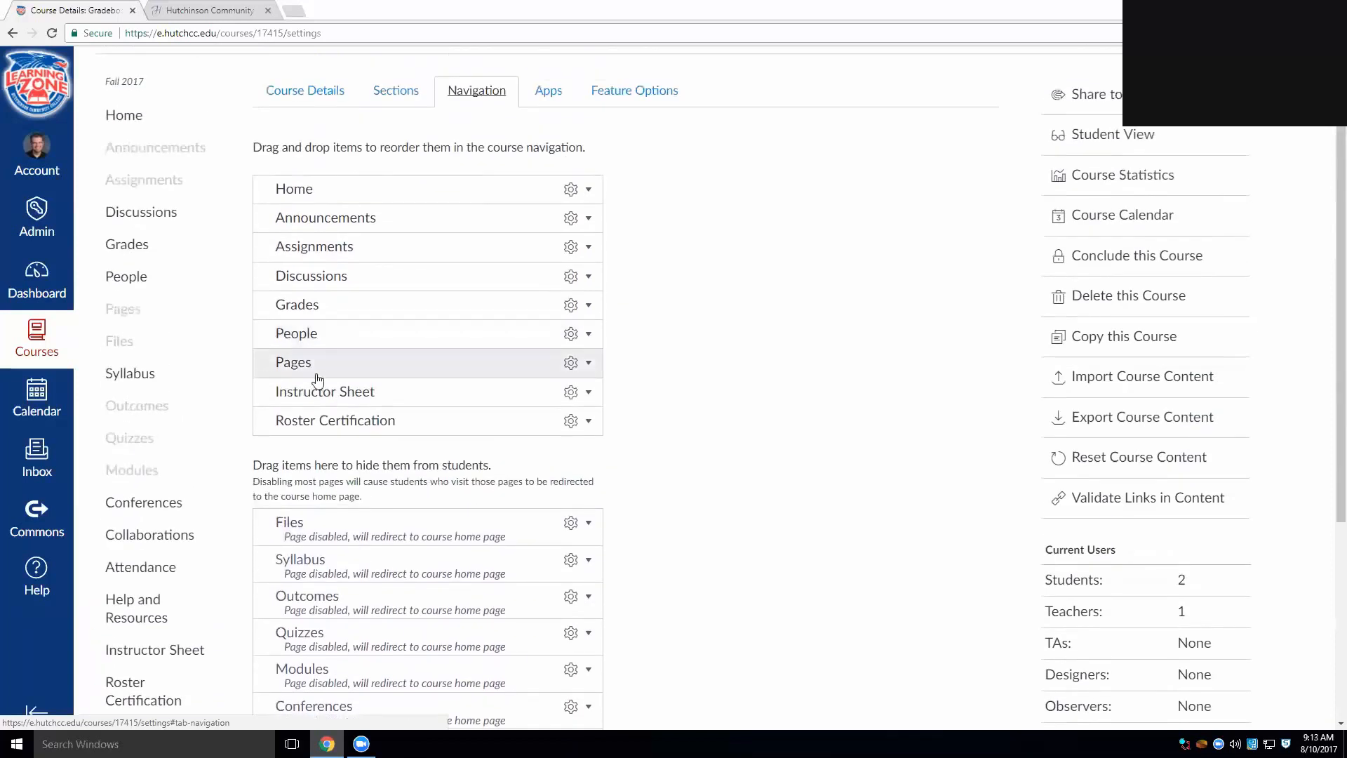
drag(309, 380, 316, 491)
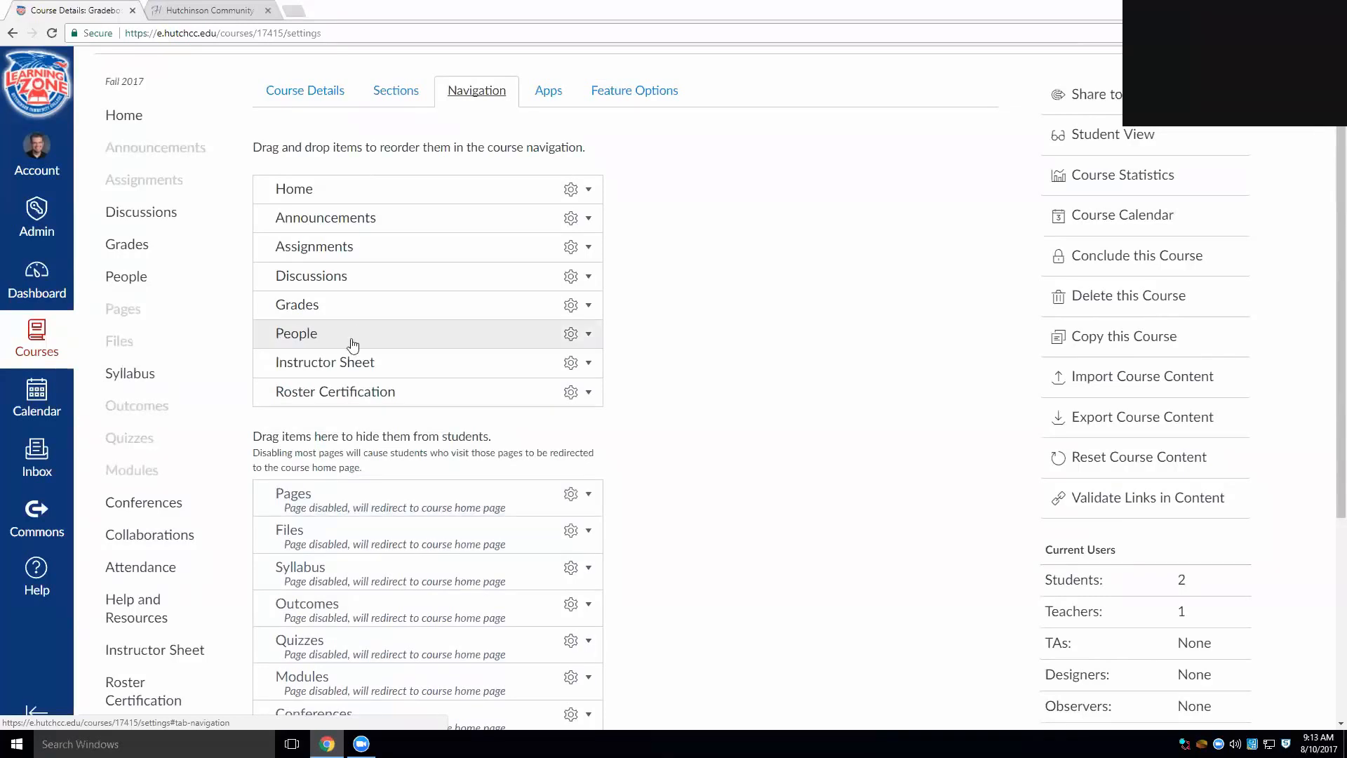
Hide People, Discussions and Announcements from the course navigation and save the navigation settings.
drag(386, 335, 384, 475)
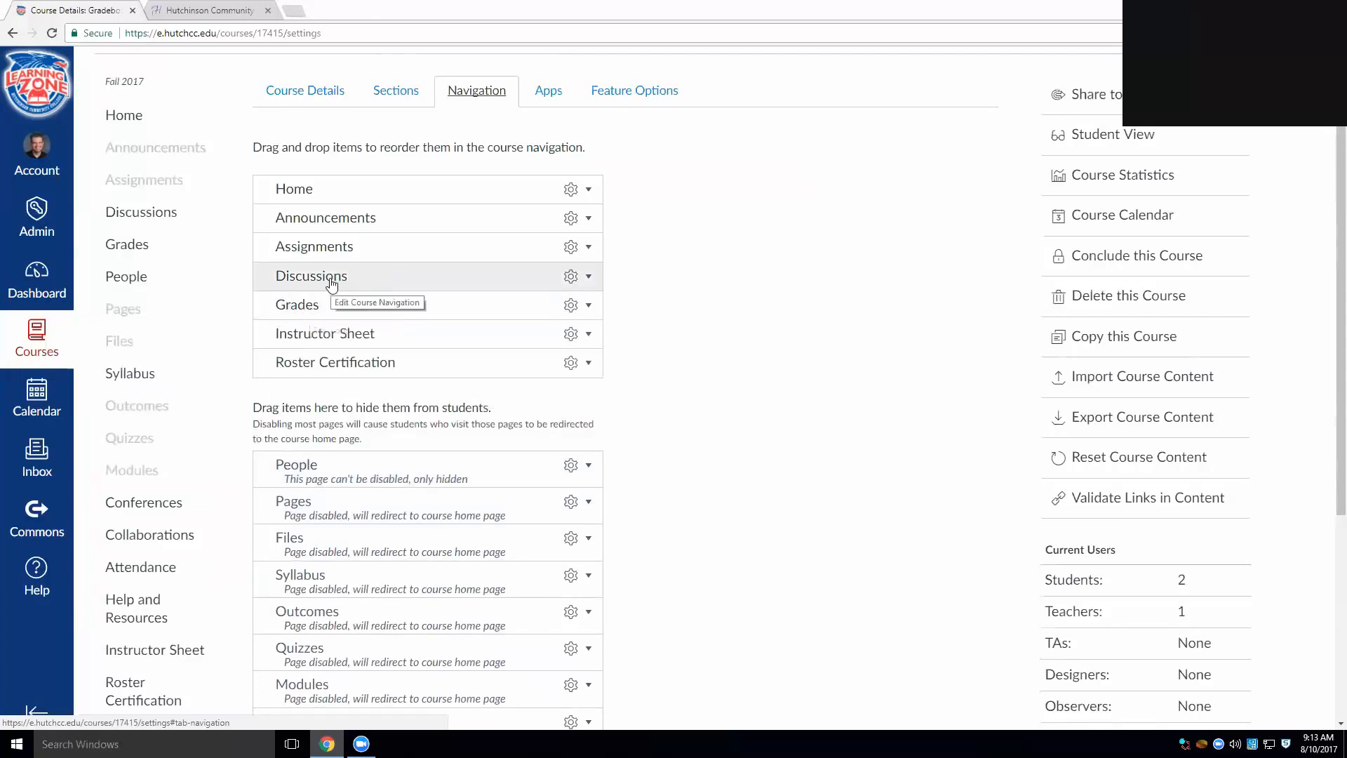
drag(332, 281, 334, 429)
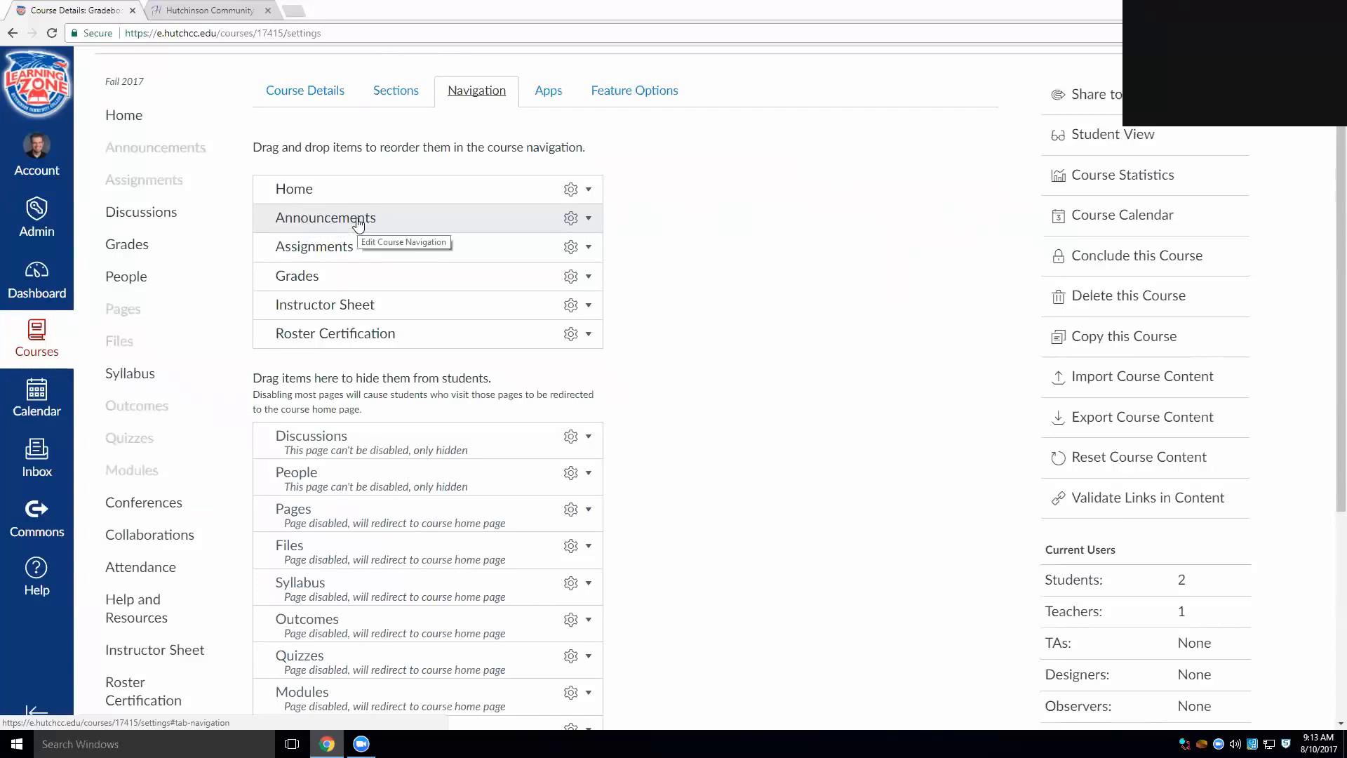
drag(359, 224, 357, 416)
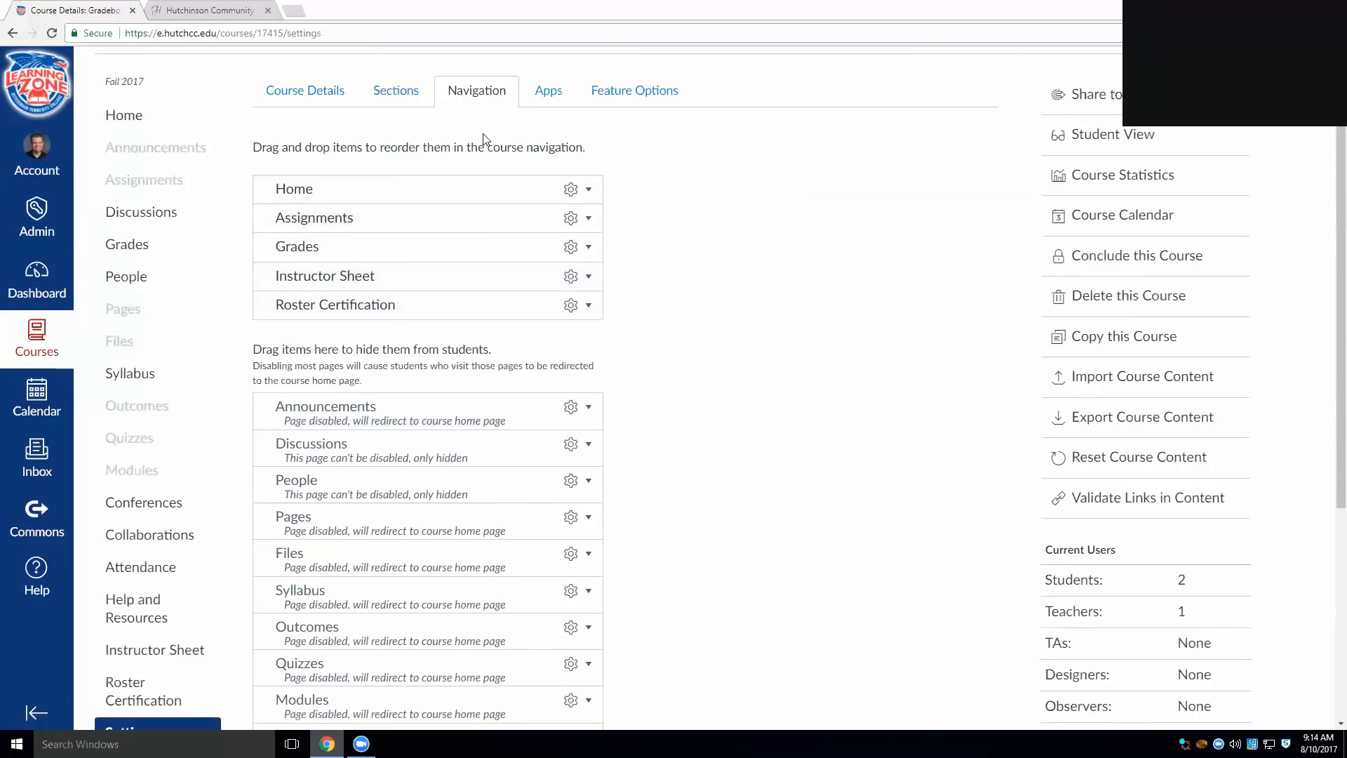
scroll(597, 372, down, 5)
click(289, 677)
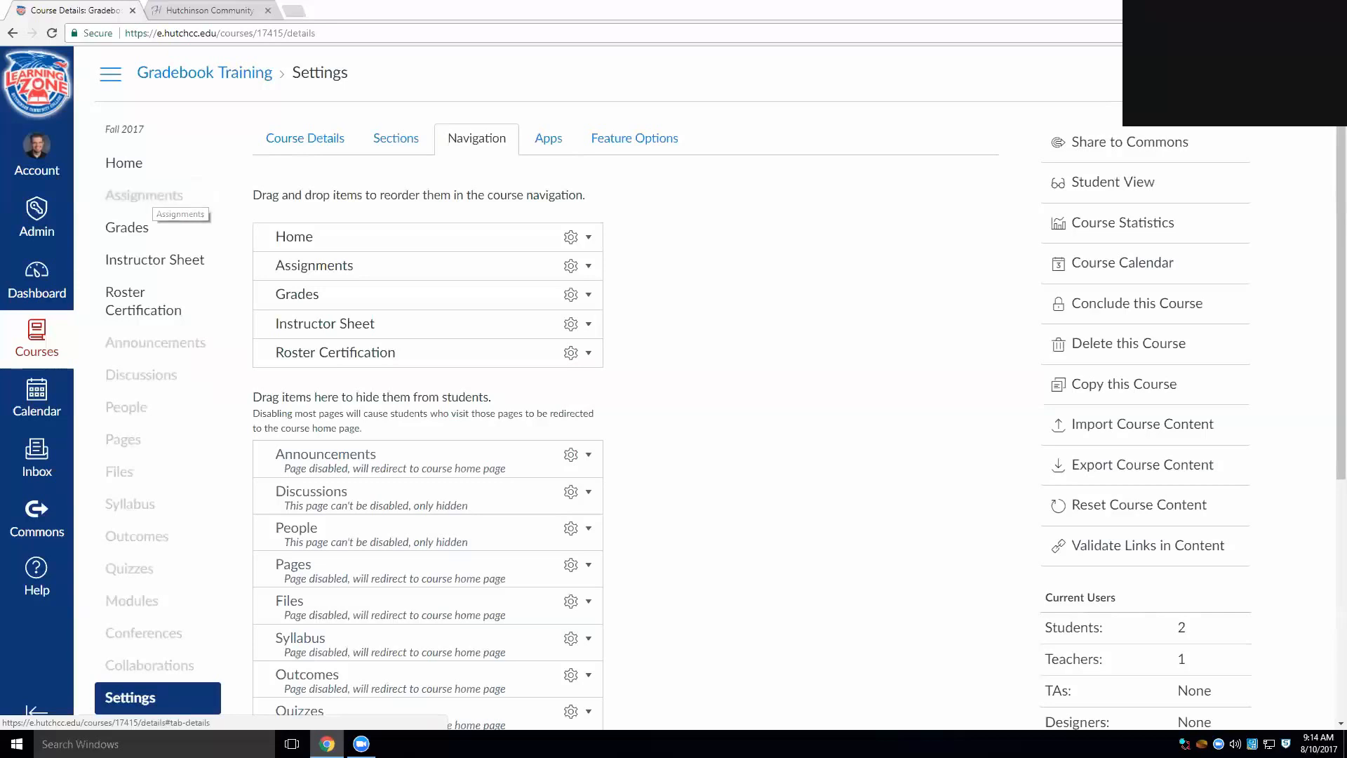
Check the reduced course navigation in Student View and return to the teacher view.
click(1112, 182)
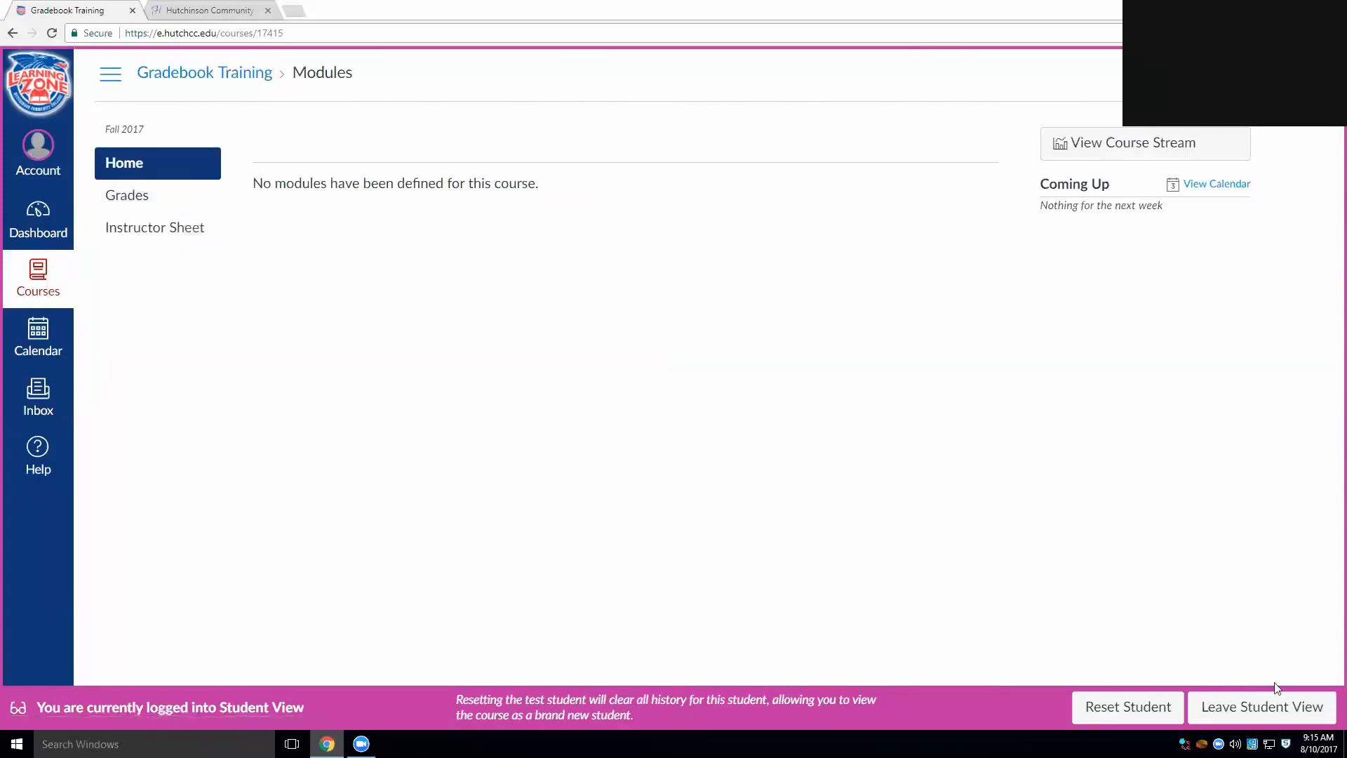
click(1263, 706)
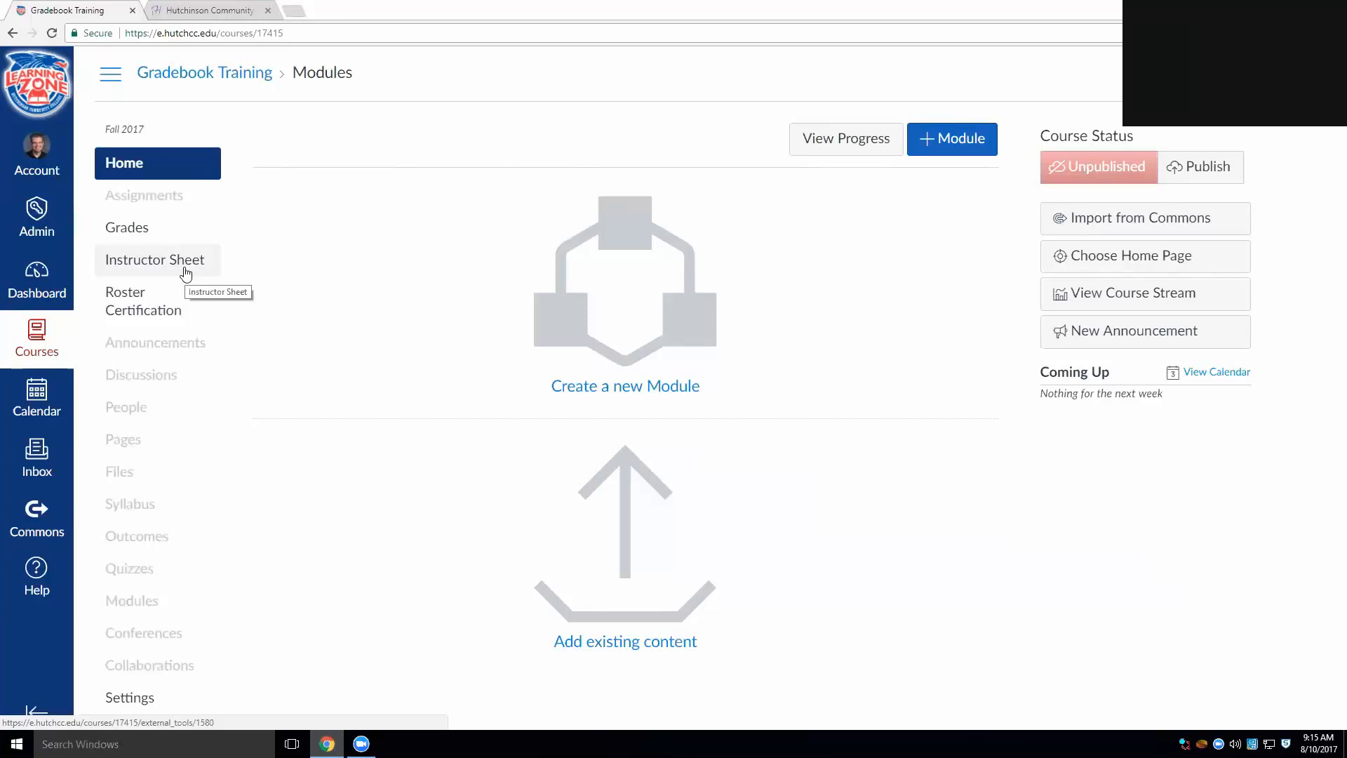
Open the course's Assignments page and add an assignment group named Quizzes.
click(150, 203)
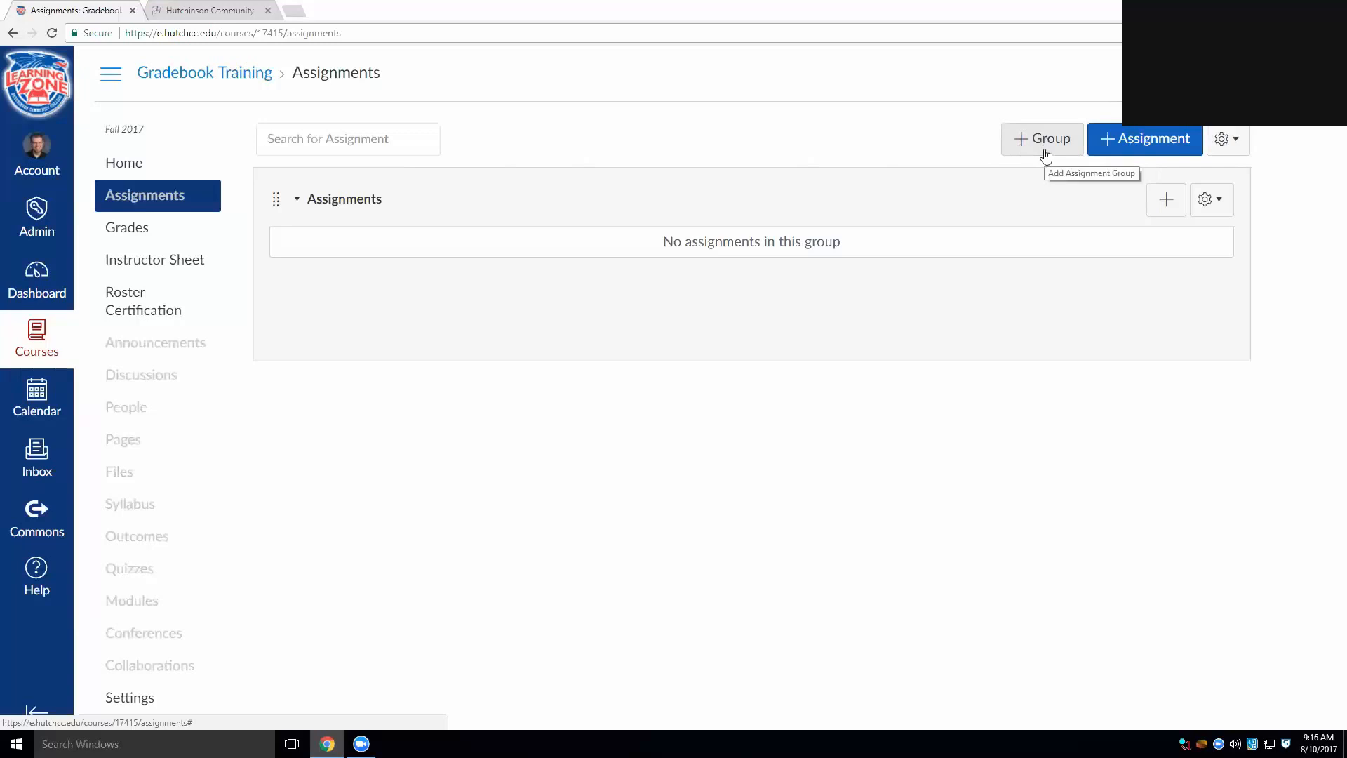
click(1047, 150)
click(626, 359)
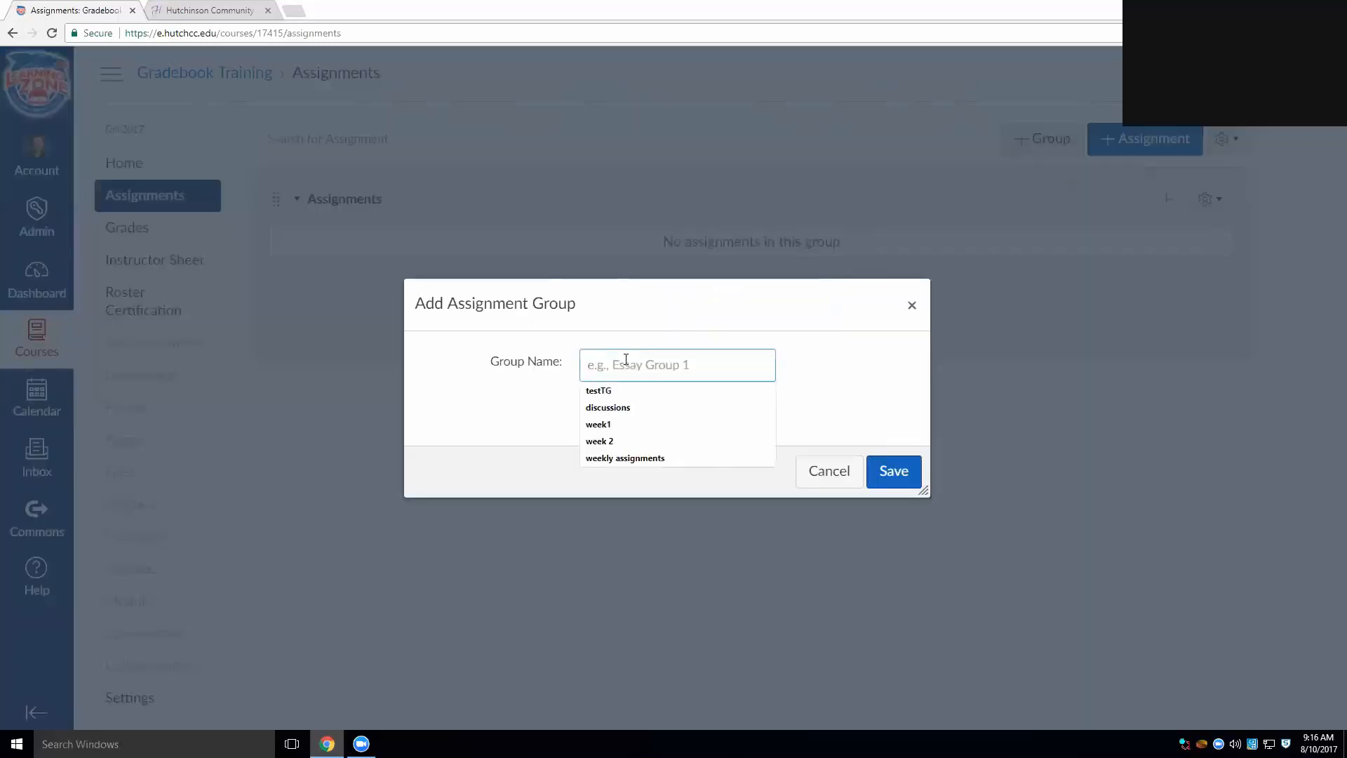
text(Qu)
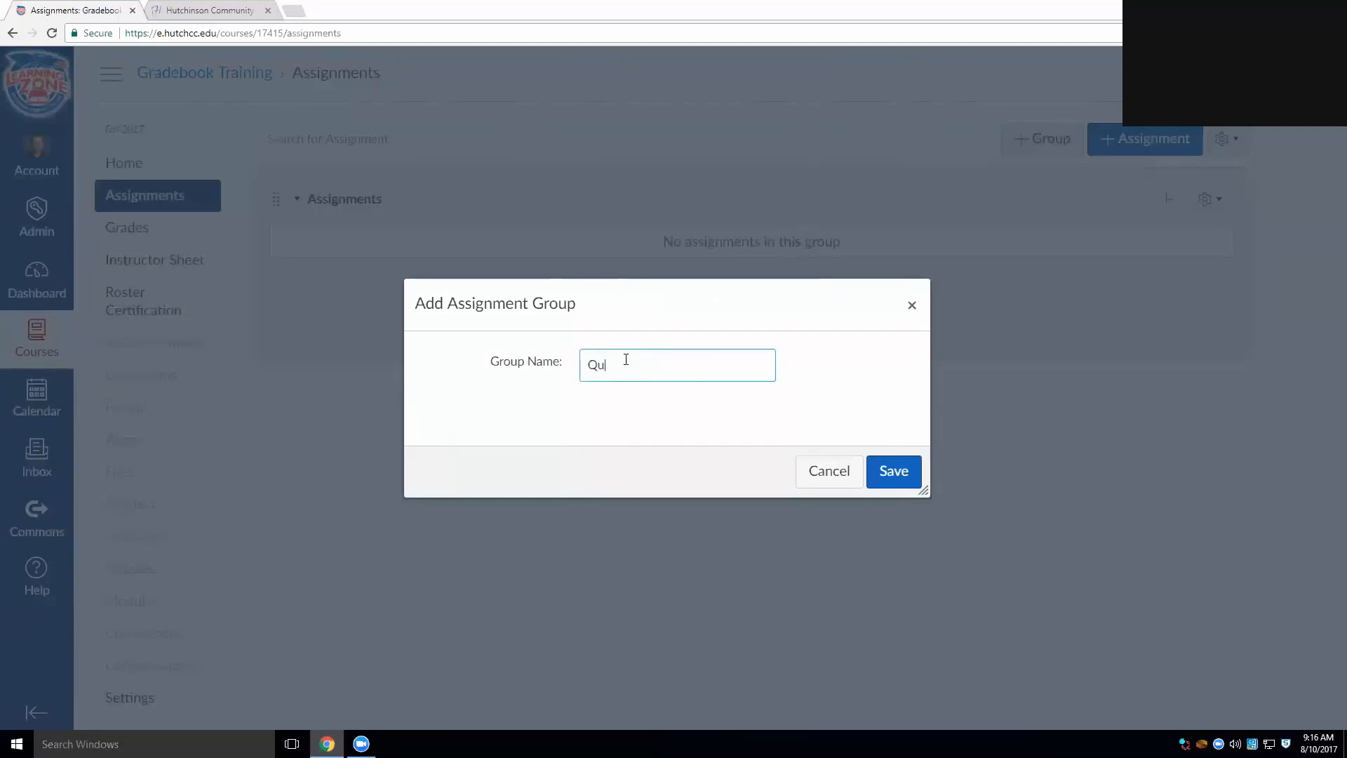
text(izzes)
click(892, 481)
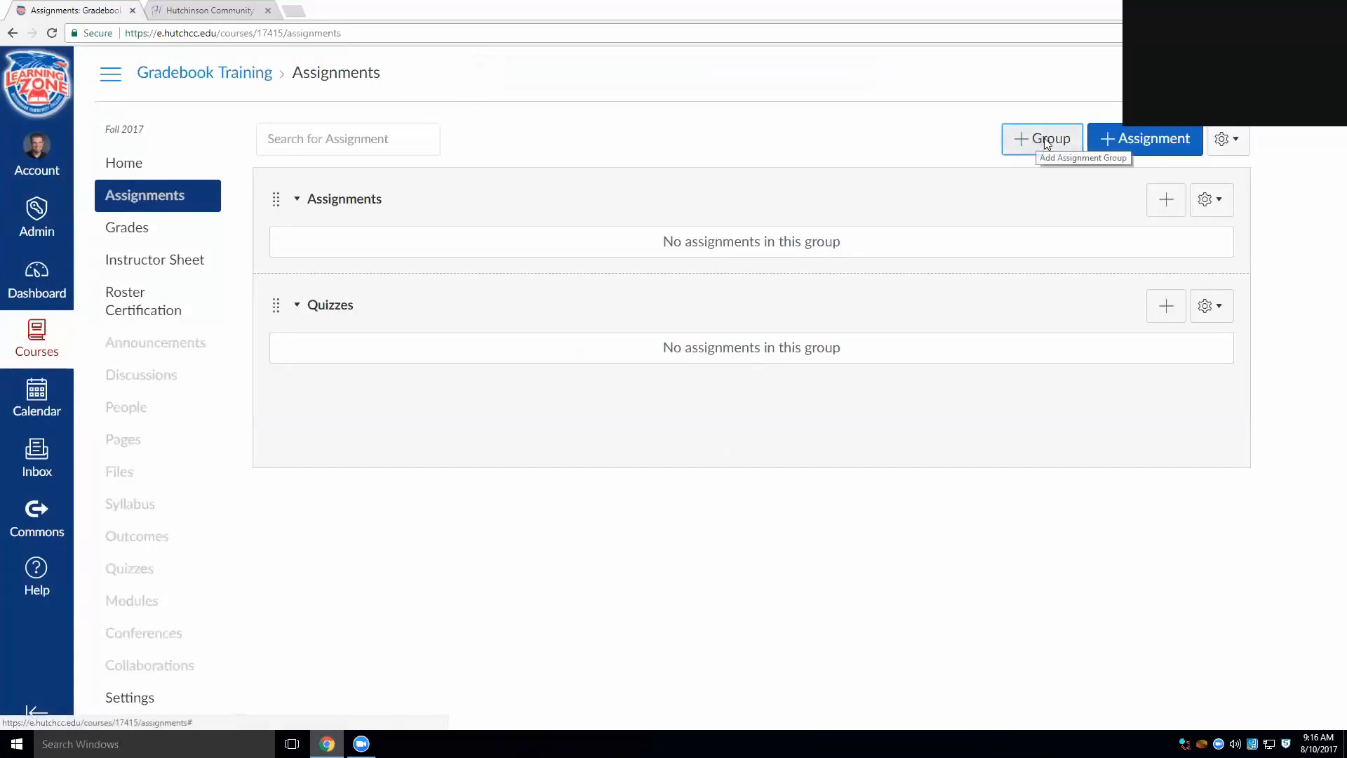
Add two more assignment groups named Exams and Projects.
click(1045, 143)
click(630, 378)
text(Exams)
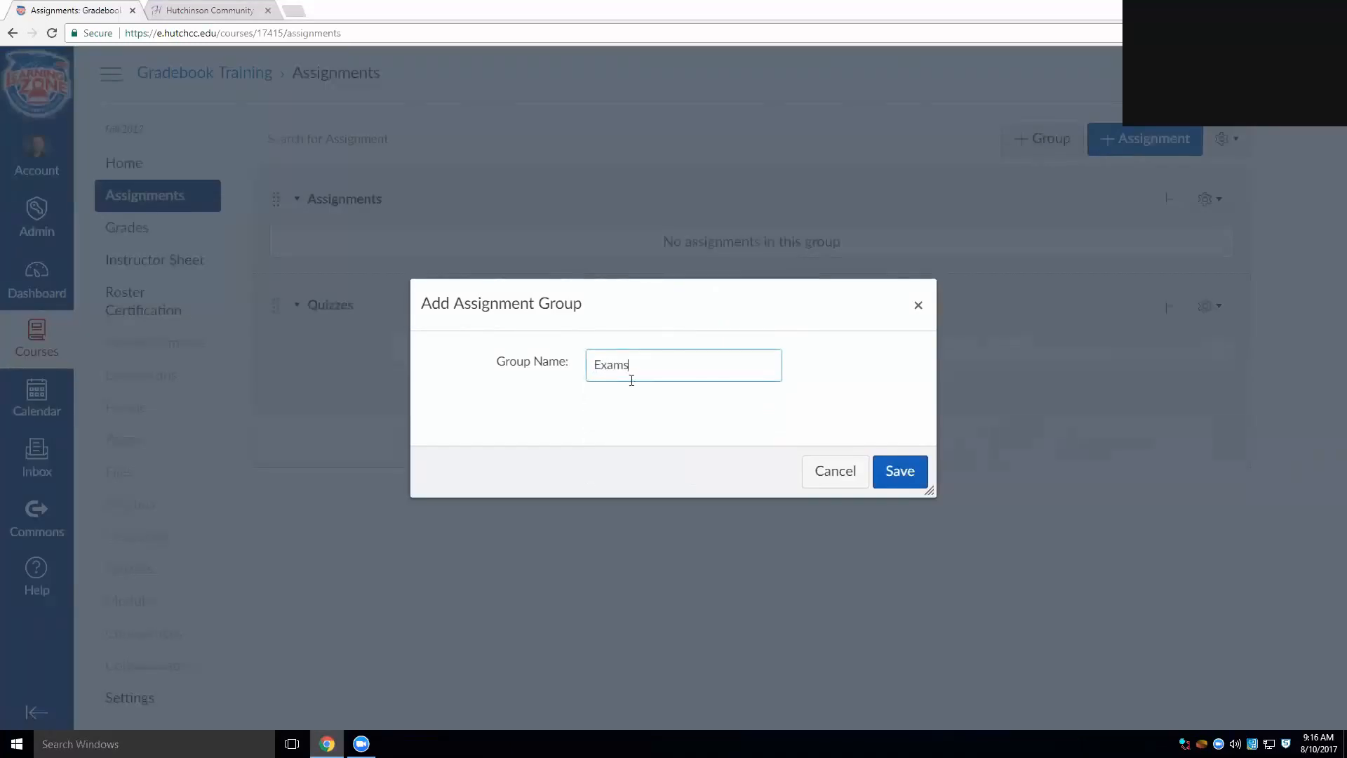
key(Return)
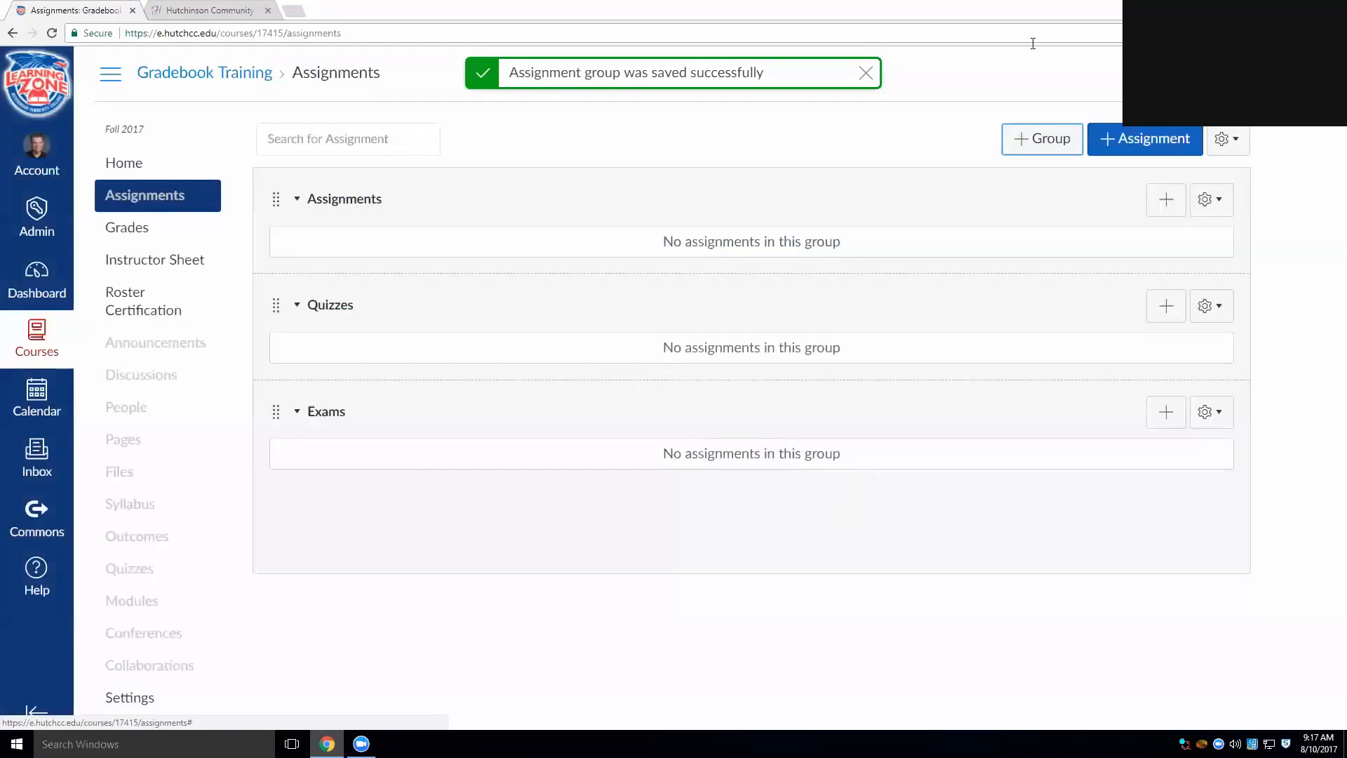
key(Return)
click(644, 348)
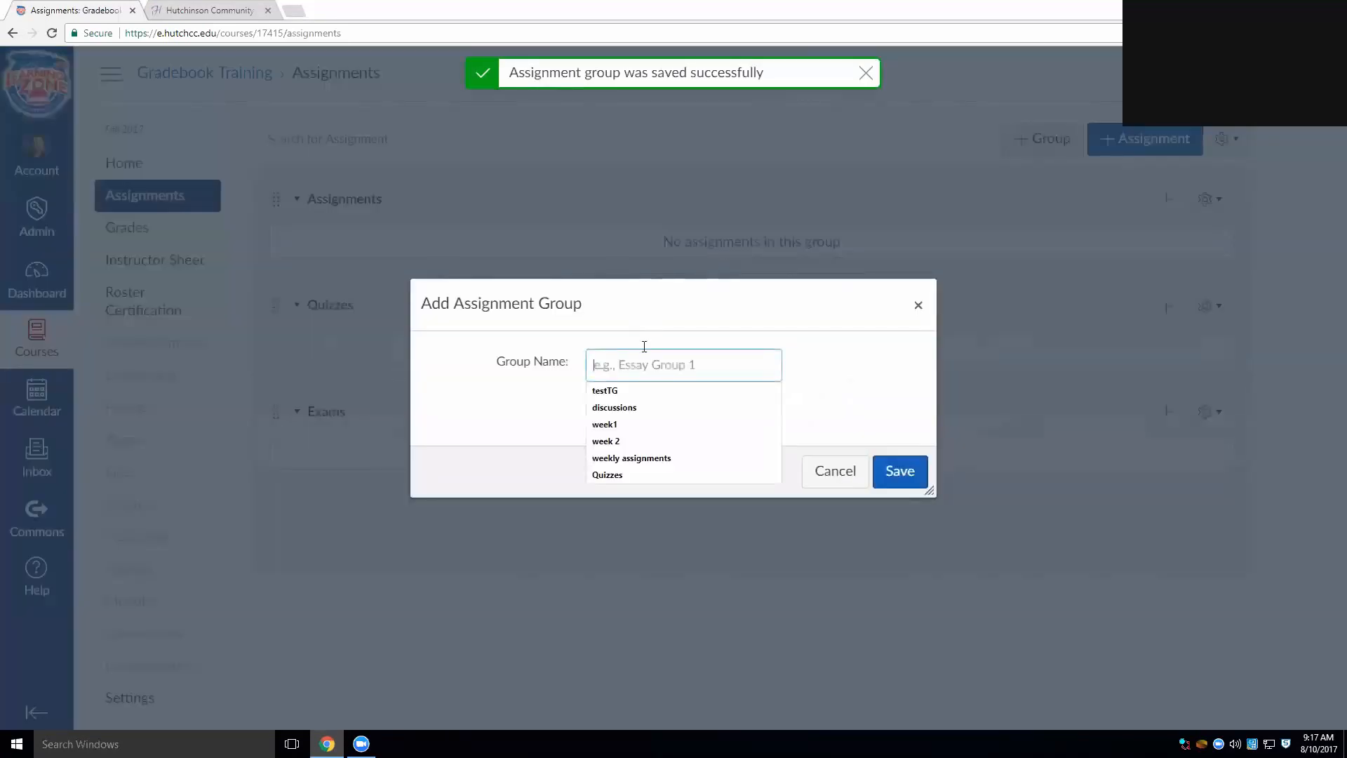
text(Projects)
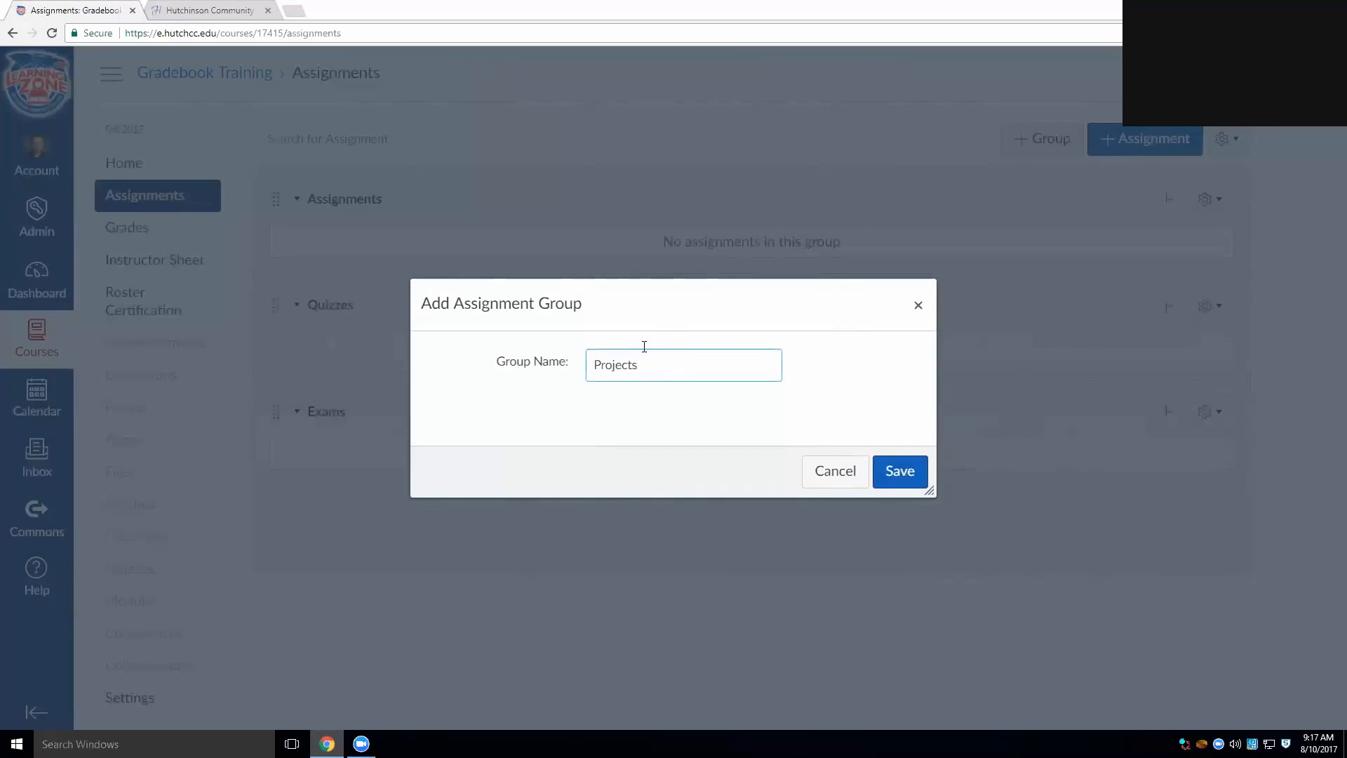
key(Return)
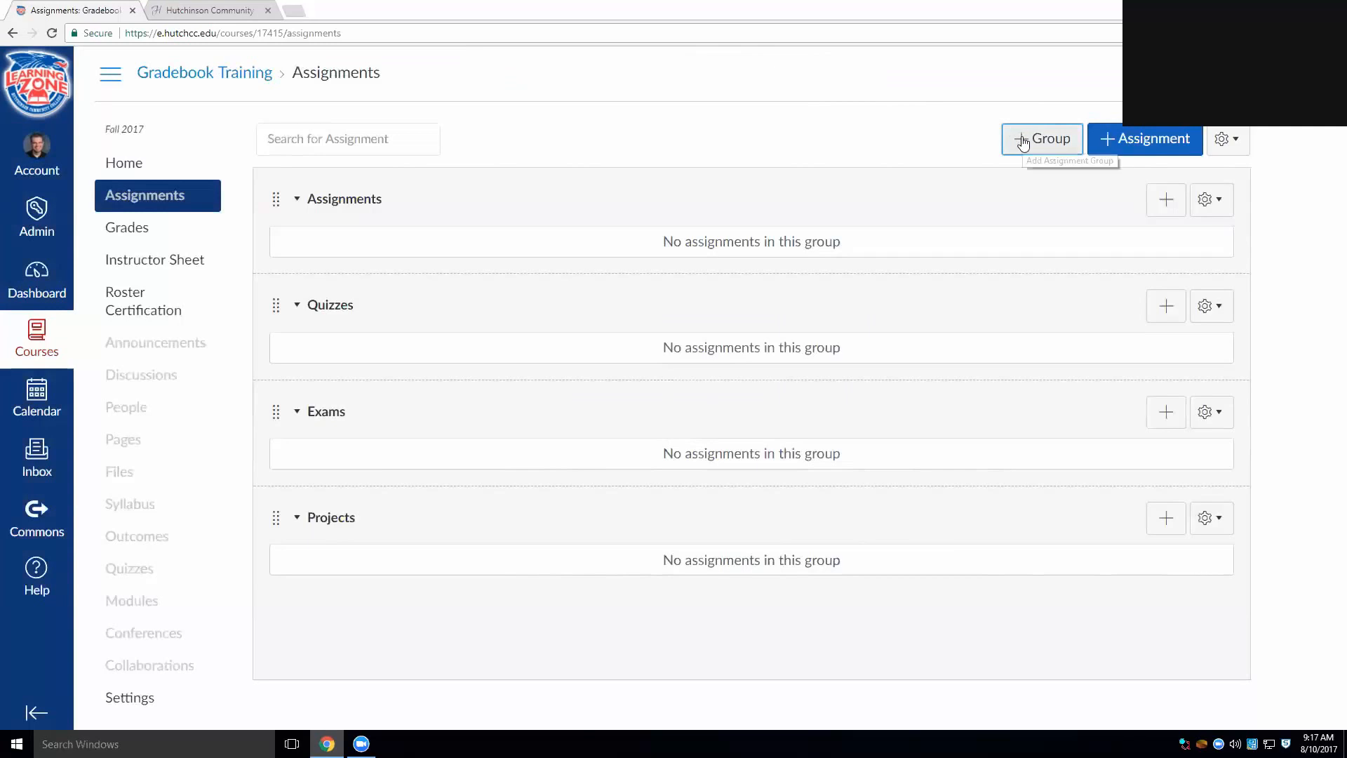
Add an assignment group named Participation.
click(1044, 143)
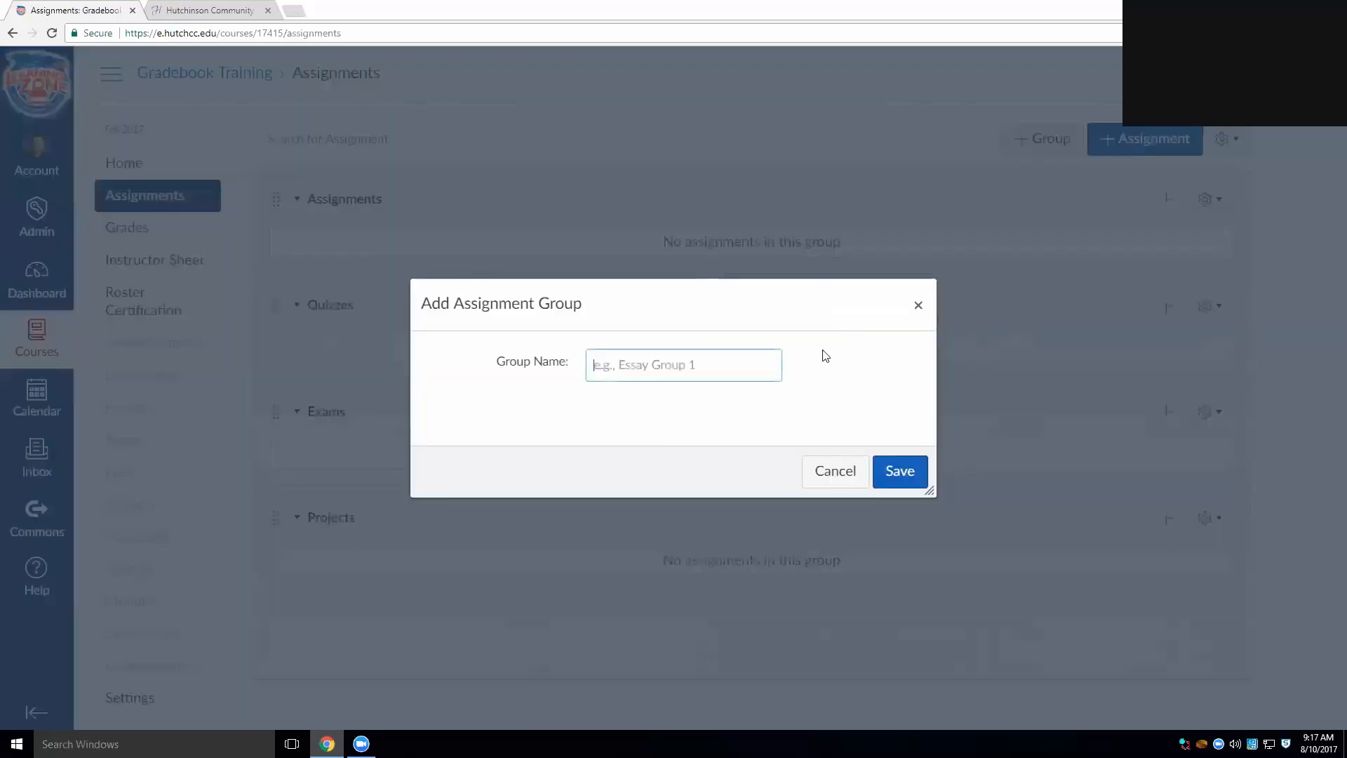
click(641, 361)
text(Participation)
key(Return)
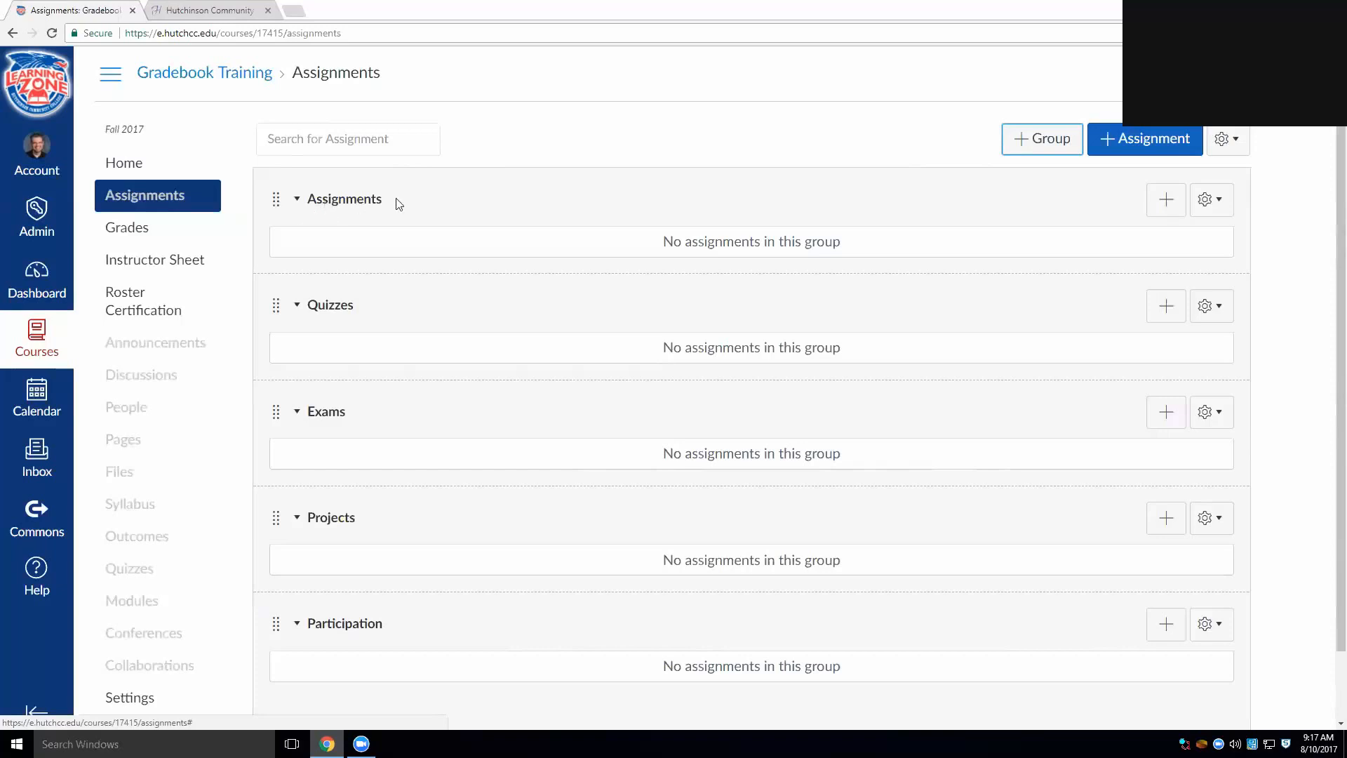
click(1221, 208)
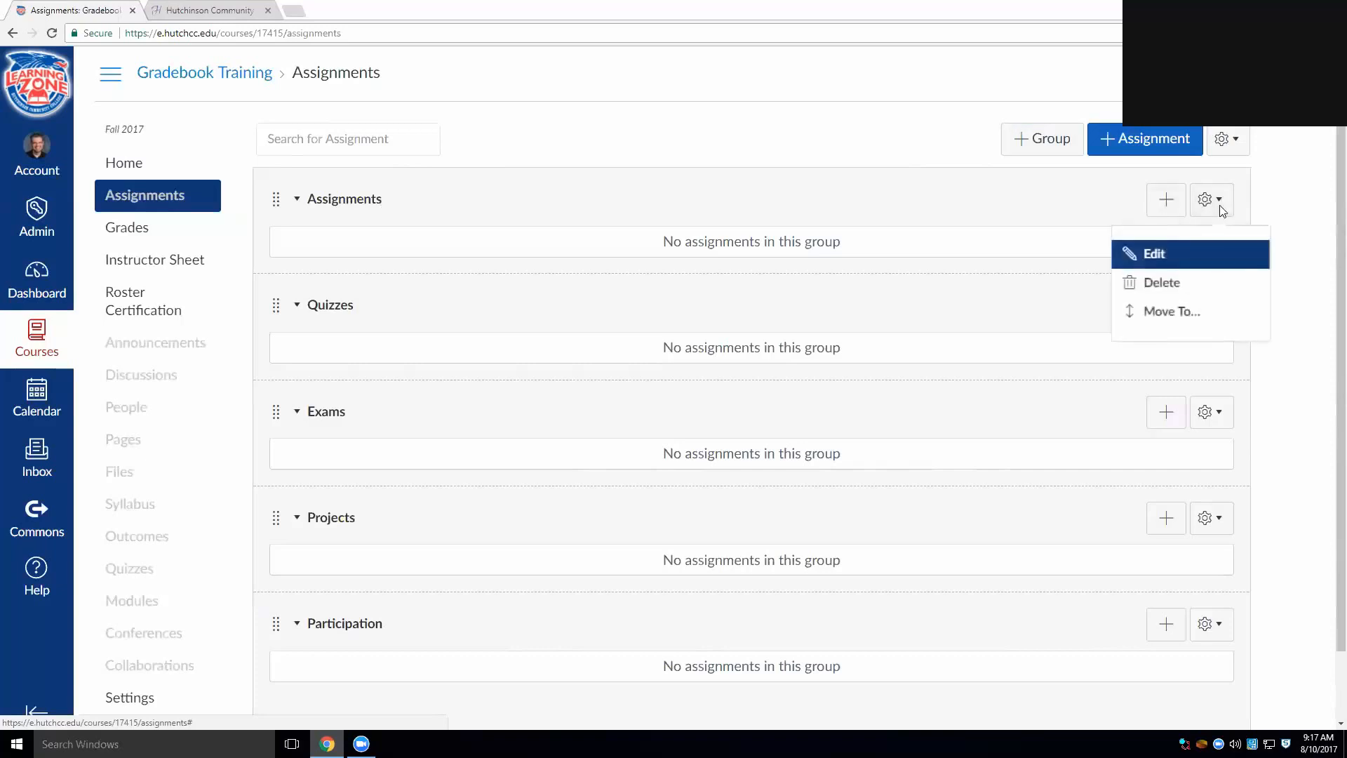
click(1155, 254)
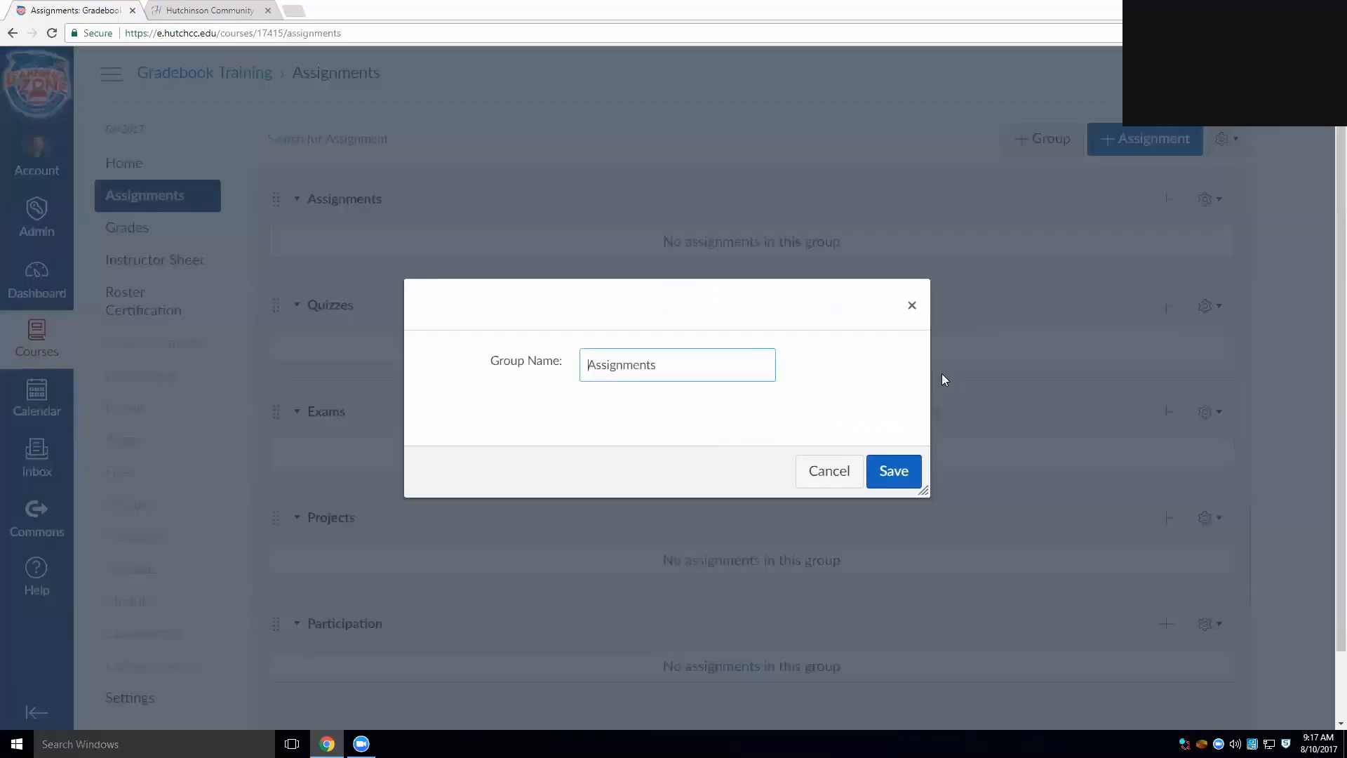
click(911, 308)
Delete the default Assignments group from the Assignments page and confirm the deletion.
click(1218, 210)
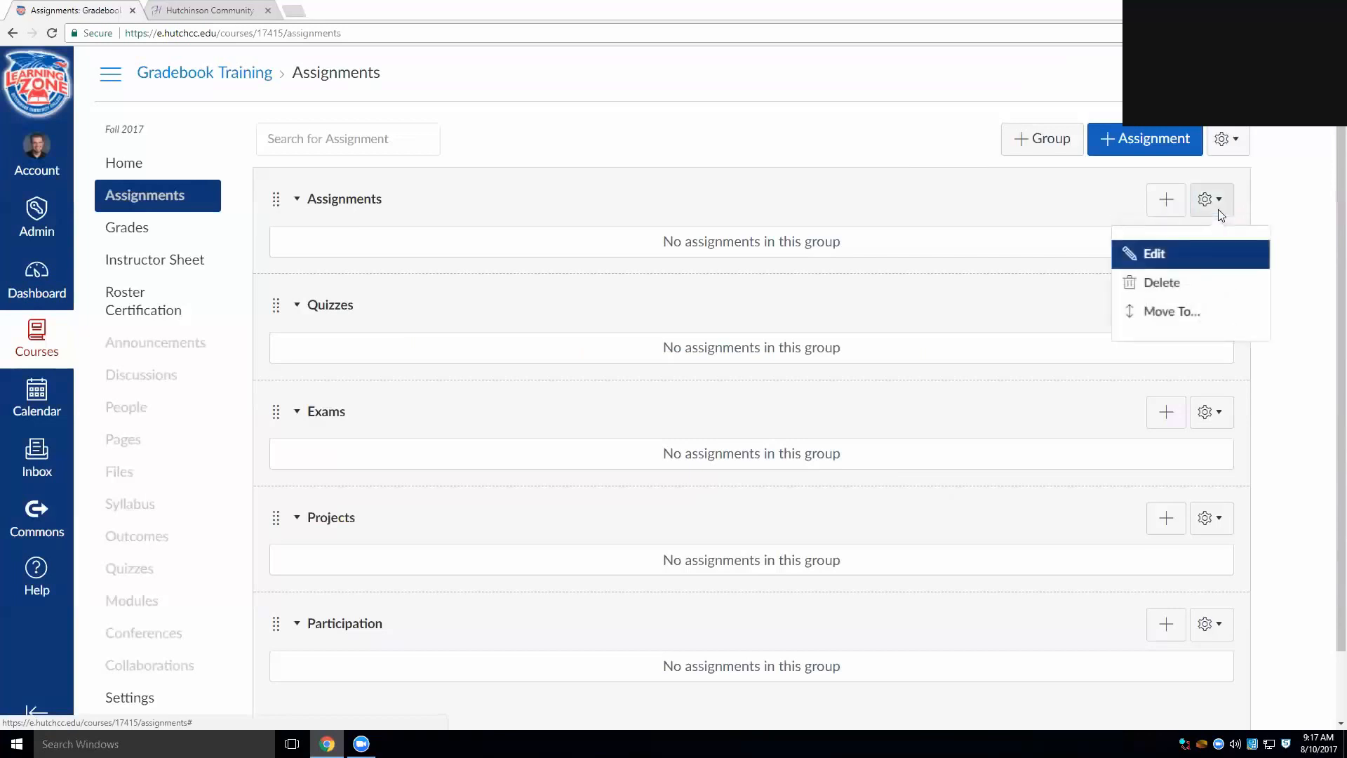
click(1164, 282)
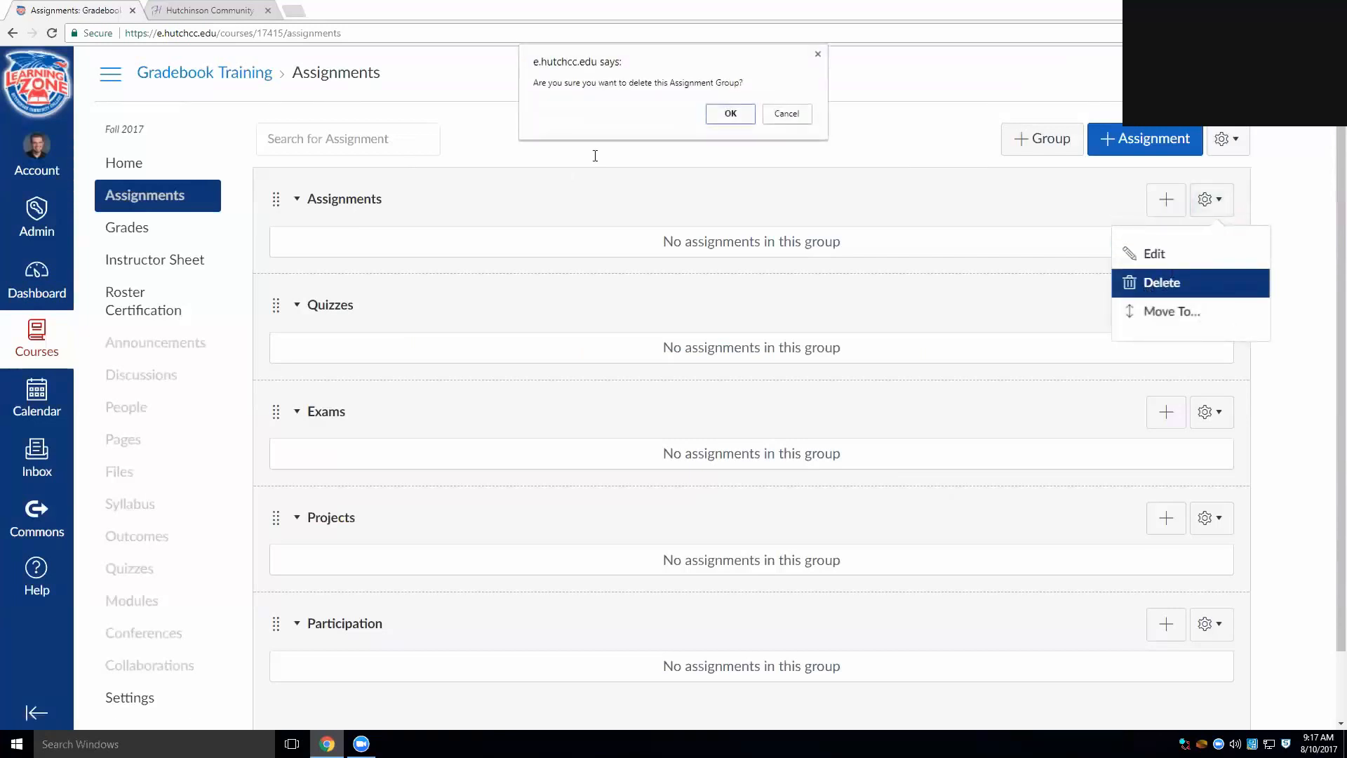
click(730, 114)
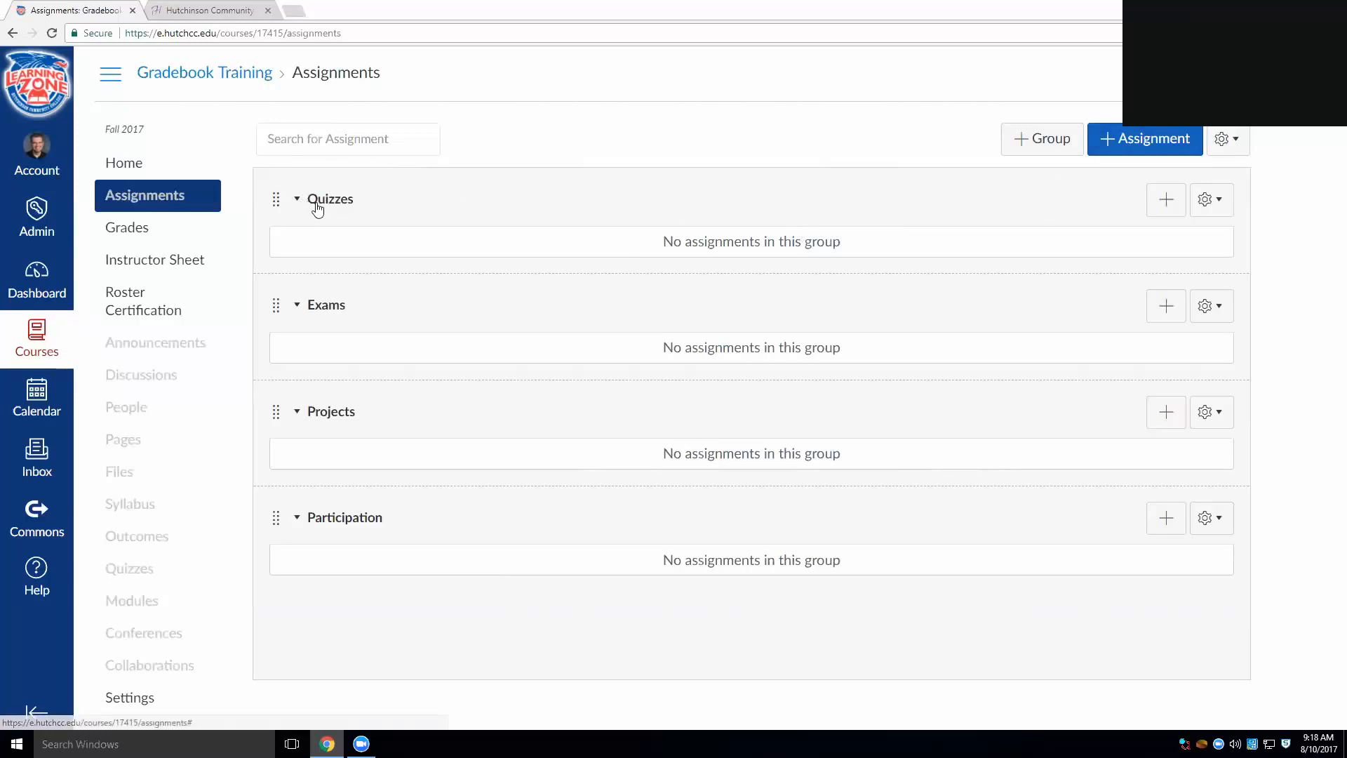
Start a new assignment in the Quizzes group named Ch. 1 Quiz, of type Assignment, due Aug 11, 2017.
click(1168, 200)
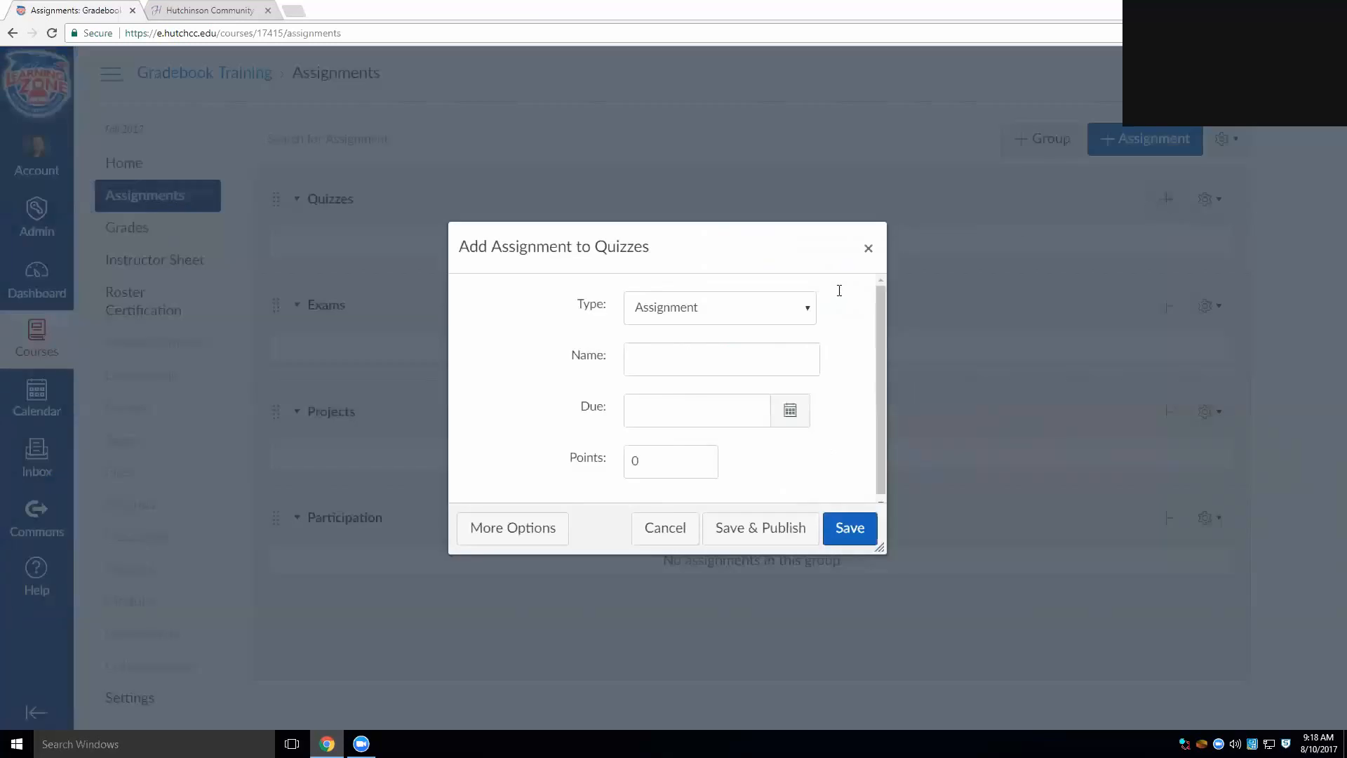
text(Ch. 1 Quiz)
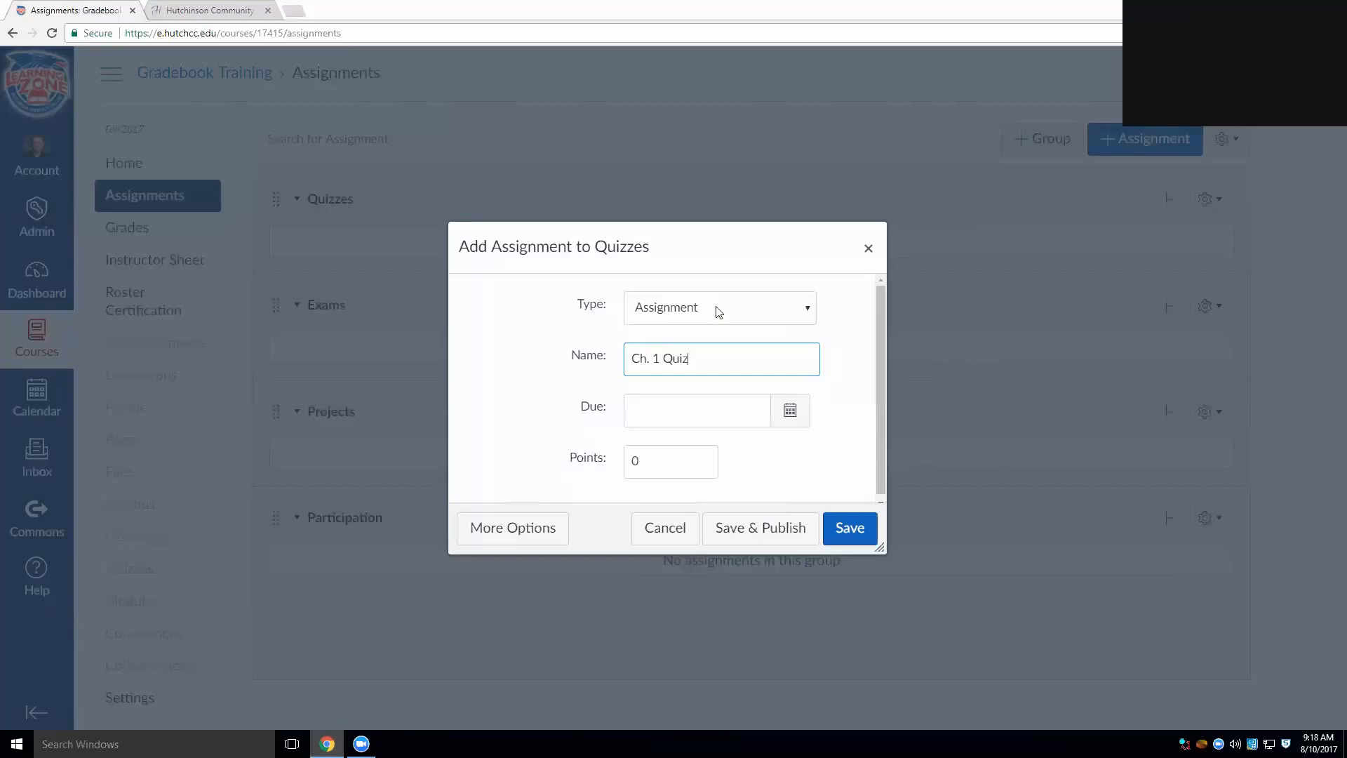
click(781, 313)
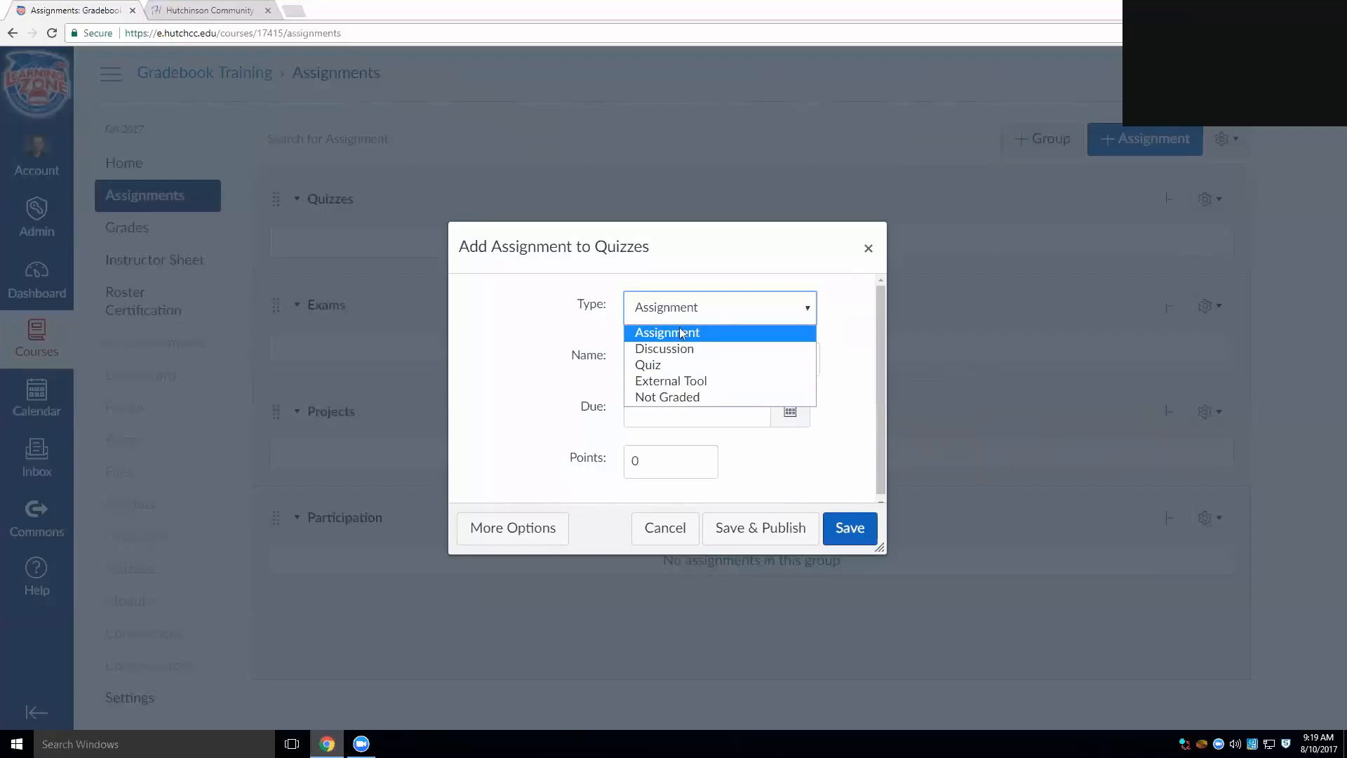
click(681, 332)
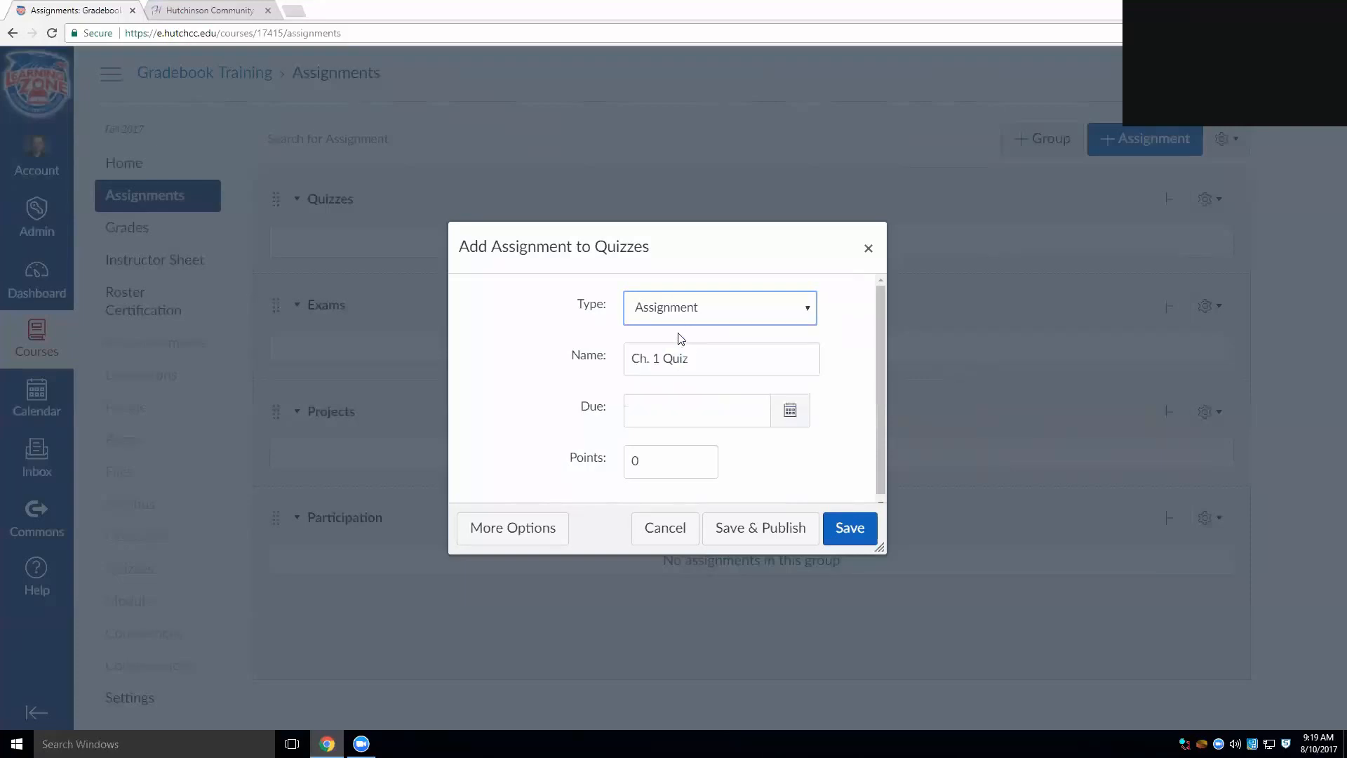
click(684, 407)
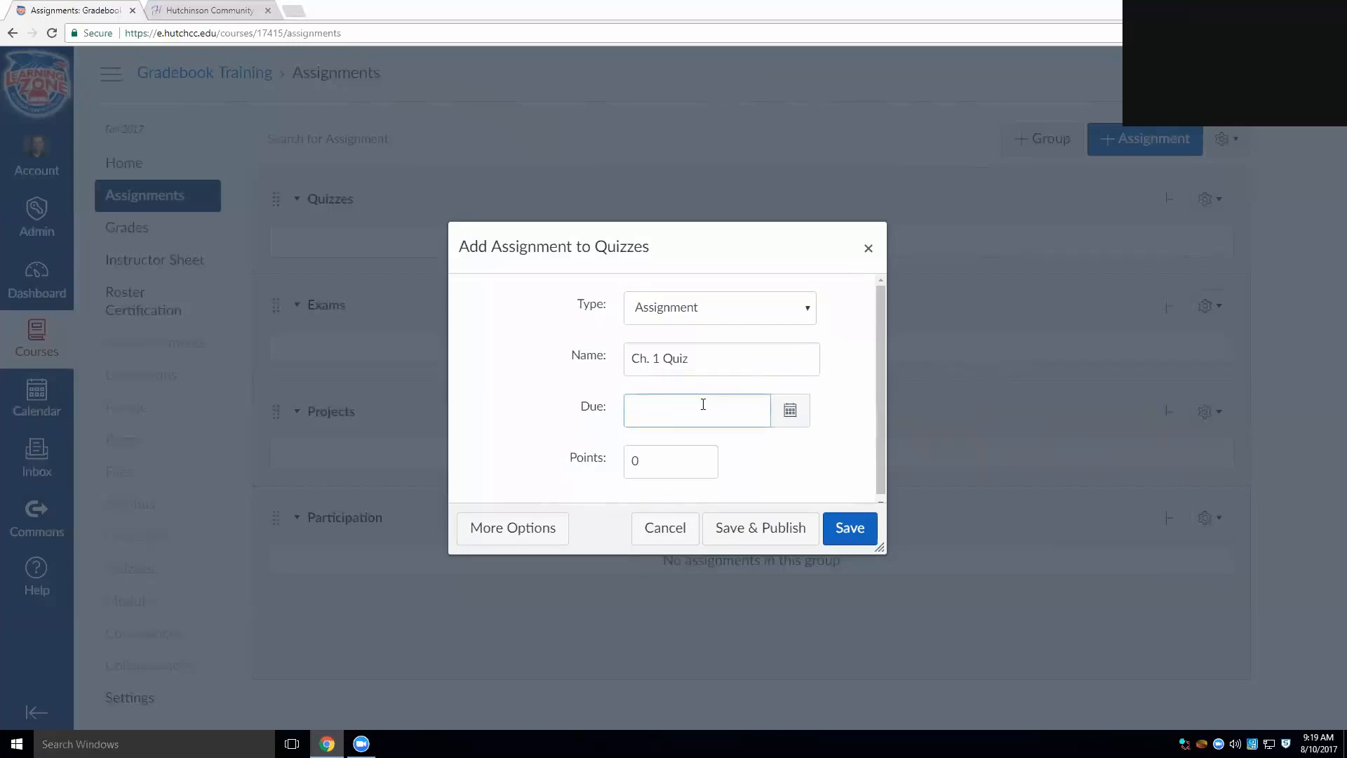
click(796, 410)
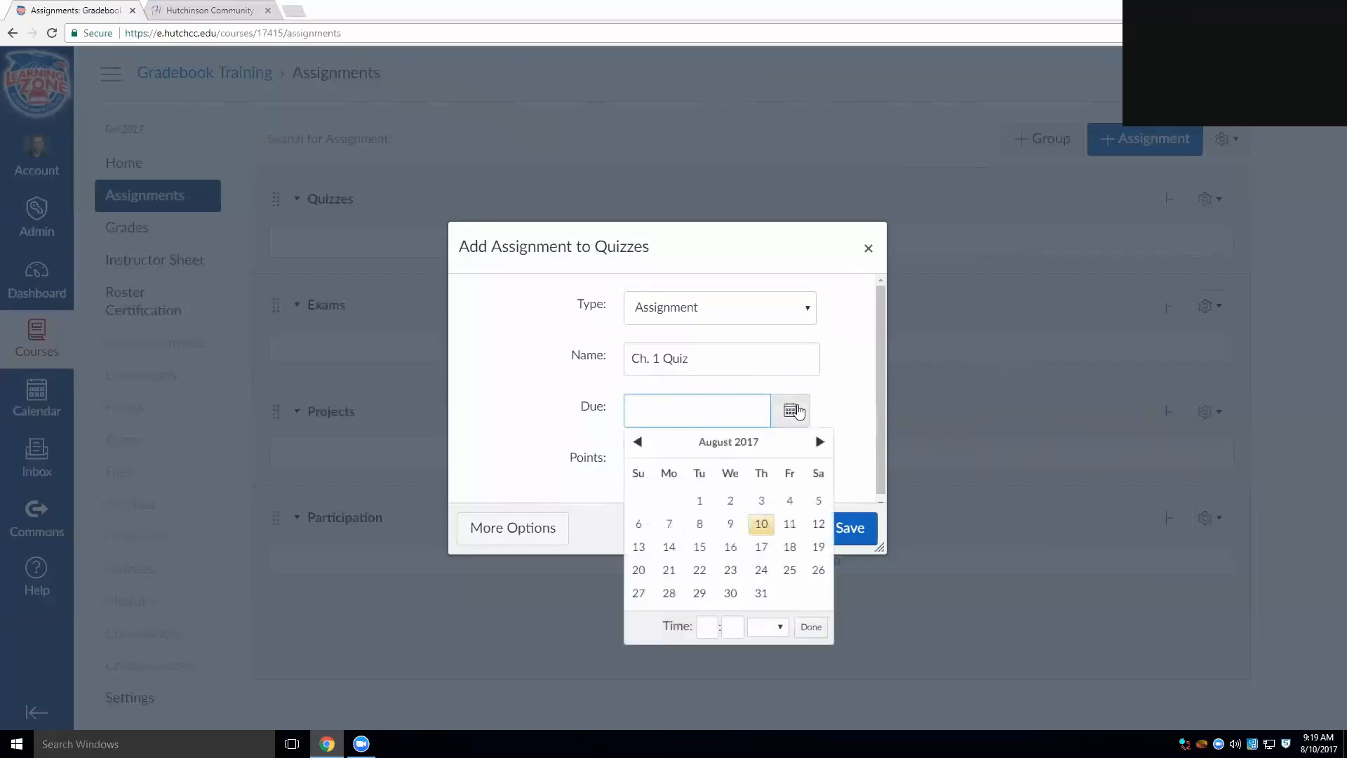
click(789, 525)
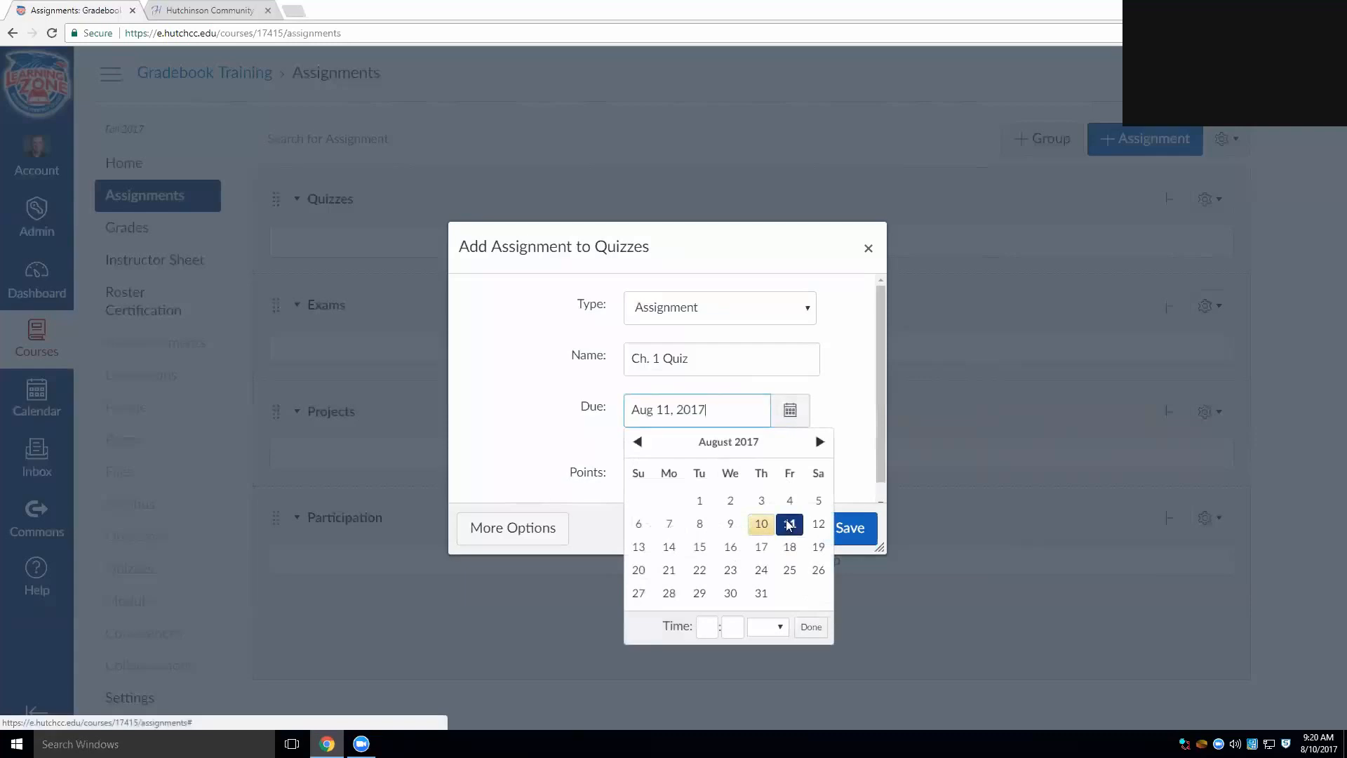
click(519, 424)
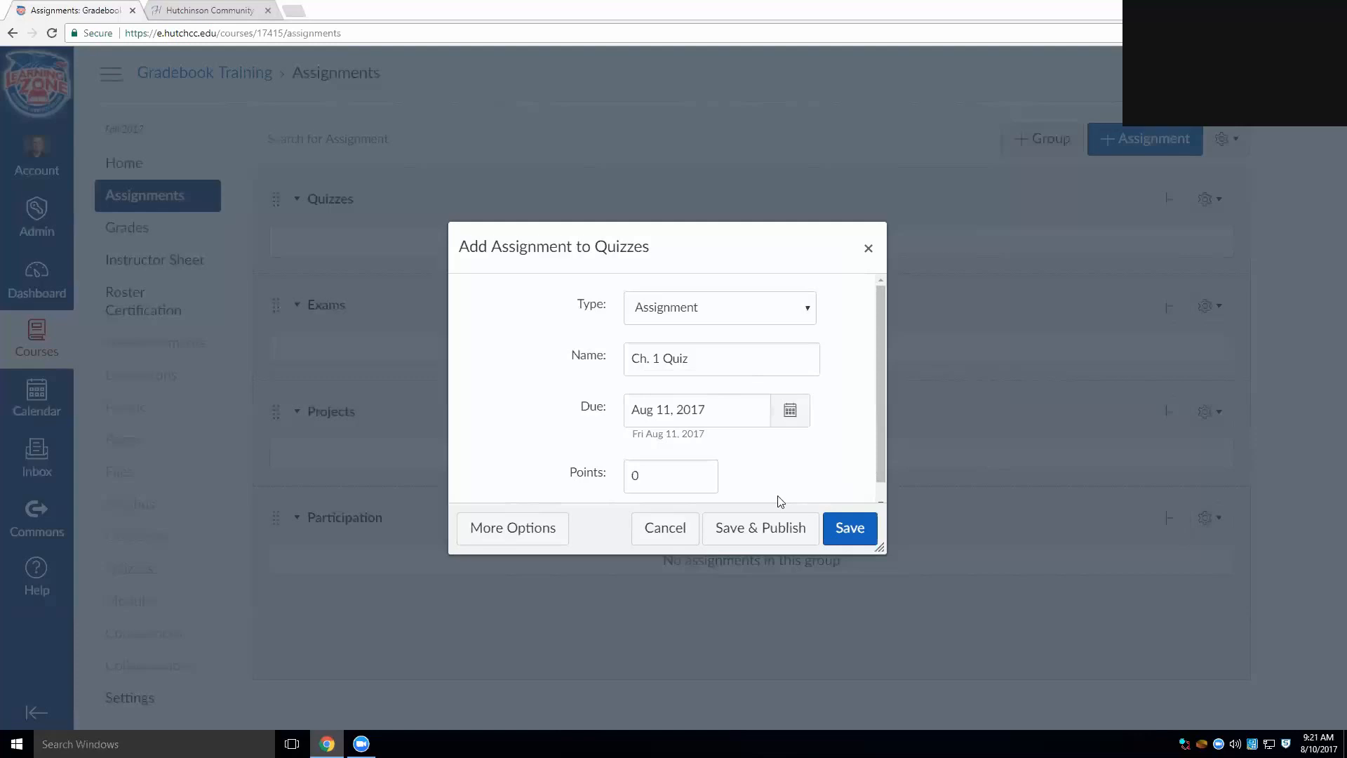
Set the points for Ch. 1 Quiz to 10, save the assignment and publish it.
click(685, 475)
key(BackSpace)
text(10)
click(857, 470)
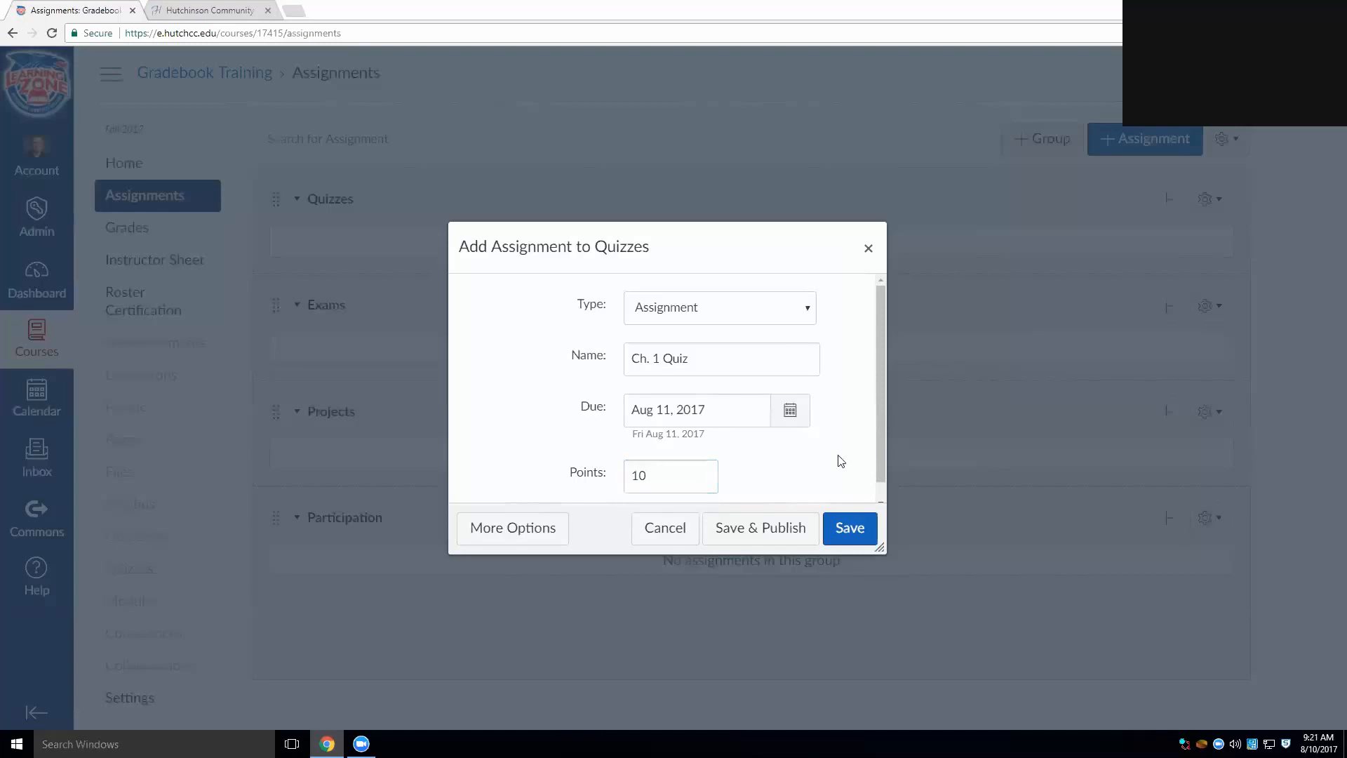
click(850, 537)
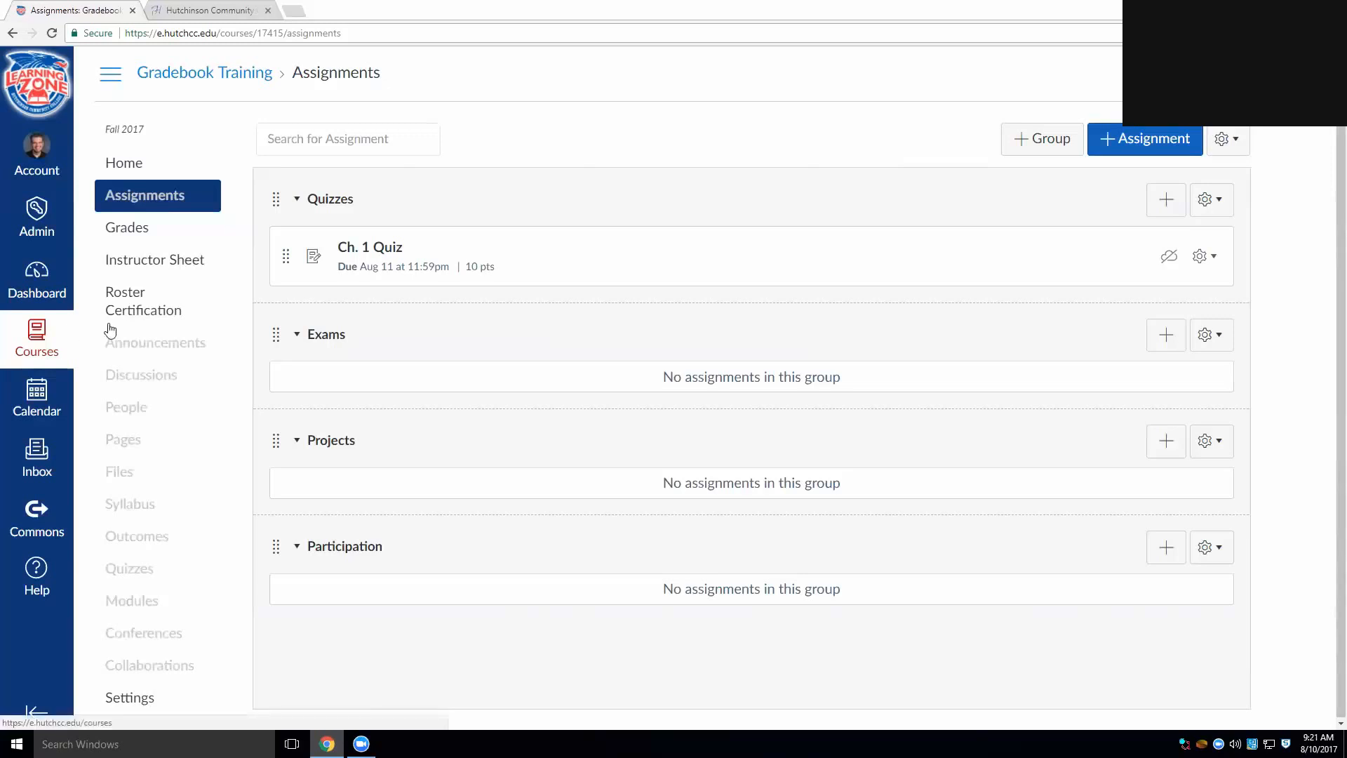
click(1169, 260)
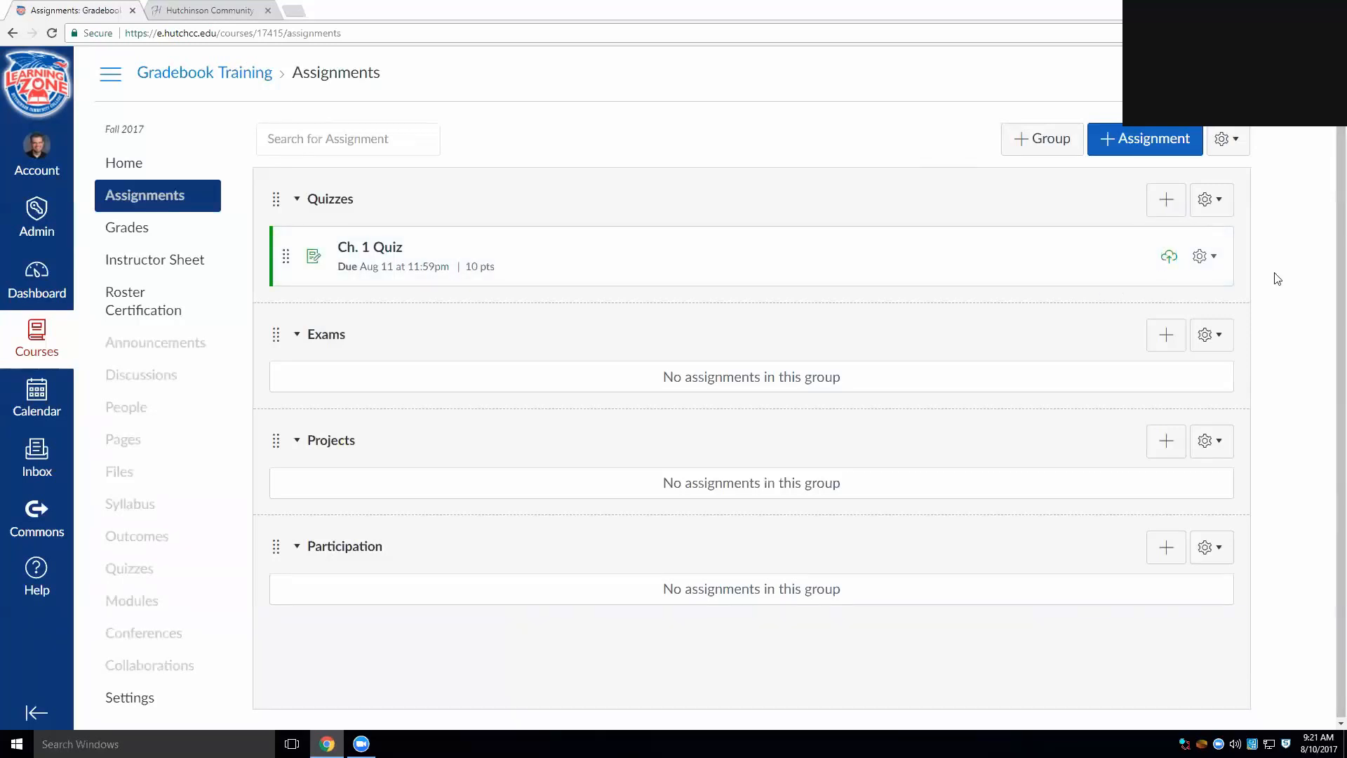
Add and publish a Quizzes assignment named Ch. 2 Quiz, due Aug 18, 2017 and worth 10 points.
click(1167, 200)
text(Ch. 2 Quiz)
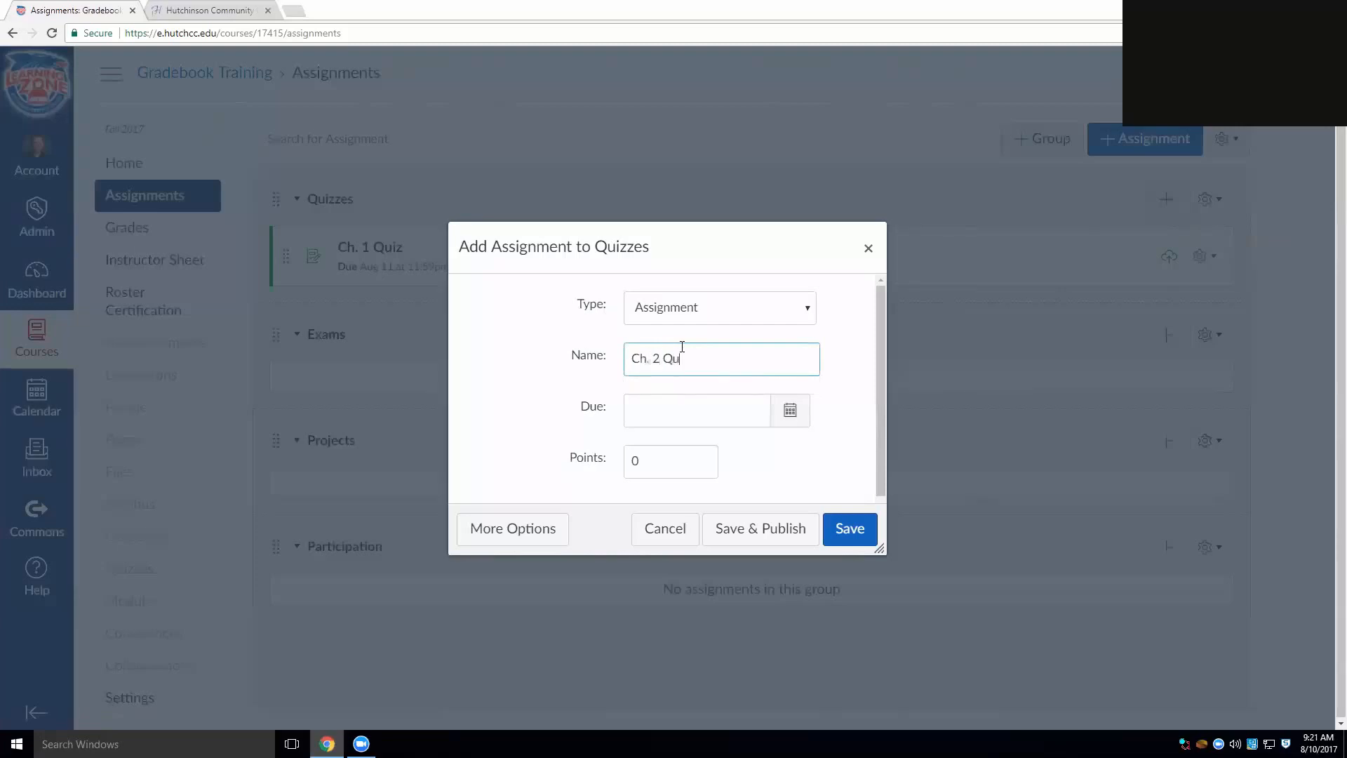
click(798, 411)
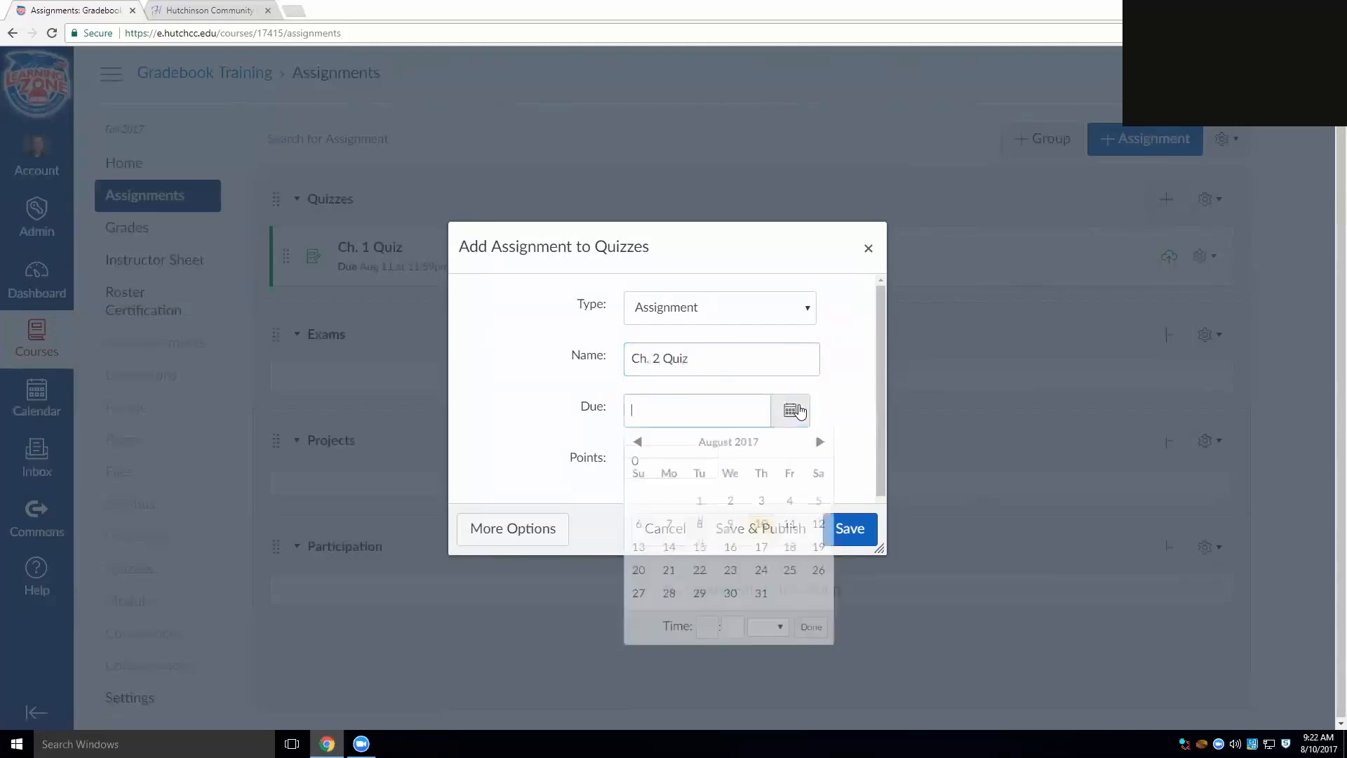
click(793, 551)
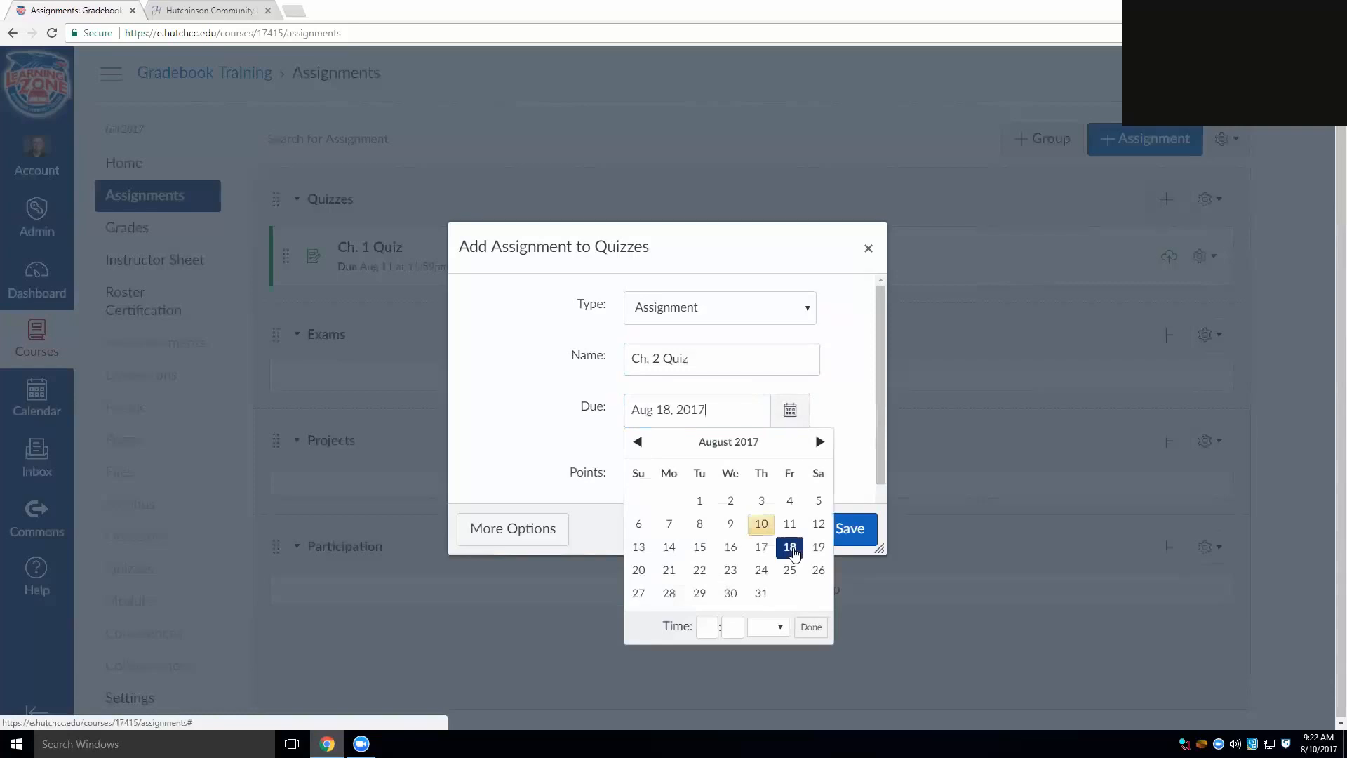
click(853, 442)
click(675, 469)
key(BackSpace)
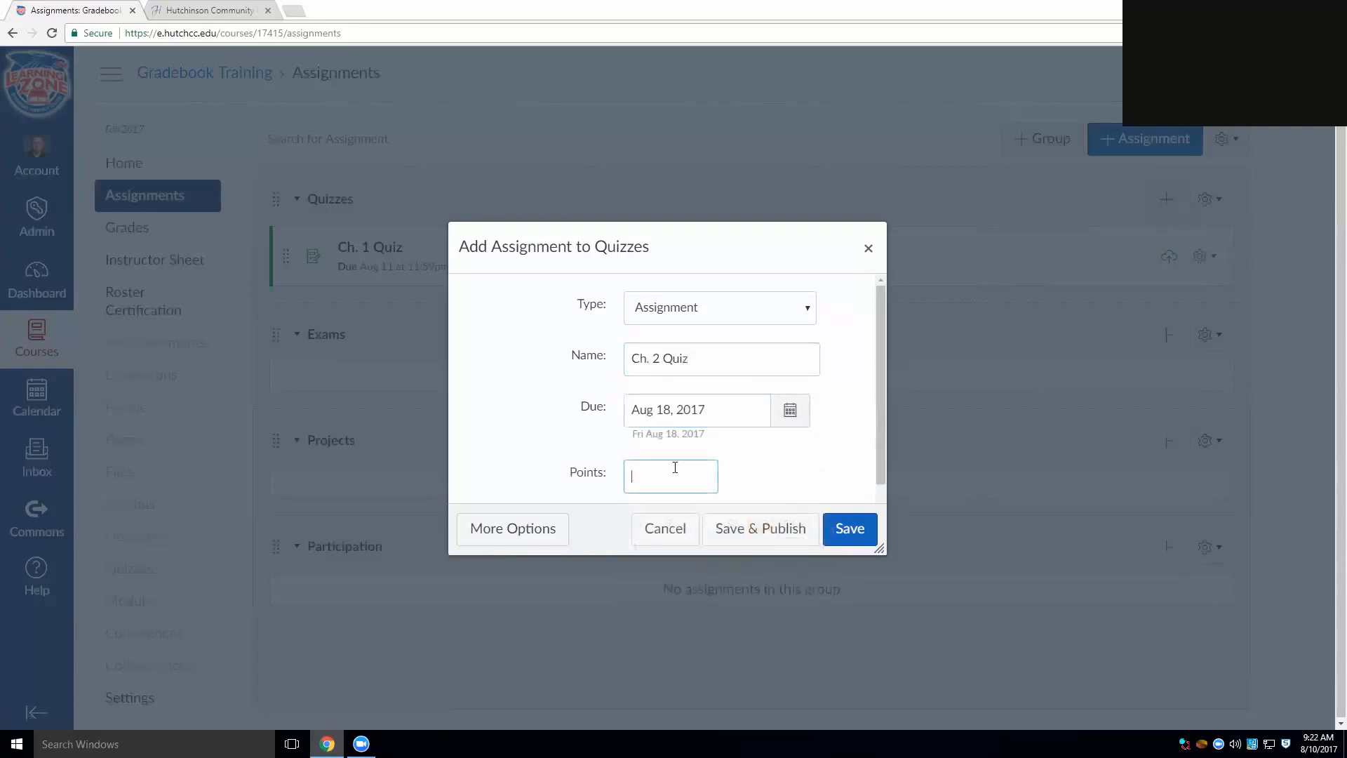
text(10)
click(786, 527)
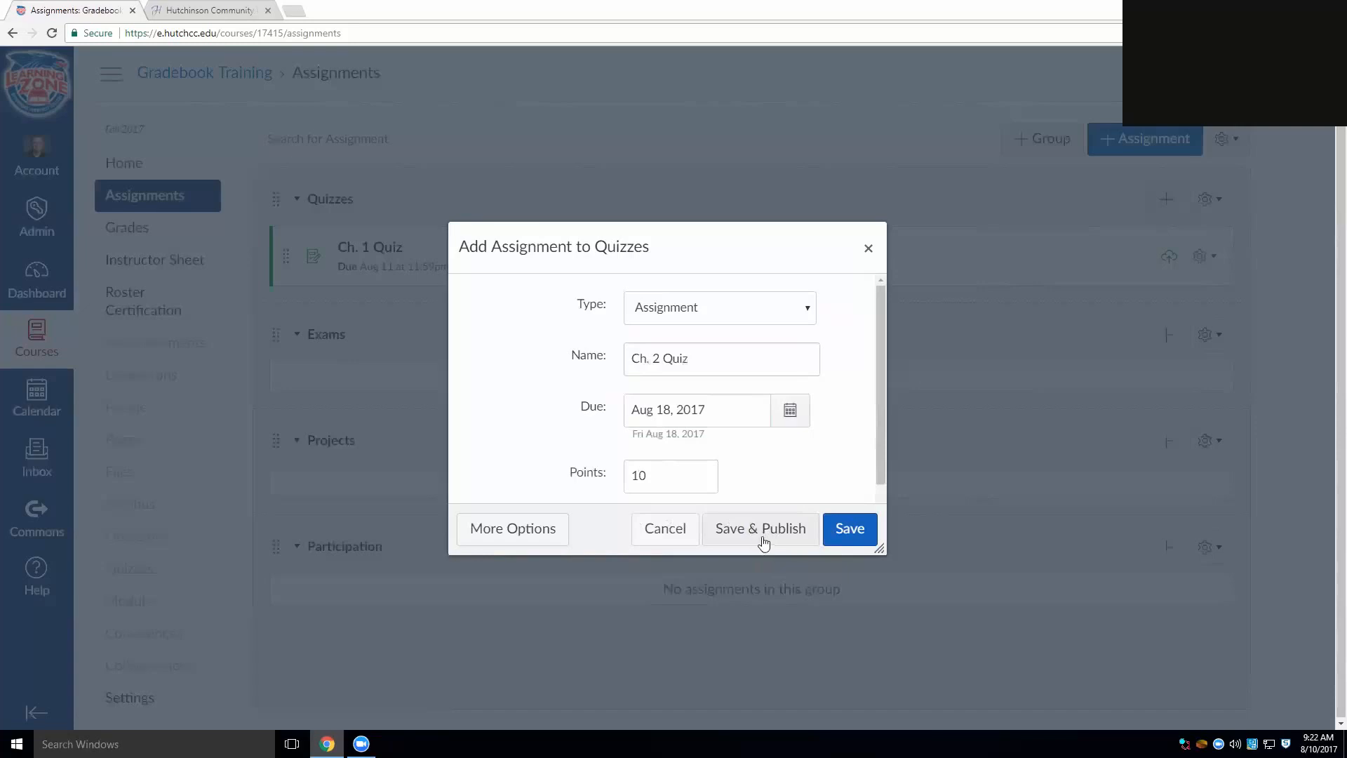
click(754, 533)
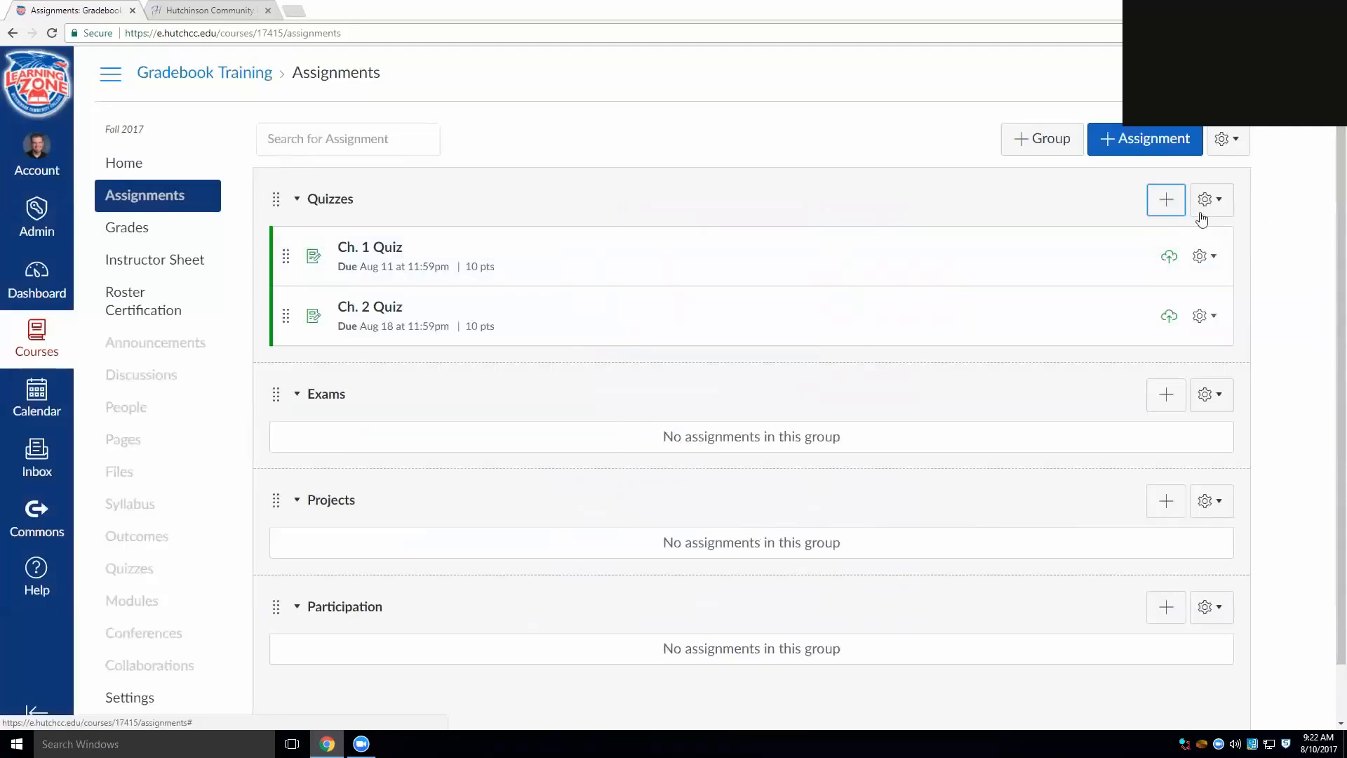
Add and publish a Quizzes assignment named Ch. 3 Quiz, due Sep 1 and worth 10 points.
click(1174, 208)
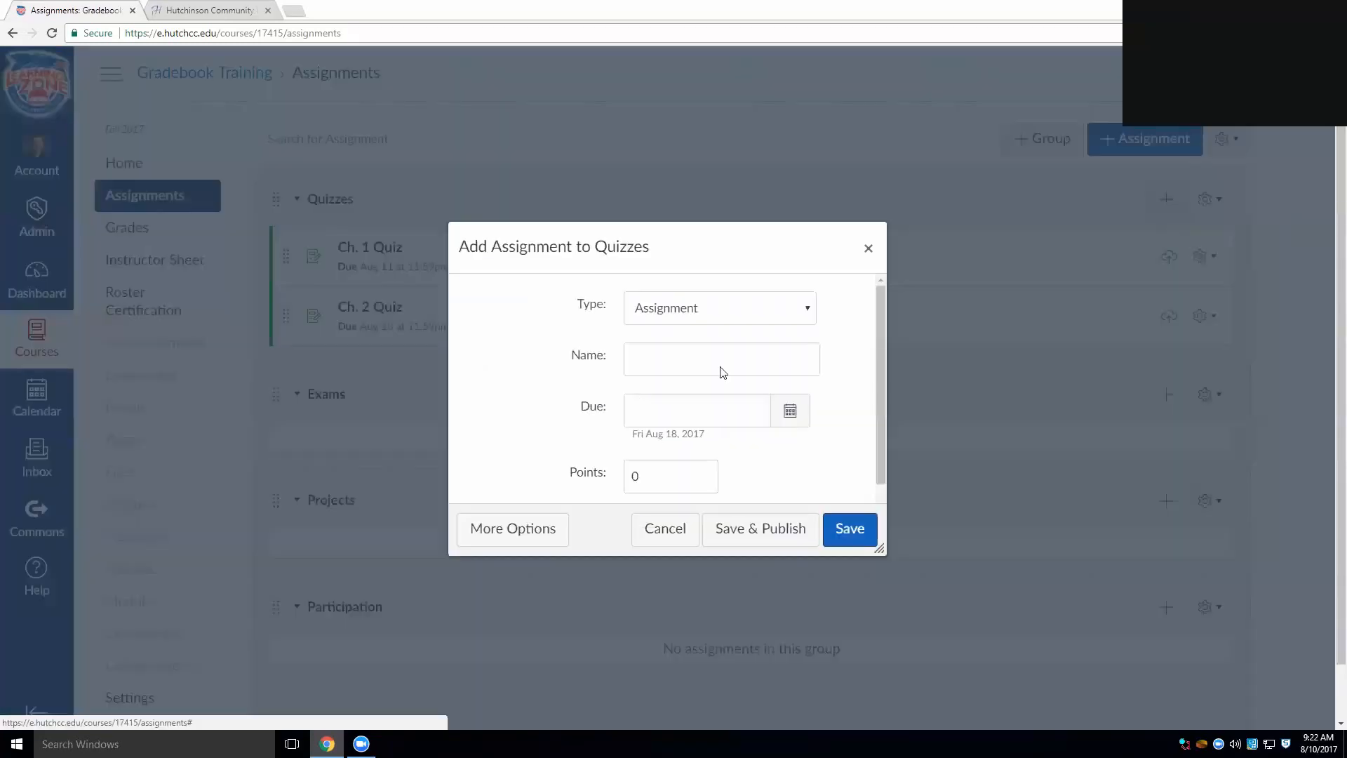
click(661, 367)
text(Ch. 3 Quiz)
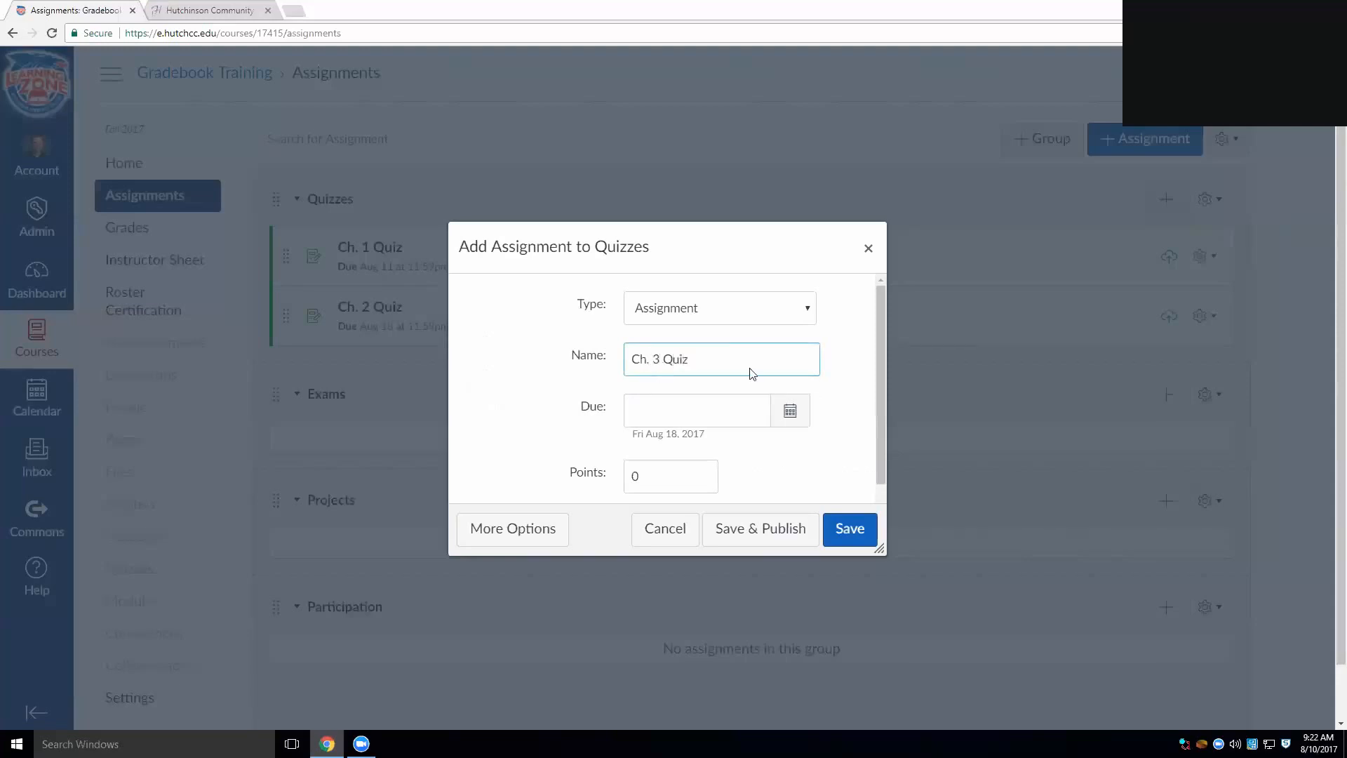
click(790, 412)
click(820, 442)
click(789, 500)
click(839, 393)
click(626, 469)
text(10)
click(750, 534)
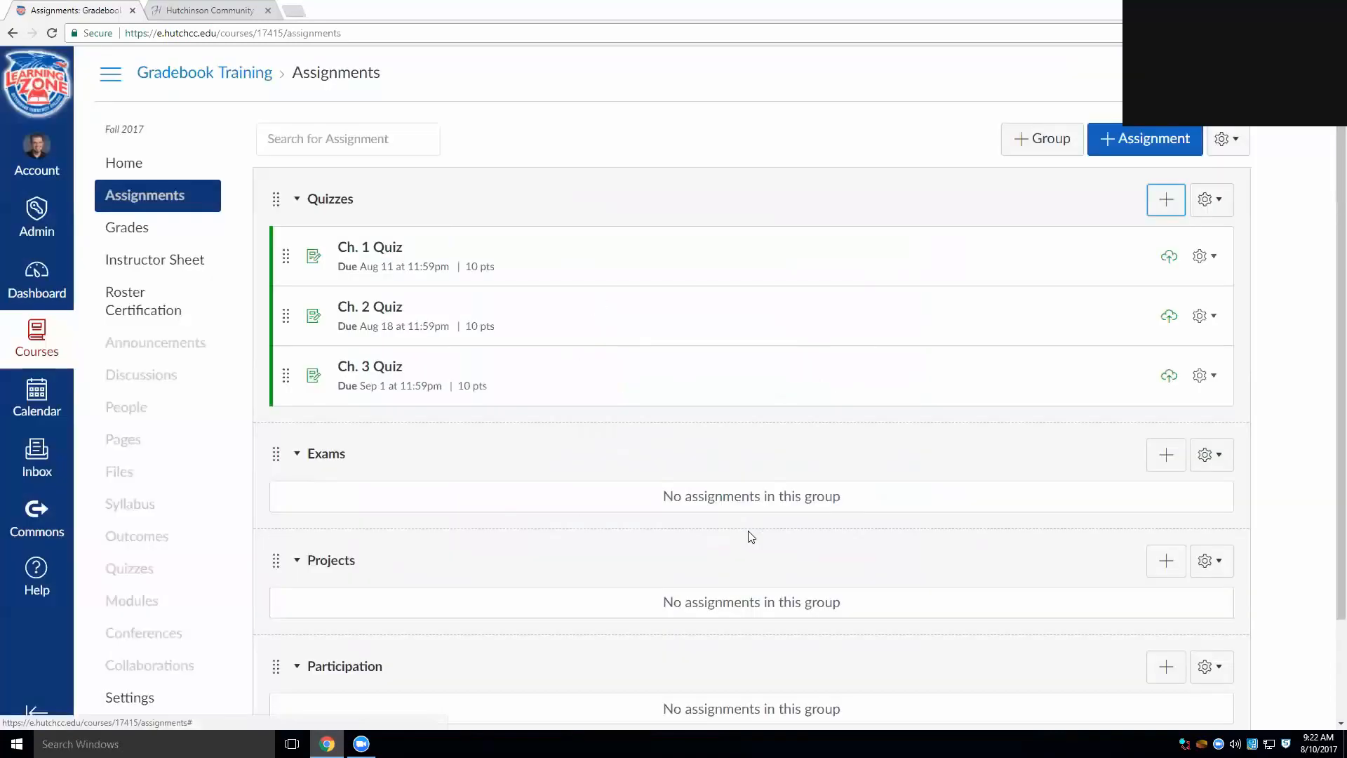
Add and publish an assignment named Mid Term in the Exams group, due Aug 25, 2017 and worth 50 points.
click(1289, 229)
scroll(1289, 230, down, 2)
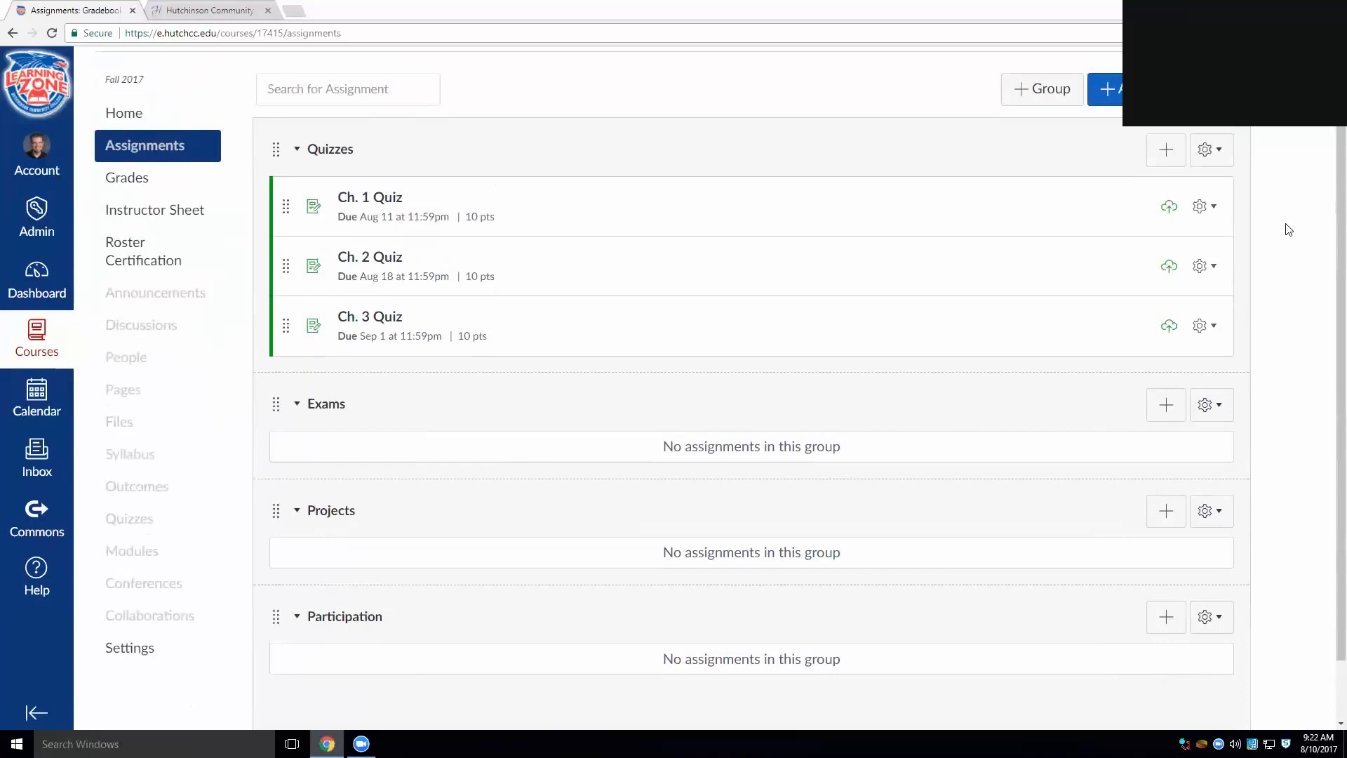
scroll(1312, 281, down, 1)
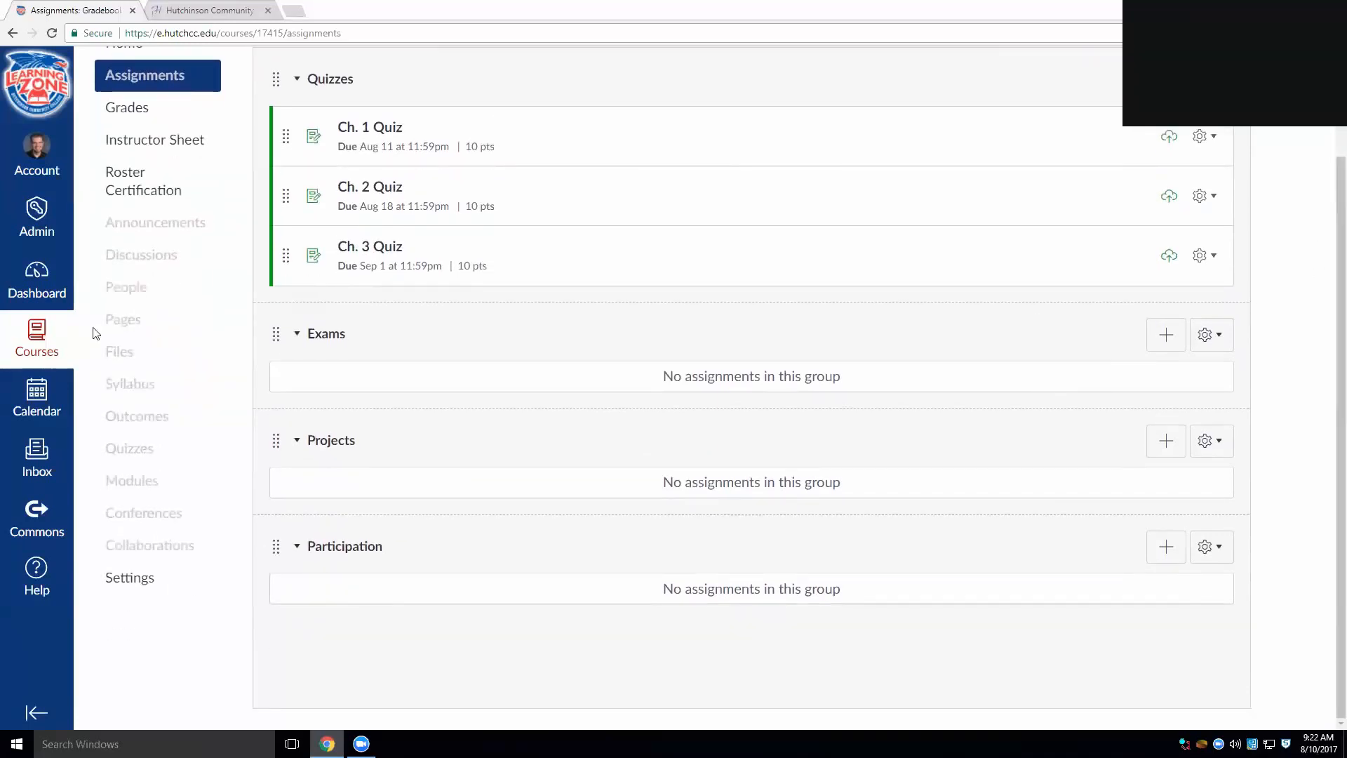
click(1162, 339)
click(678, 351)
text(Mid Term)
click(790, 410)
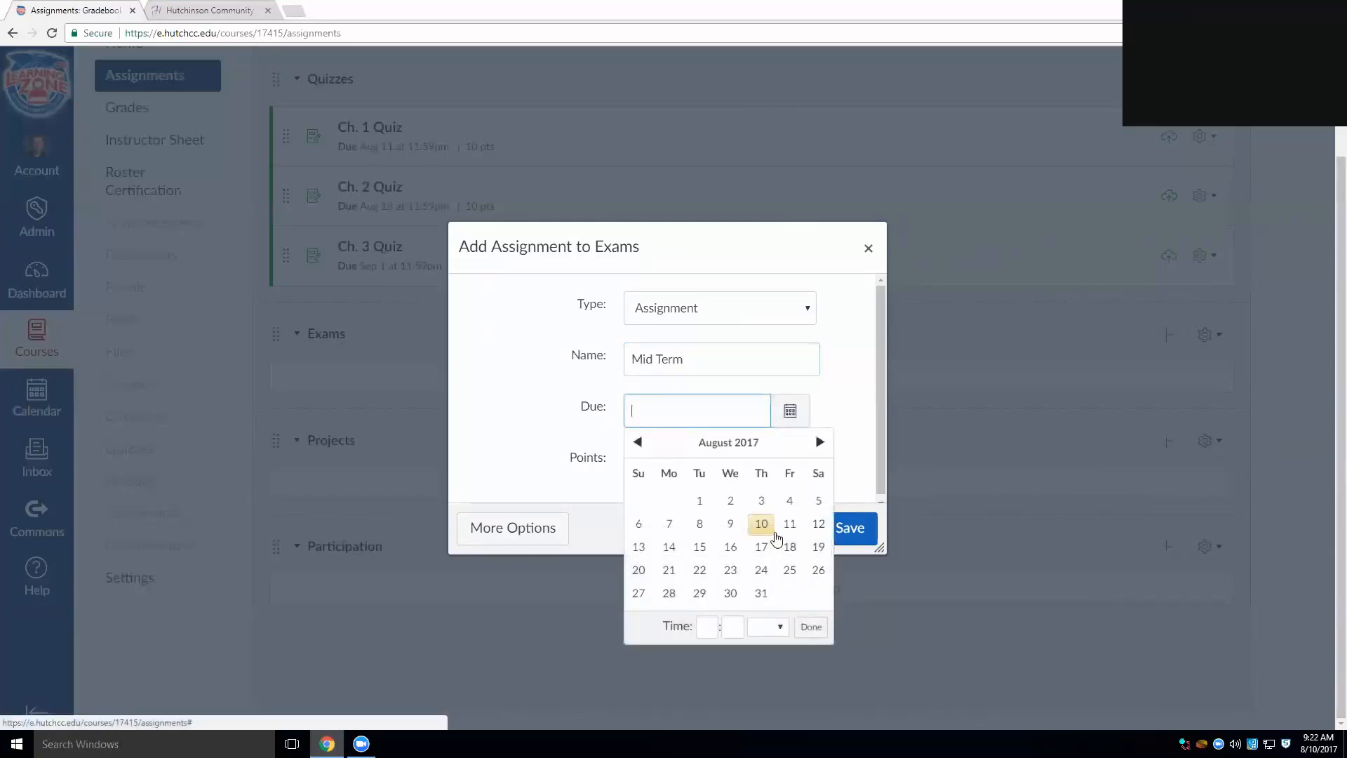
click(789, 570)
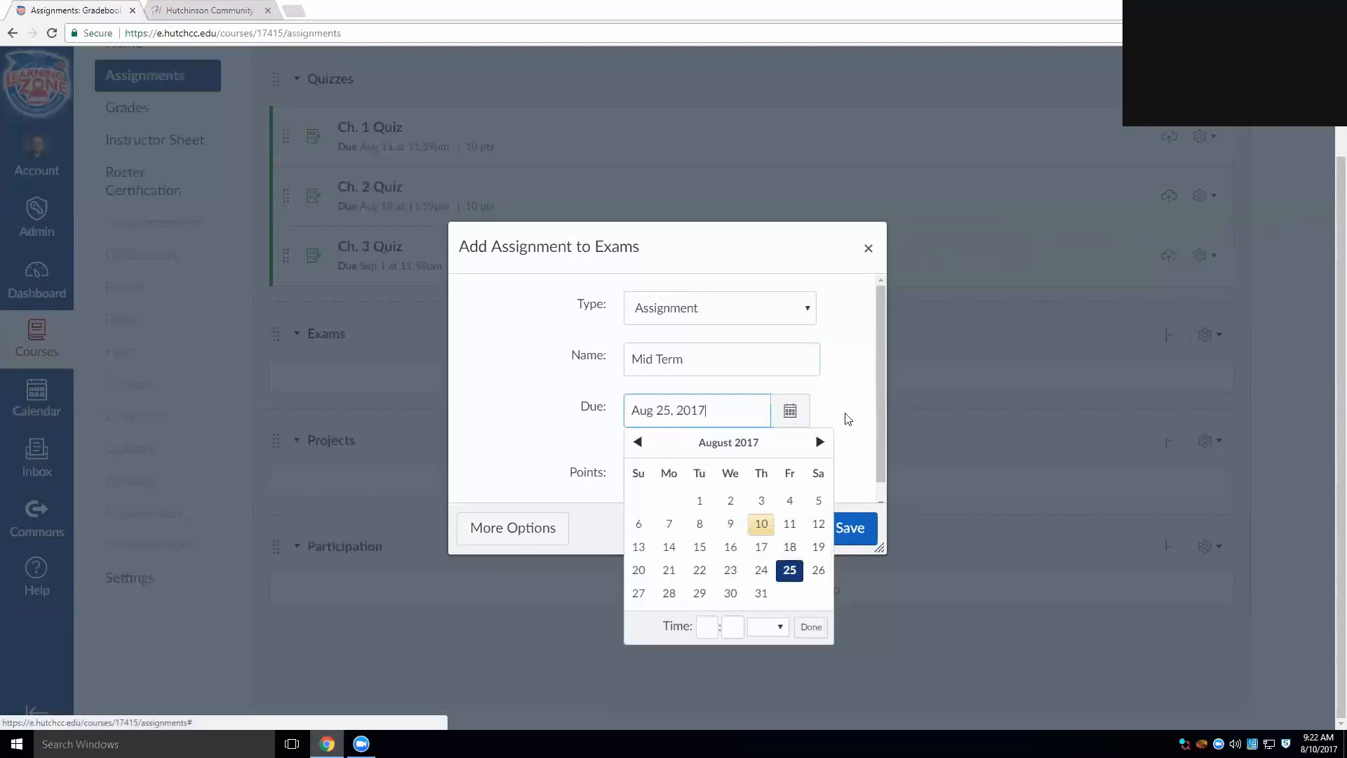
click(583, 477)
text(50)
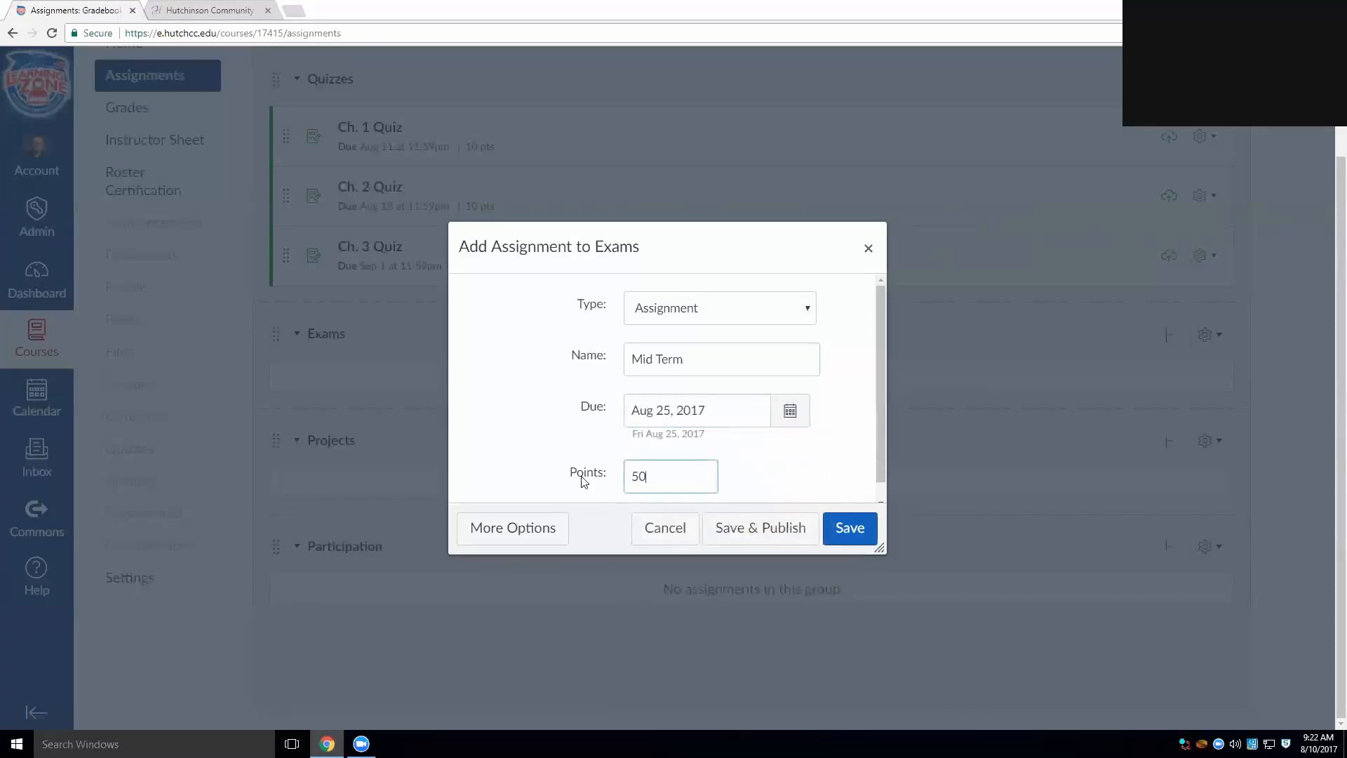
click(805, 531)
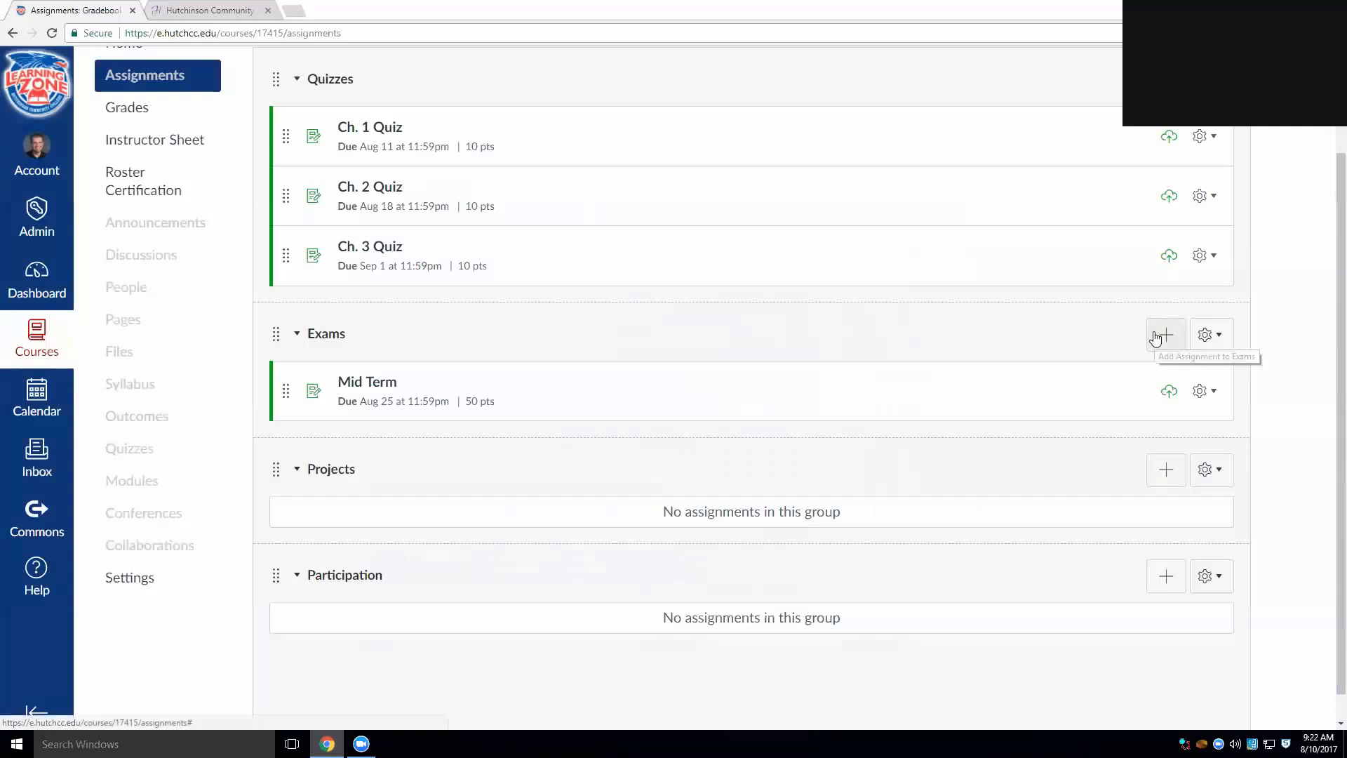
Add and publish an assignment named Final in the Exams group, due Sep 1, 2017 and worth 50 points.
click(1156, 338)
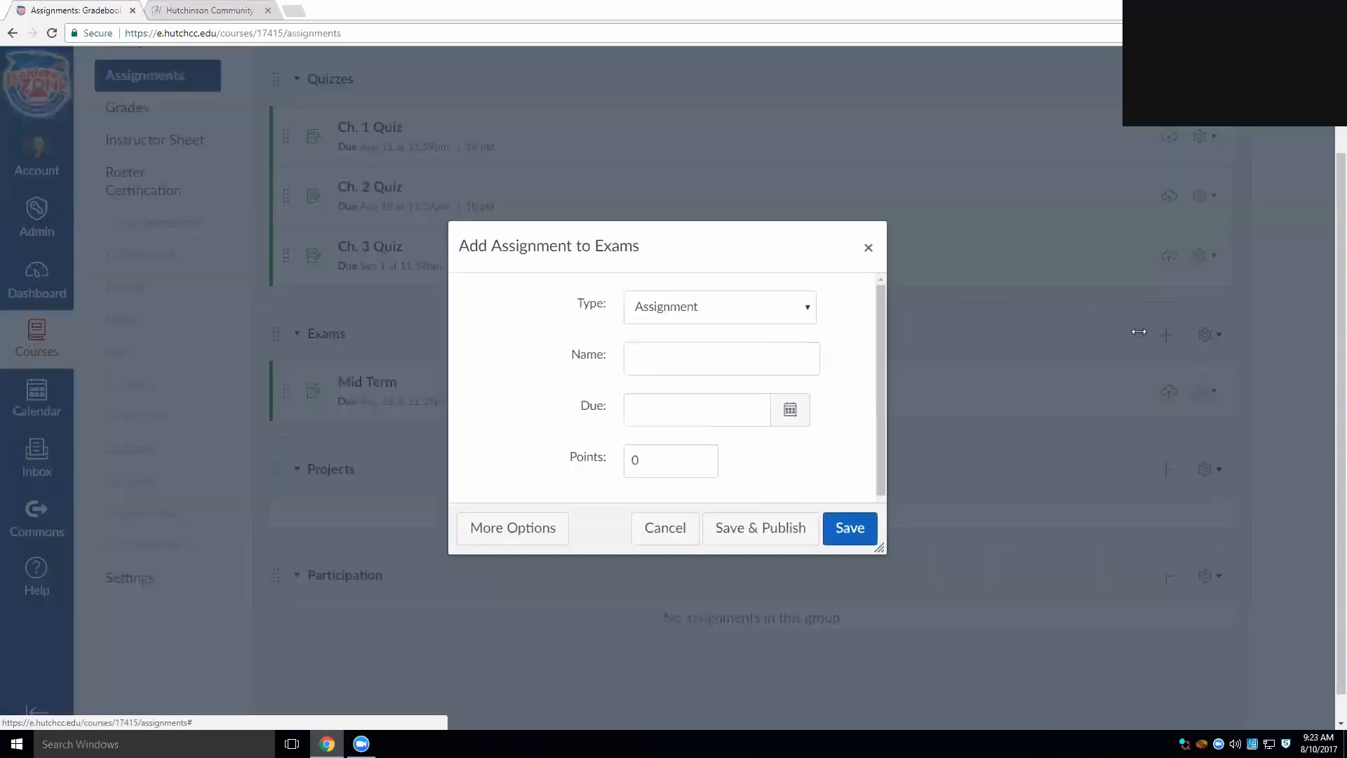
click(675, 344)
text(Final)
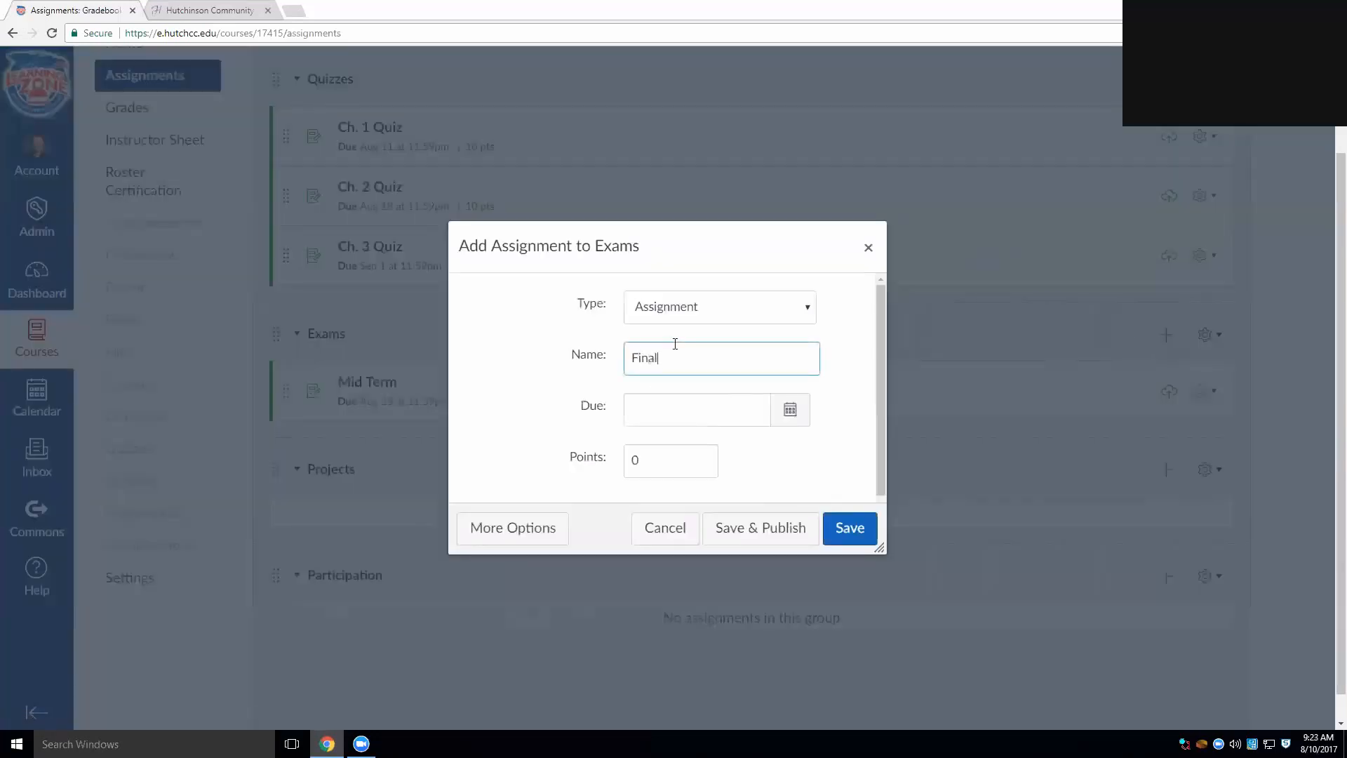
click(779, 420)
click(820, 441)
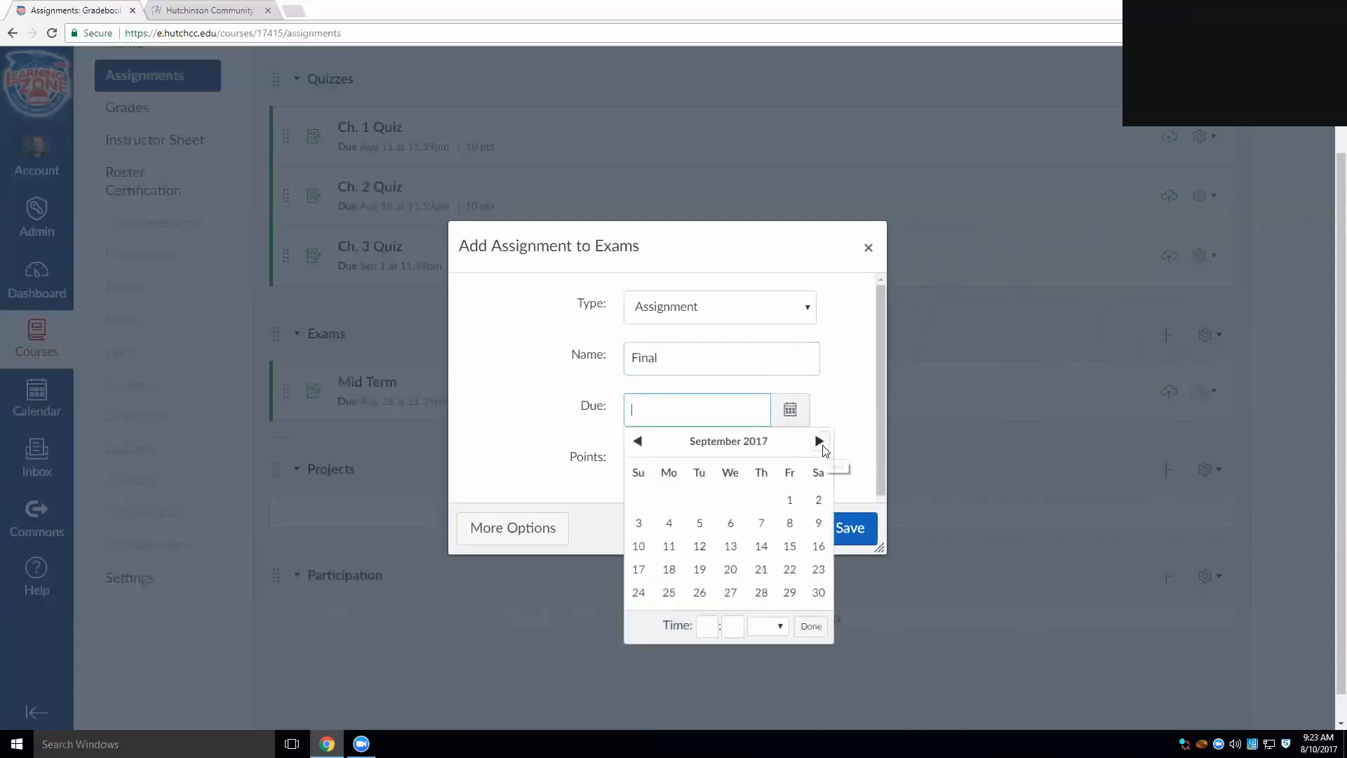
click(790, 499)
click(678, 476)
text(50)
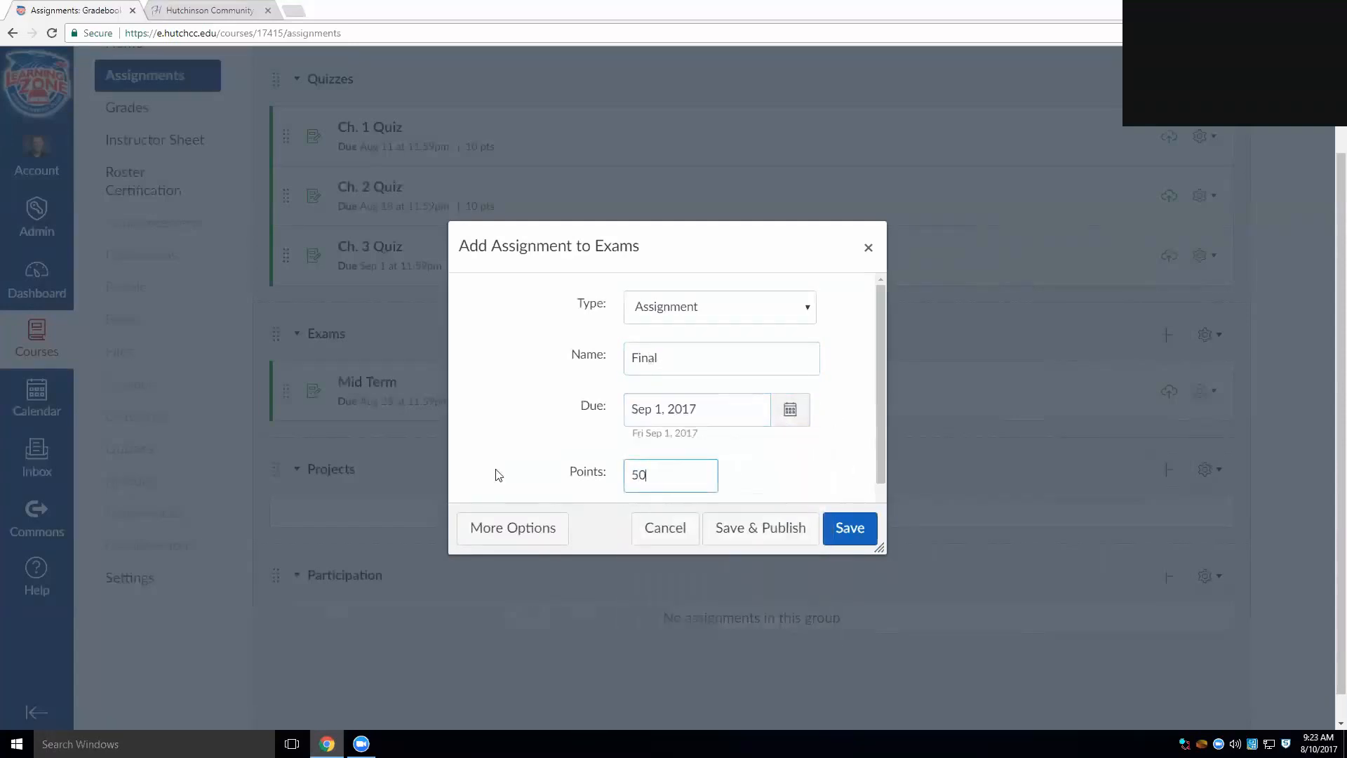
click(748, 530)
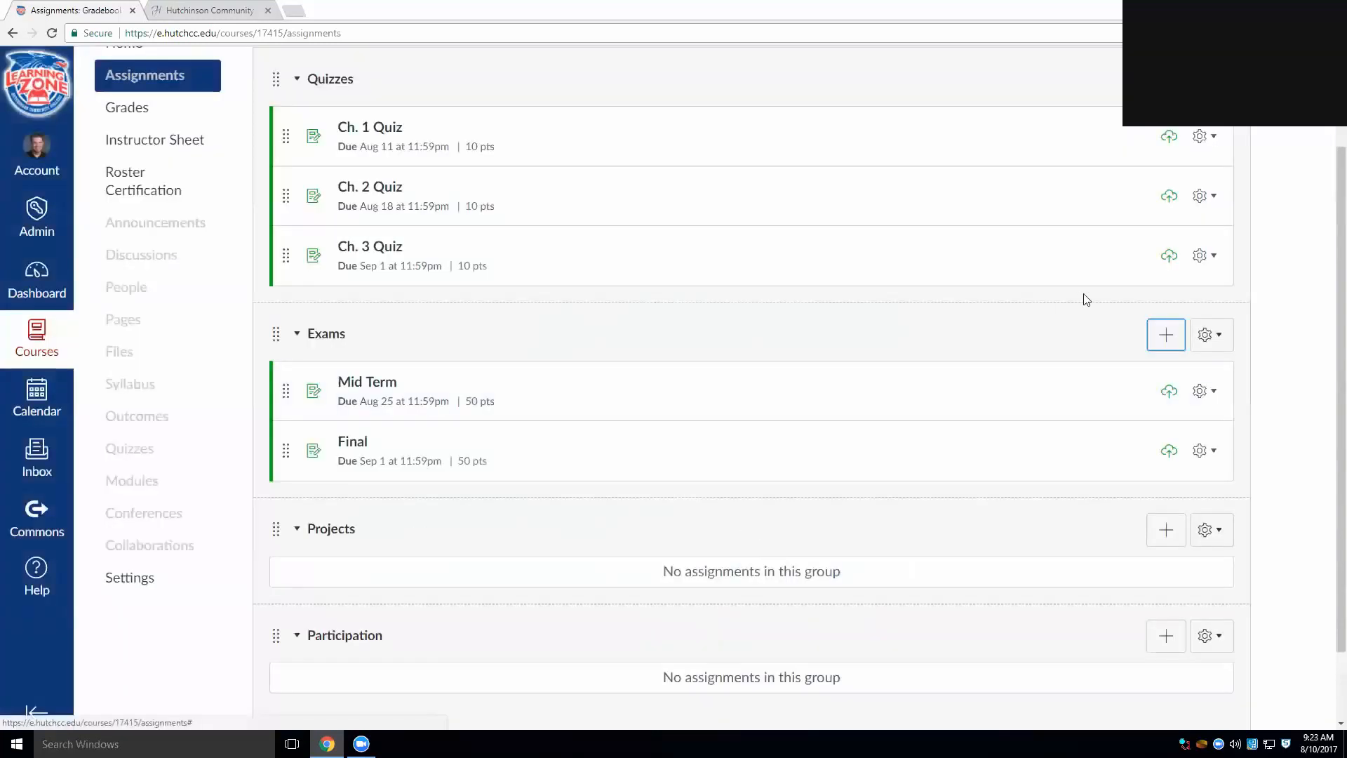
click(1150, 335)
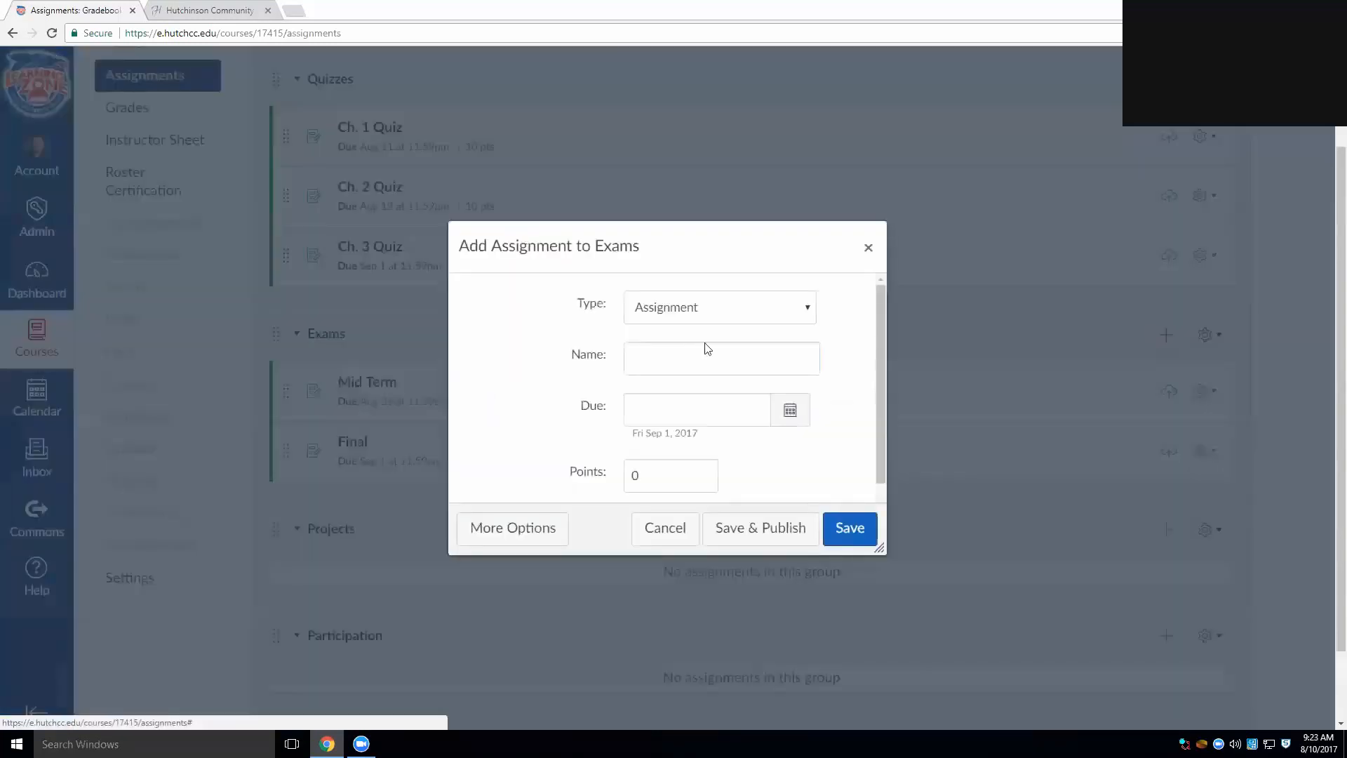
click(691, 308)
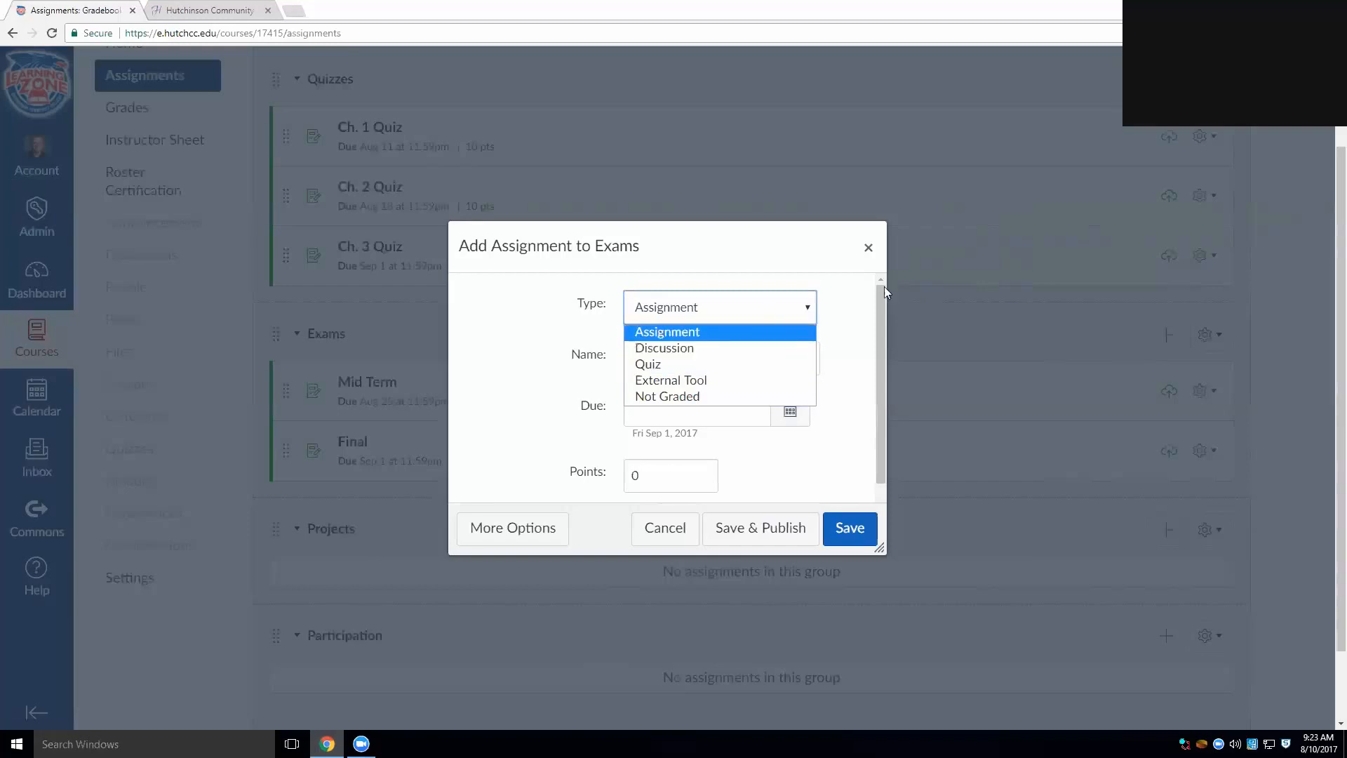
click(860, 245)
click(869, 247)
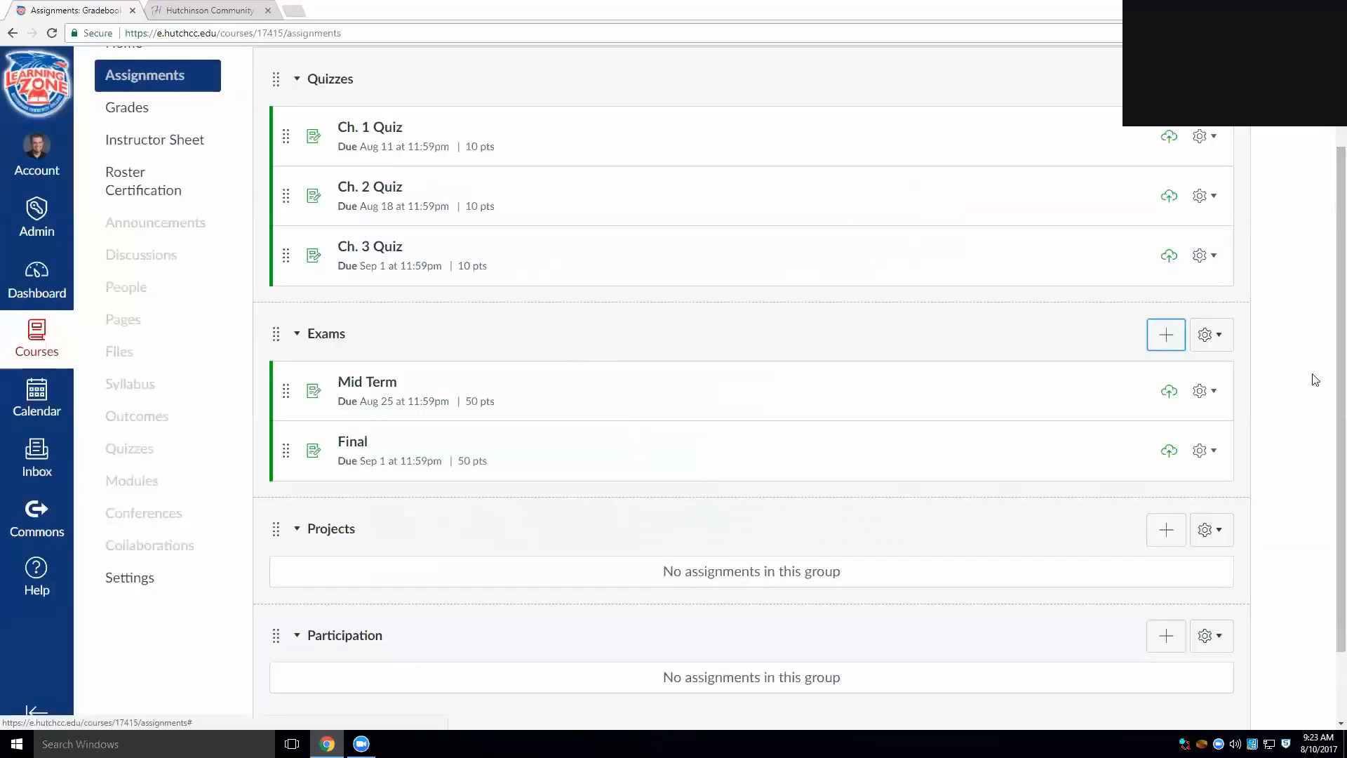
scroll(1315, 379, down, 2)
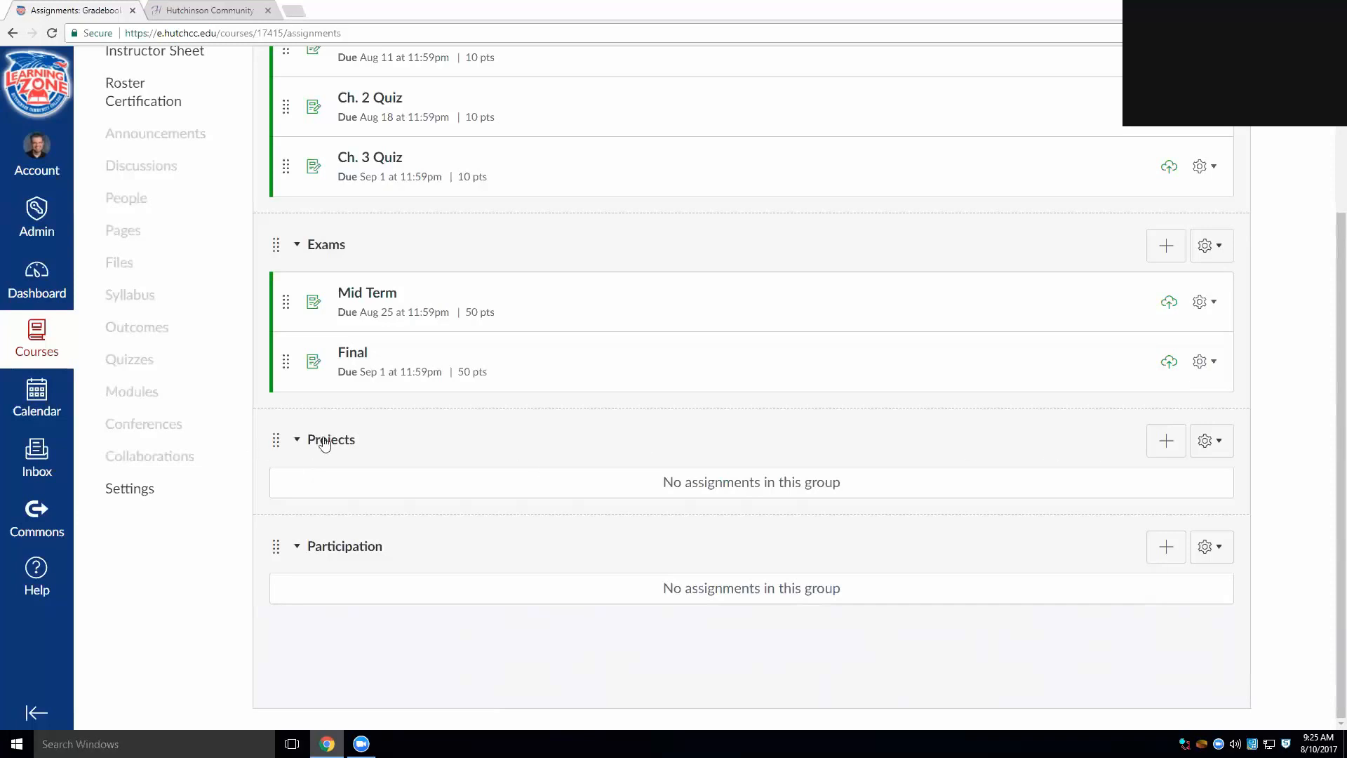
Start a Projects assignment named Clean Energy Project, due Sep 1, 2017 and worth 100 points, and open its full editing options.
click(1166, 440)
click(725, 365)
text(Clean )
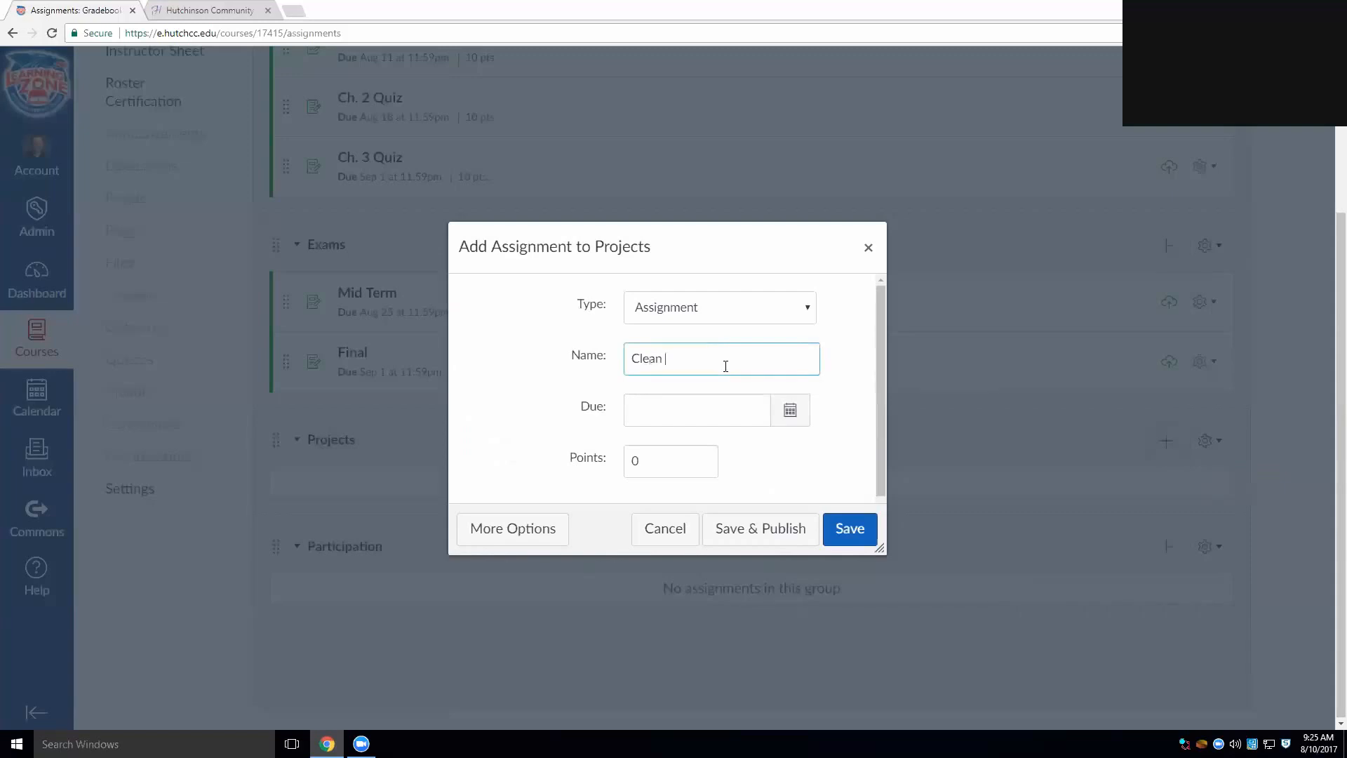
text(Energy Project)
click(800, 423)
click(819, 441)
click(790, 500)
click(622, 478)
text(100)
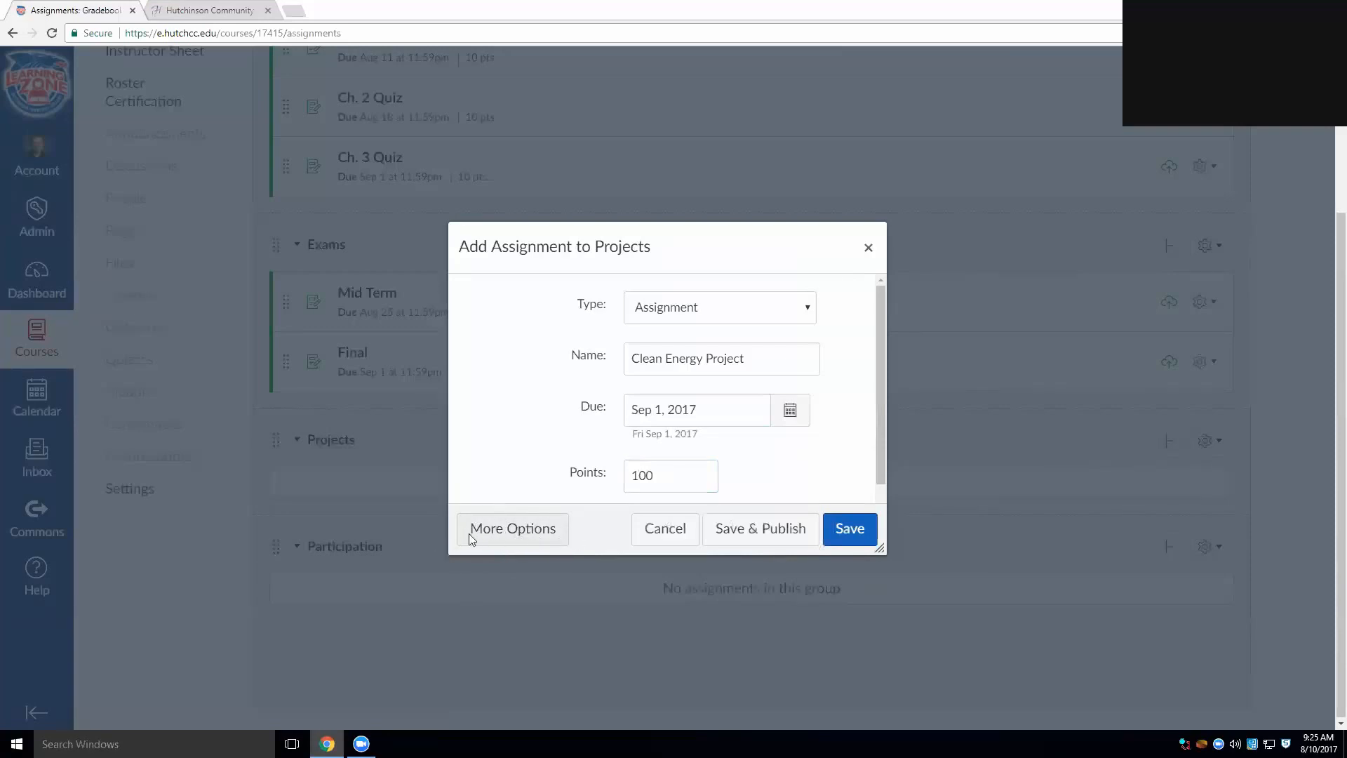
click(505, 534)
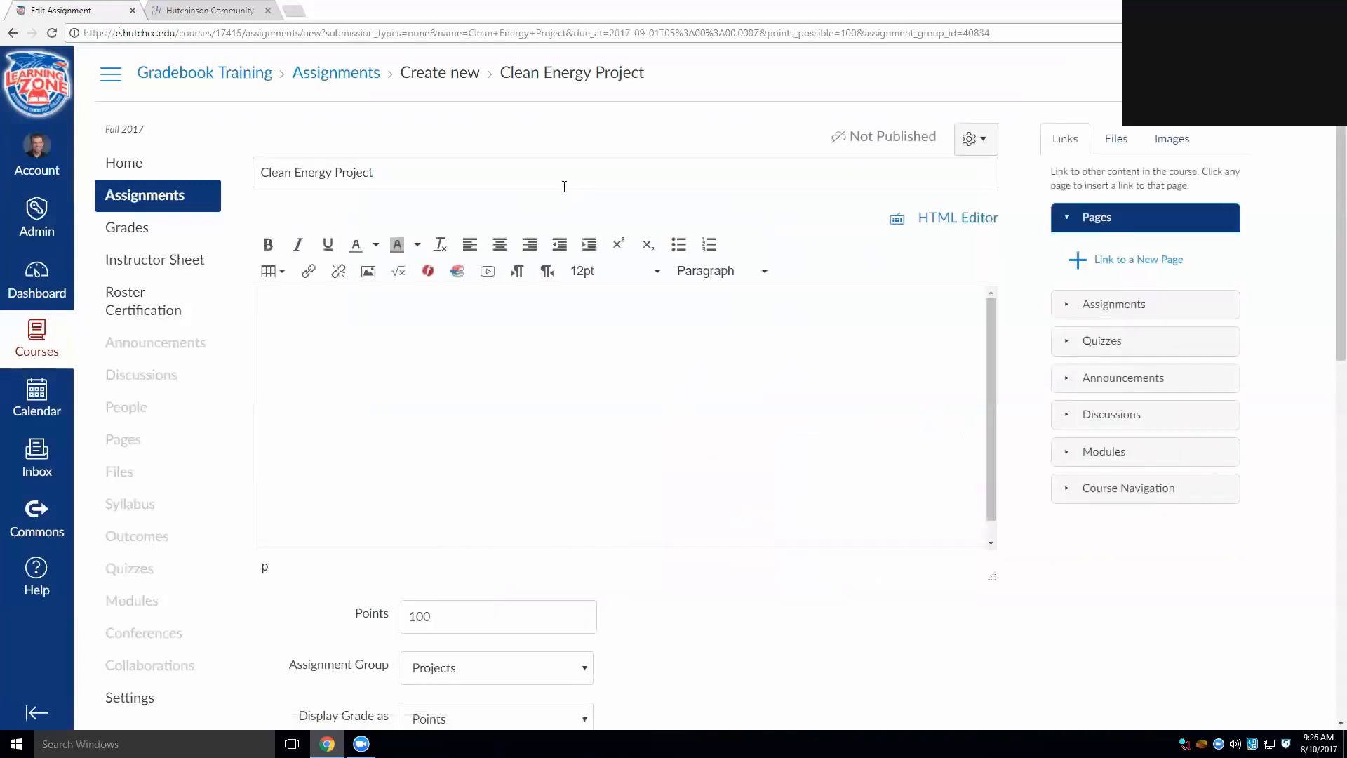
Enter the assignment description "In this assignments you will be . . . .".
click(452, 609)
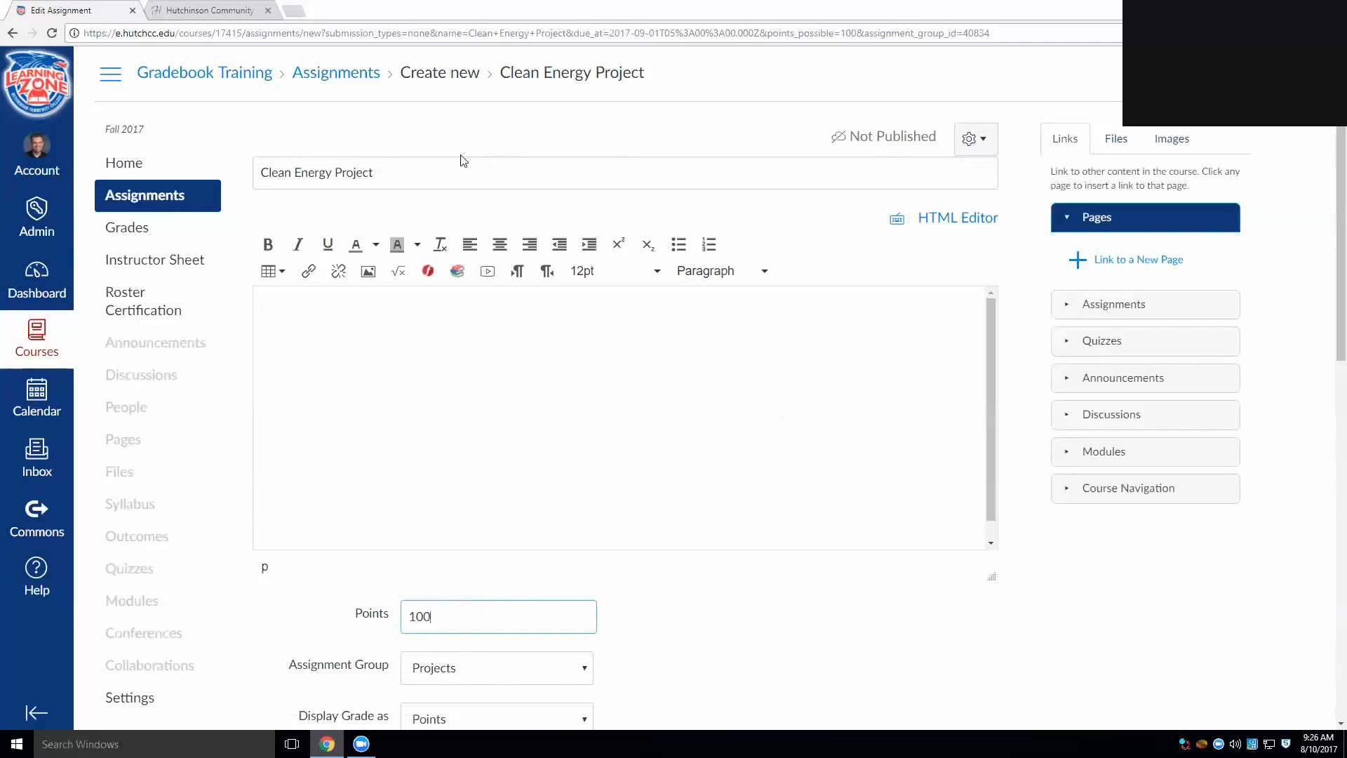
triple_click(416, 174)
click(373, 158)
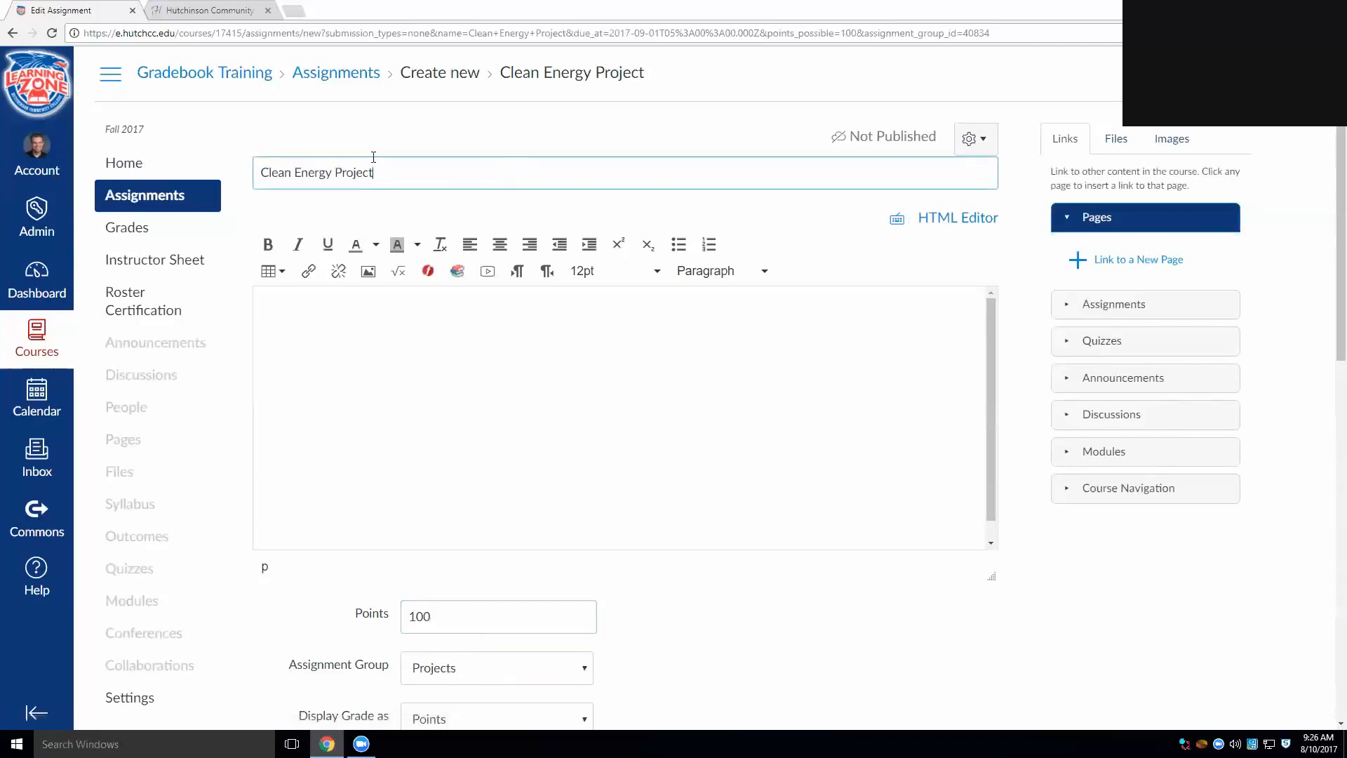
click(431, 347)
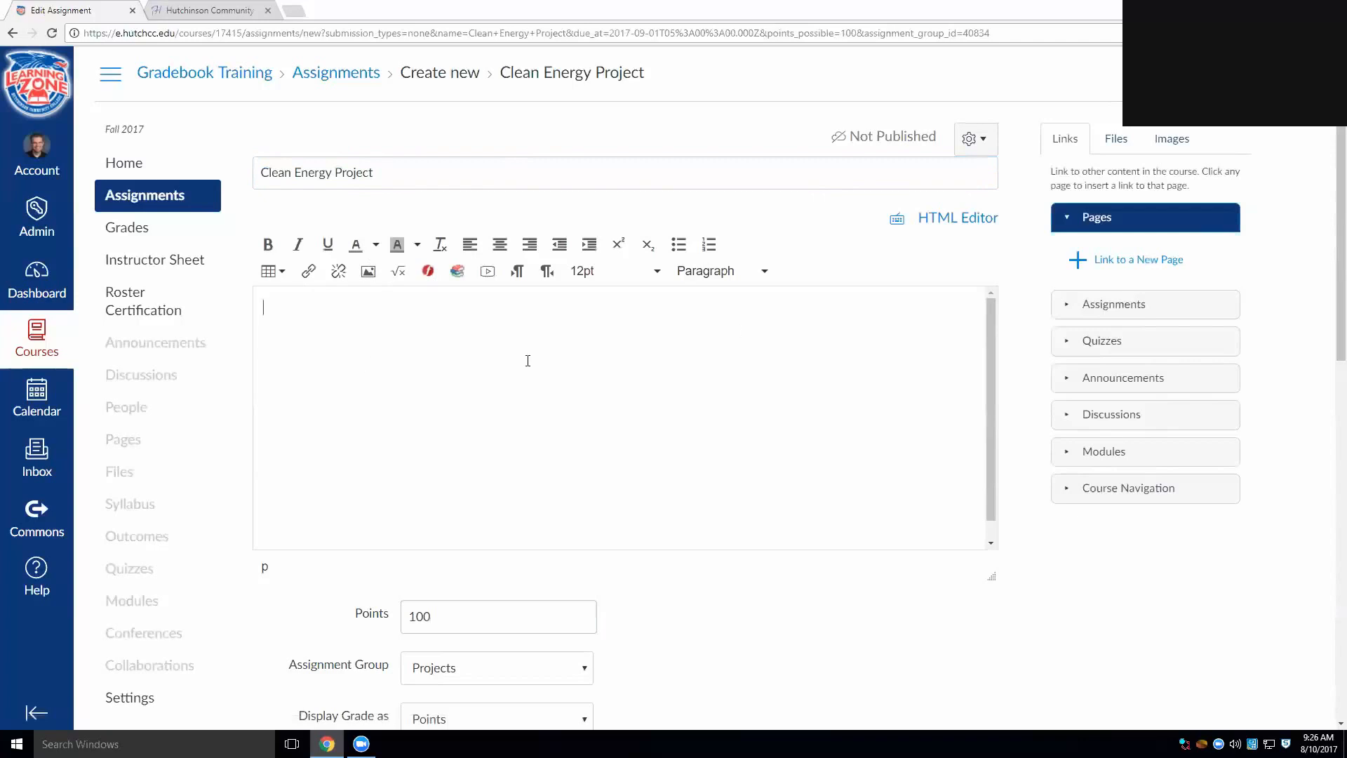
text(In this assignments you will be . . . .)
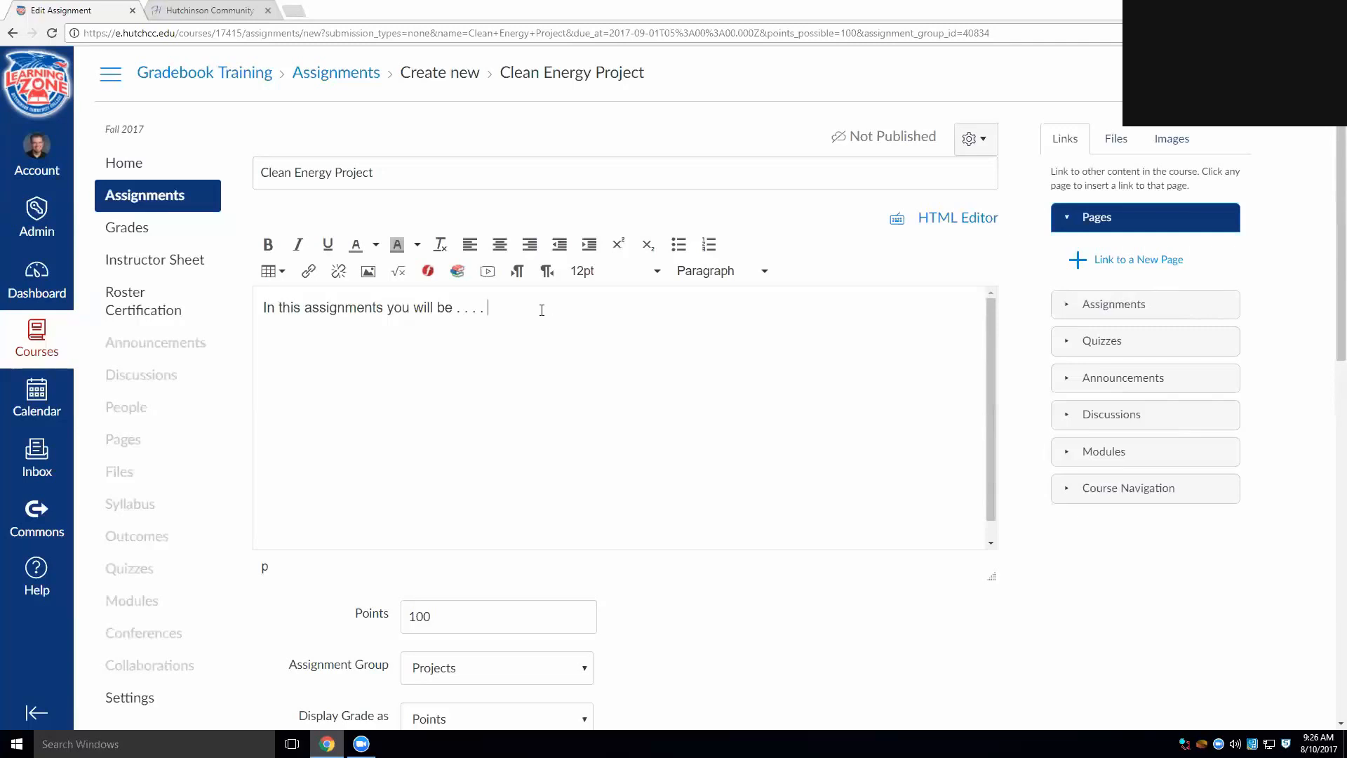
key(ctrl+a)
click(604, 365)
Set the submission type to Online and allow Text Entry and File Uploads.
scroll(926, 451, down, 6)
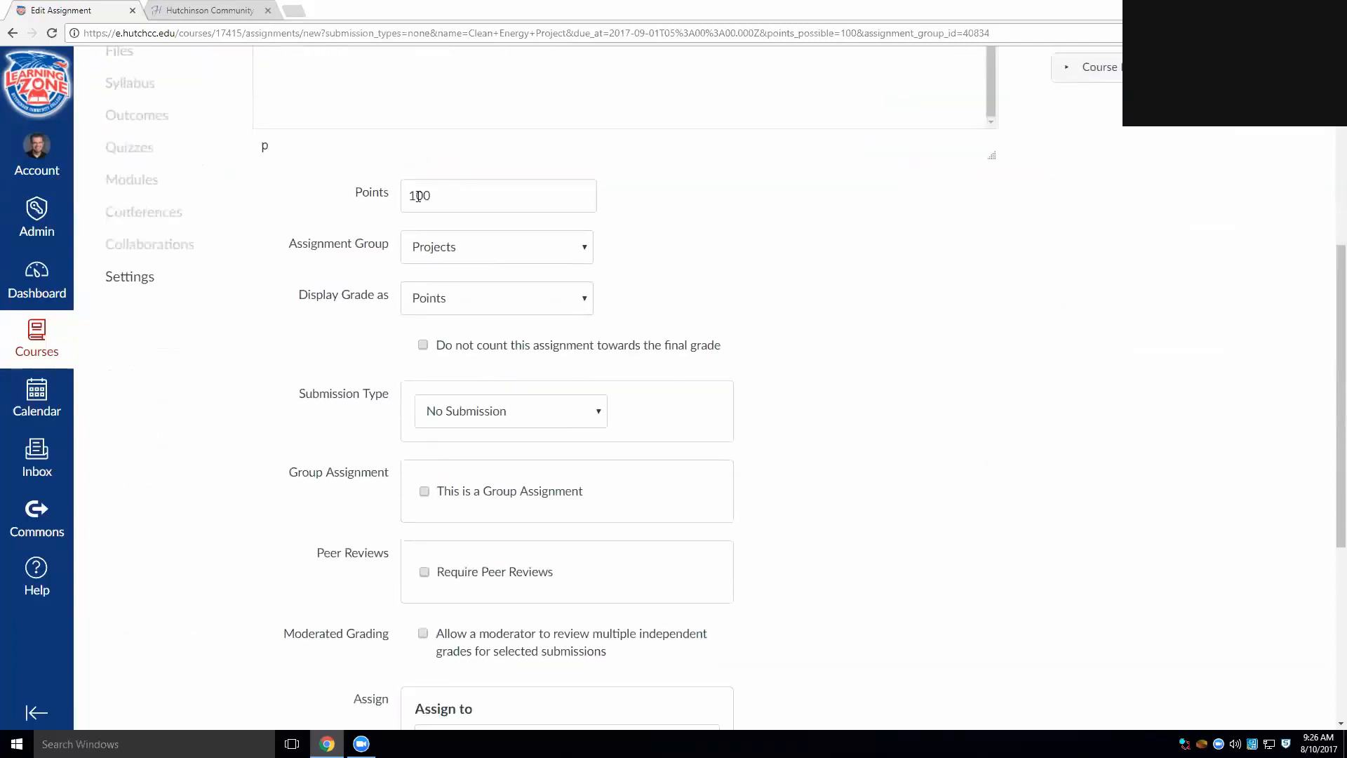
scroll(837, 253, down, 2)
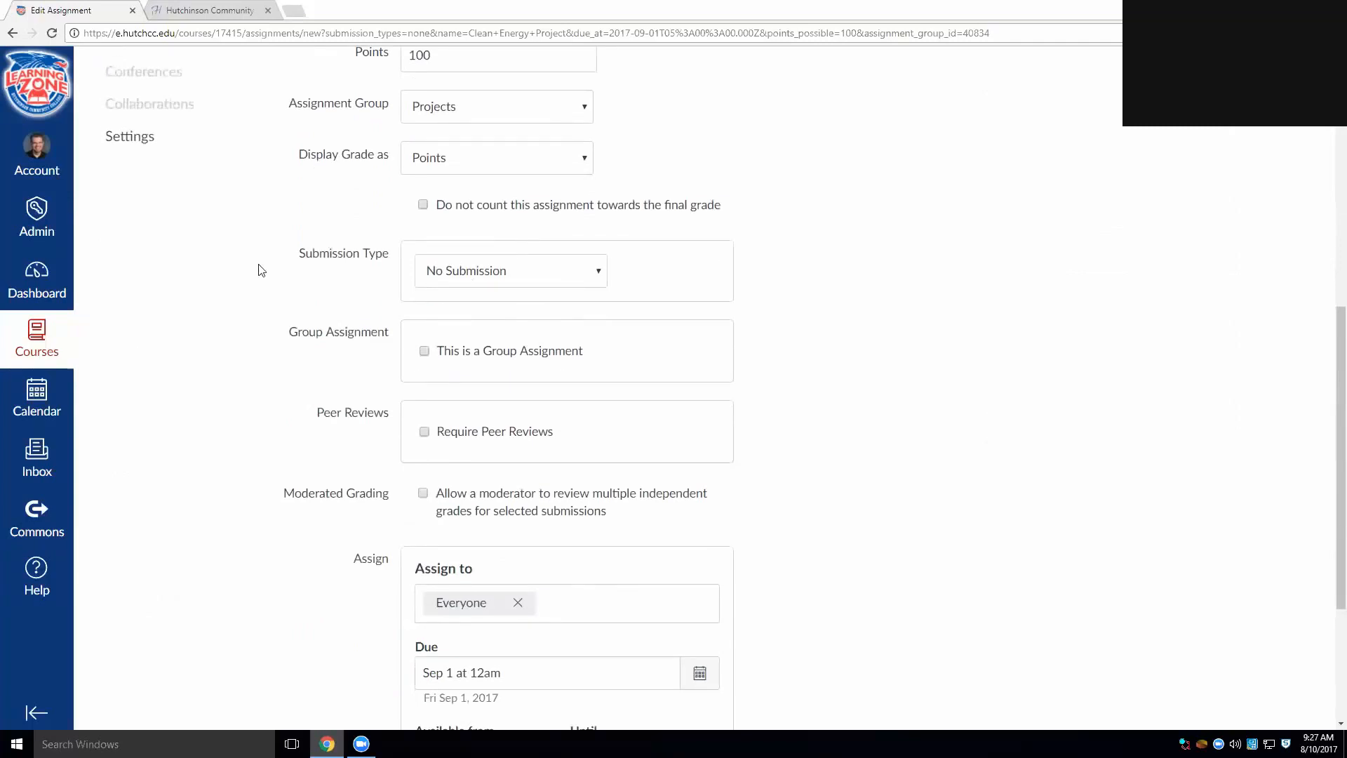
drag(294, 260, 390, 262)
click(800, 267)
click(513, 277)
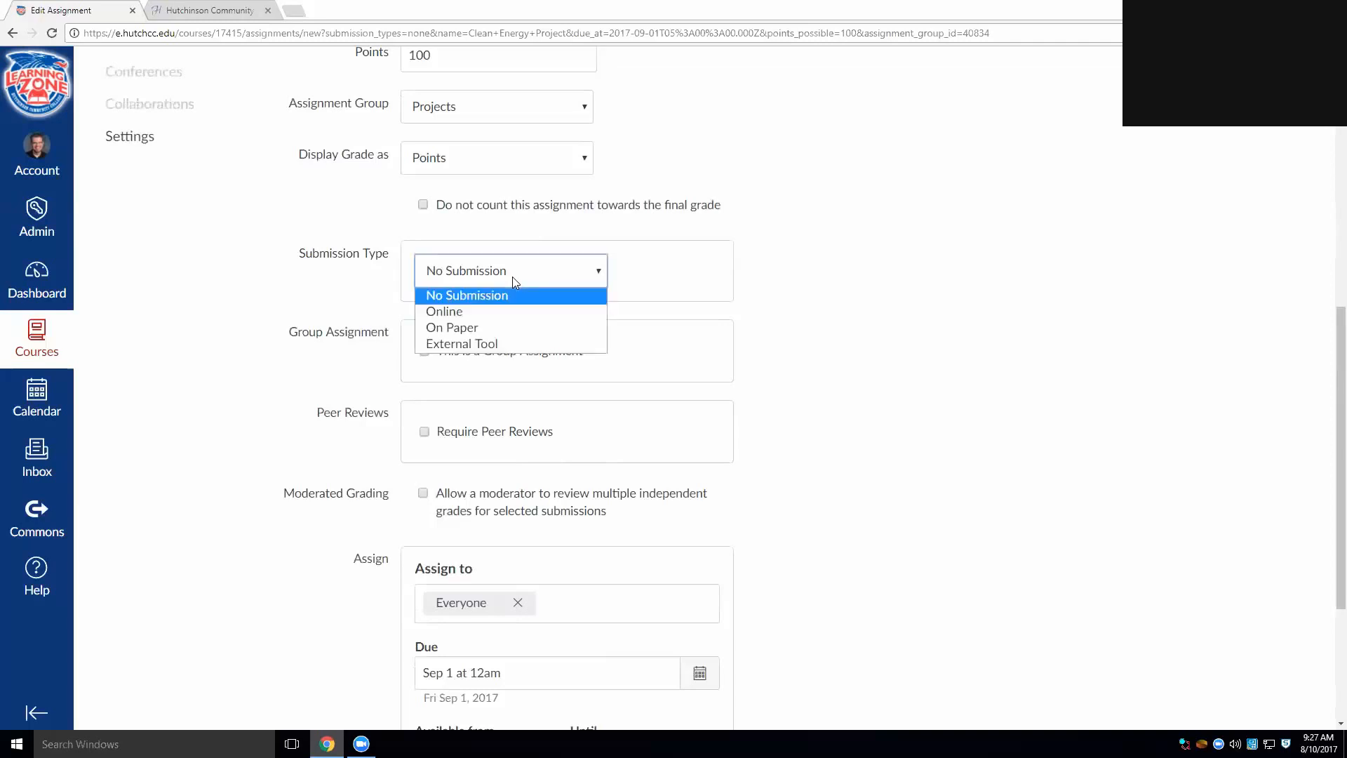
click(456, 313)
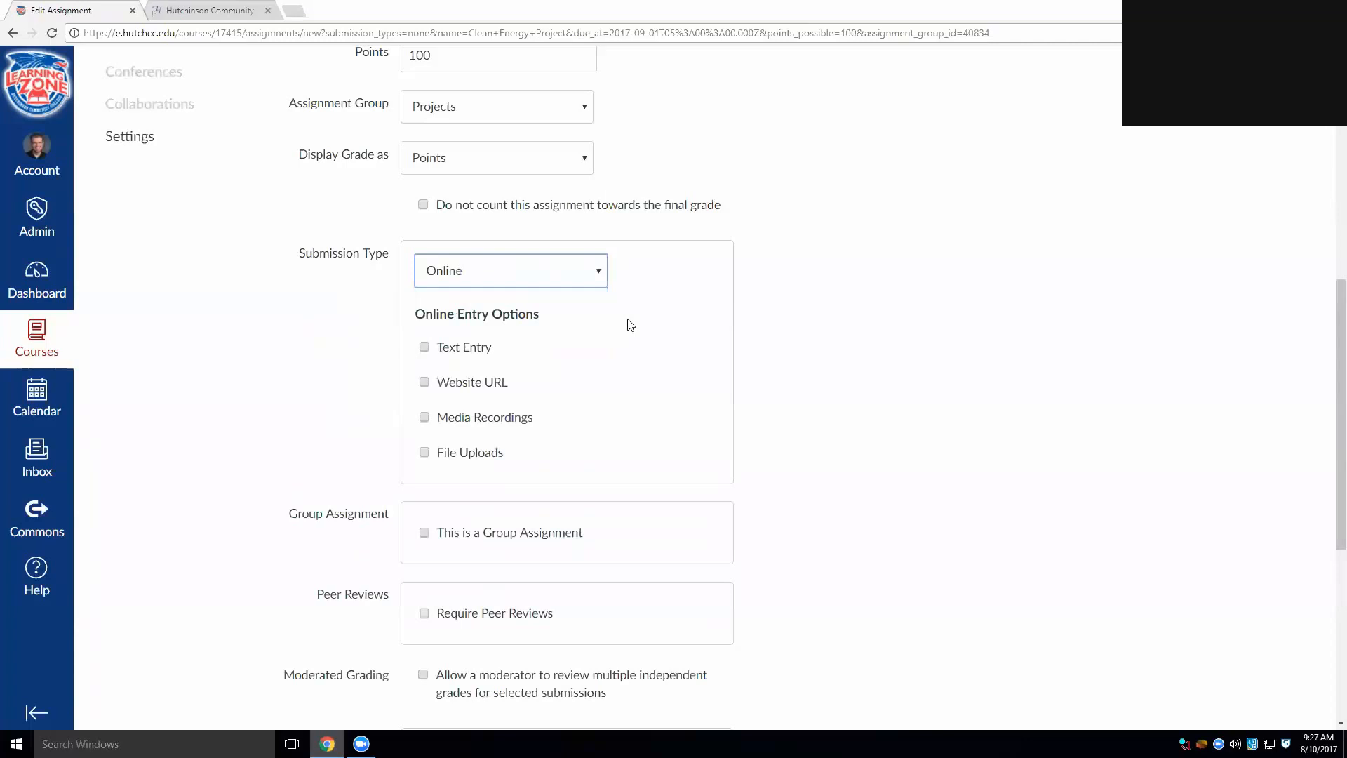
click(460, 349)
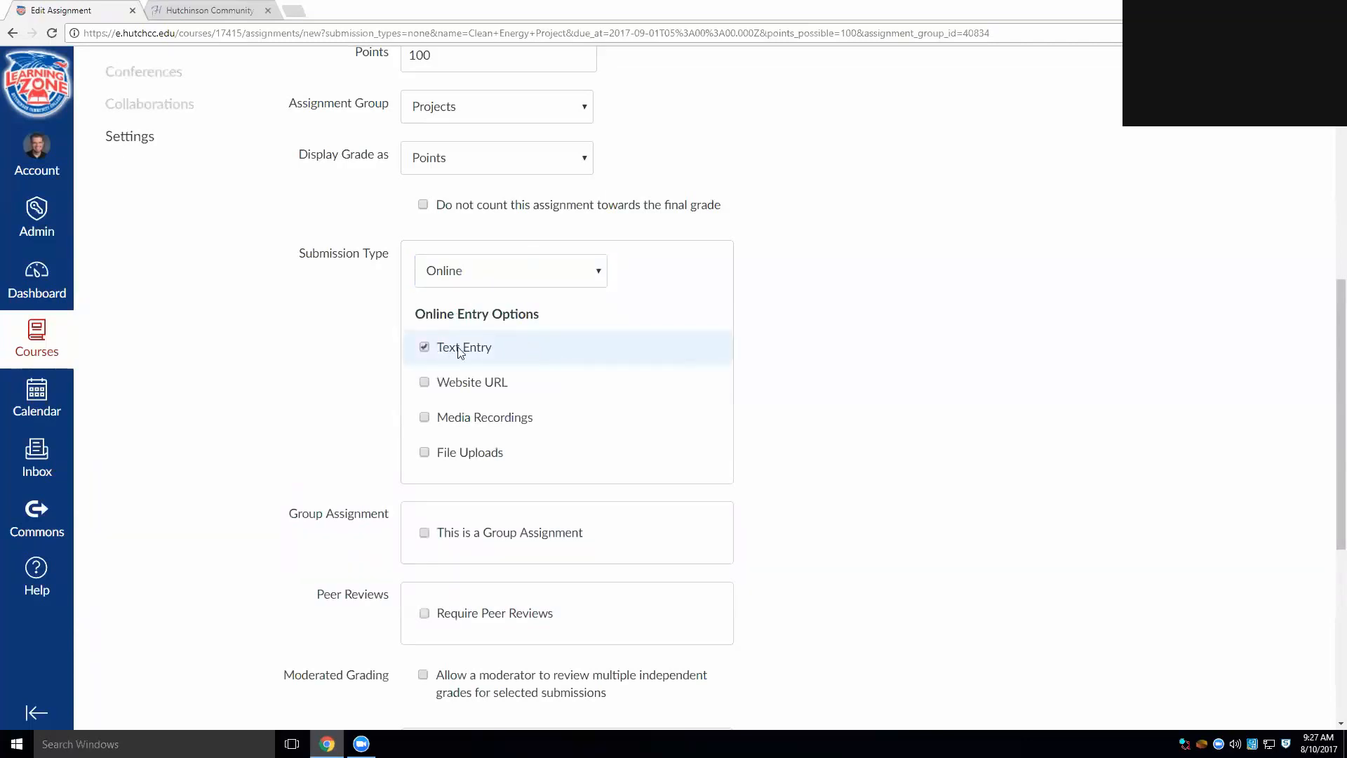
click(475, 457)
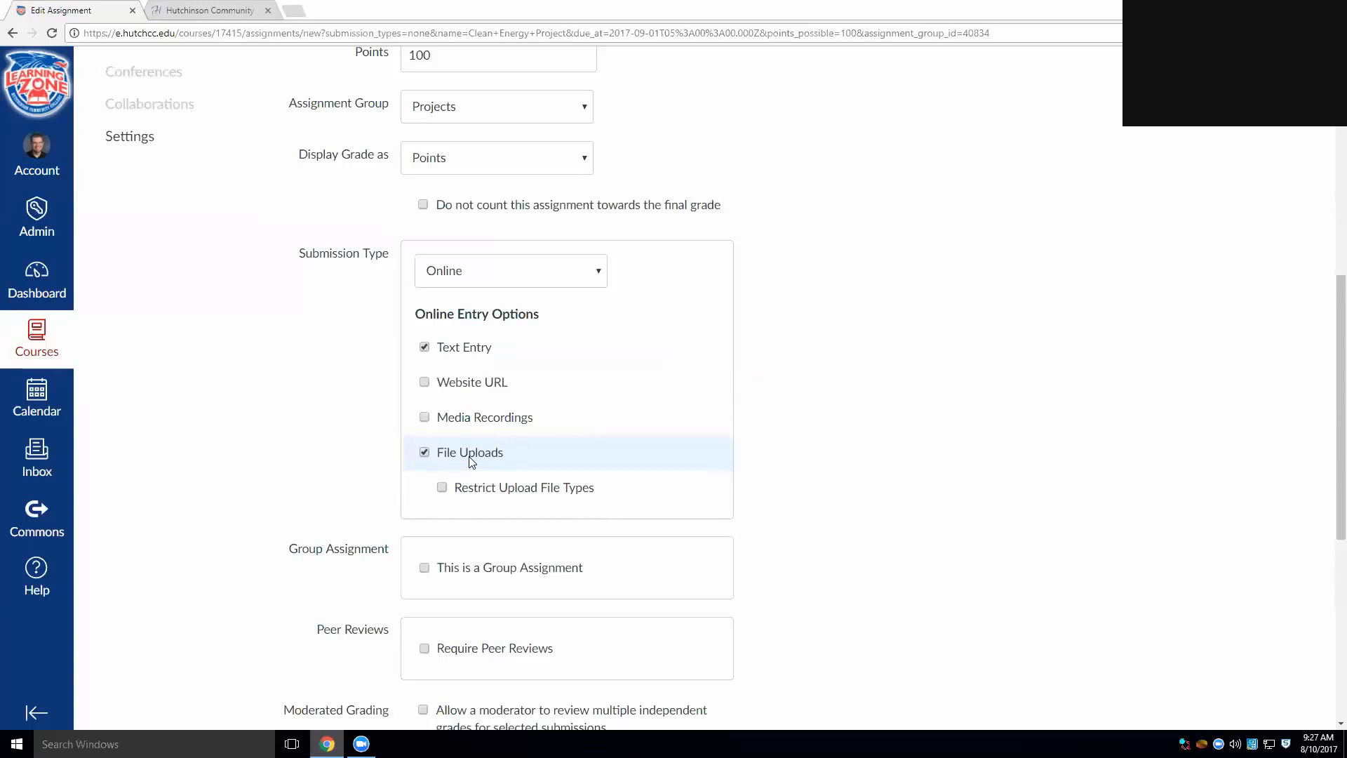
Restrict the upload file types to .doc, .docx.
click(523, 490)
click(511, 521)
scroll(512, 524, up, 1)
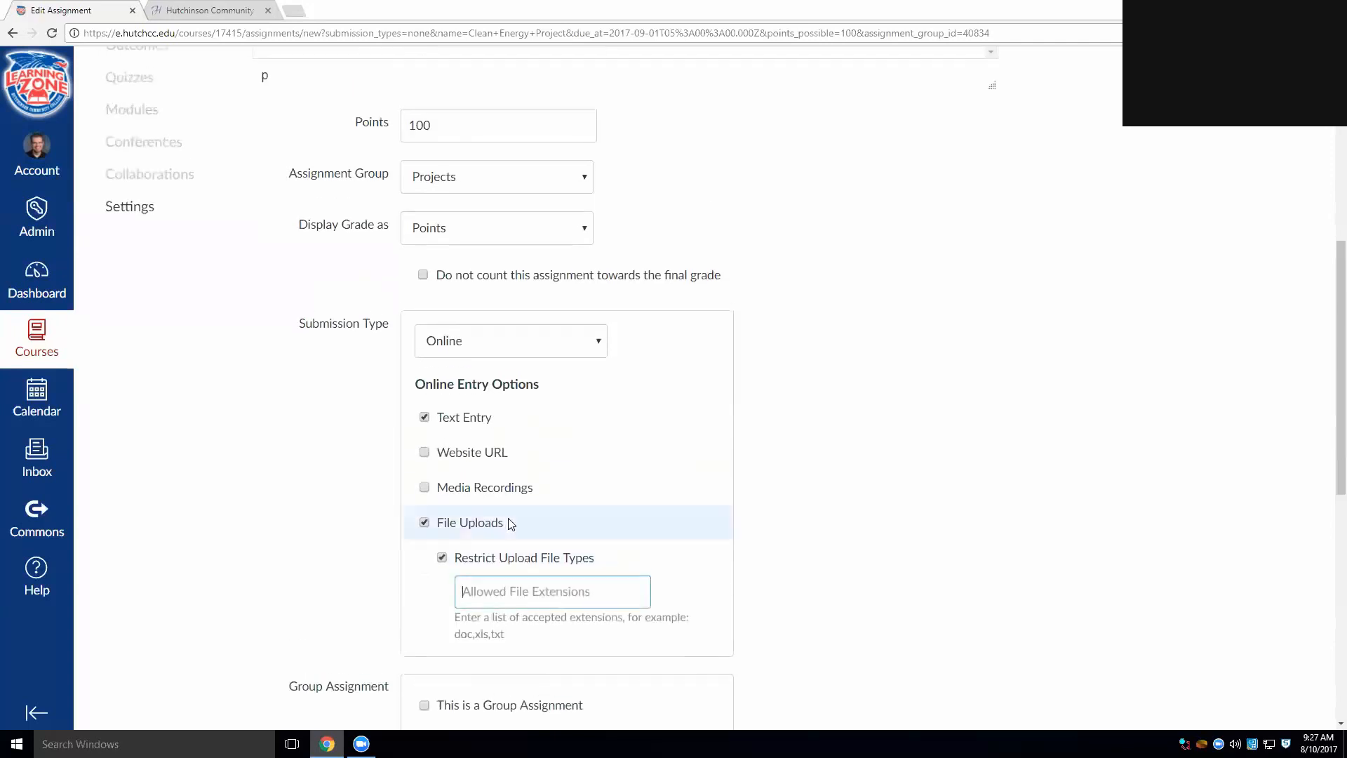
scroll(511, 524, down, 1)
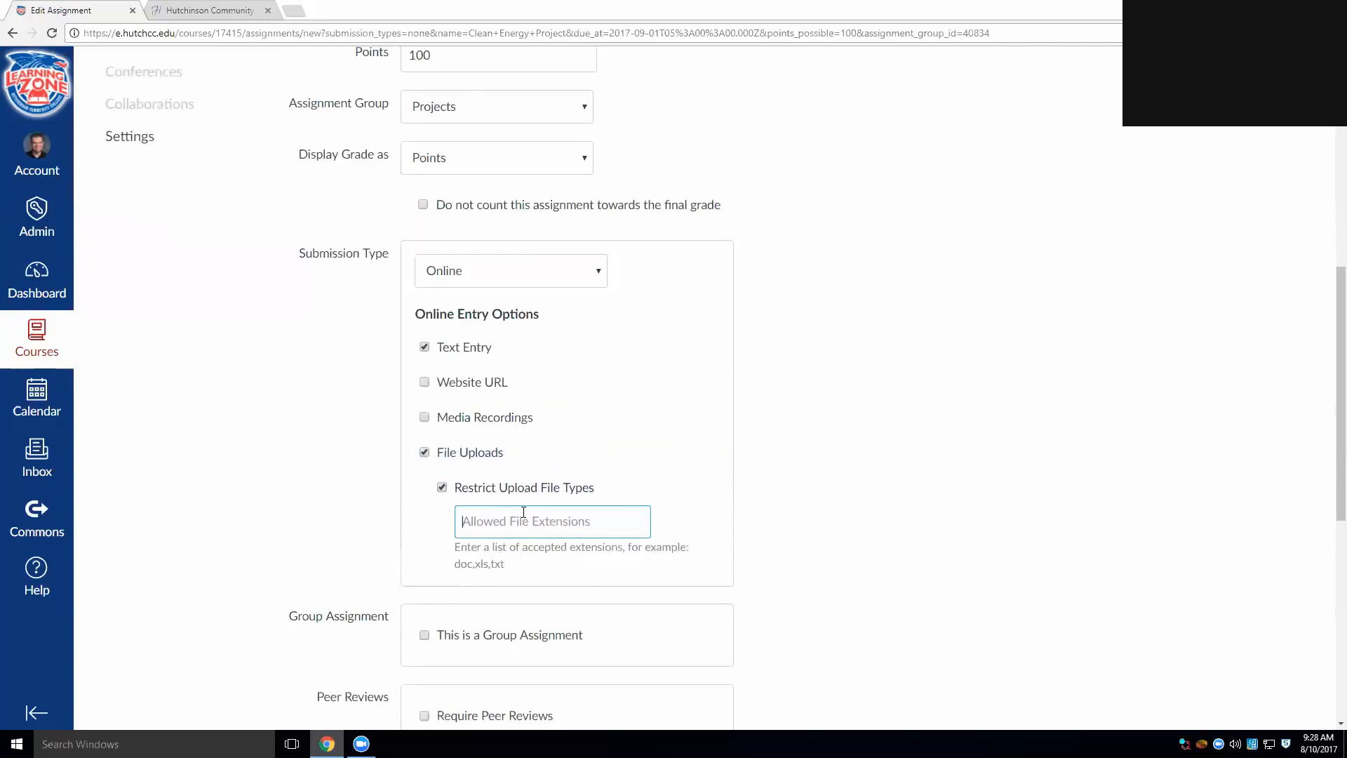
text(.doc, .docx)
Review the assignment's remaining options and Assign to choices, keep it assigned to Everyone, and save and publish it.
scroll(1064, 223, down, 4)
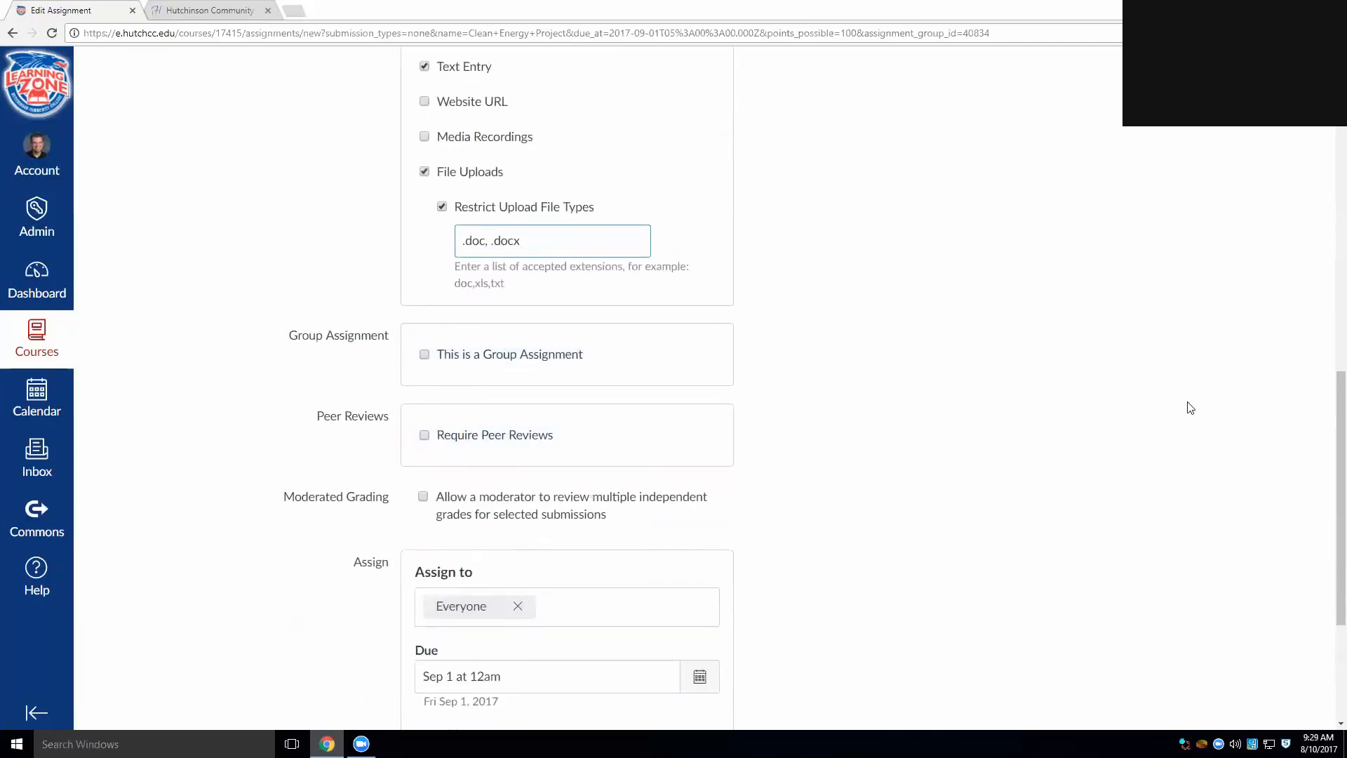
scroll(836, 246, down, 1)
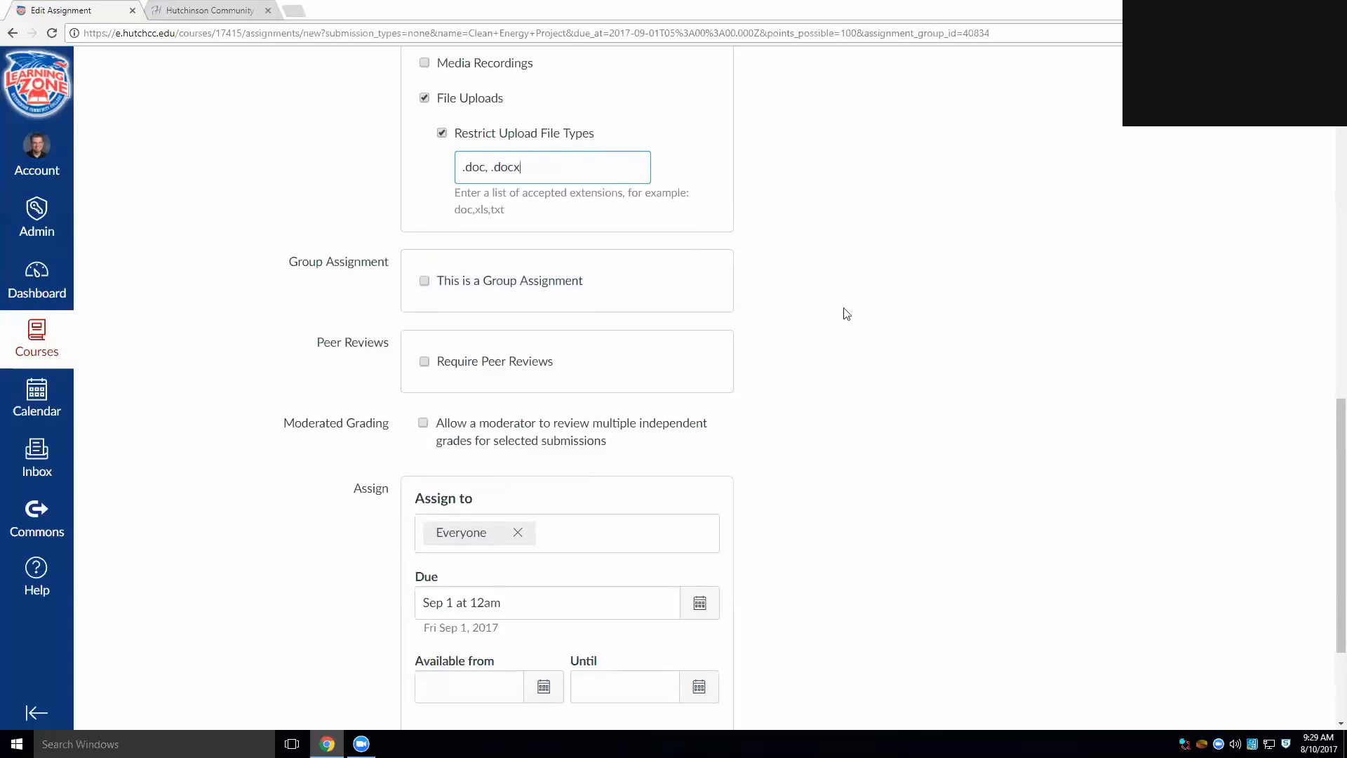
scroll(845, 313, down, 3)
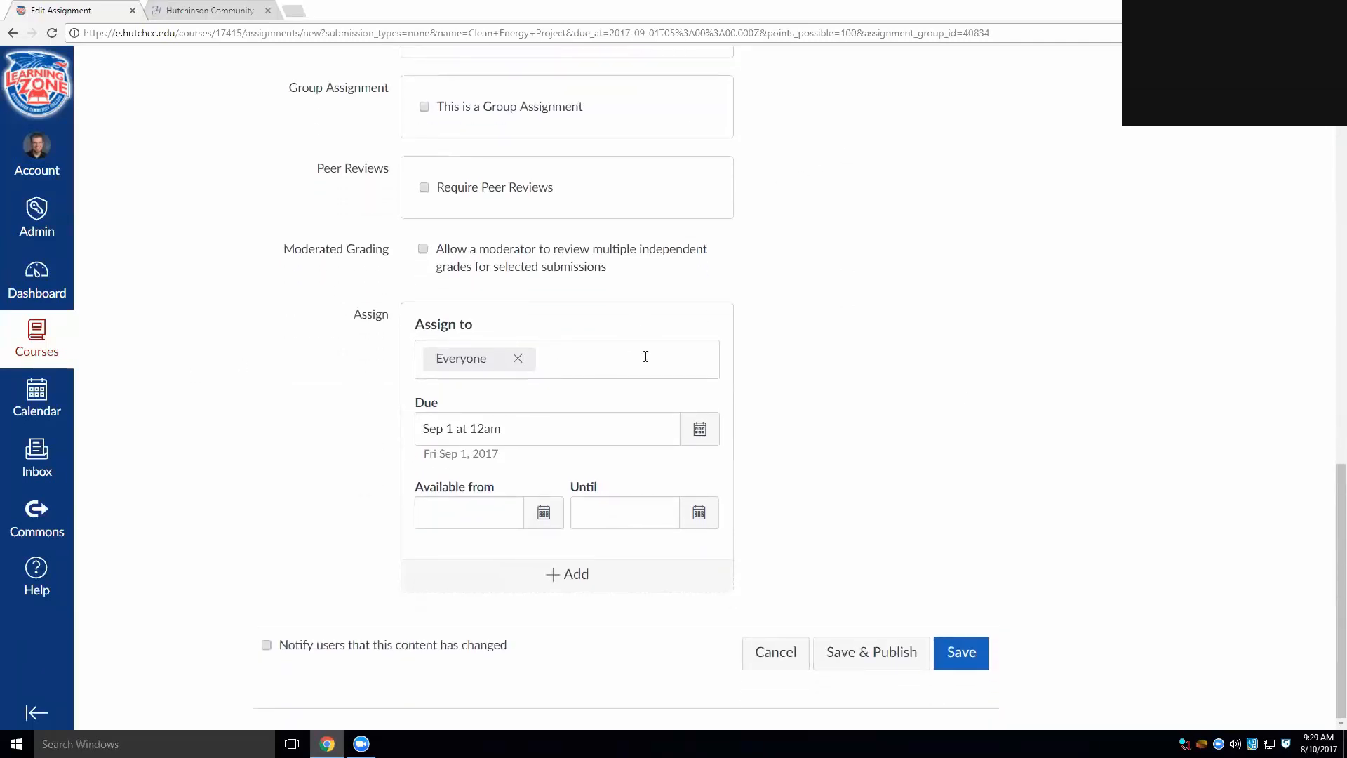
click(594, 352)
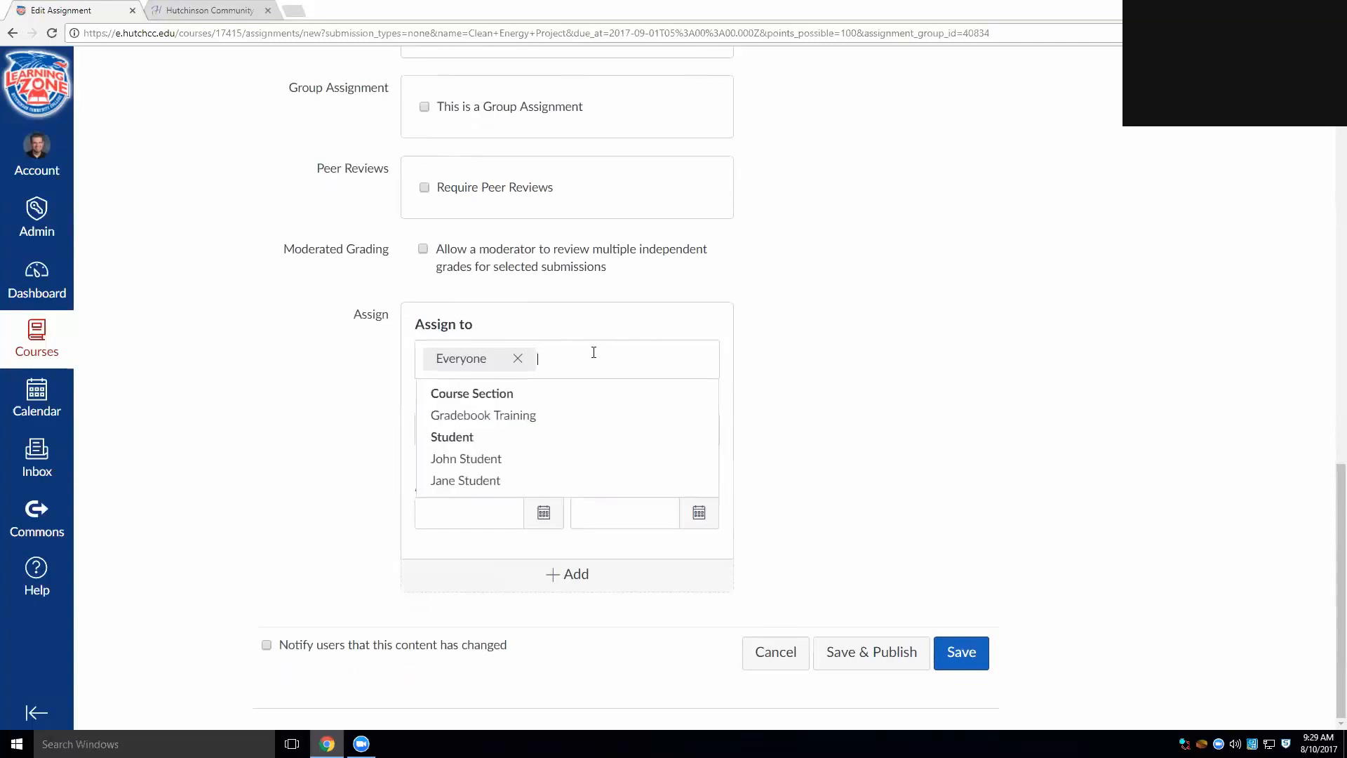
click(315, 342)
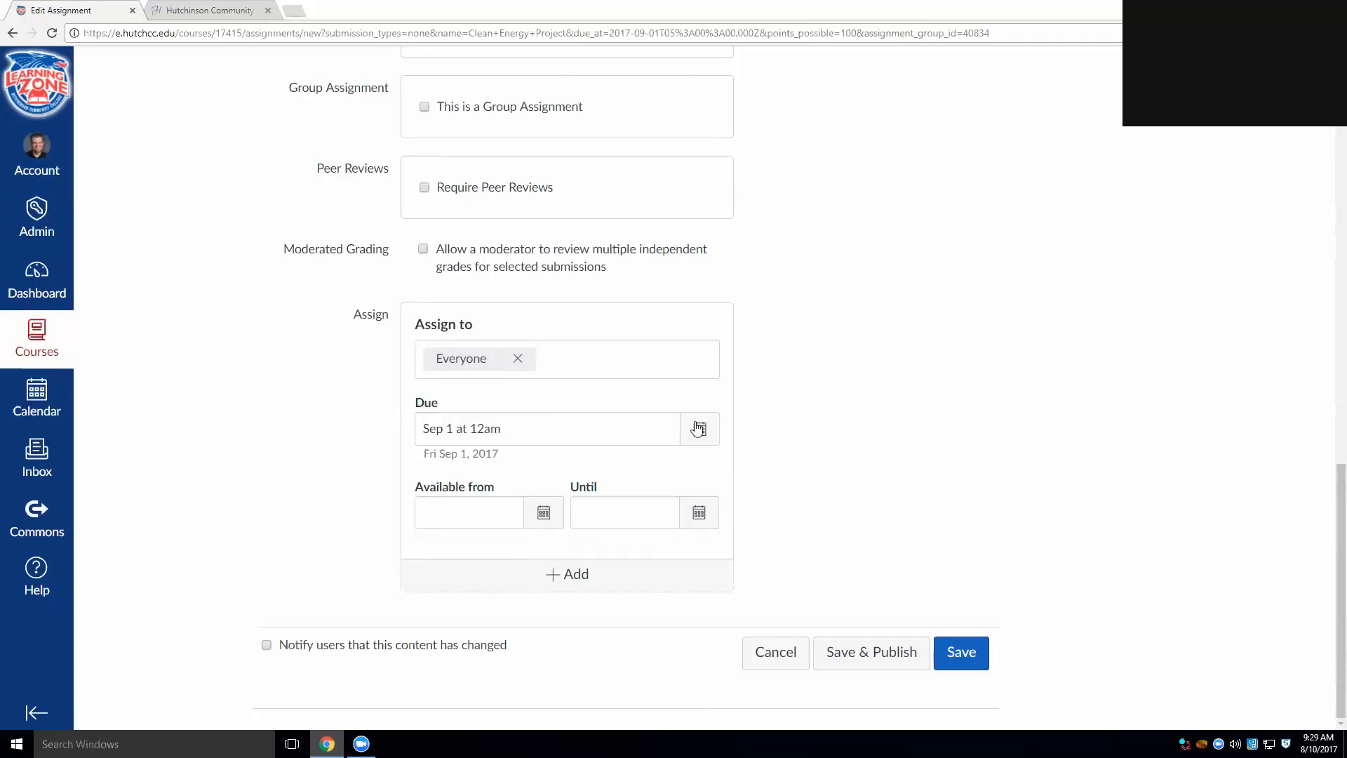
click(886, 661)
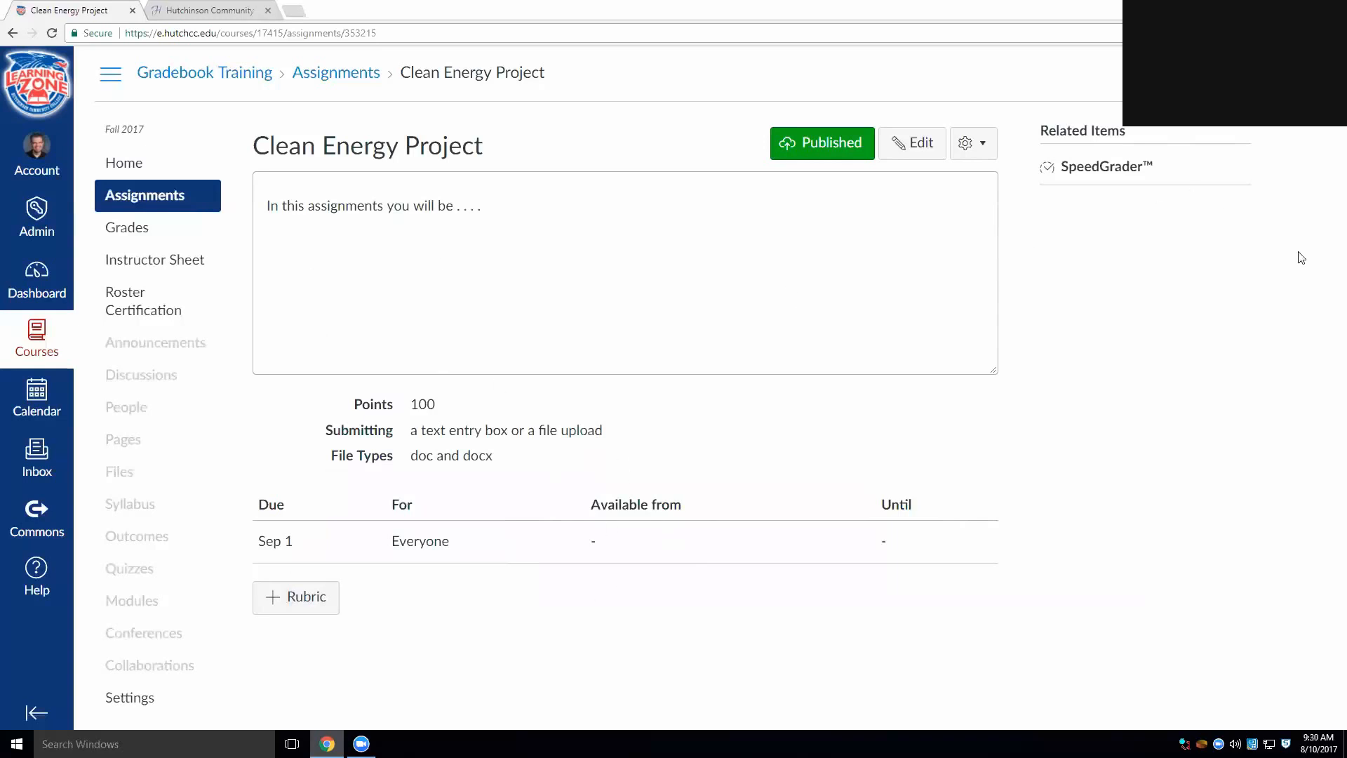
Add and publish an assignment named Week 1 Participation in the Participation group, due Aug 11, 2017 and worth 9 points.
click(154, 197)
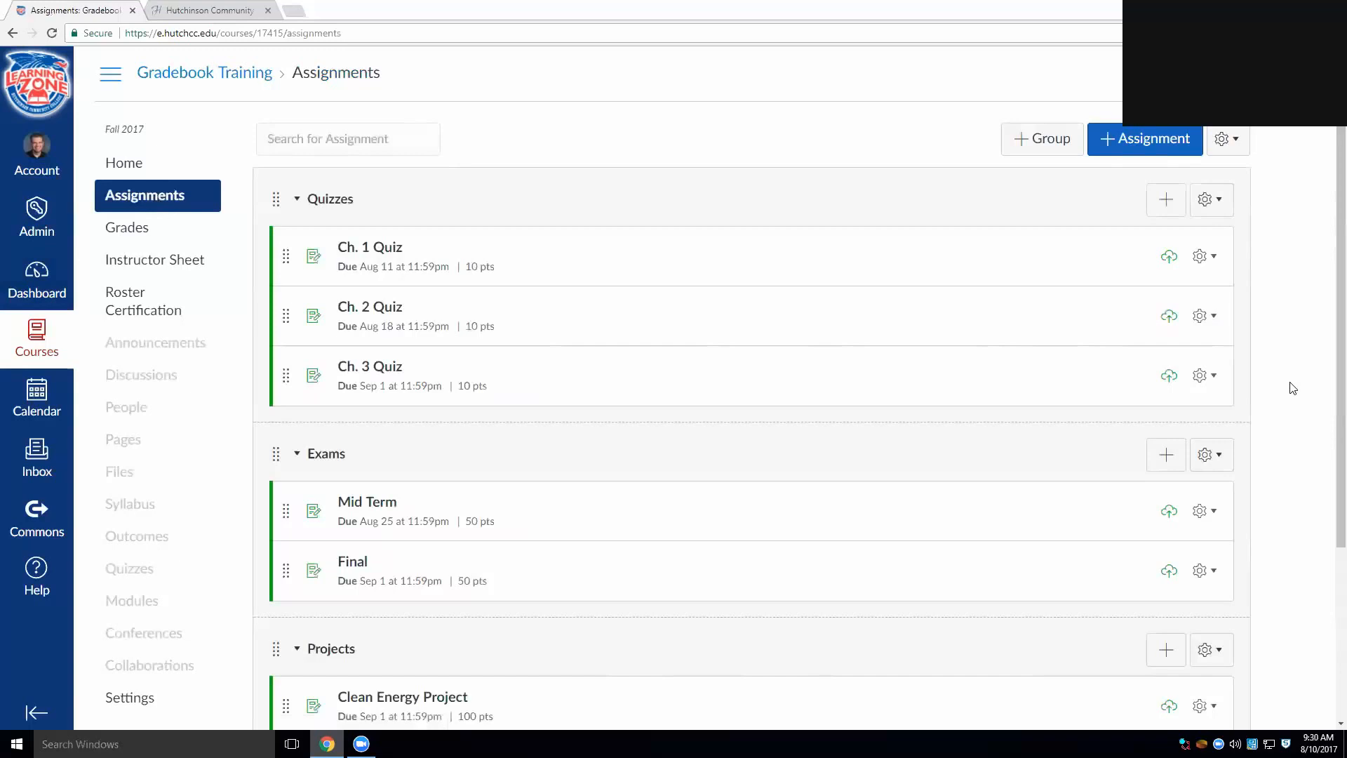
scroll(1293, 387, down, 3)
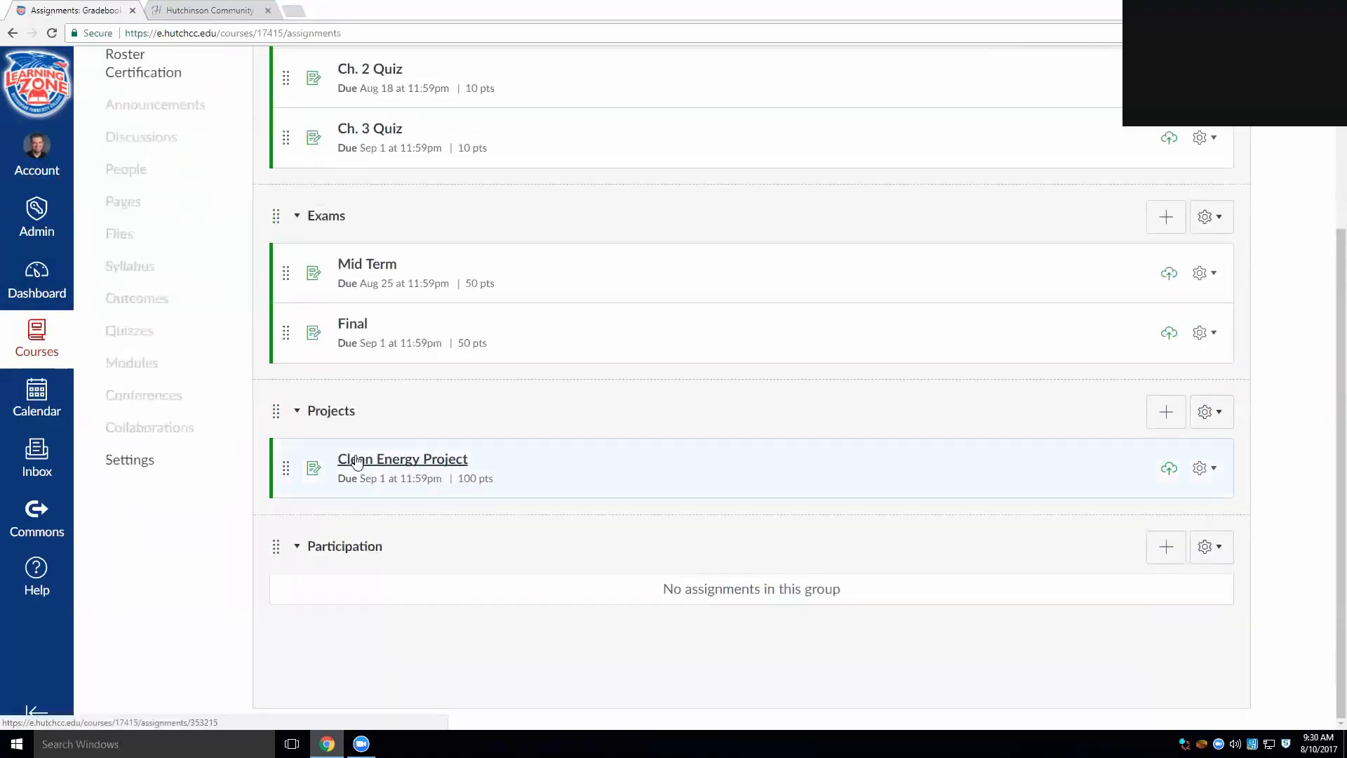
click(1161, 548)
click(703, 357)
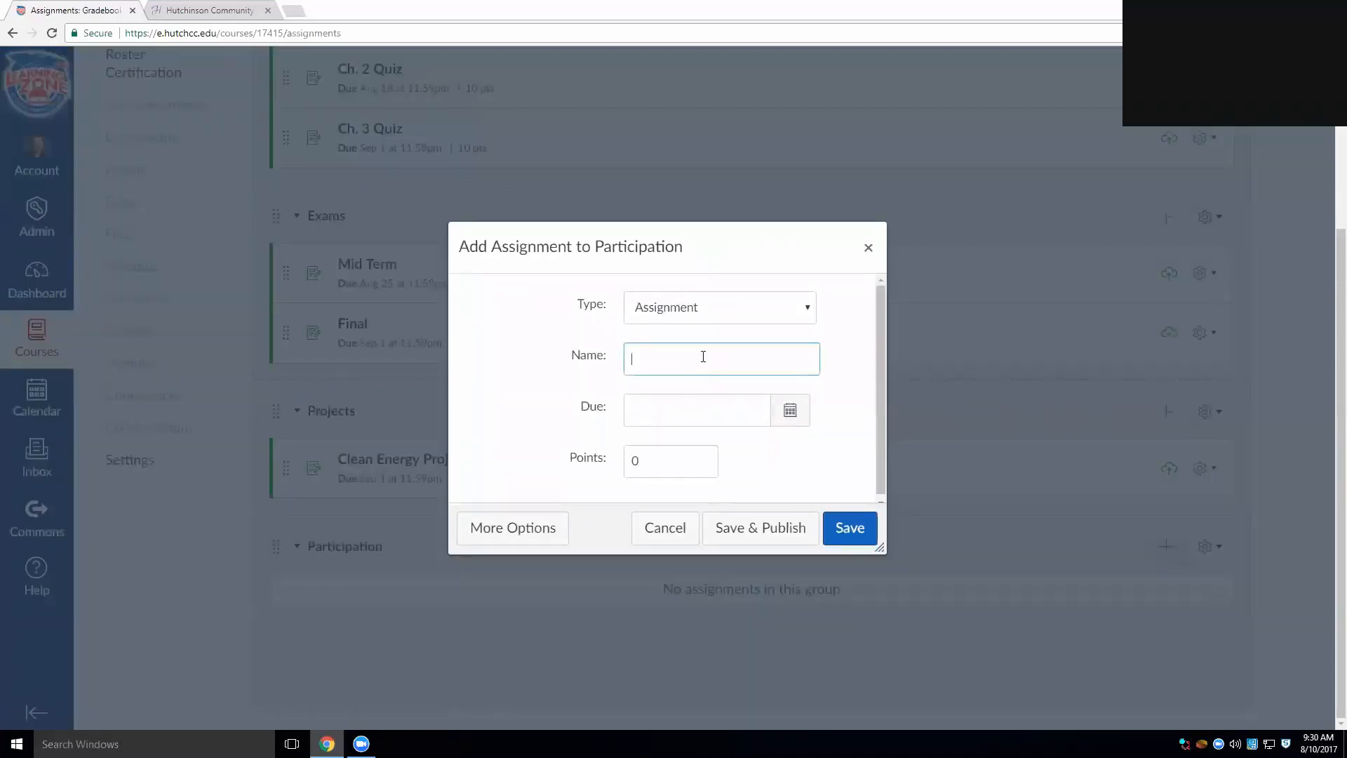
text(Week 1 Participation)
click(790, 410)
click(789, 524)
click(561, 428)
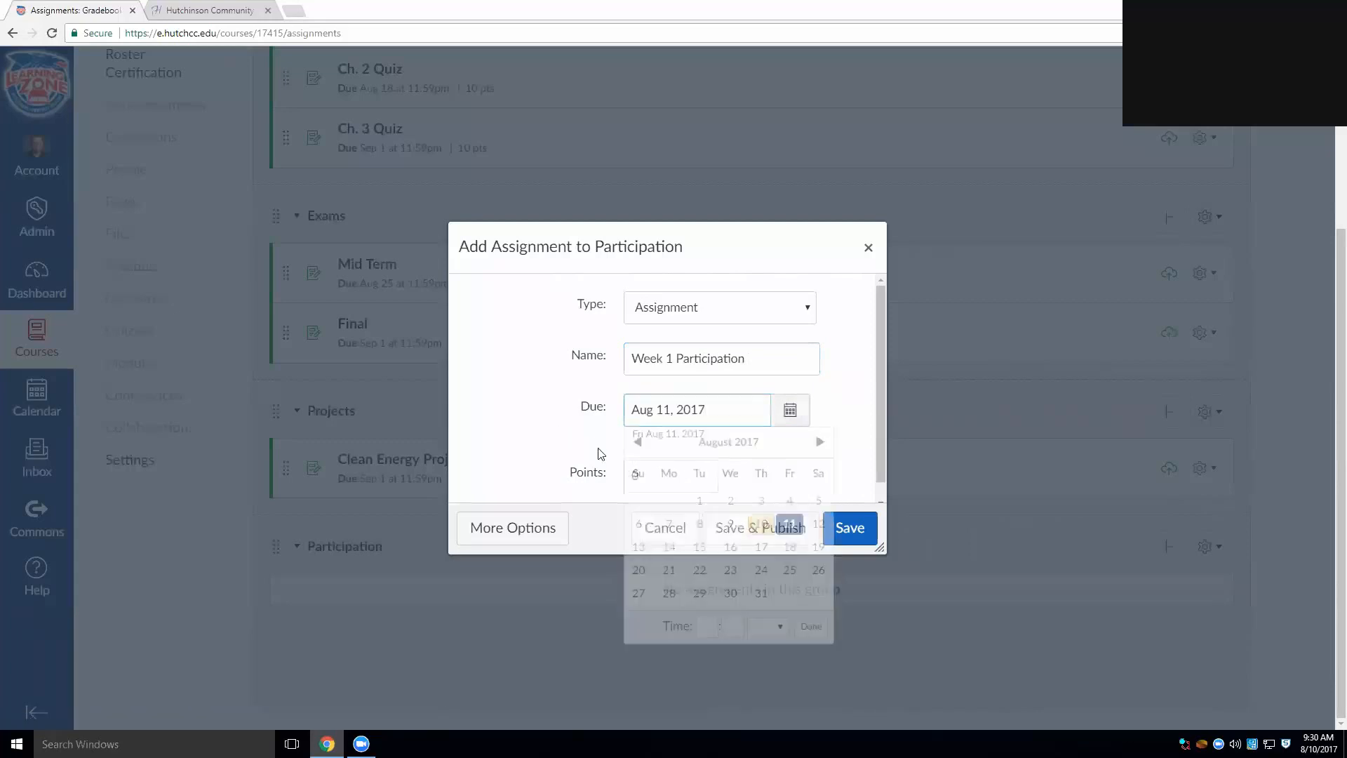
drag(663, 483, 591, 479)
text(9)
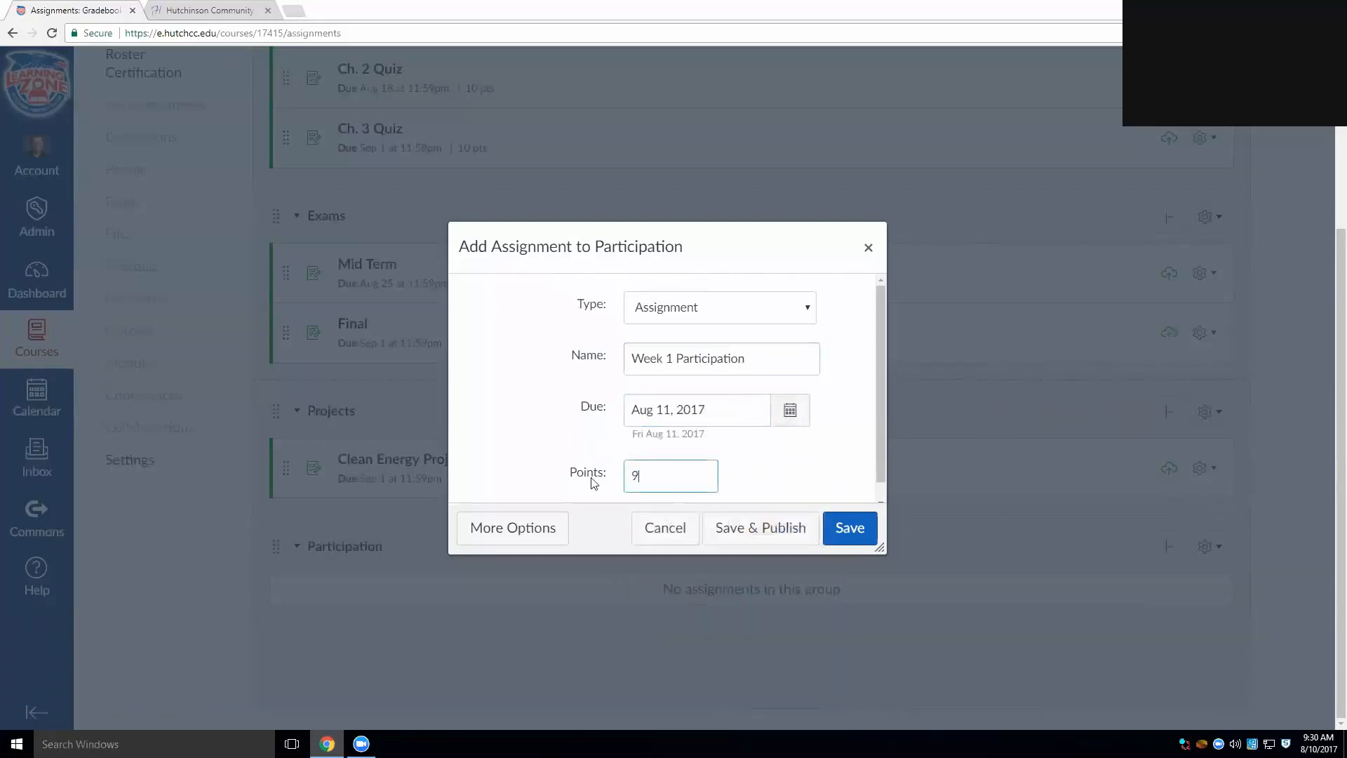
click(759, 530)
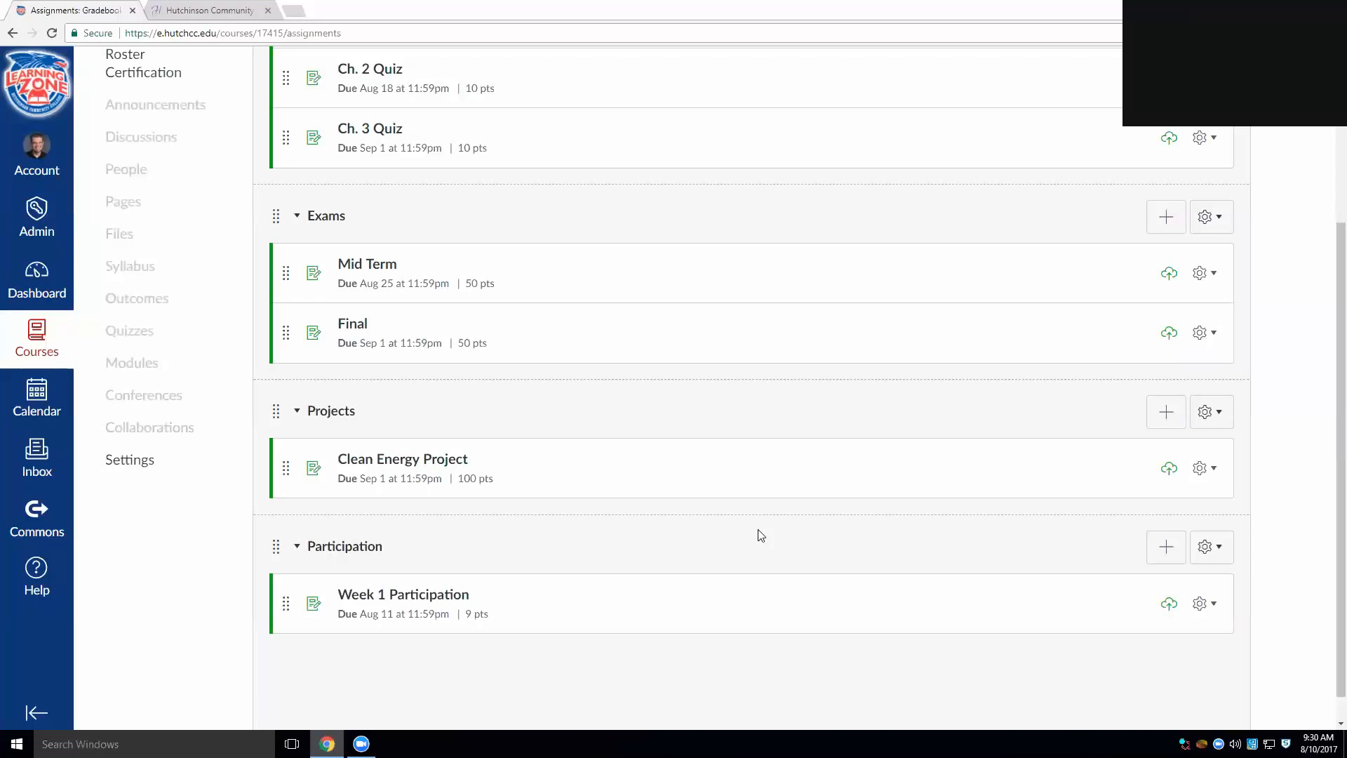
Move the Participation group between the Quizzes and Exams groups.
scroll(891, 460, down, 1)
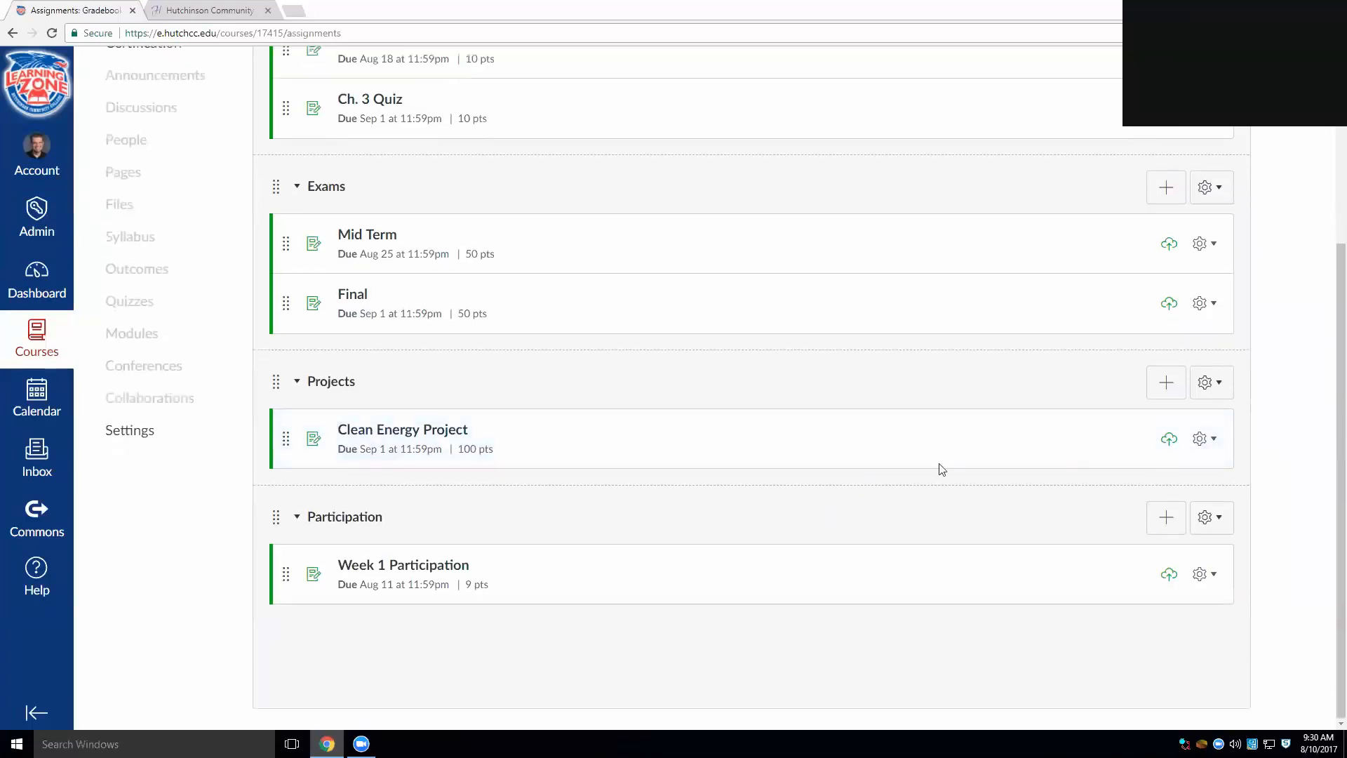
drag(277, 514, 289, 291)
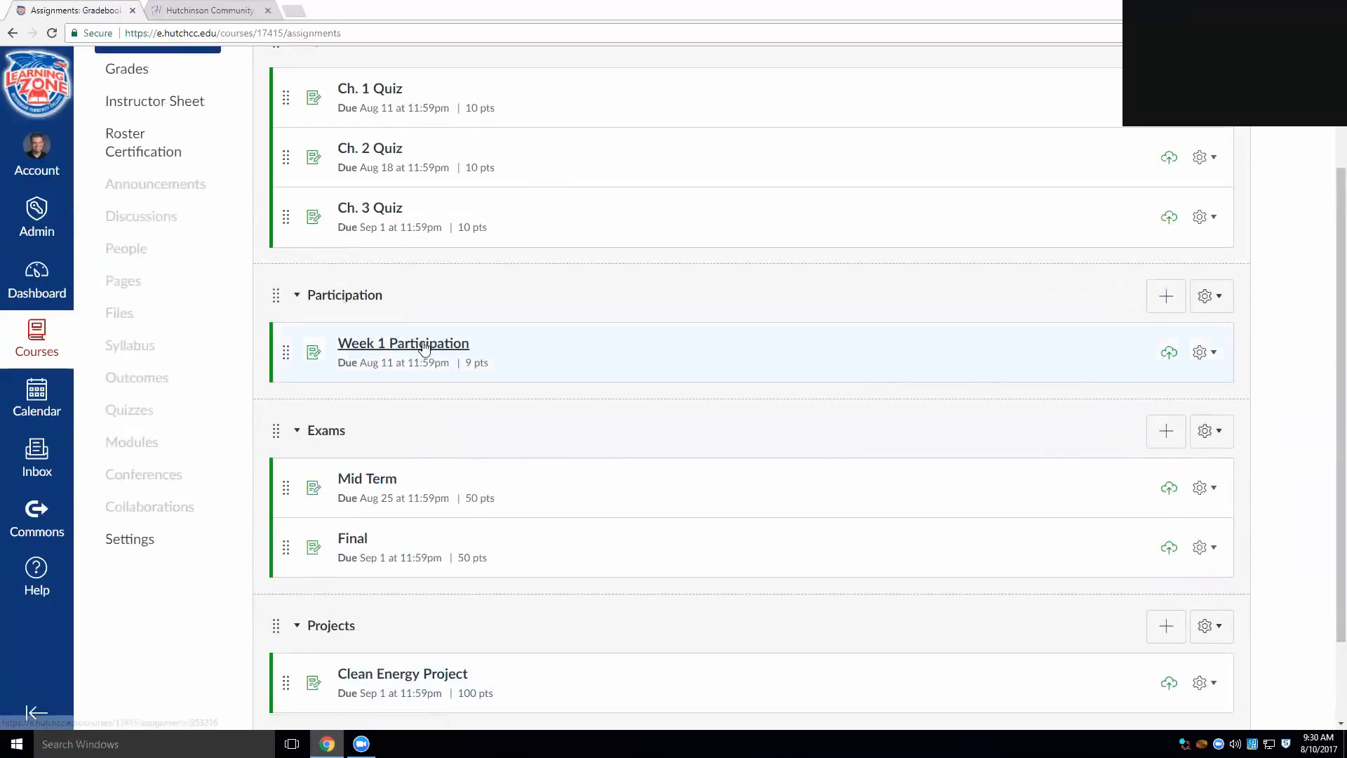
Duplicate the Week 1 Participation assignment and publish the copy.
click(1201, 353)
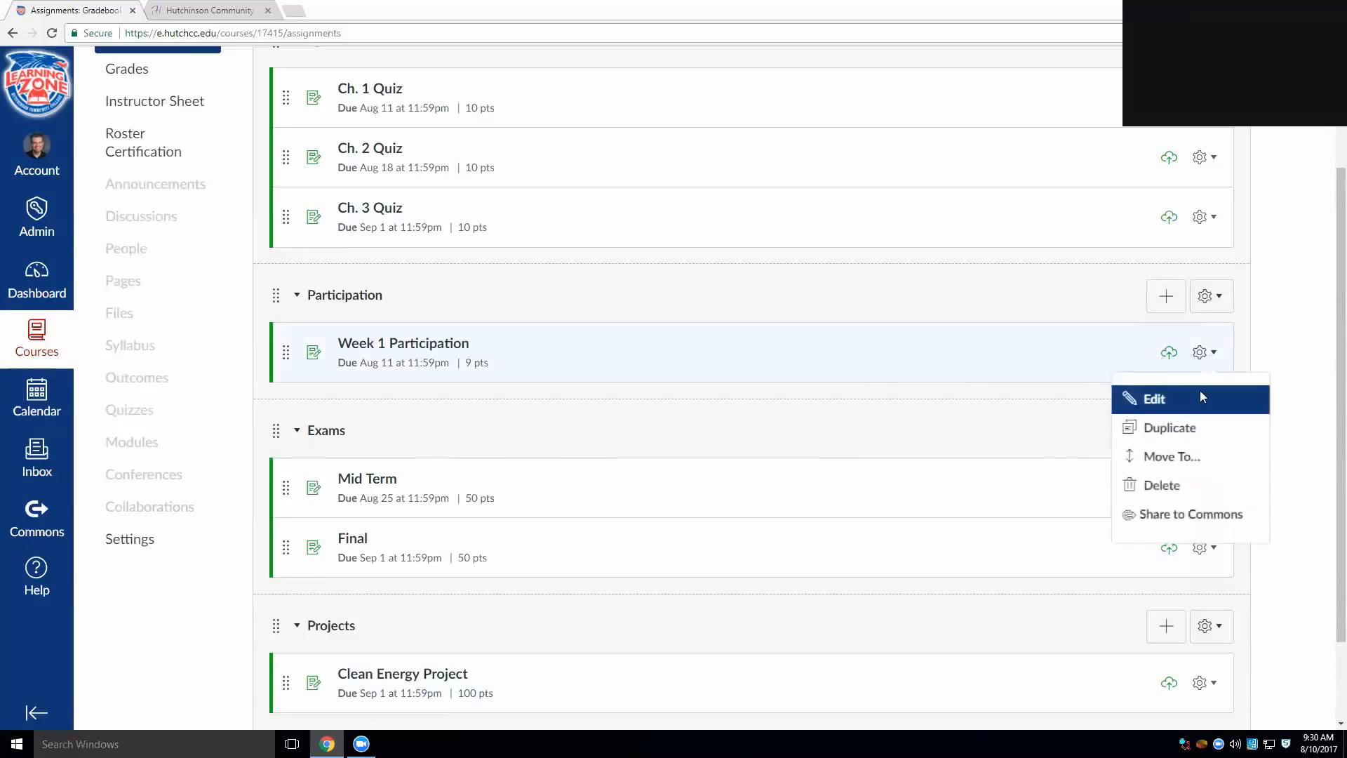
click(1184, 435)
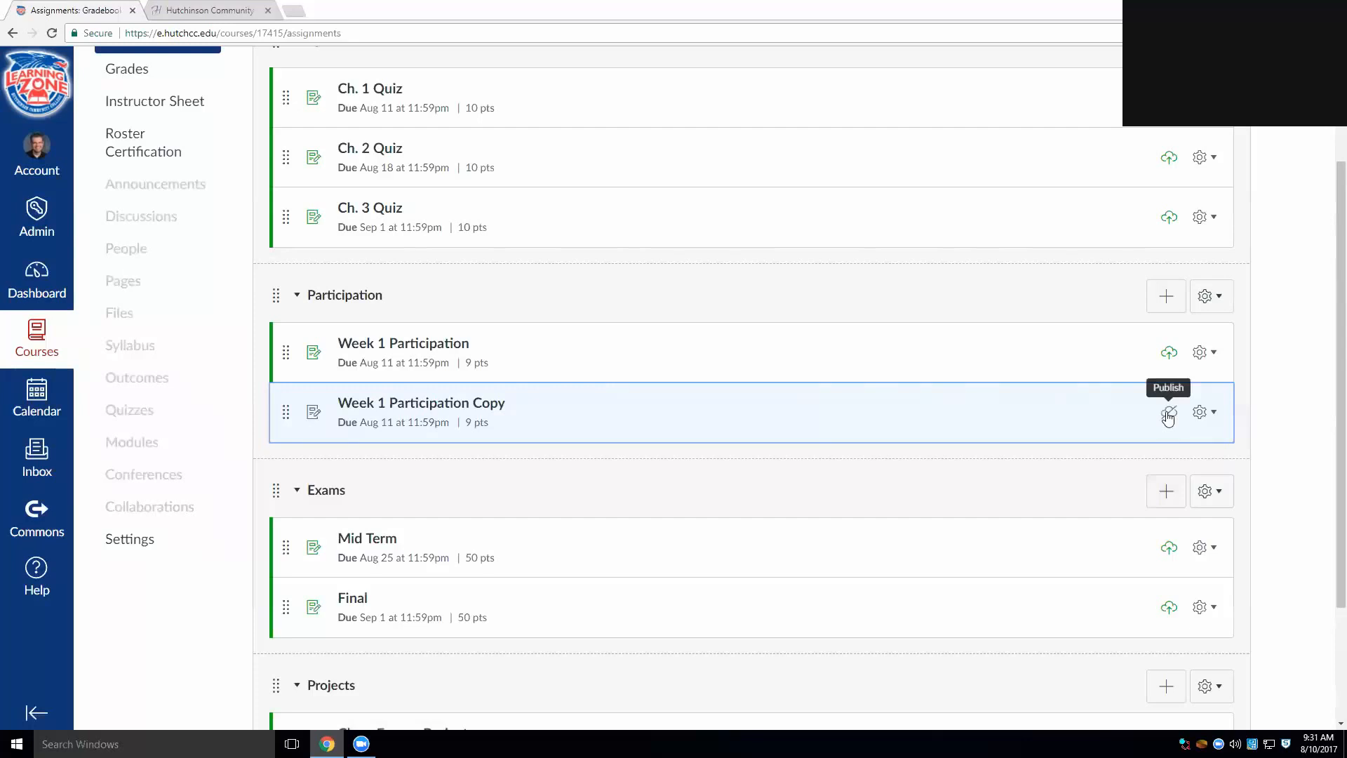
click(1168, 414)
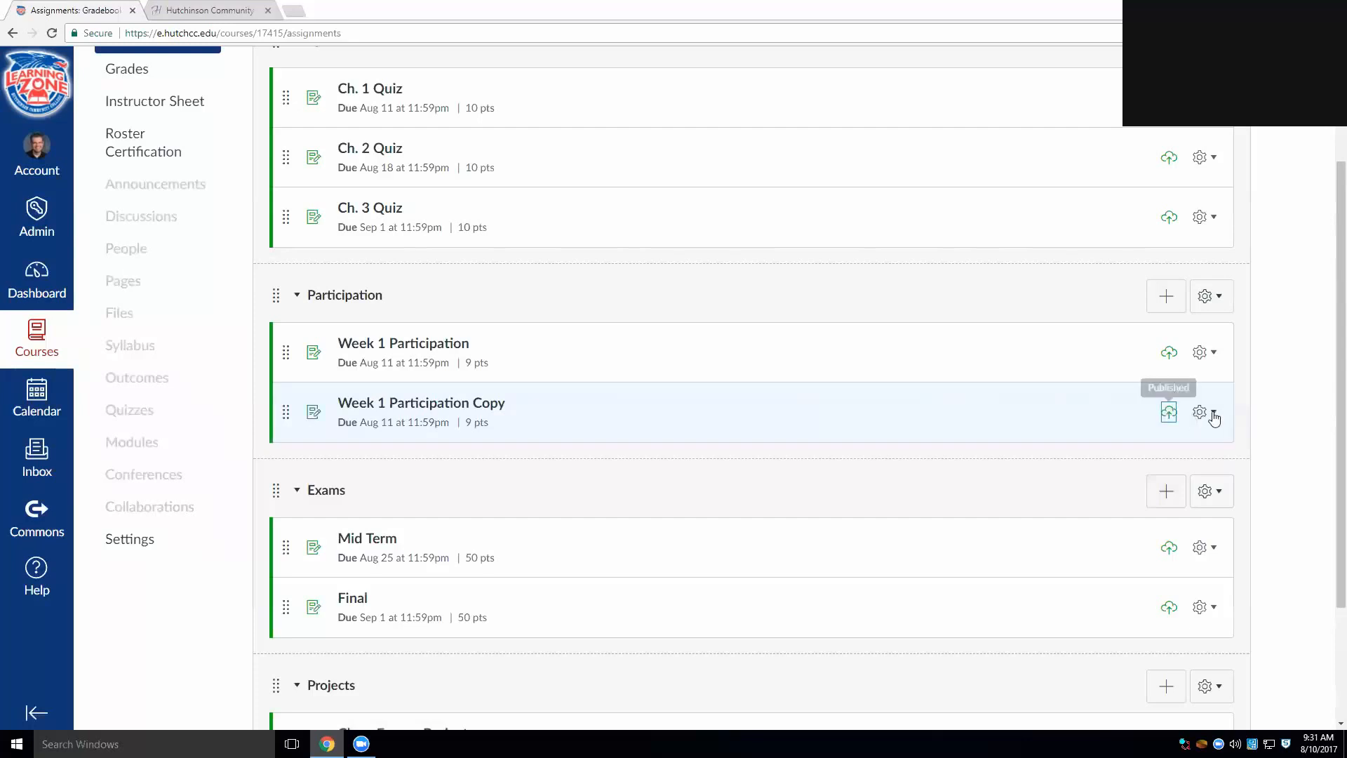
Rename the Week 1 Participation Copy assignment to Week 2 Participation and set its due date to Aug 18, 2017.
click(1201, 412)
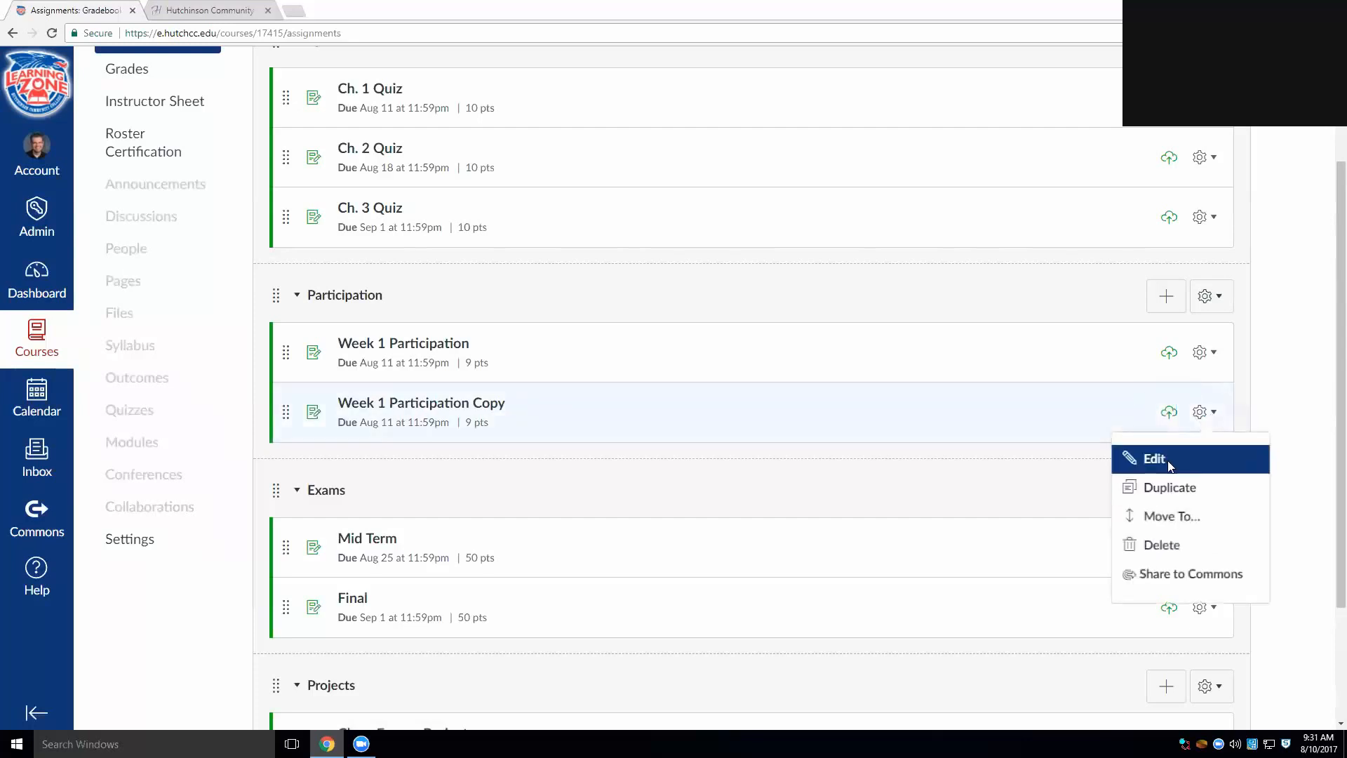
click(1154, 458)
double_click(765, 308)
key(BackSpace)
key(BackSpace)
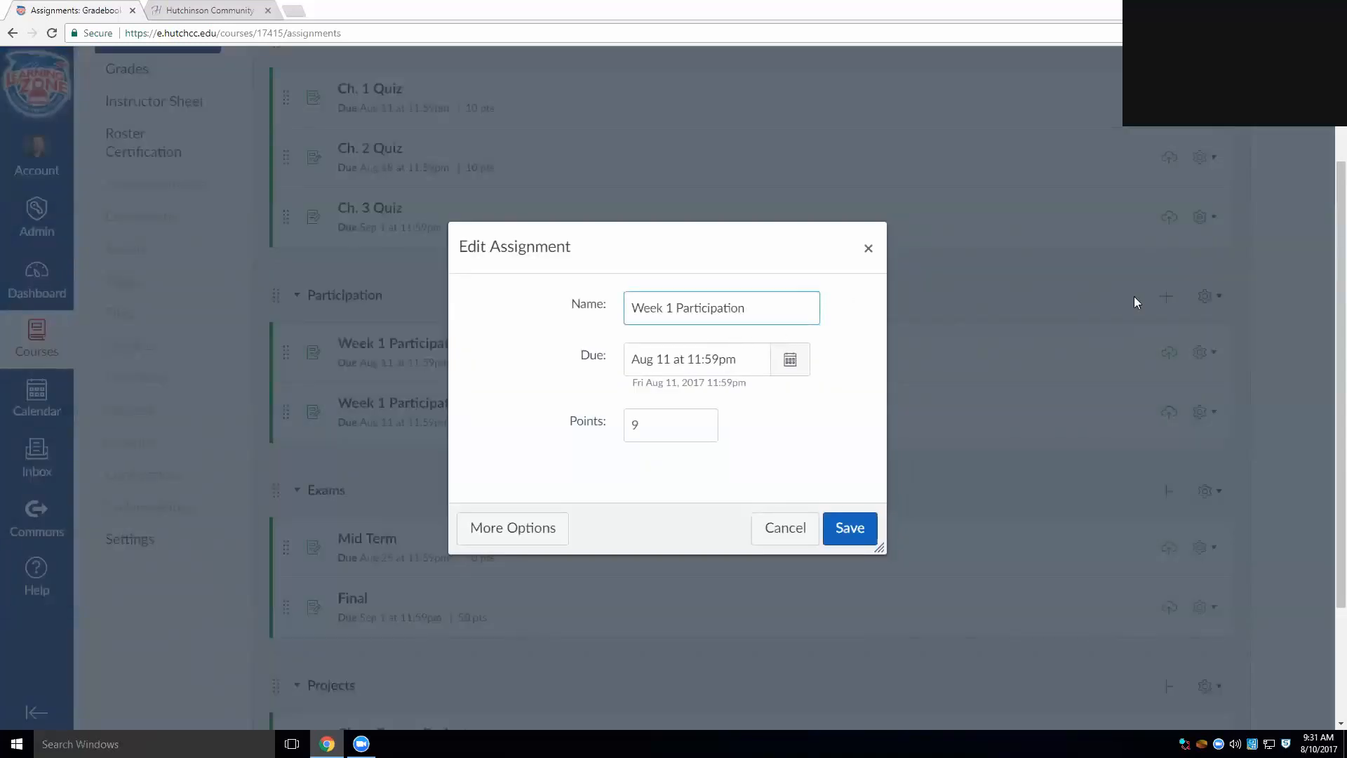
key(BackSpace)
key(BackSpace)
text(2)
click(790, 359)
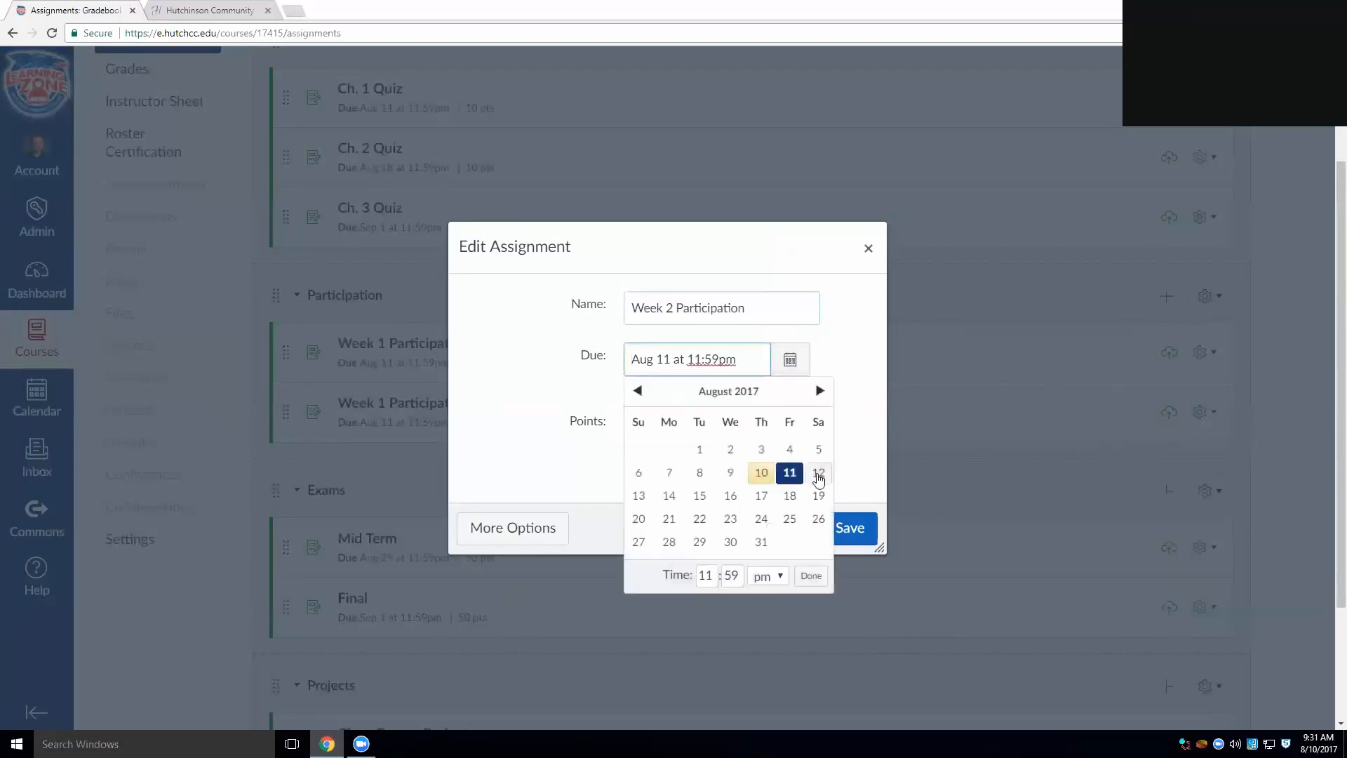
click(802, 498)
click(846, 509)
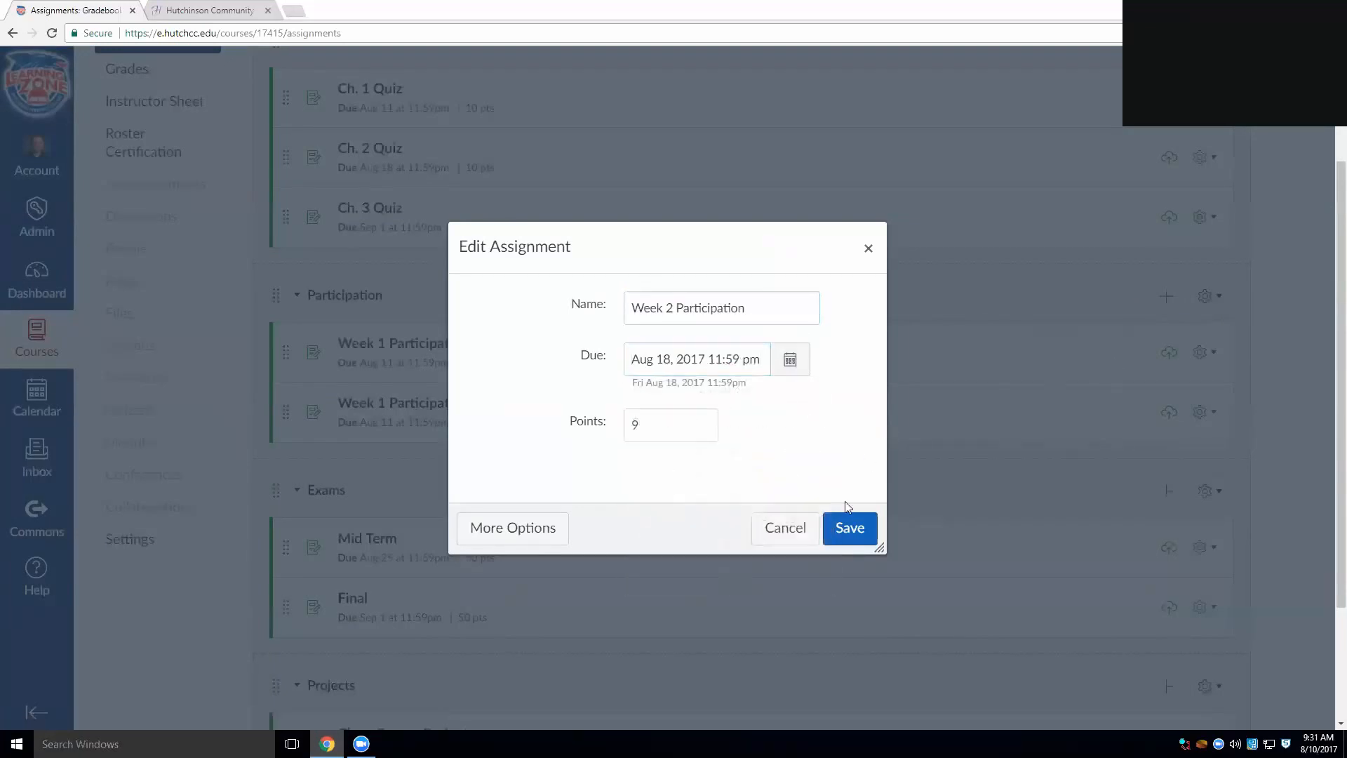
click(845, 516)
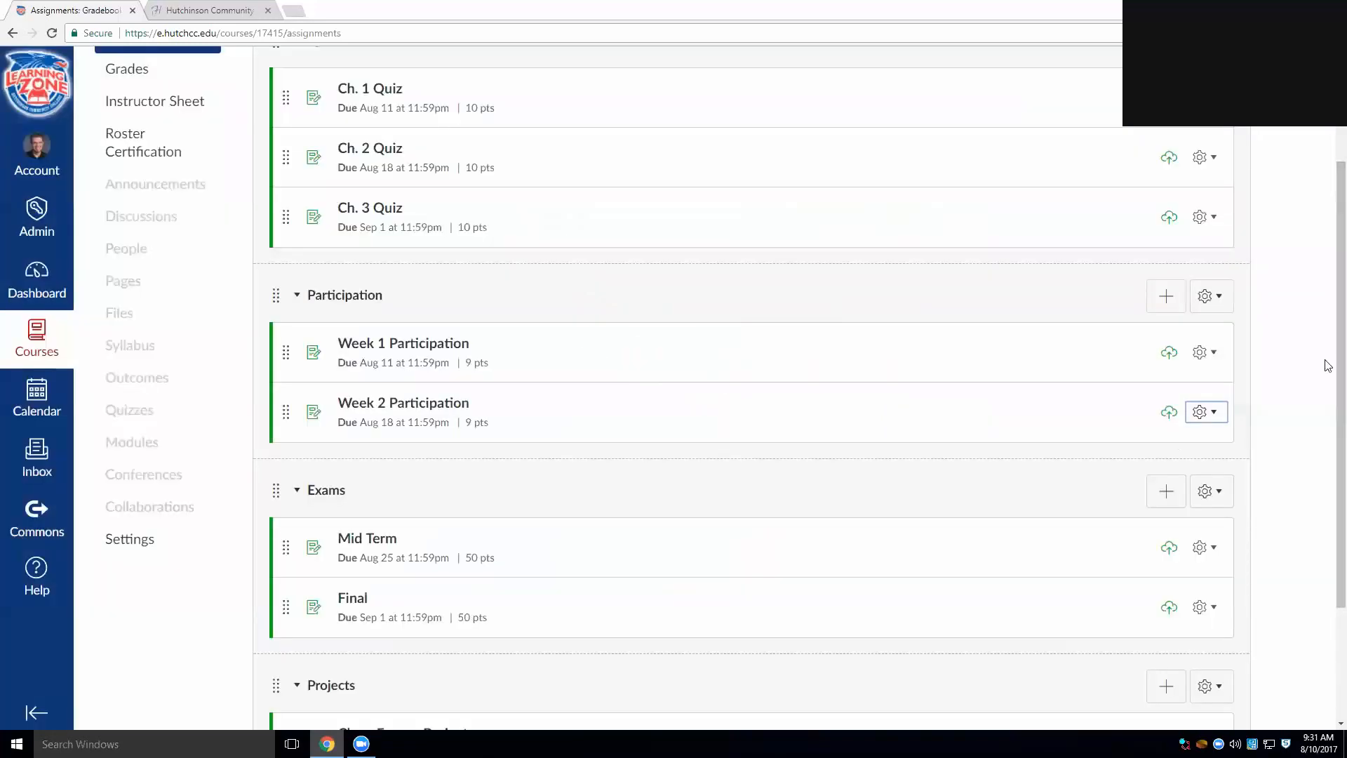
Edit the Quizzes group to ignore 1 lowest score for each student, leaving the highest scores setting at 0.
scroll(1326, 367, down, 3)
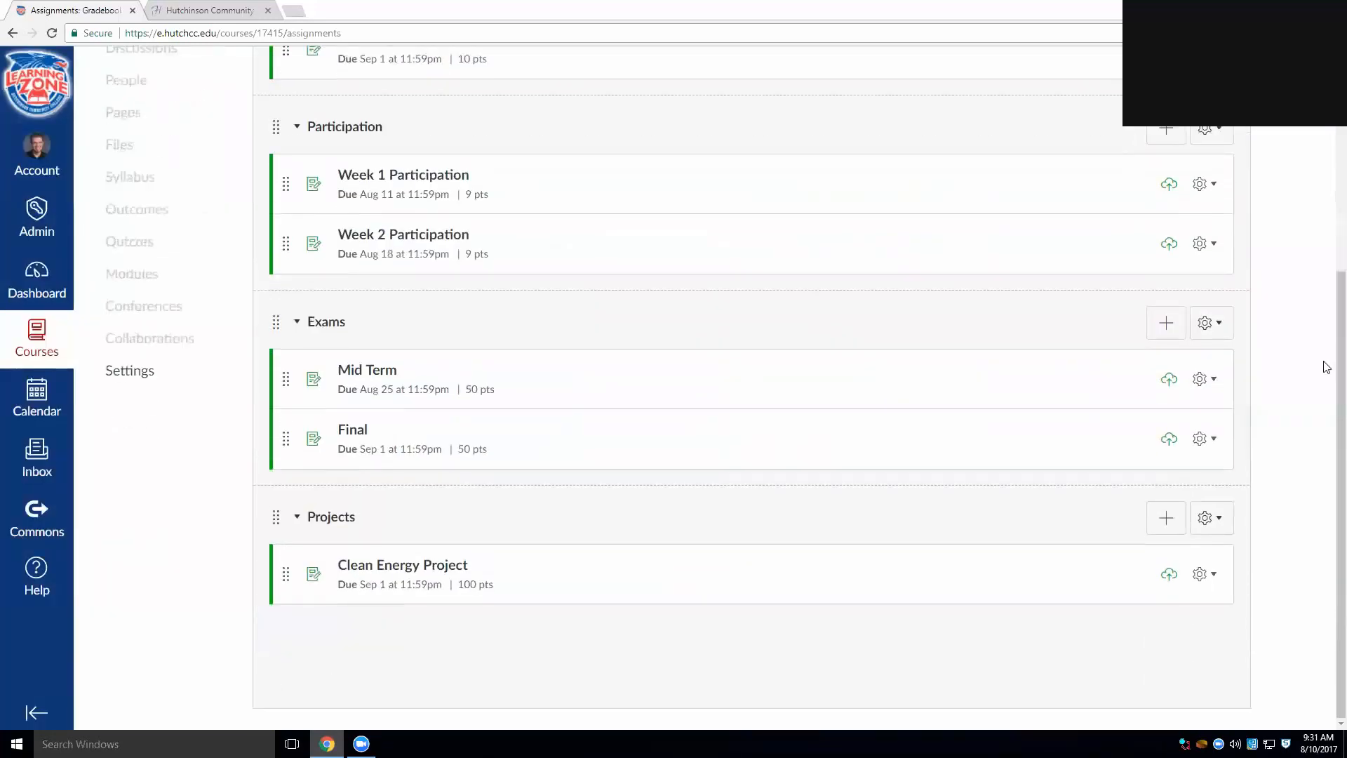
scroll(1193, 302, up, 2)
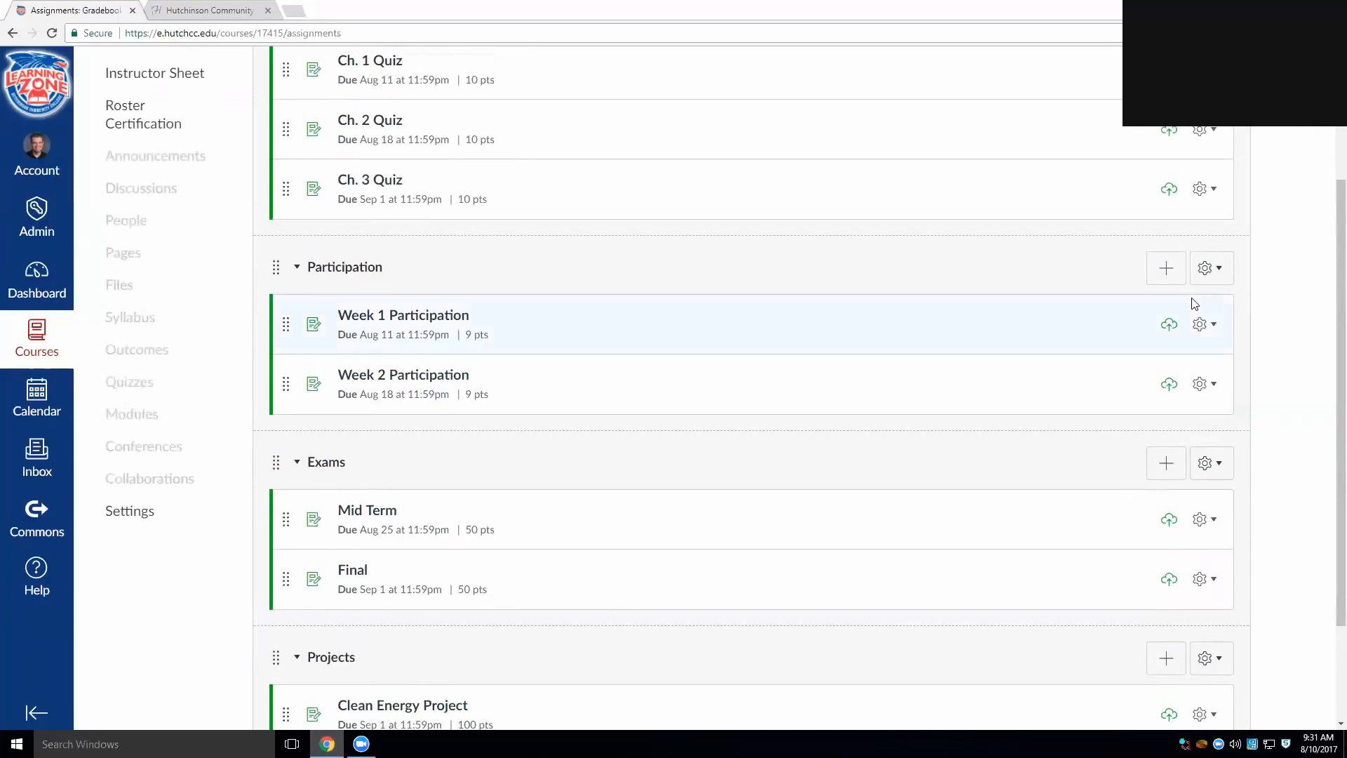
scroll(828, 358, up, 3)
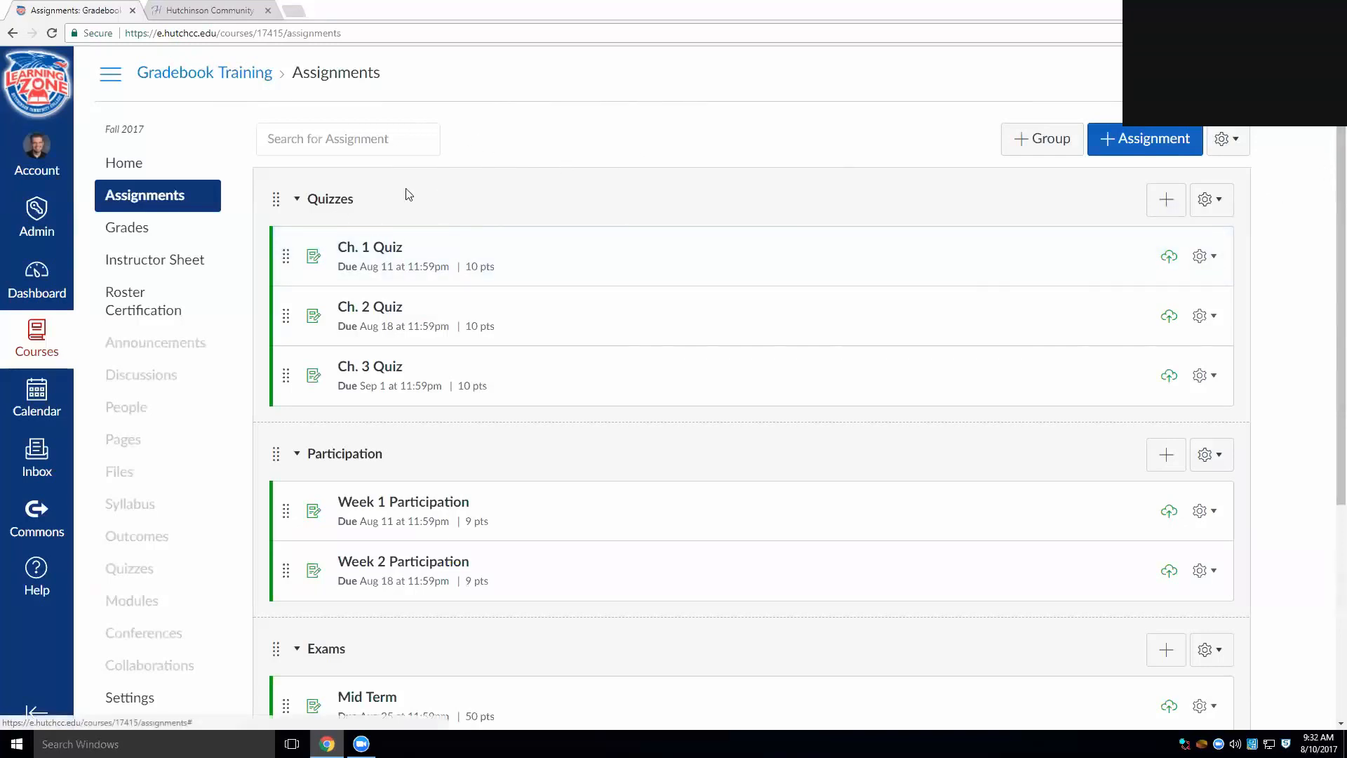
click(1218, 203)
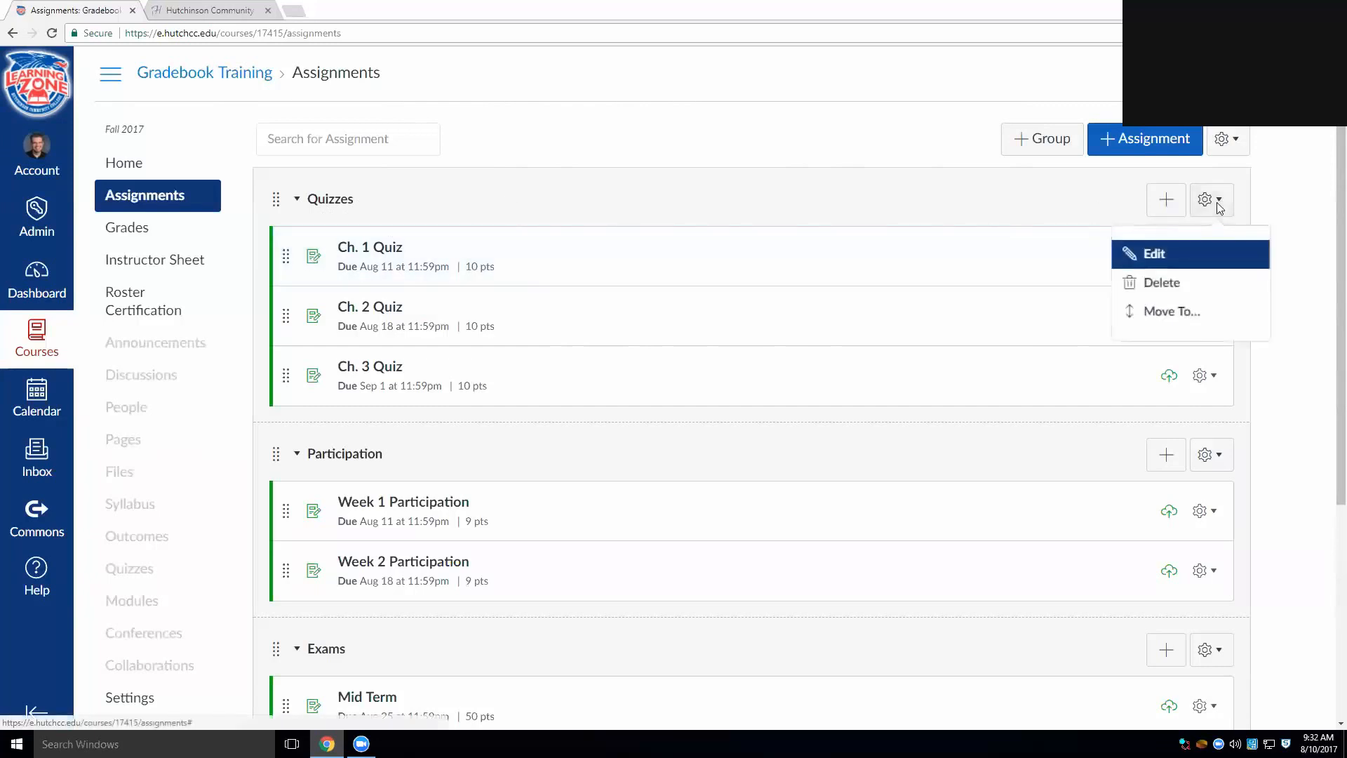
click(1159, 254)
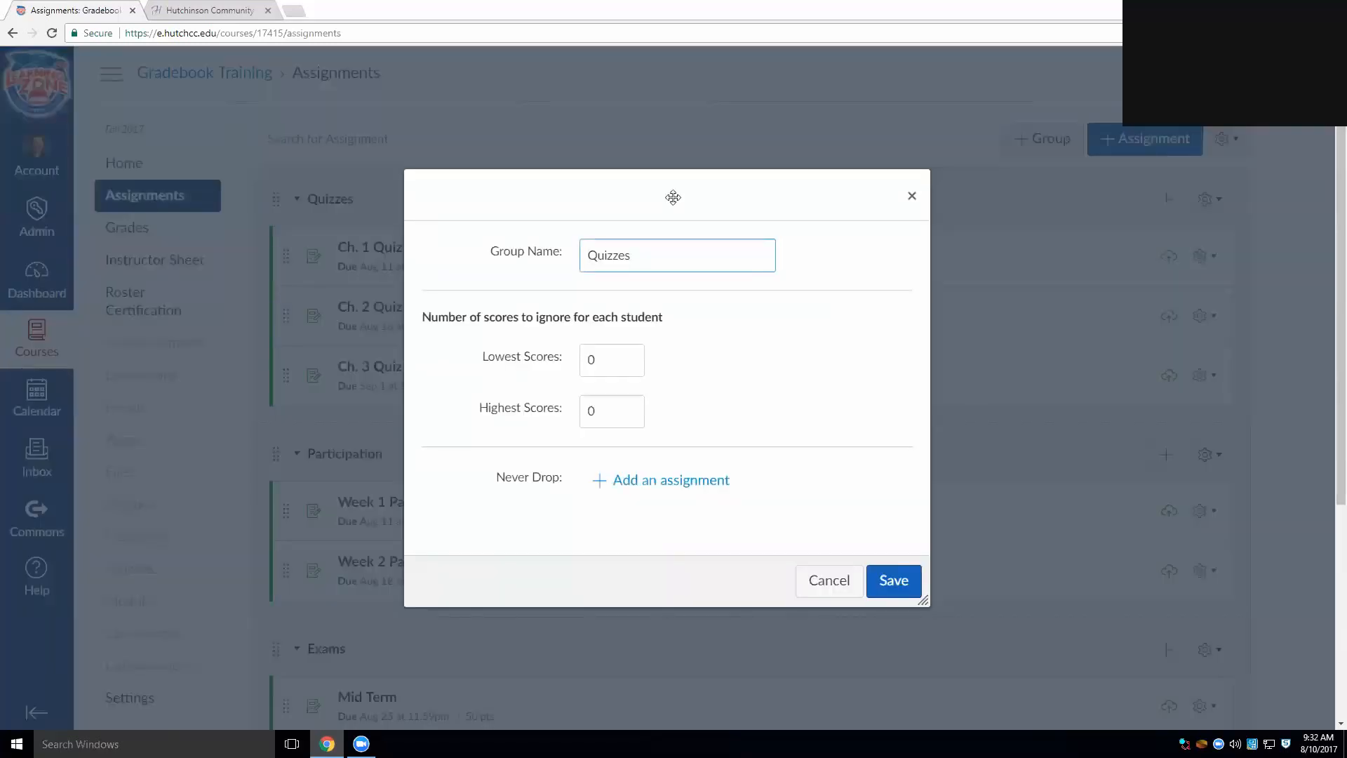
drag(694, 257, 548, 269)
double_click(616, 249)
click(640, 249)
drag(428, 317, 672, 323)
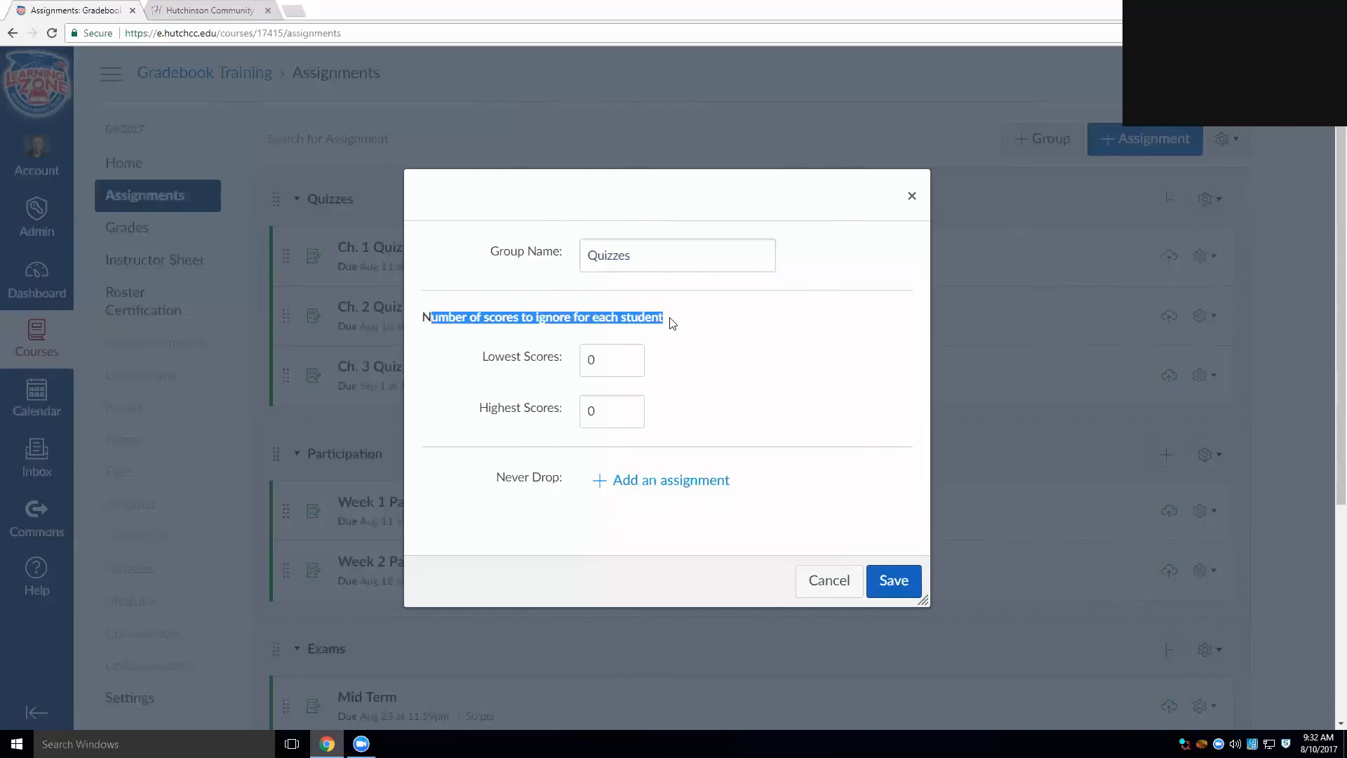
click(698, 323)
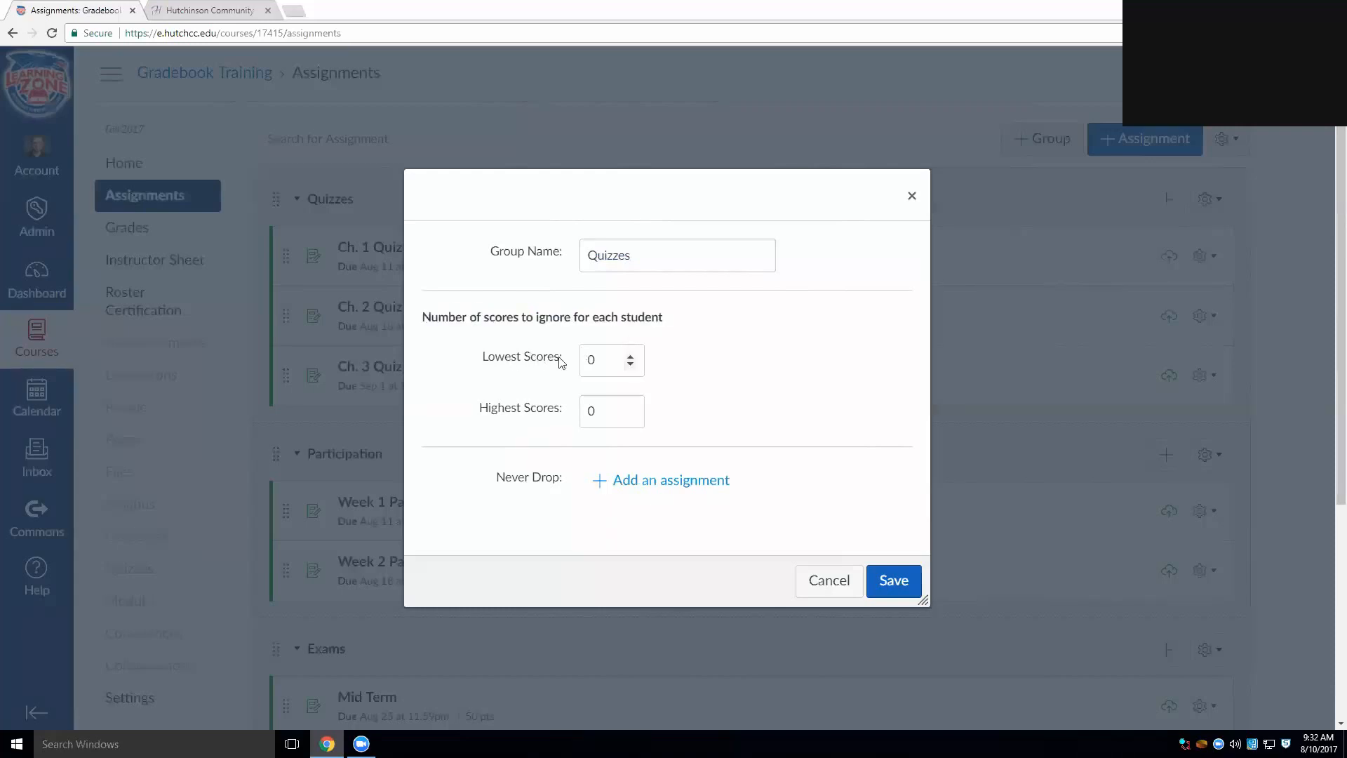
click(596, 359)
click(629, 356)
click(630, 364)
drag(479, 408, 553, 411)
click(556, 430)
click(604, 414)
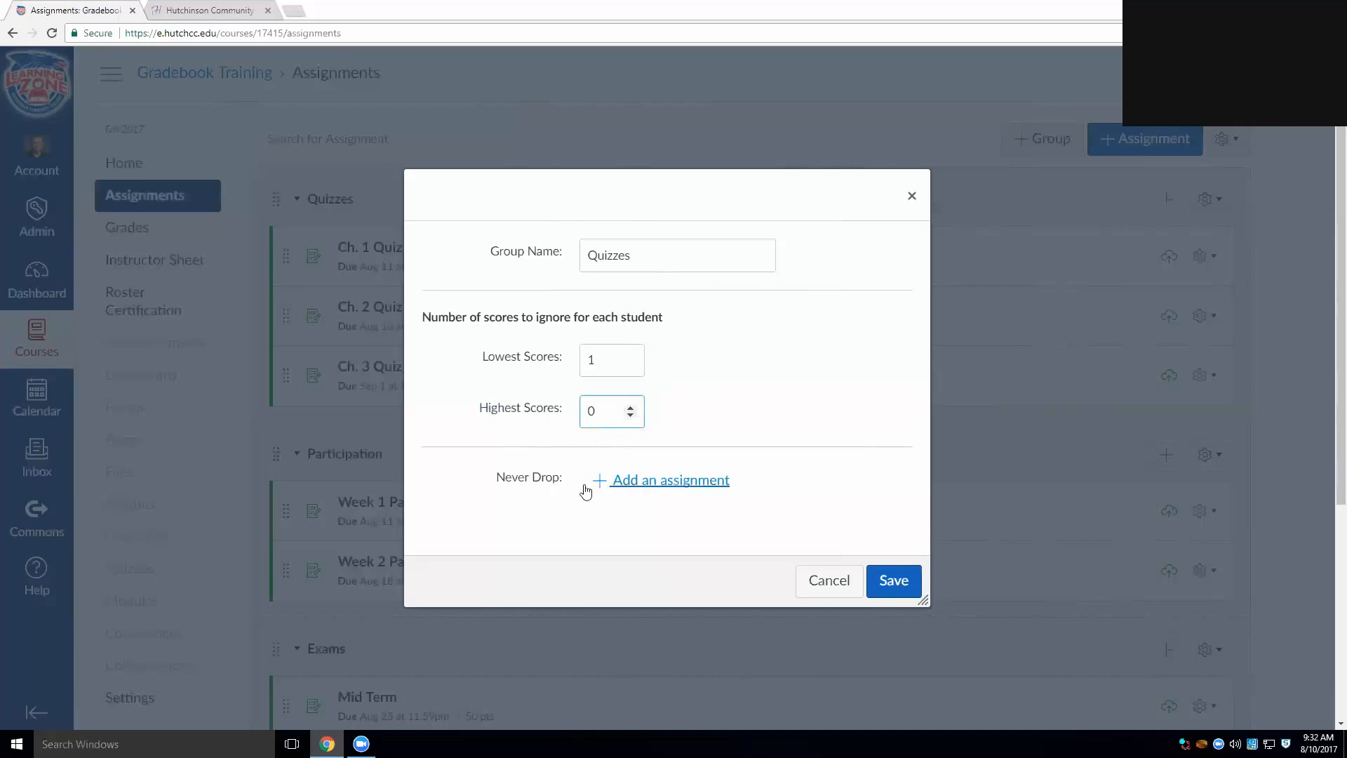
Add Ch. 3 Quiz as a never-drop assignment for the Quizzes group and remove that exception again.
click(614, 481)
click(682, 485)
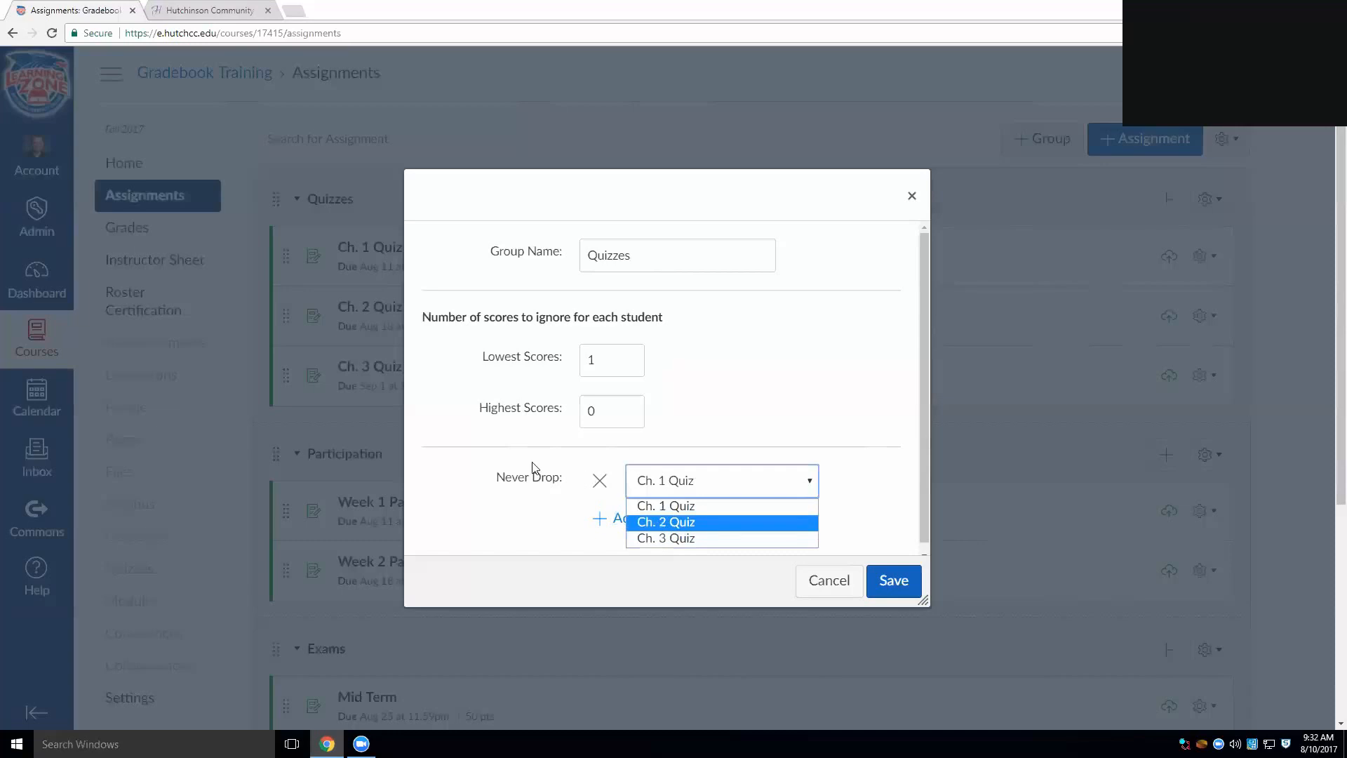
click(678, 540)
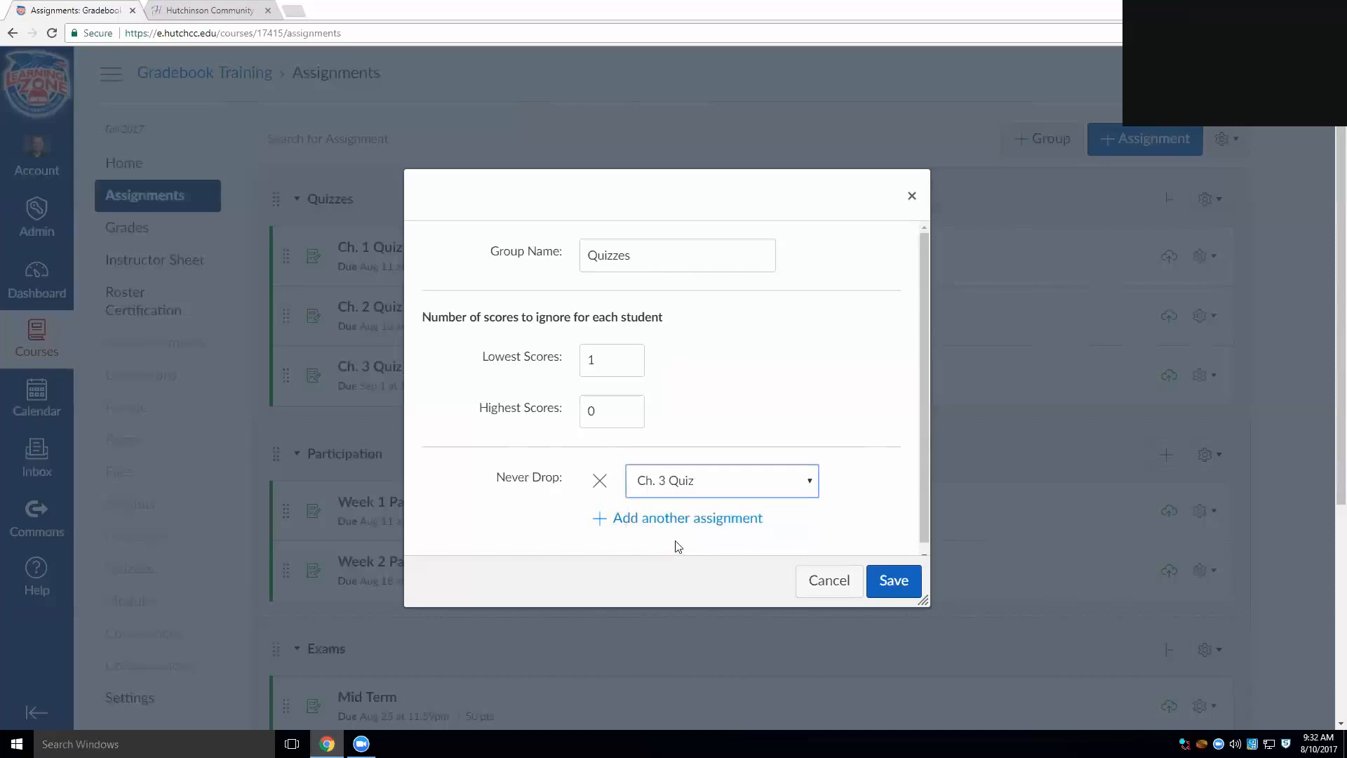
click(712, 523)
click(600, 518)
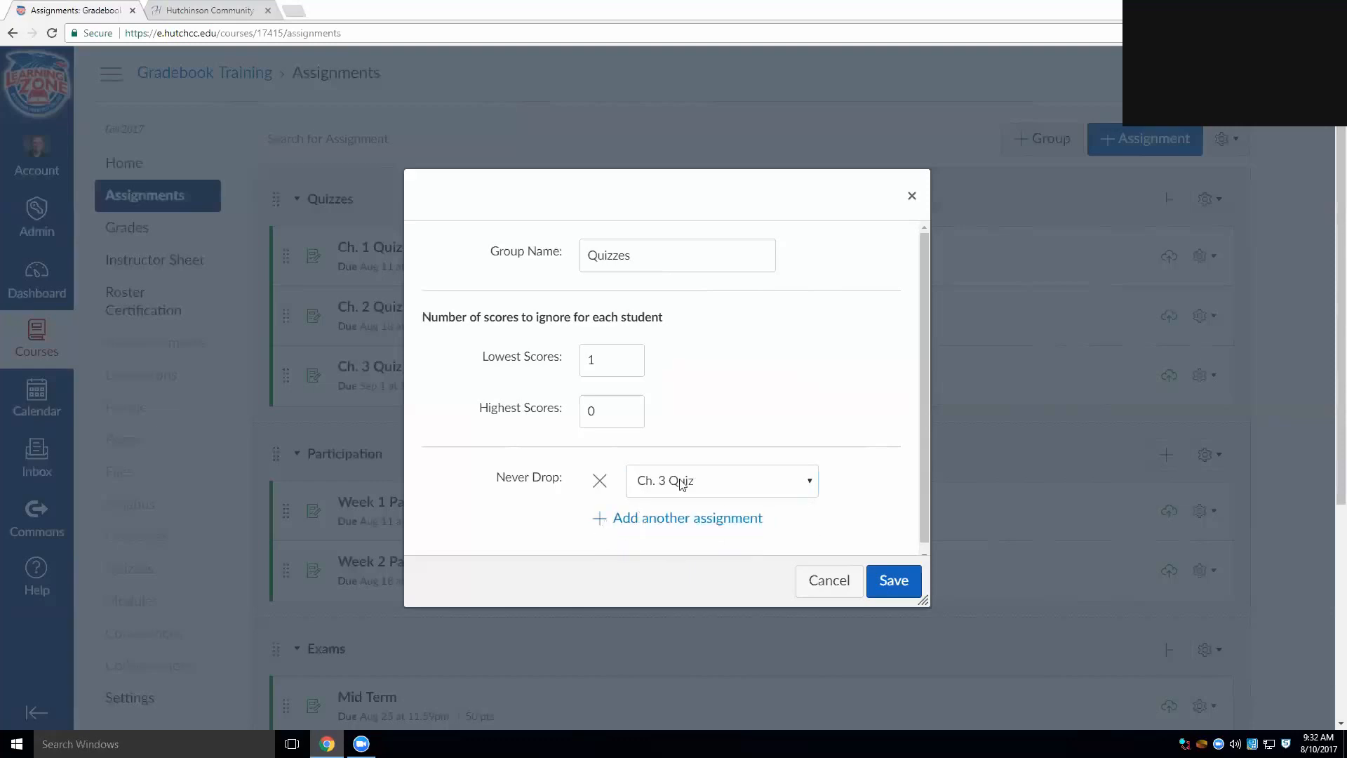
scroll(854, 418, down, 1)
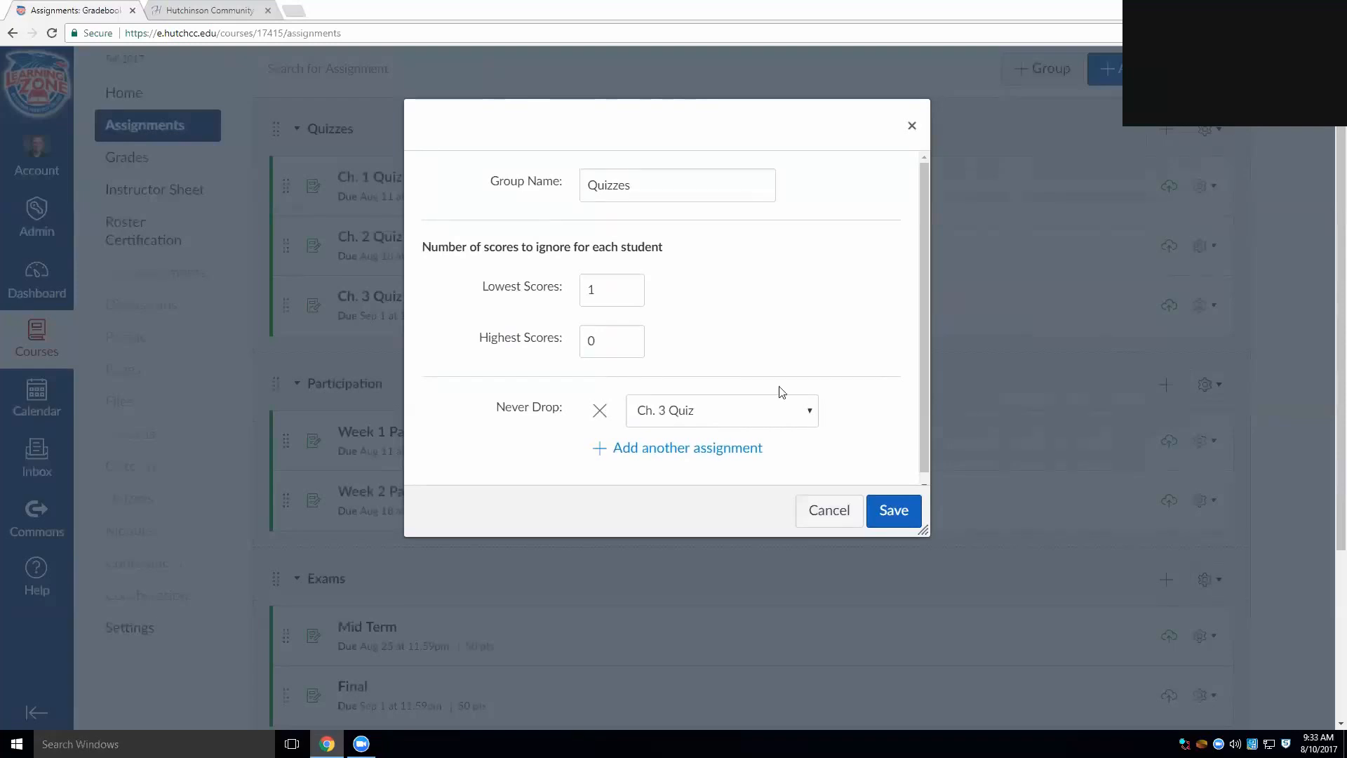
click(600, 412)
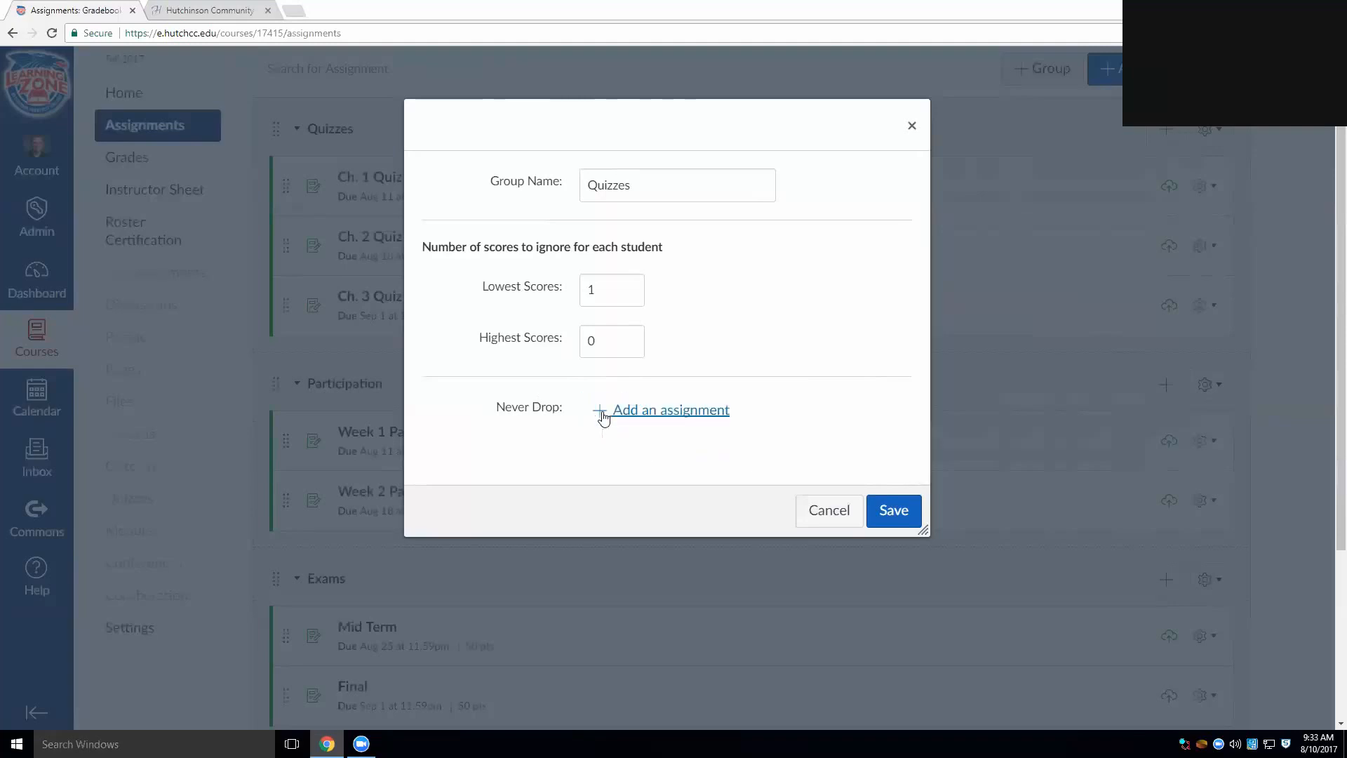
Save the Quizzes group's rule for ignoring the lowest score and check it in the assignment list.
double_click(591, 295)
click(786, 298)
click(898, 515)
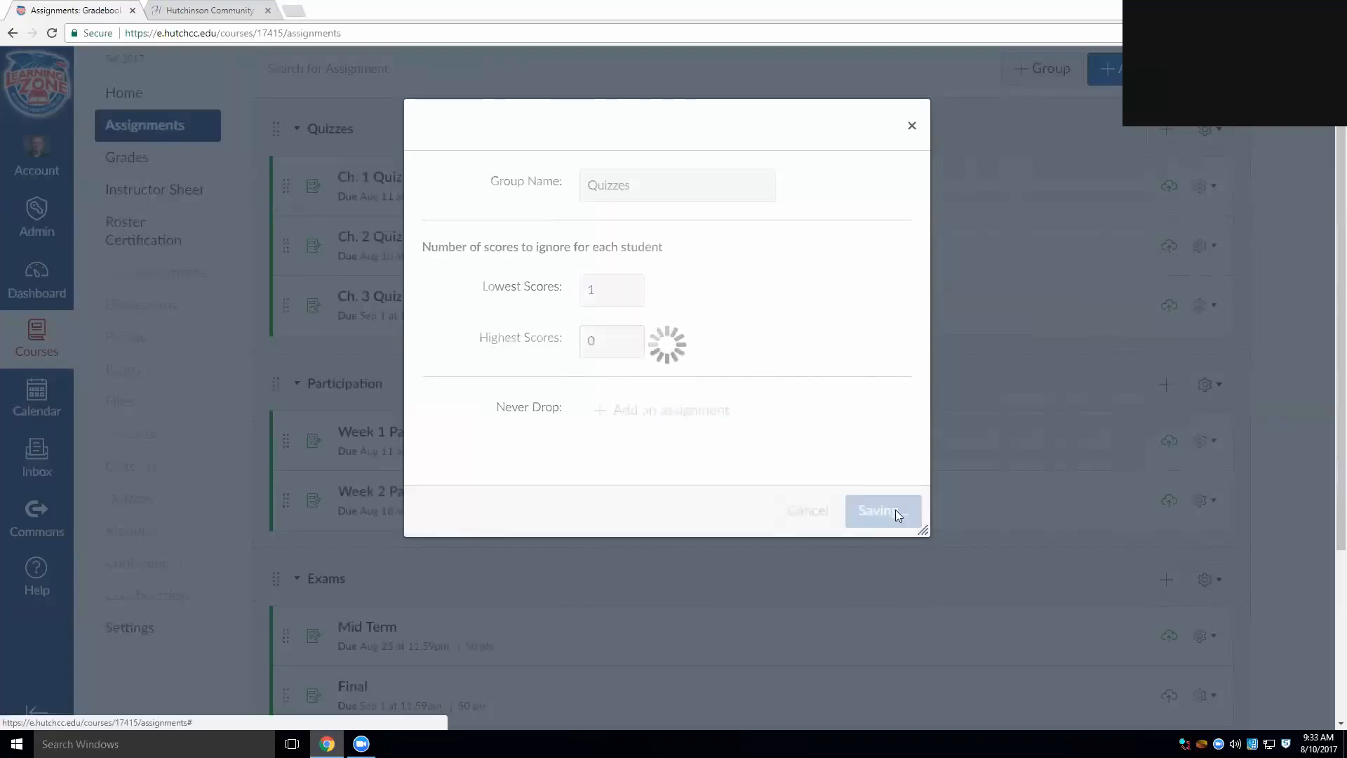
scroll(1063, 320, up, 1)
mouse_move(1124, 214)
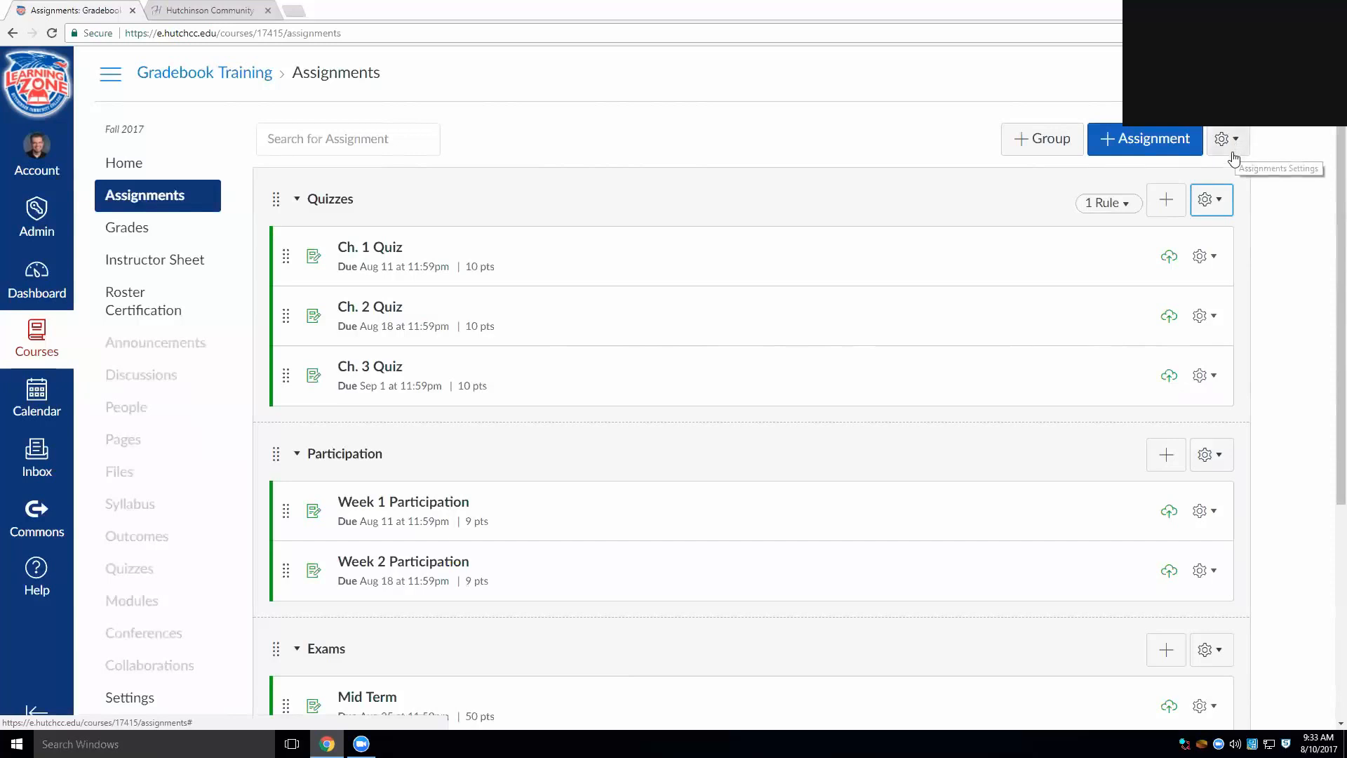
Try weighting the final grade by assignment groups, look over the percentage fields, and close the settings without saving.
scroll(412, 548, down, 2)
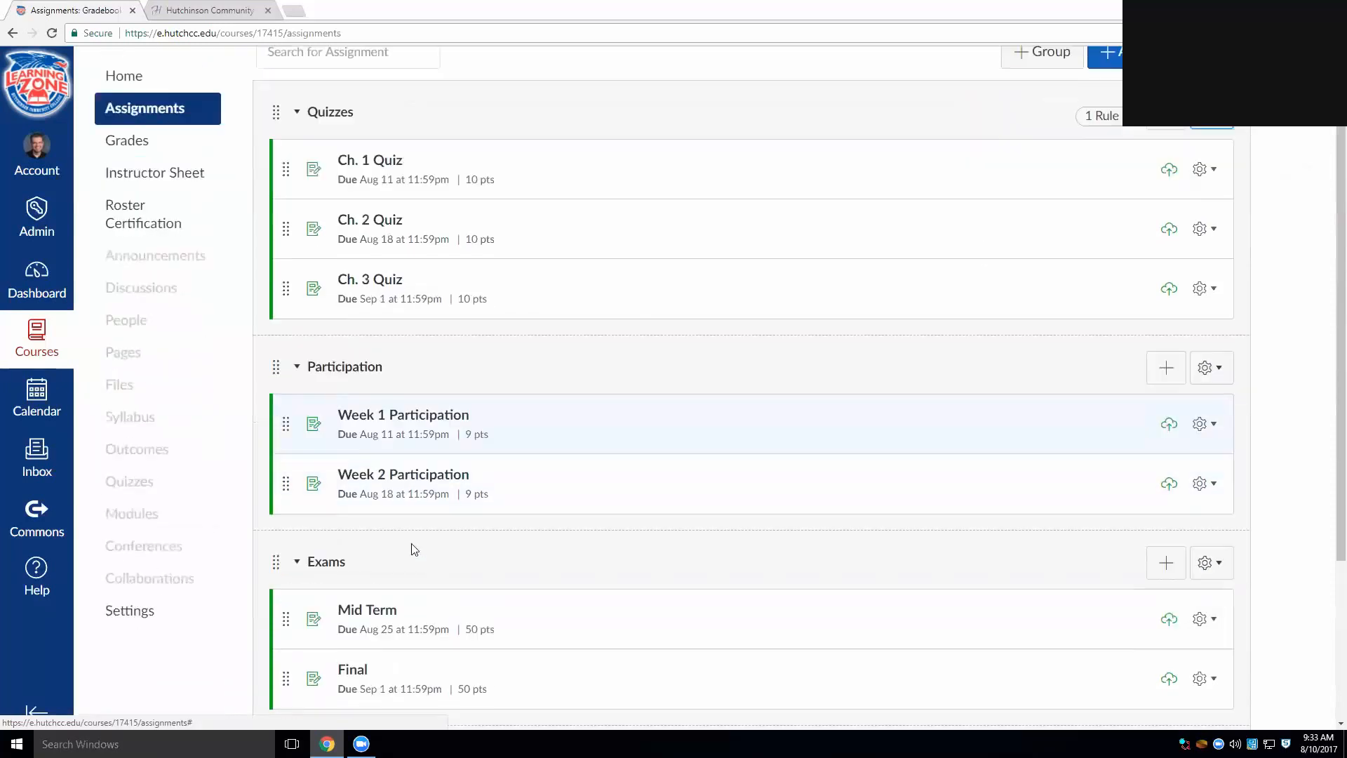
scroll(1323, 204, up, 2)
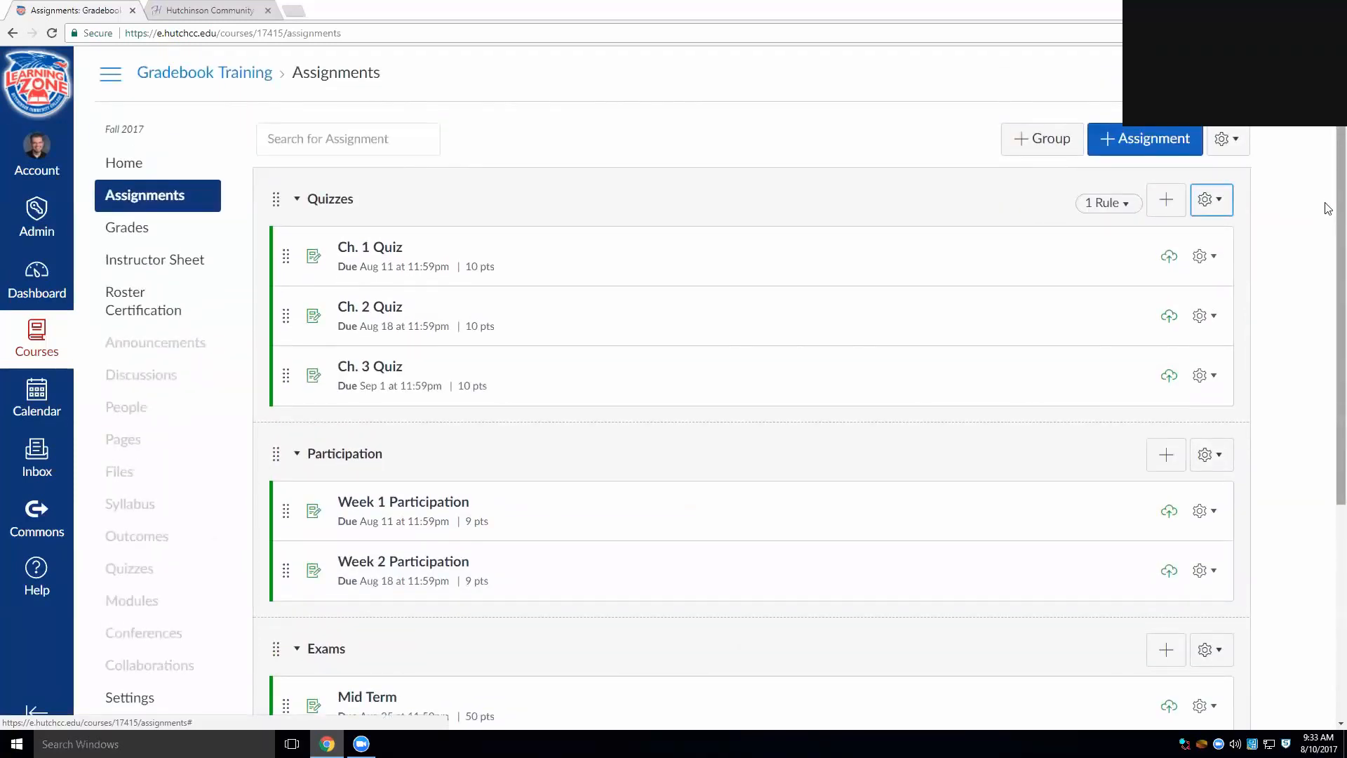
click(1233, 147)
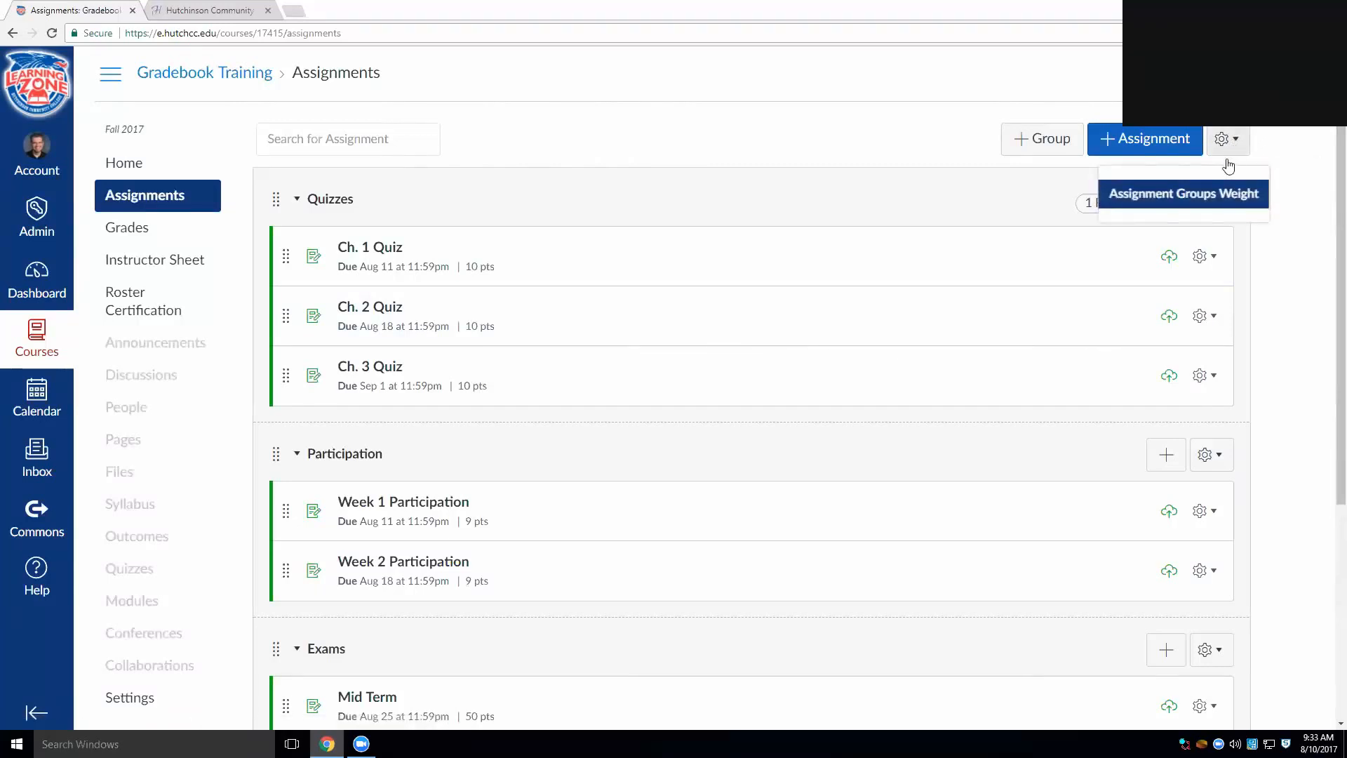
click(1203, 201)
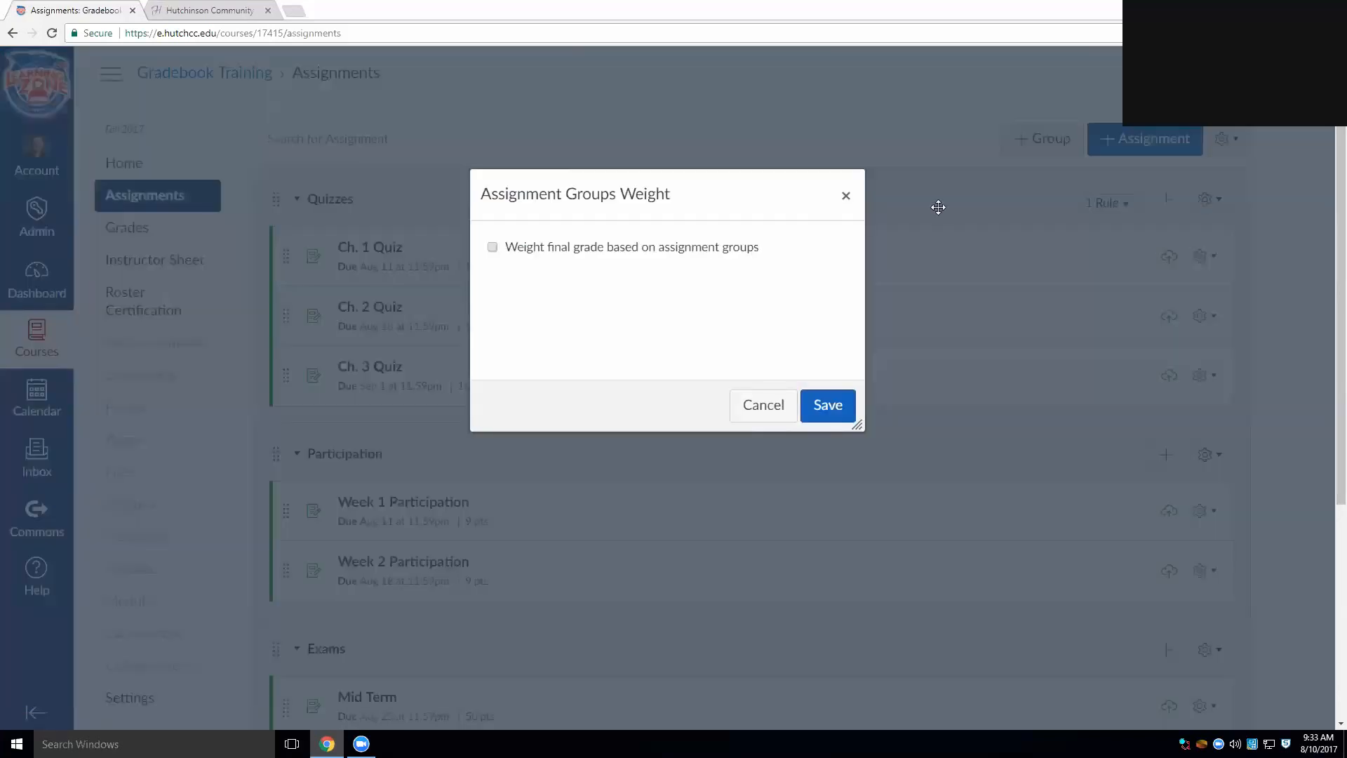
click(493, 248)
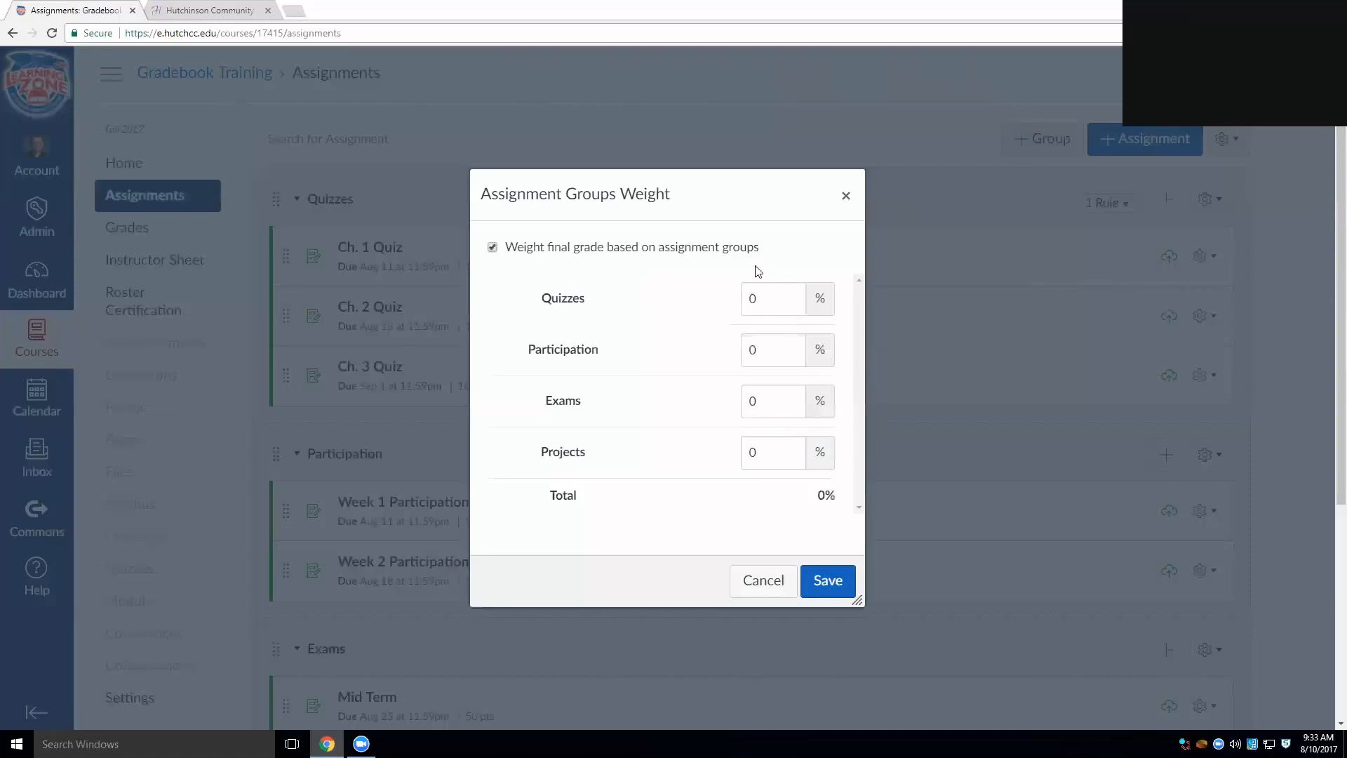
click(774, 297)
click(775, 350)
click(776, 401)
click(762, 447)
click(632, 445)
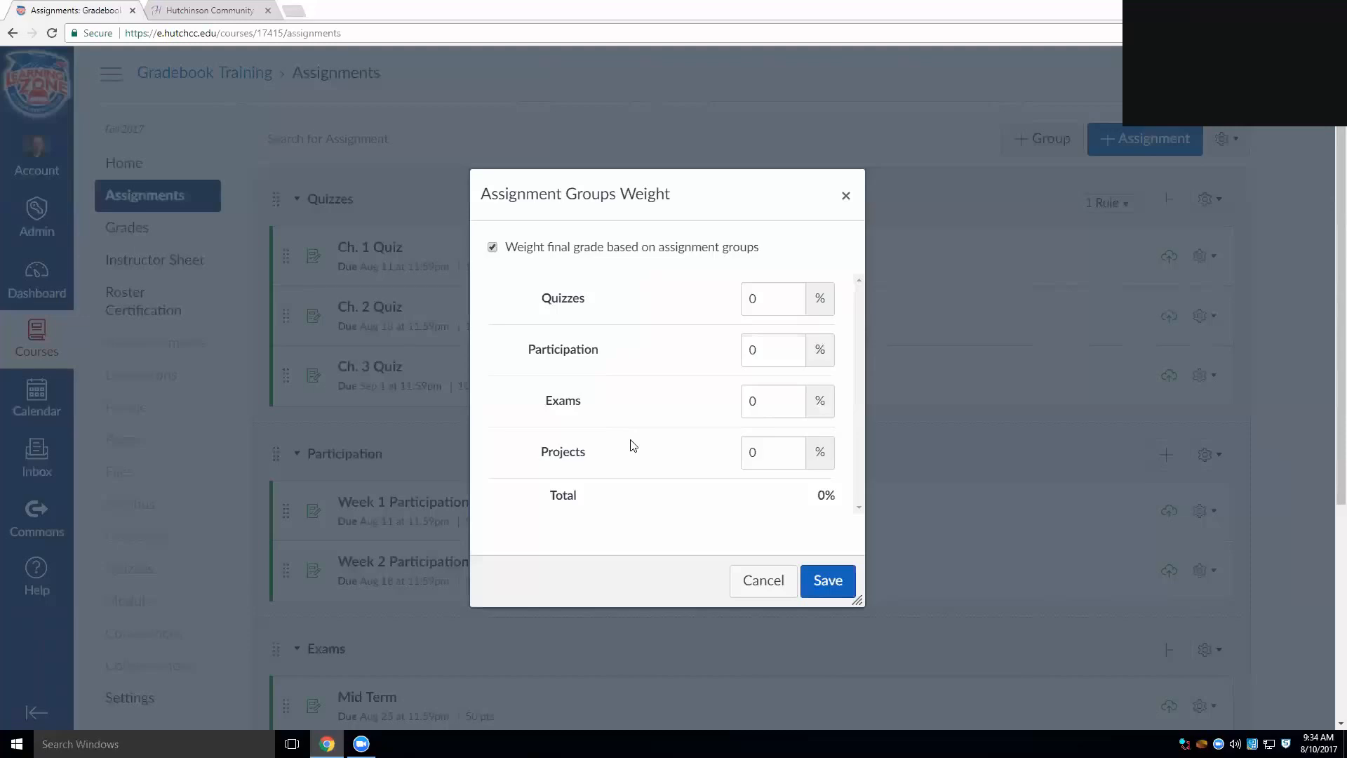
click(493, 247)
click(846, 195)
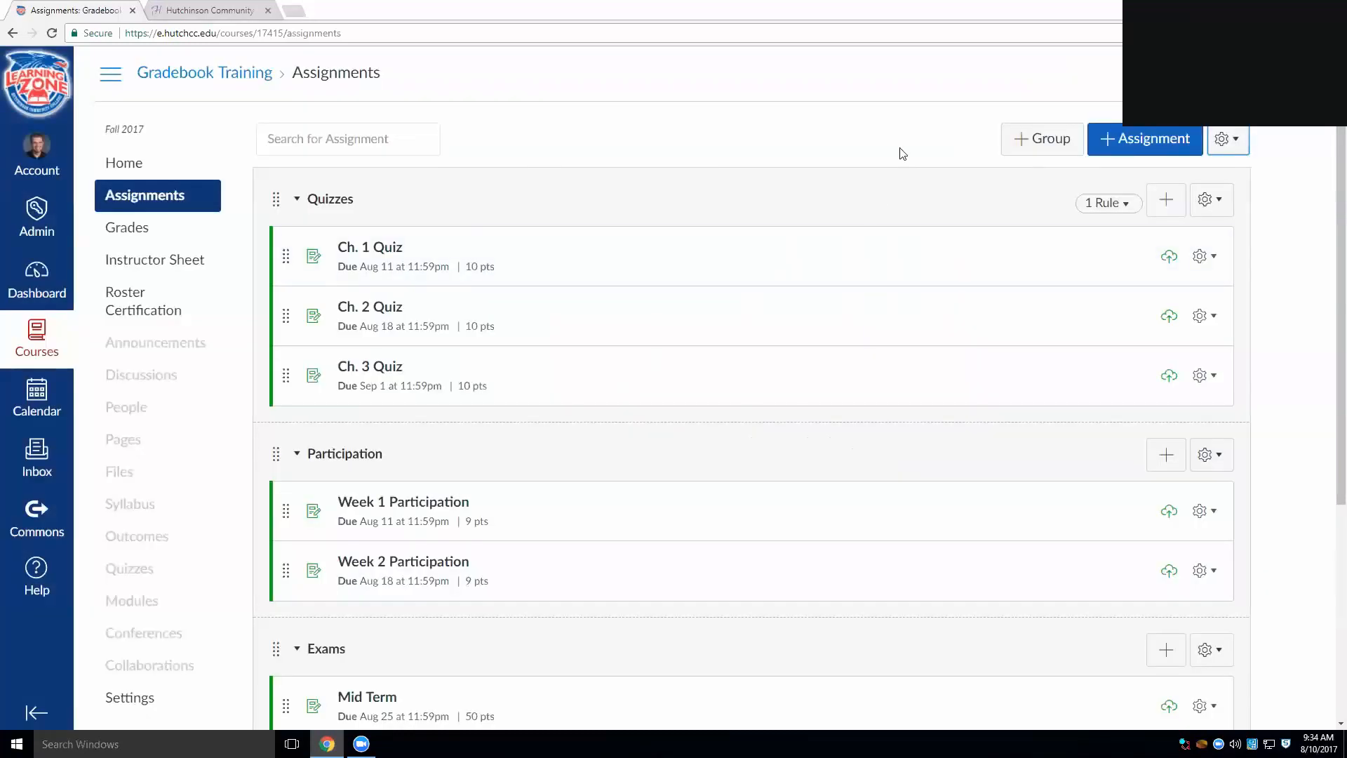
Reopen the assignment group weighting, try a 50% weight for Projects, and cancel the weighting changes.
click(1241, 151)
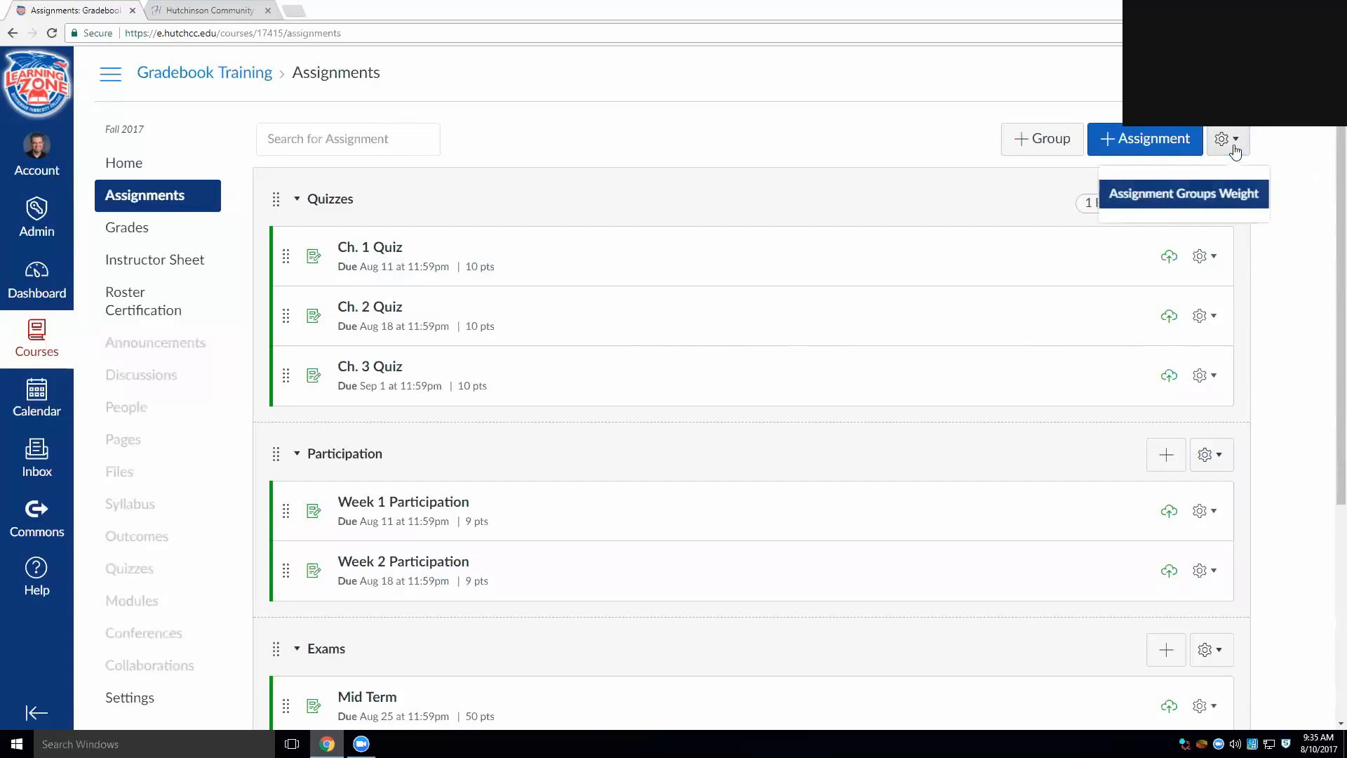
click(1166, 206)
click(563, 338)
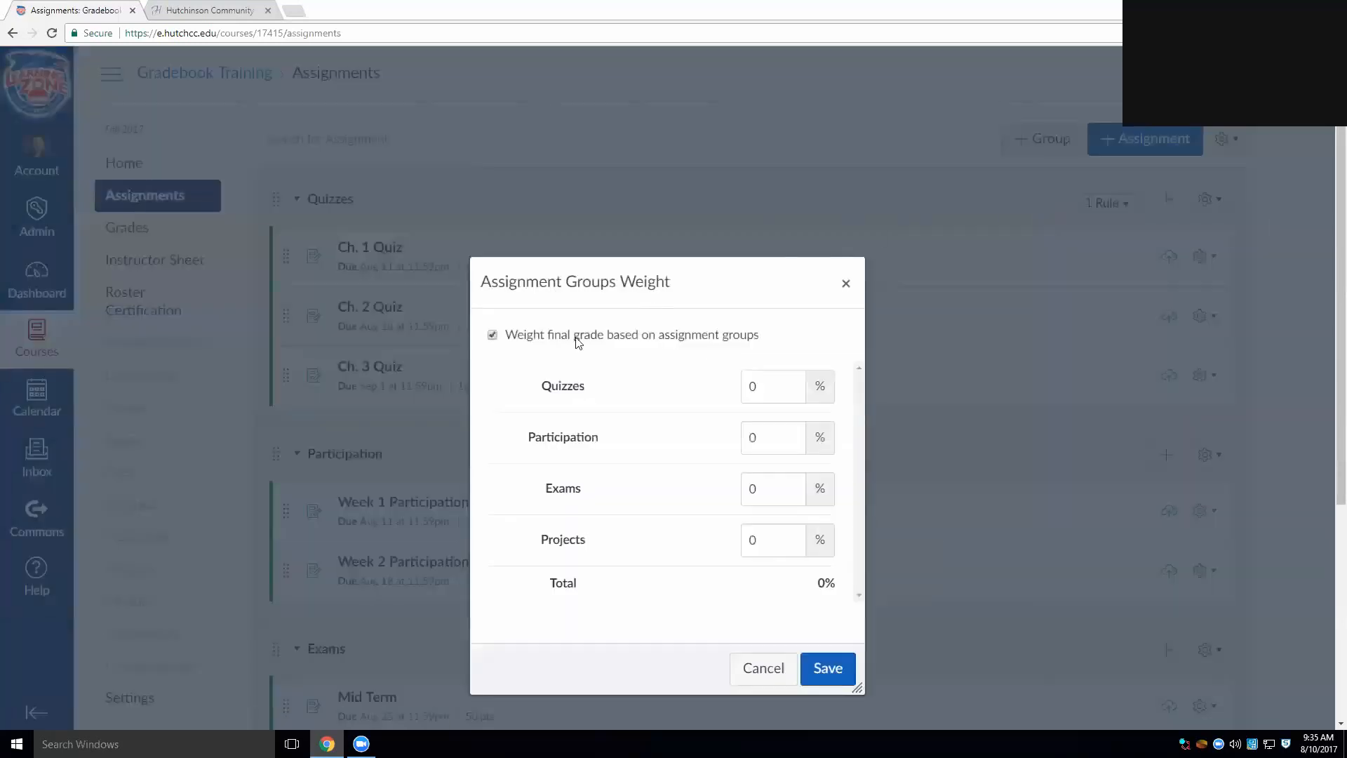
scroll(723, 414, down, 5)
scroll(743, 412, up, 5)
click(776, 388)
mouse_move(556, 589)
mouse_down()
mouse_move(842, 589)
mouse_move(542, 586)
mouse_up()
click(773, 541)
key(BackSpace)
text(50)
drag(770, 539, 698, 533)
key(BackSpace)
click(614, 337)
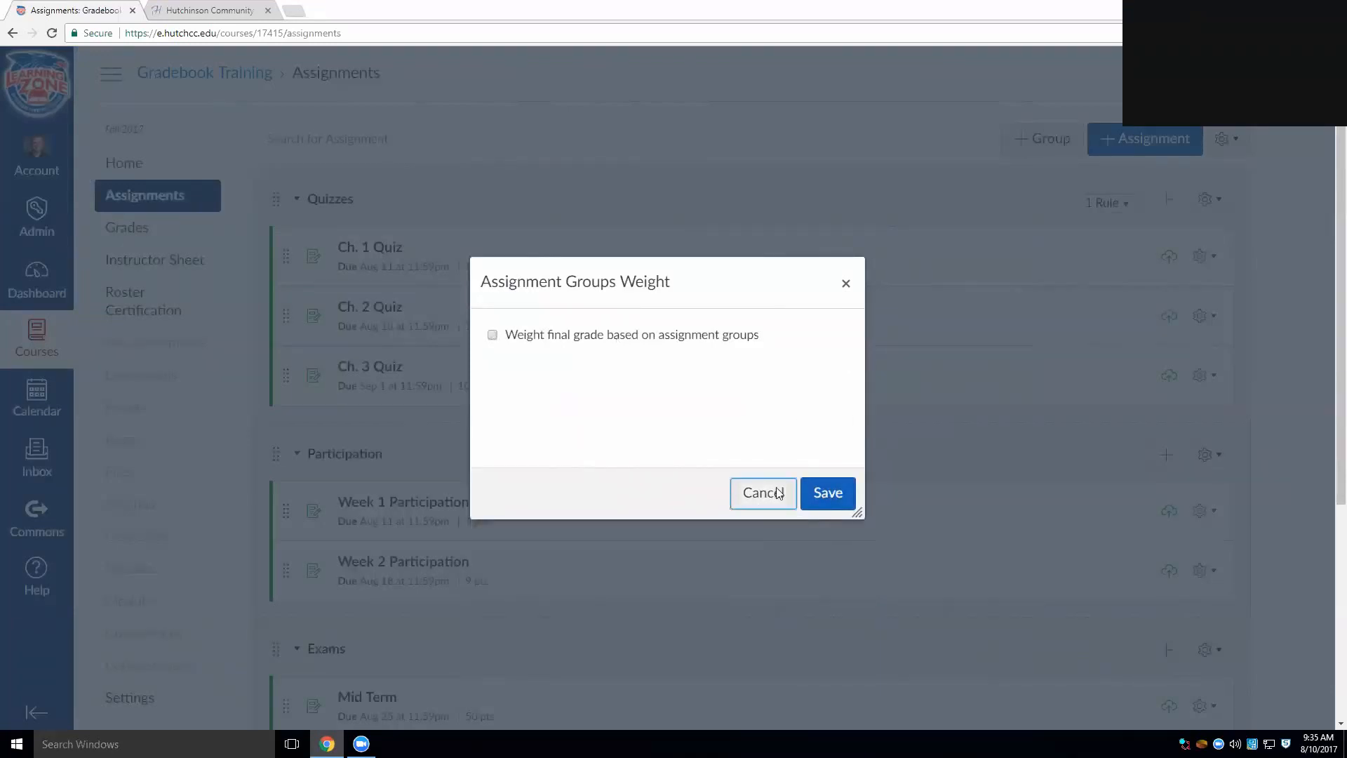
click(730, 499)
Open the course's gradebook and arrange its assignment columns by due date.
scroll(1289, 407, down, 5)
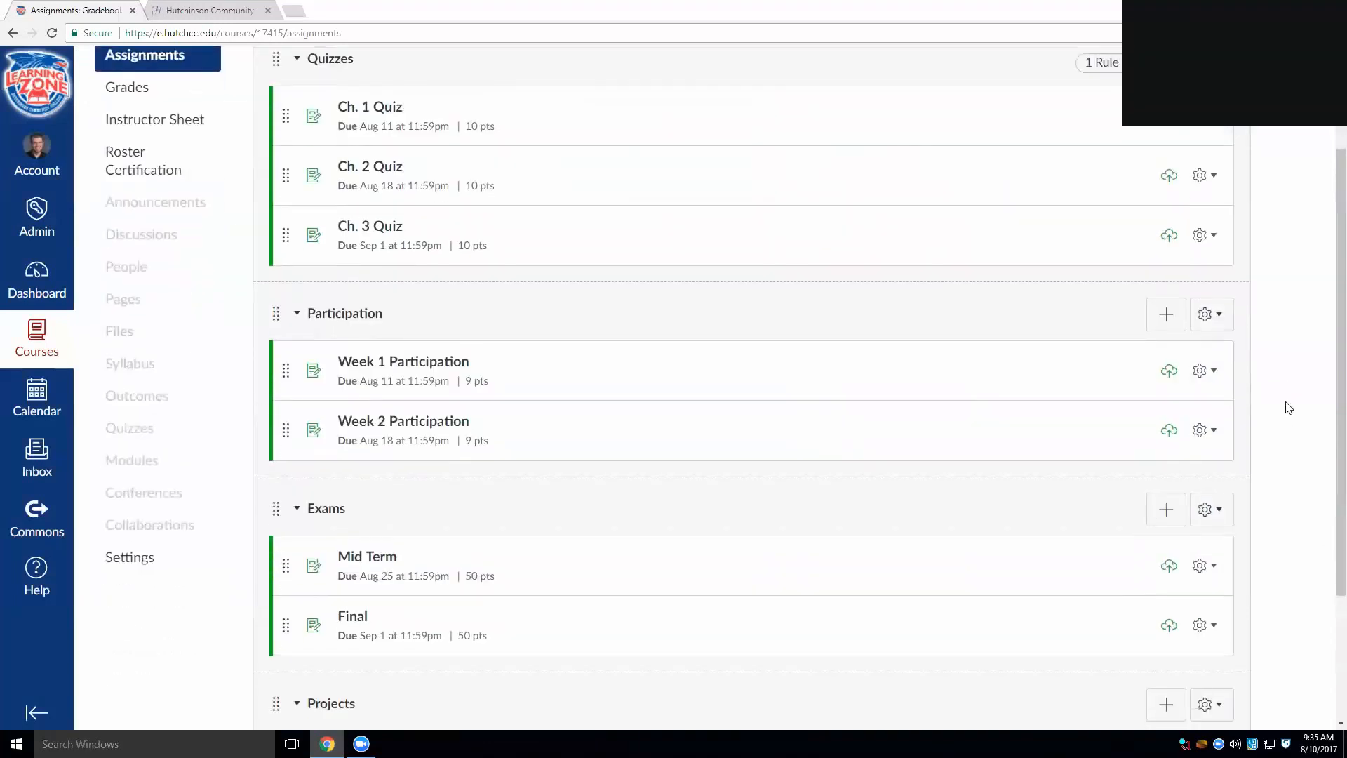
scroll(1289, 408, up, 4)
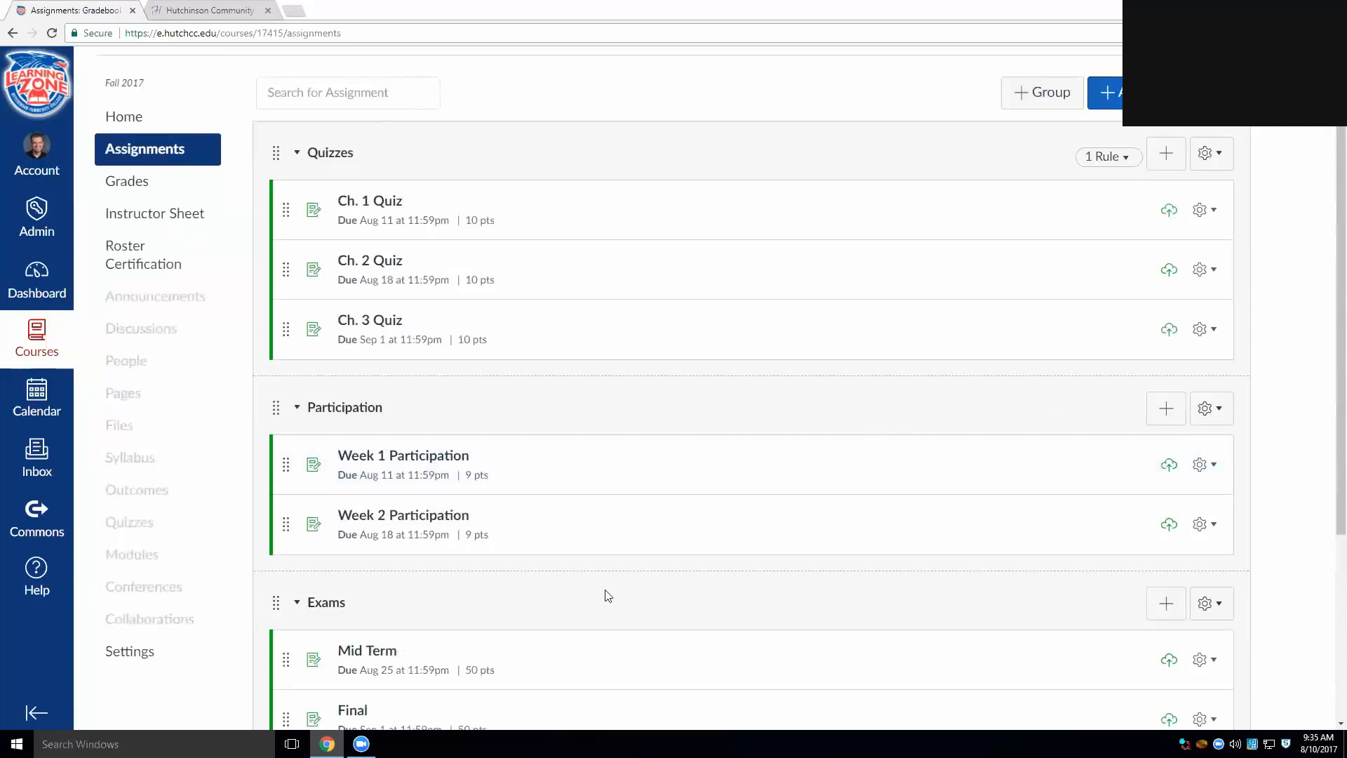
click(132, 188)
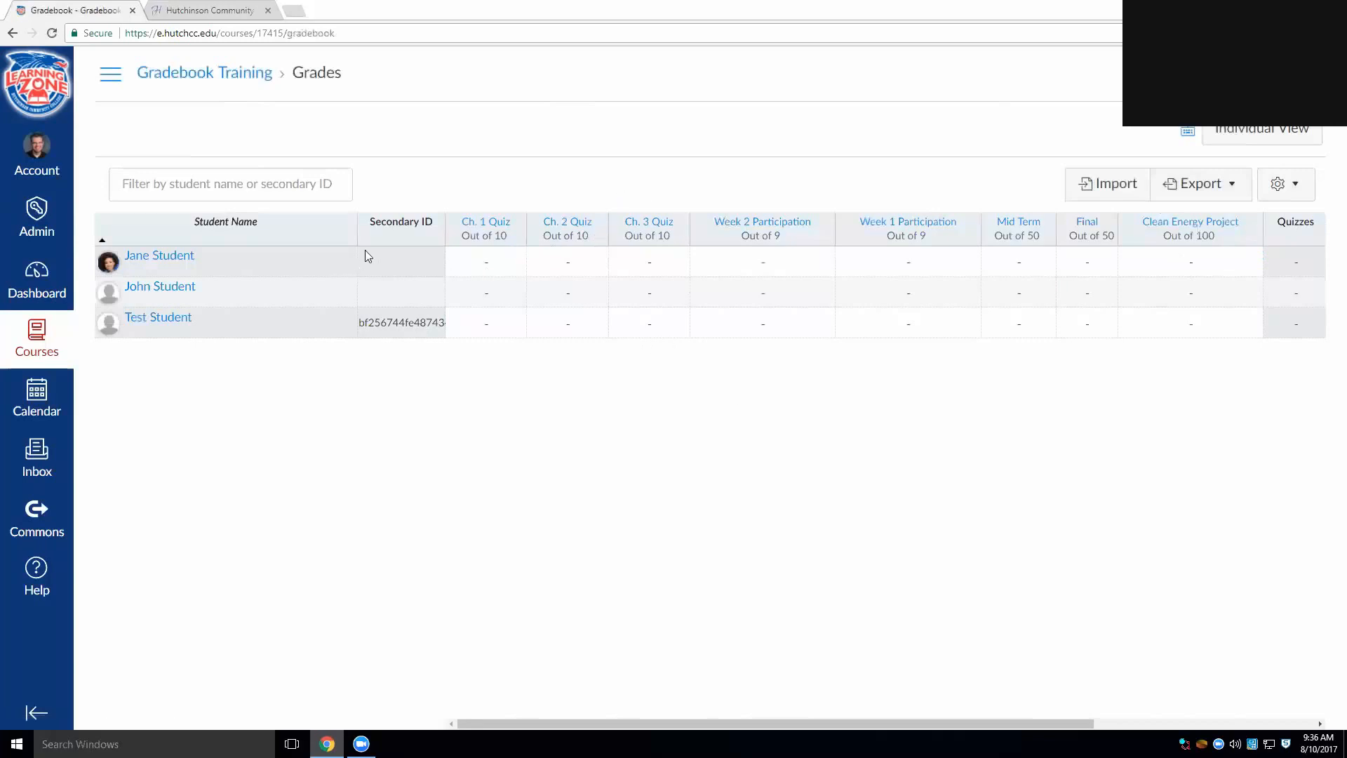
mouse_move(502, 235)
mouse_down()
mouse_move(857, 219)
mouse_move(472, 234)
mouse_move(505, 235)
mouse_up()
click(1290, 186)
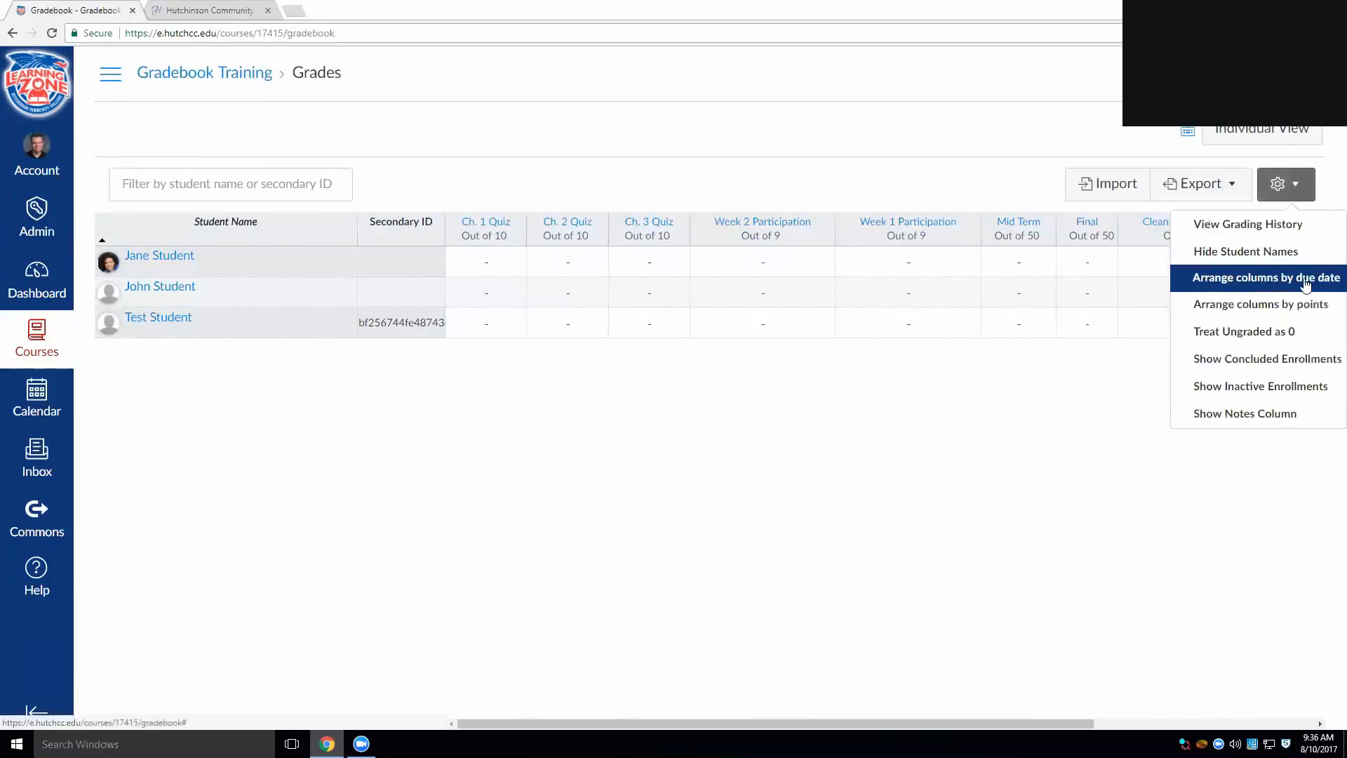
click(1254, 280)
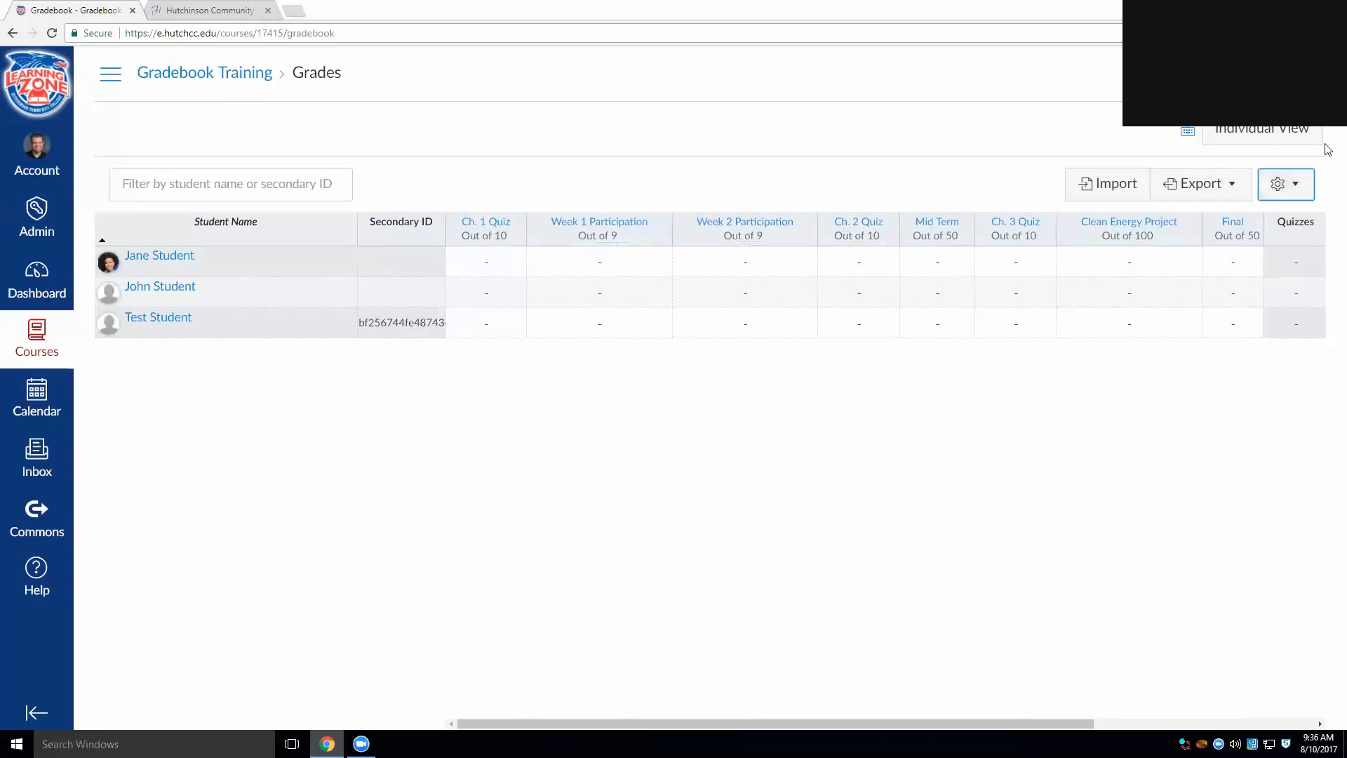
Arrange the gradebook columns by assignment group and place Week 1 Participation before Week 2 Participation.
click(1305, 184)
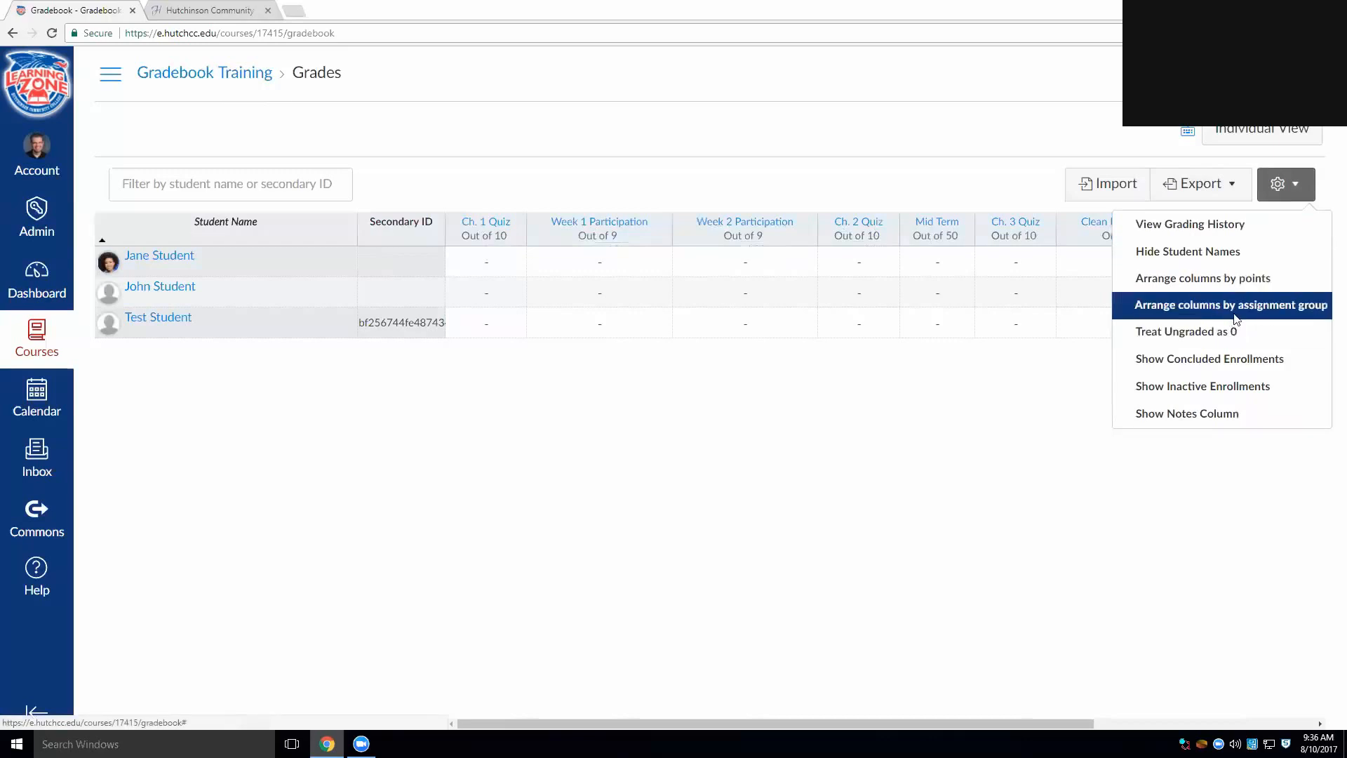
click(1233, 309)
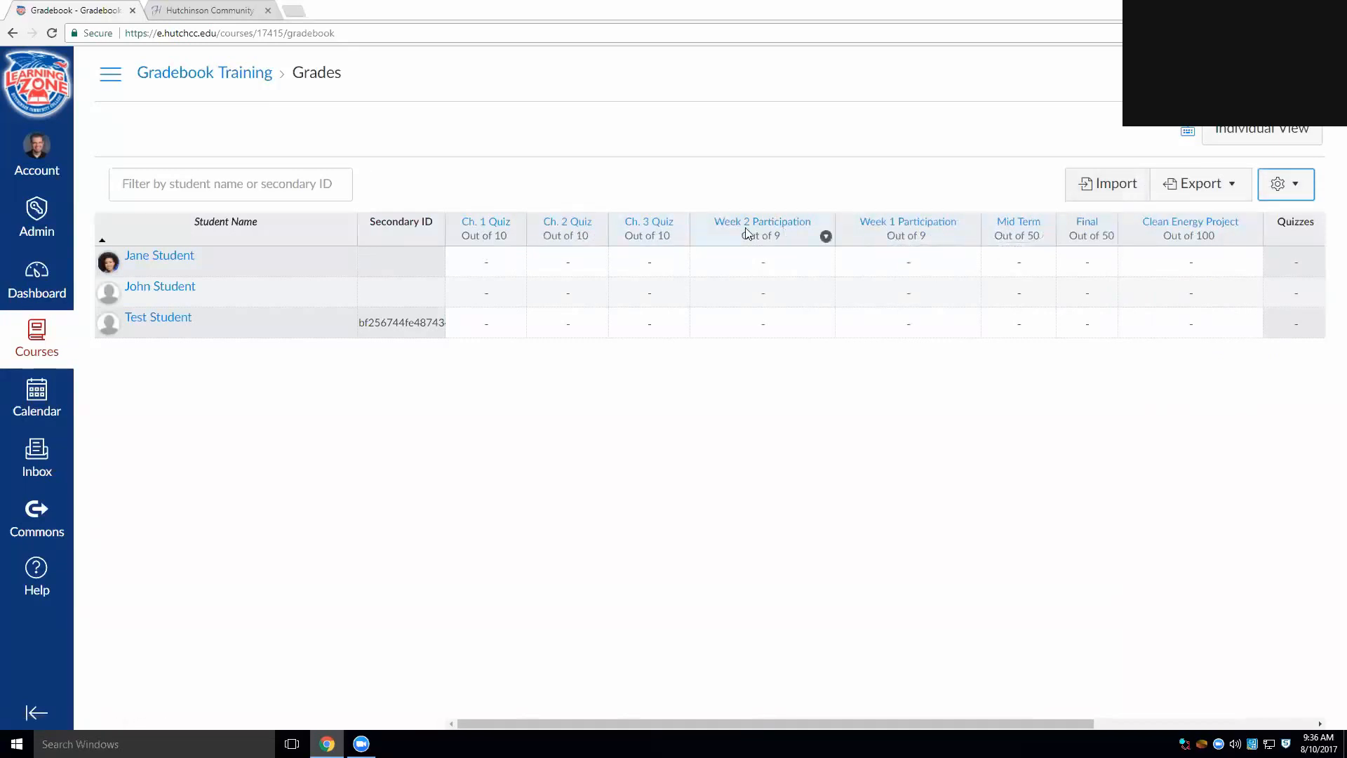
drag(787, 226, 913, 243)
Enter Ch. 1 Quiz scores of 10 for the first student and 8 for the second.
click(490, 271)
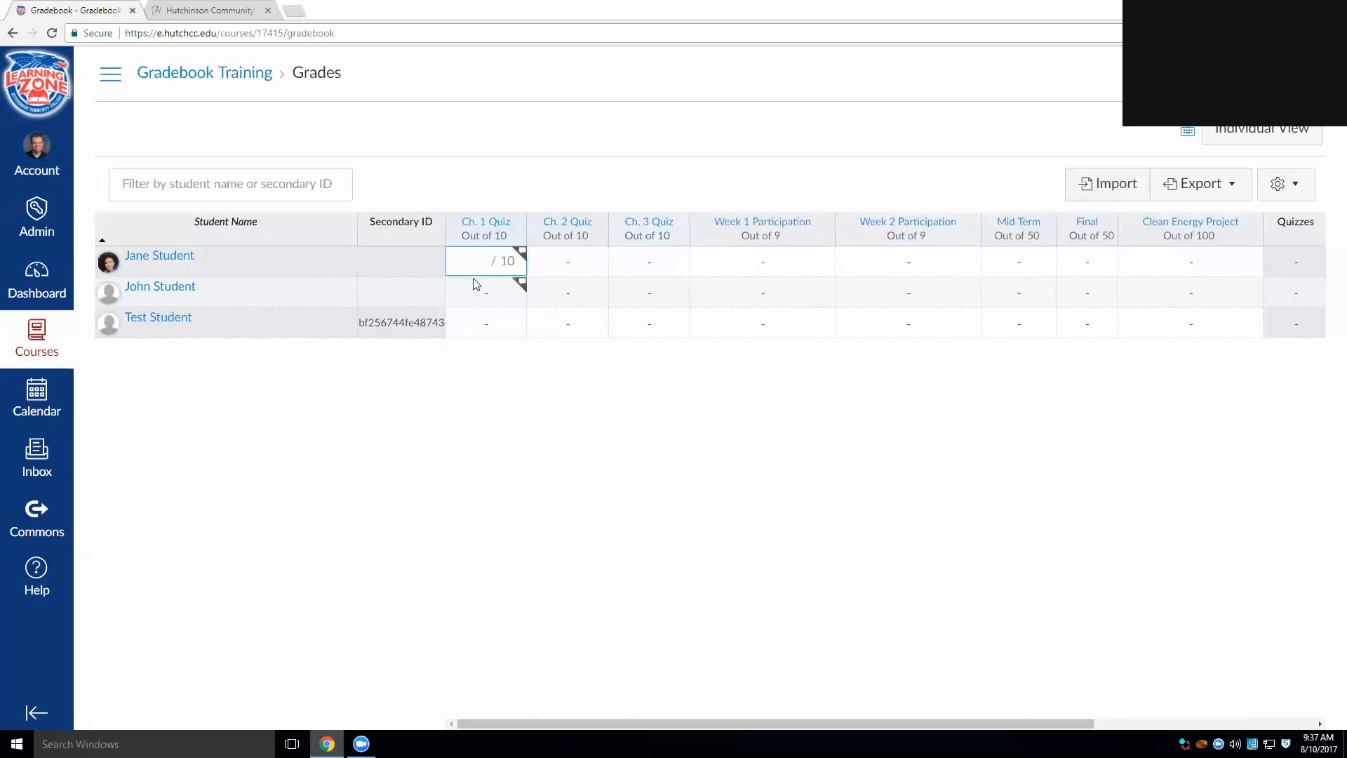
text(10)
click(480, 295)
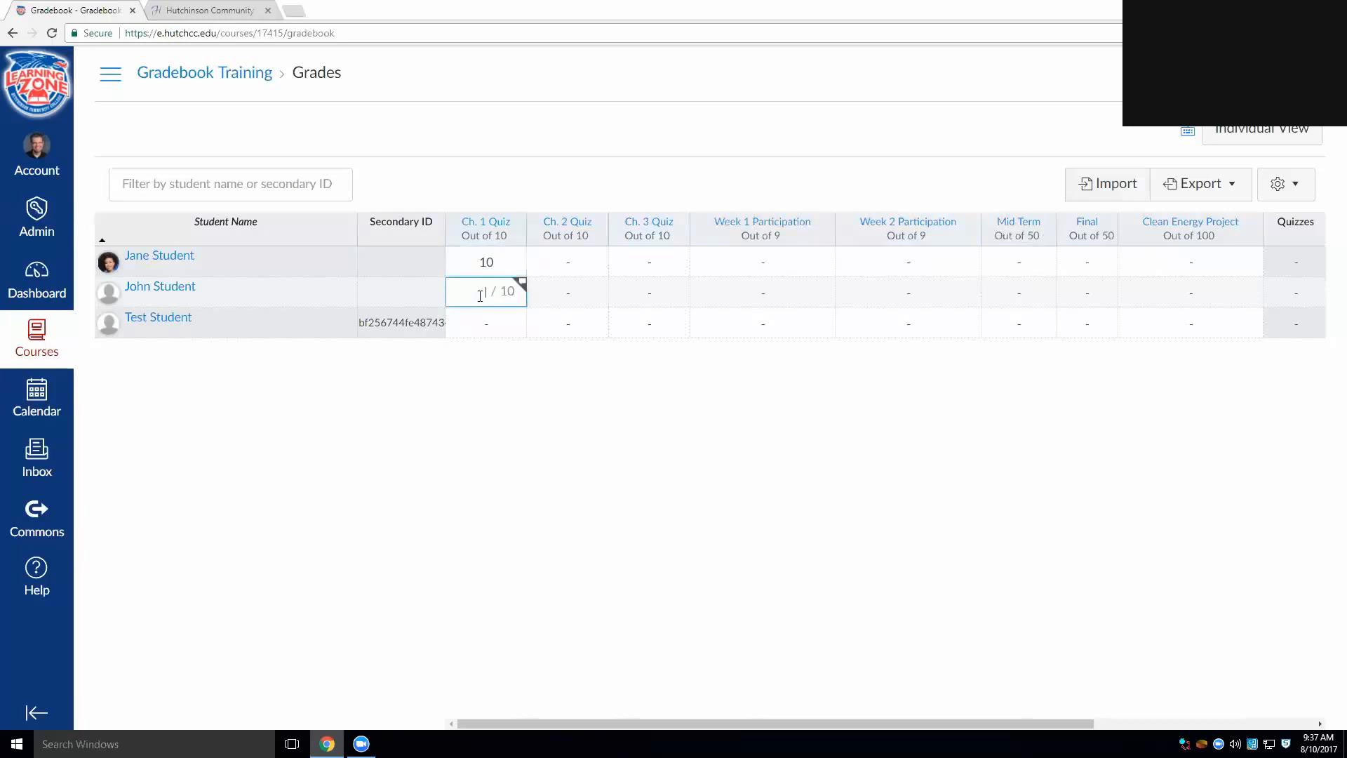
text(8)
key(Right)
key(Right)
key(Right)
key(Left)
key(Left)
key(Up)
key(Right)
key(Down)
key(Left)
key(Right)
key(Right)
key(Up)
key(Down)
key(Left)
key(Left)
key(Left)
key(Up)
key(Right)
key(Down)
key(Down)
key(Right)
key(Up)
key(Up)
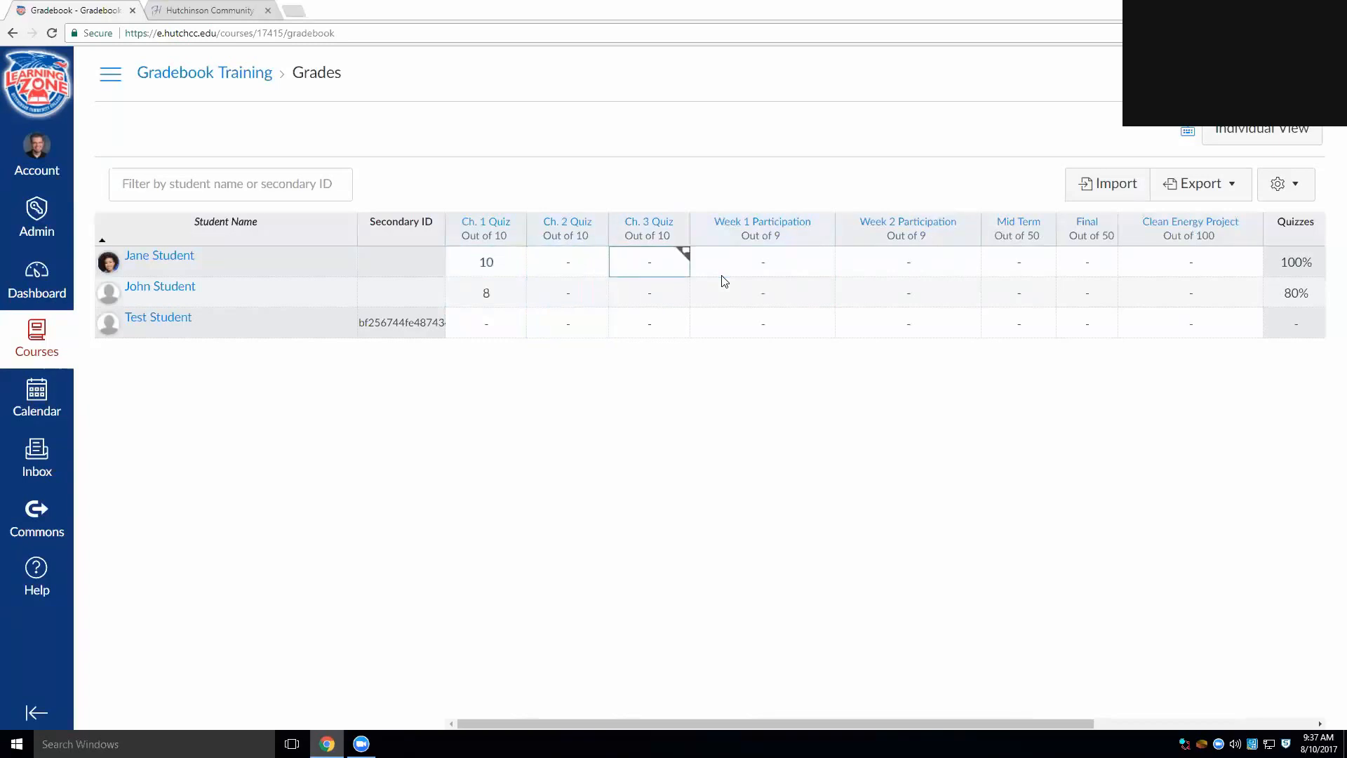
key(Down)
key(Down)
key(Right)
key(Up)
key(Up)
key(Down)
key(Down)
key(Right)
key(Up)
key(Up)
Enter Ch. 2 Quiz scores of 8 for the first student and 9 for the second.
click(554, 268)
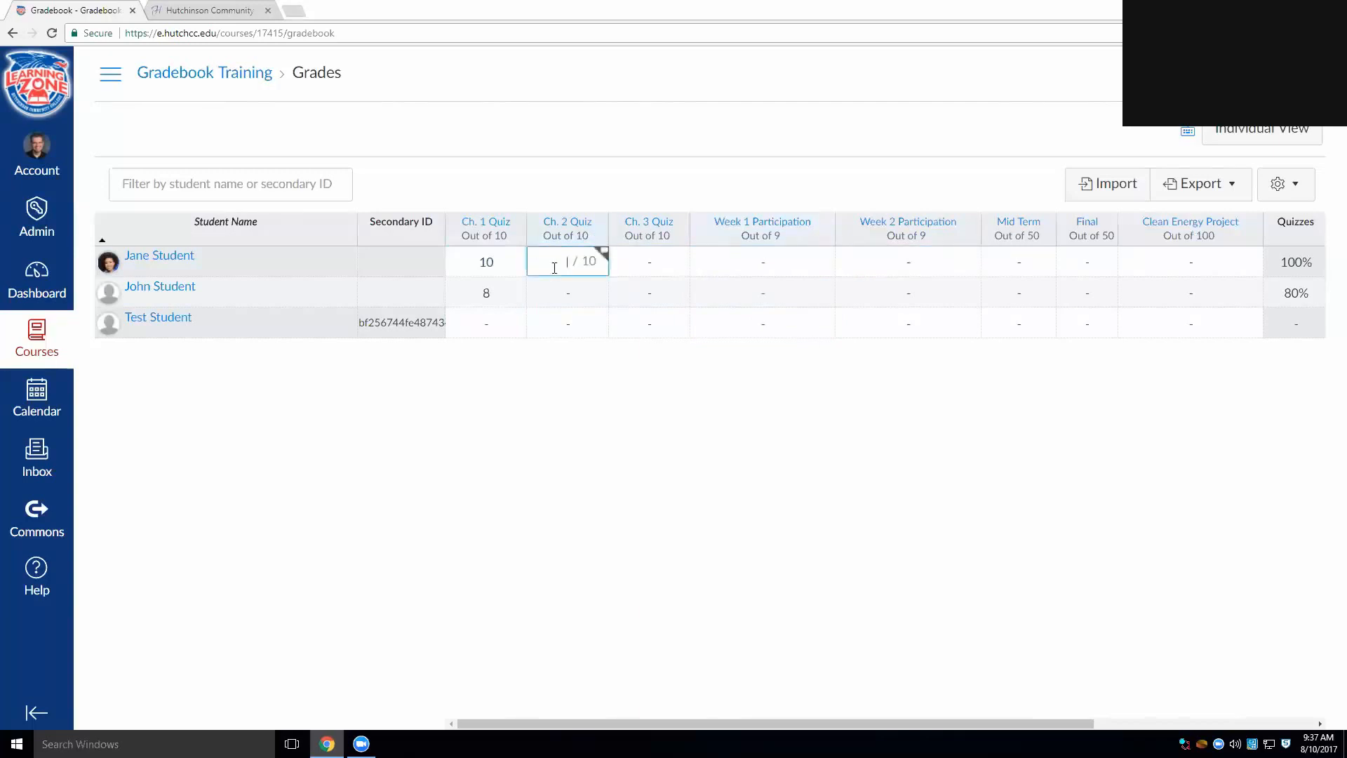
text(8)
key(Return)
text(9)
key(Return)
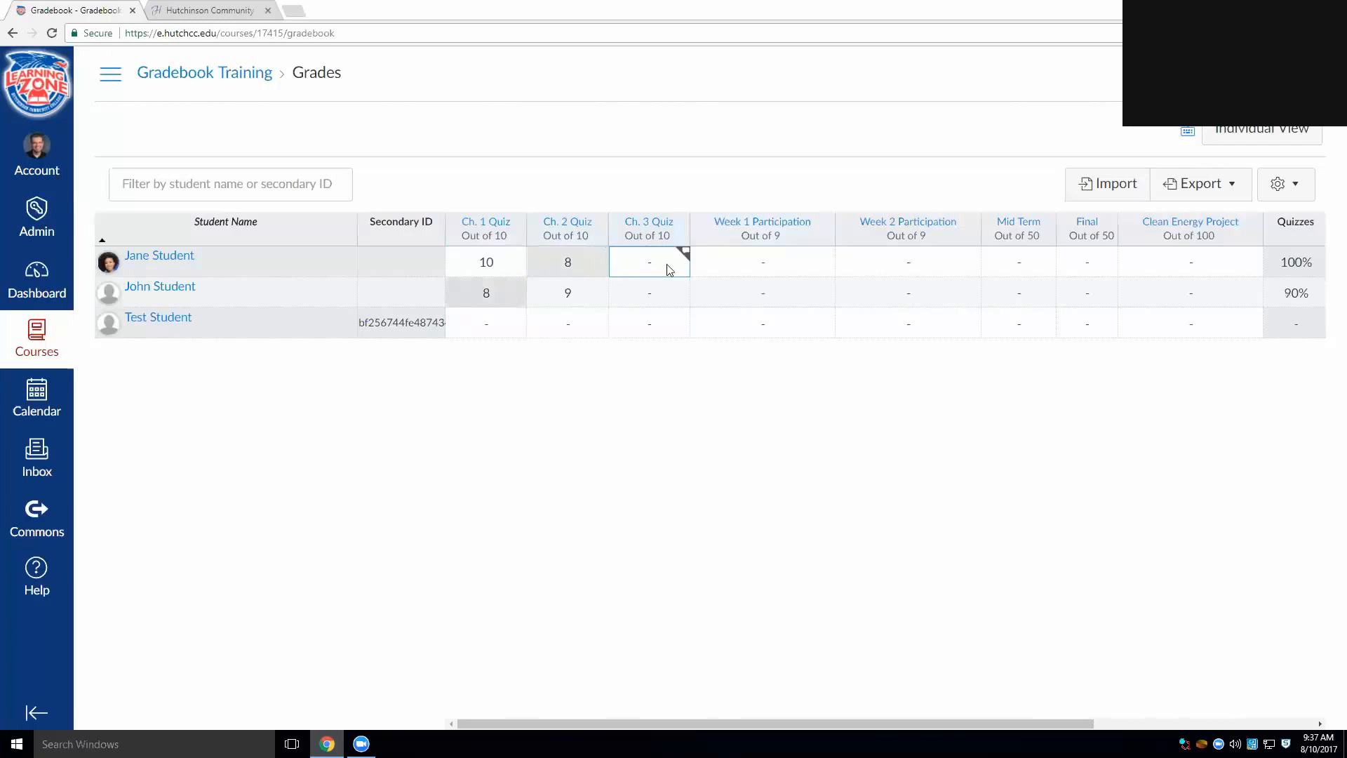
Enter Ch. 3 Quiz scores of 9 for the first student and 10 for the second.
click(635, 265)
text(9)
key(Return)
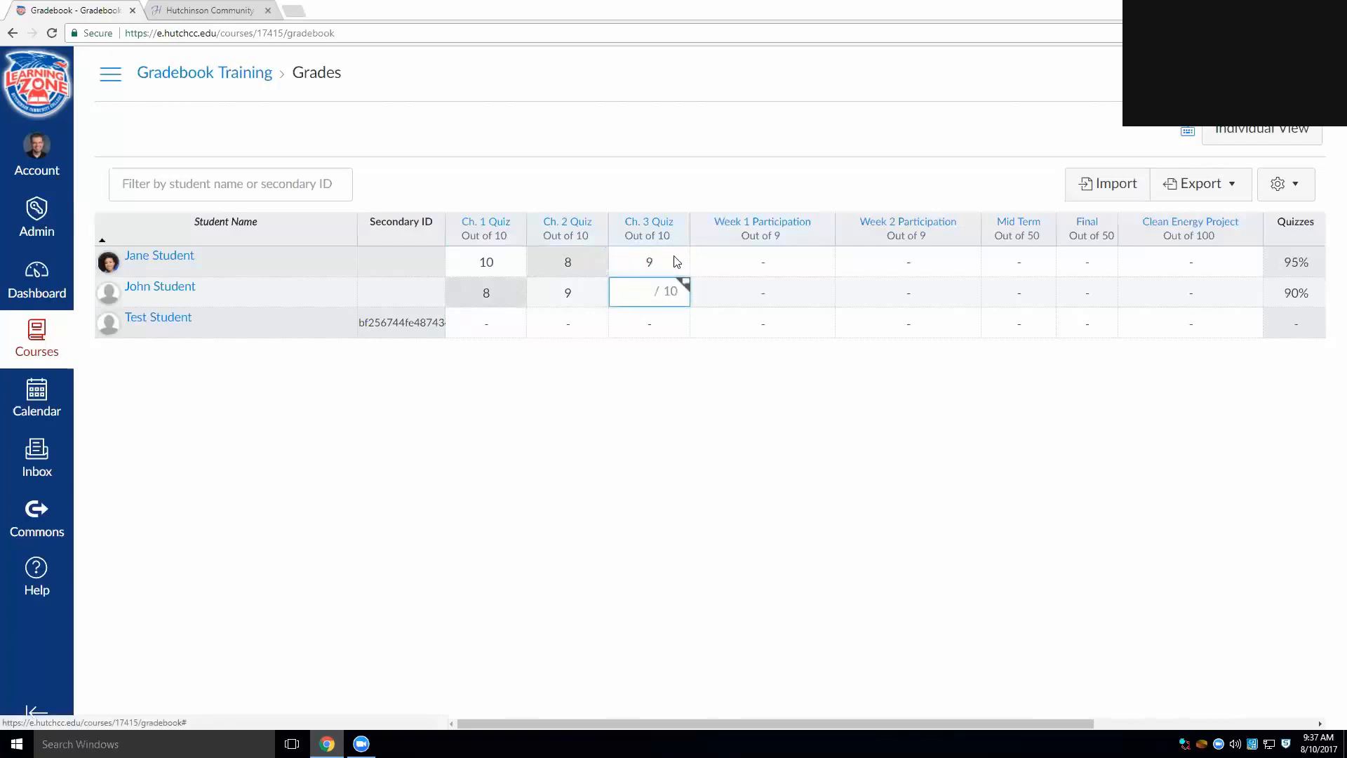
text(10)
key(Return)
key(Return)
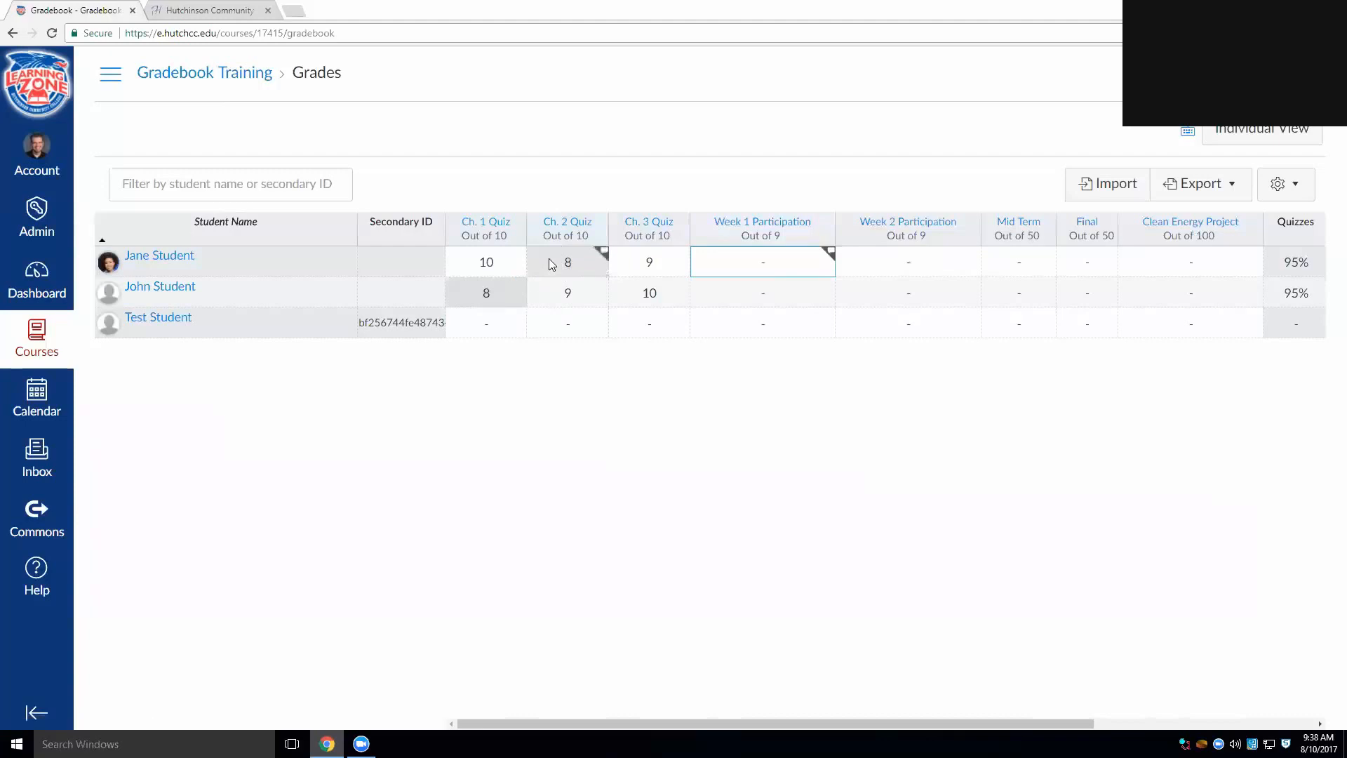
Change the first student's Ch. 3 Quiz score to 7.
click(646, 263)
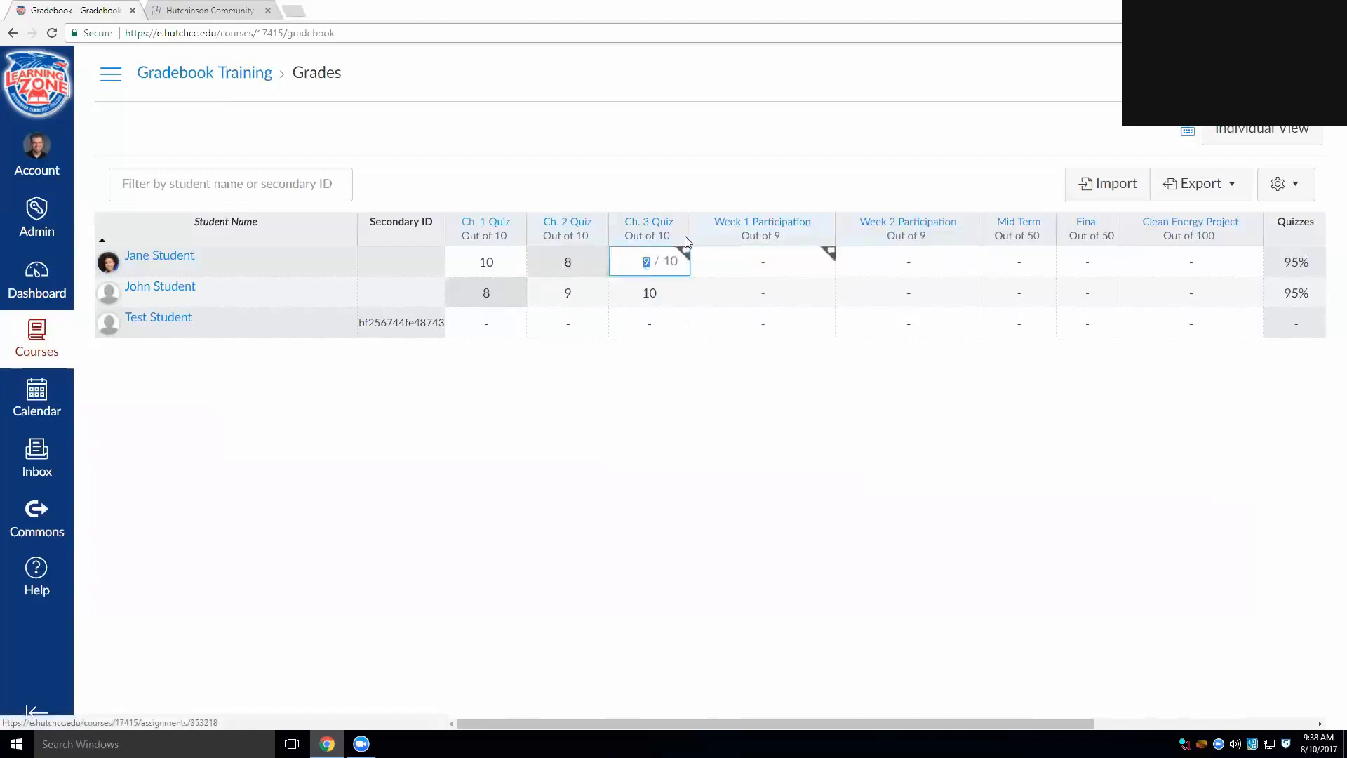
text(7)
key(Return)
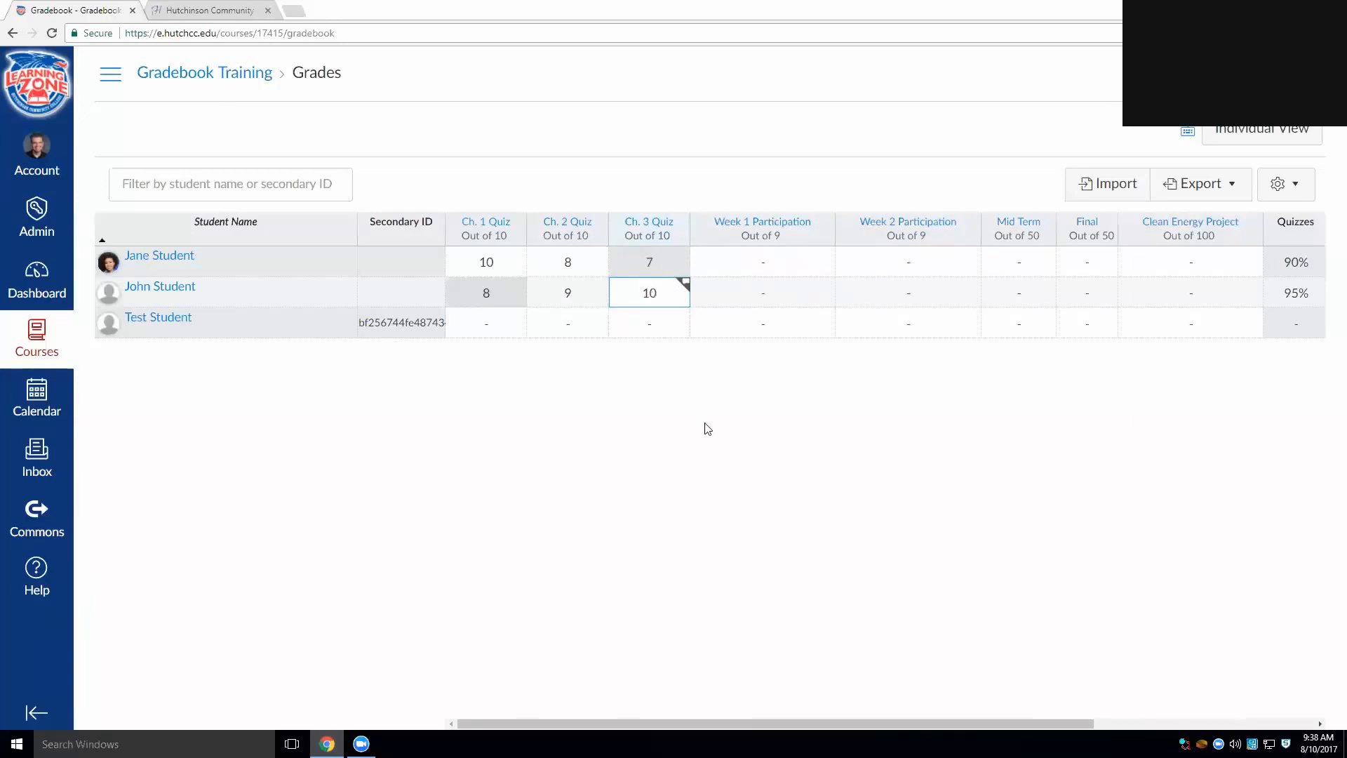
Enter a Week 1 Participation score of 9 for each of the first two students.
click(748, 269)
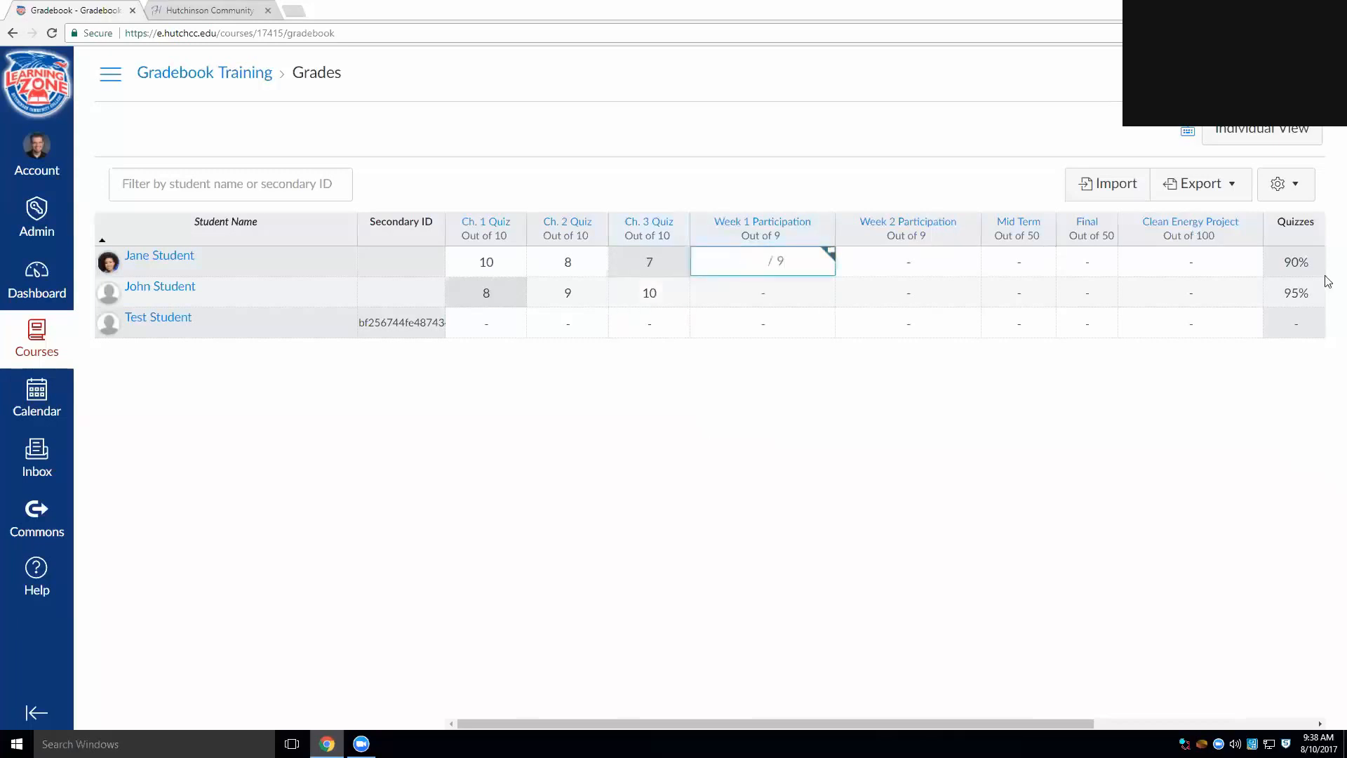
key(Return)
text(9)
key(Return)
key(Return)
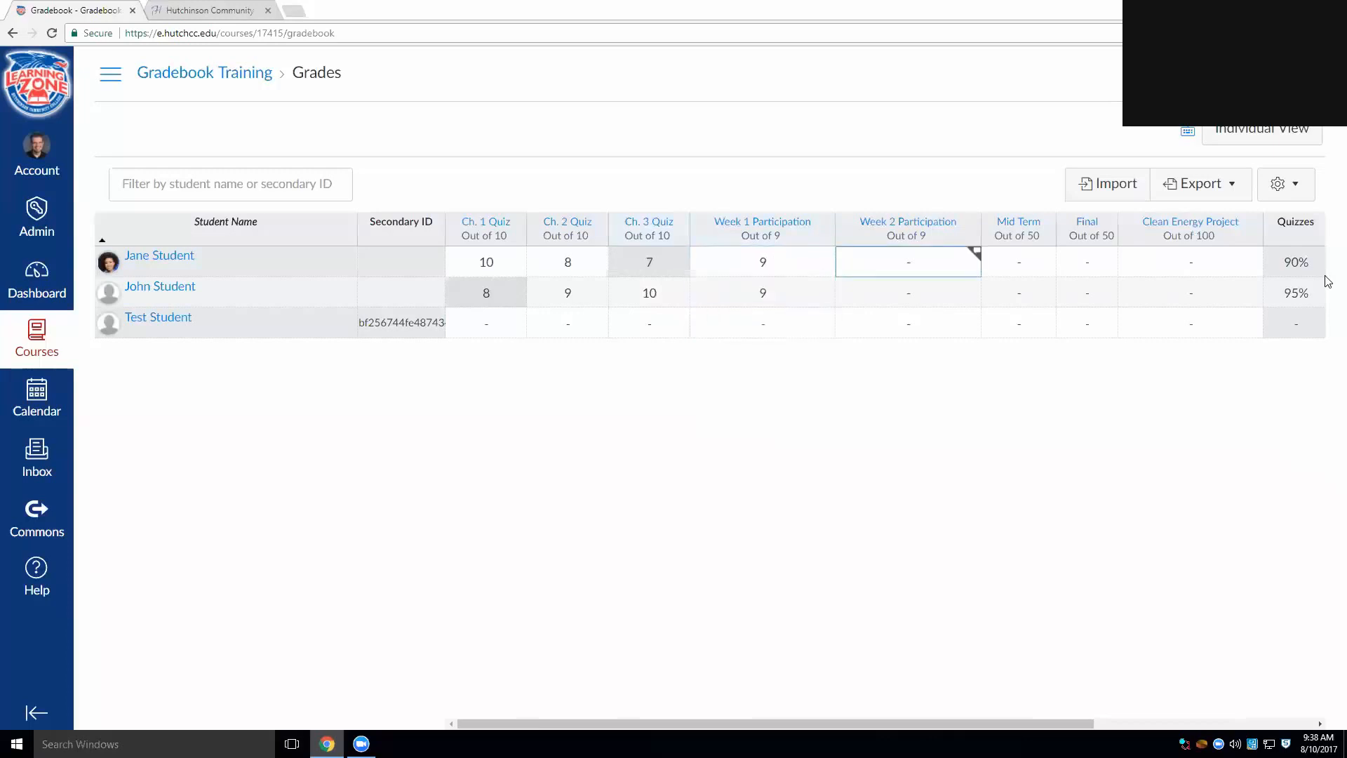
Enter a Week 2 Participation score of 9 for the second student.
key(Return)
key(Return)
text(9)
key(Return)
key(Return)
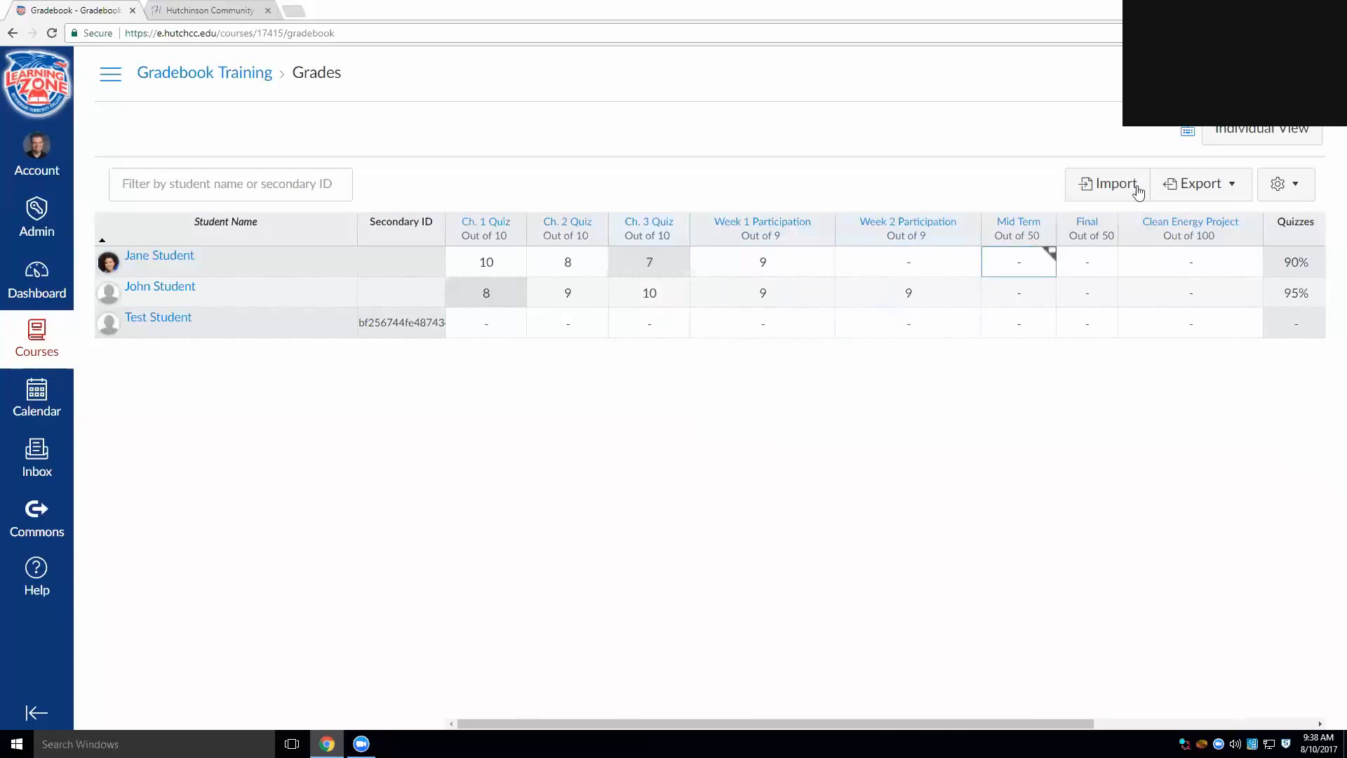
Enter the first student's Week 2 Participation score, correcting the mistyped 89 to 9.
click(971, 255)
text(89)
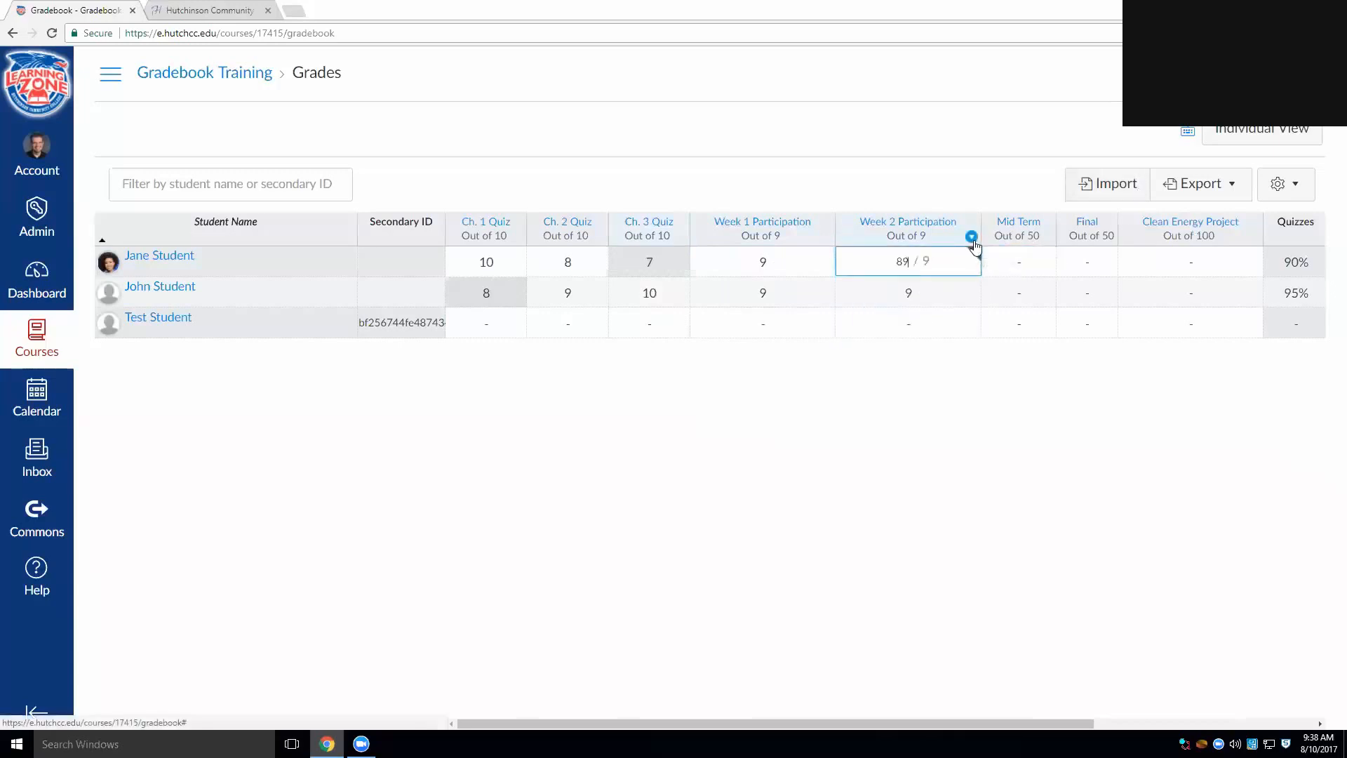
key(Return)
click(904, 266)
text(9)
key(Return)
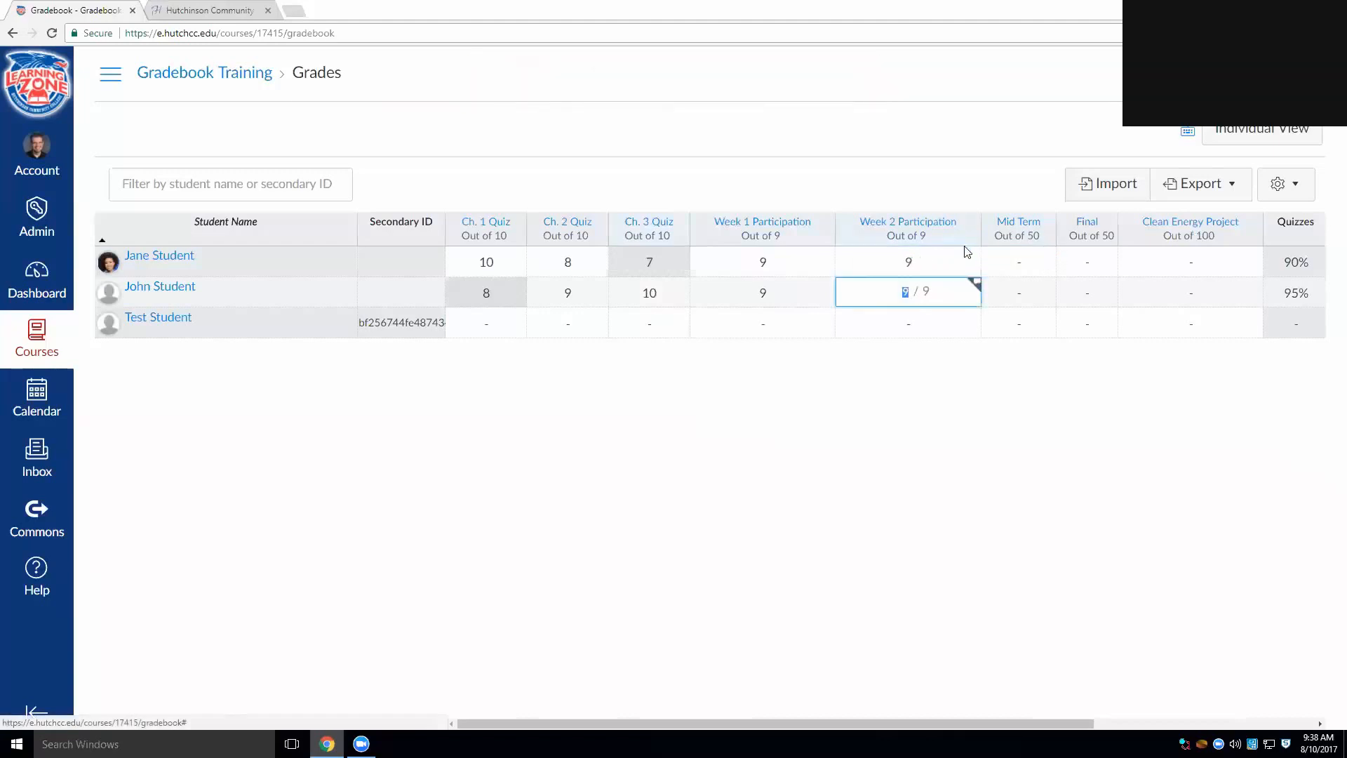
key(Return)
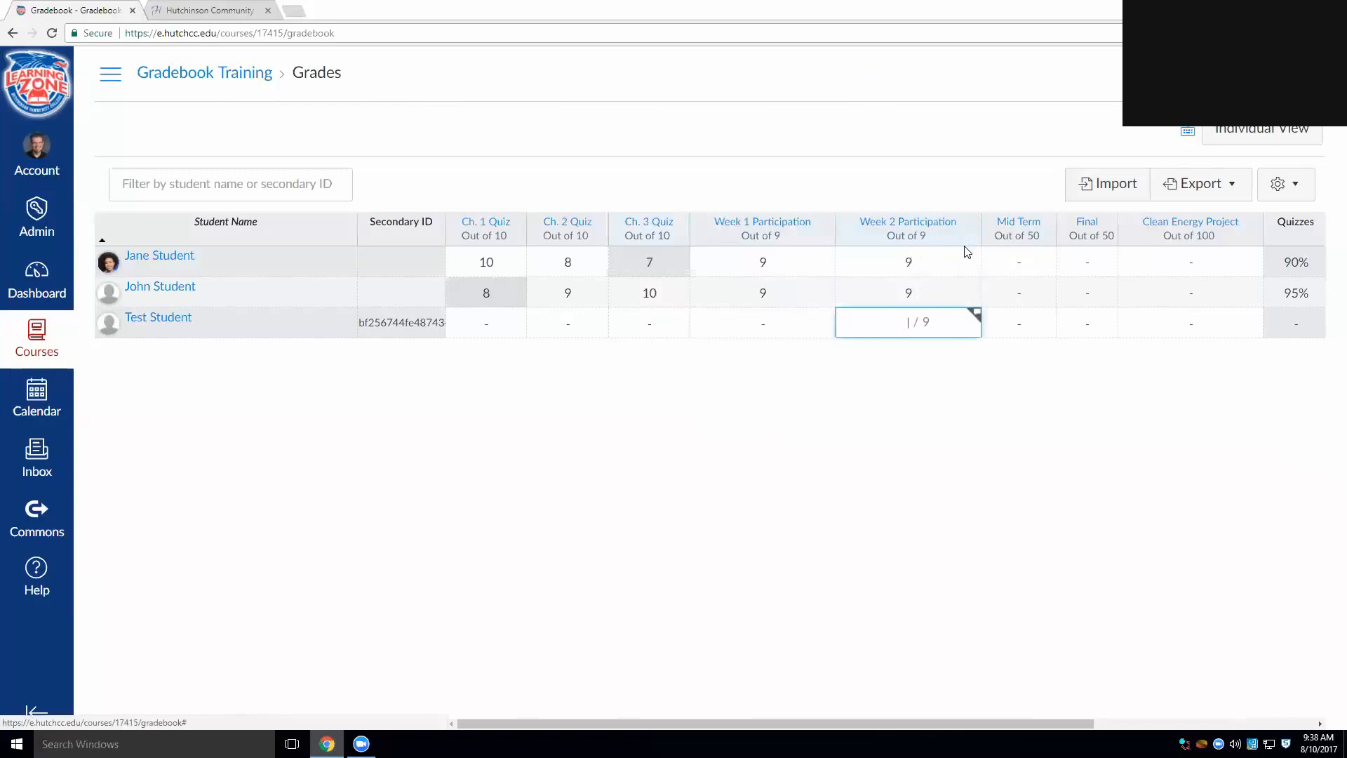
key(Return)
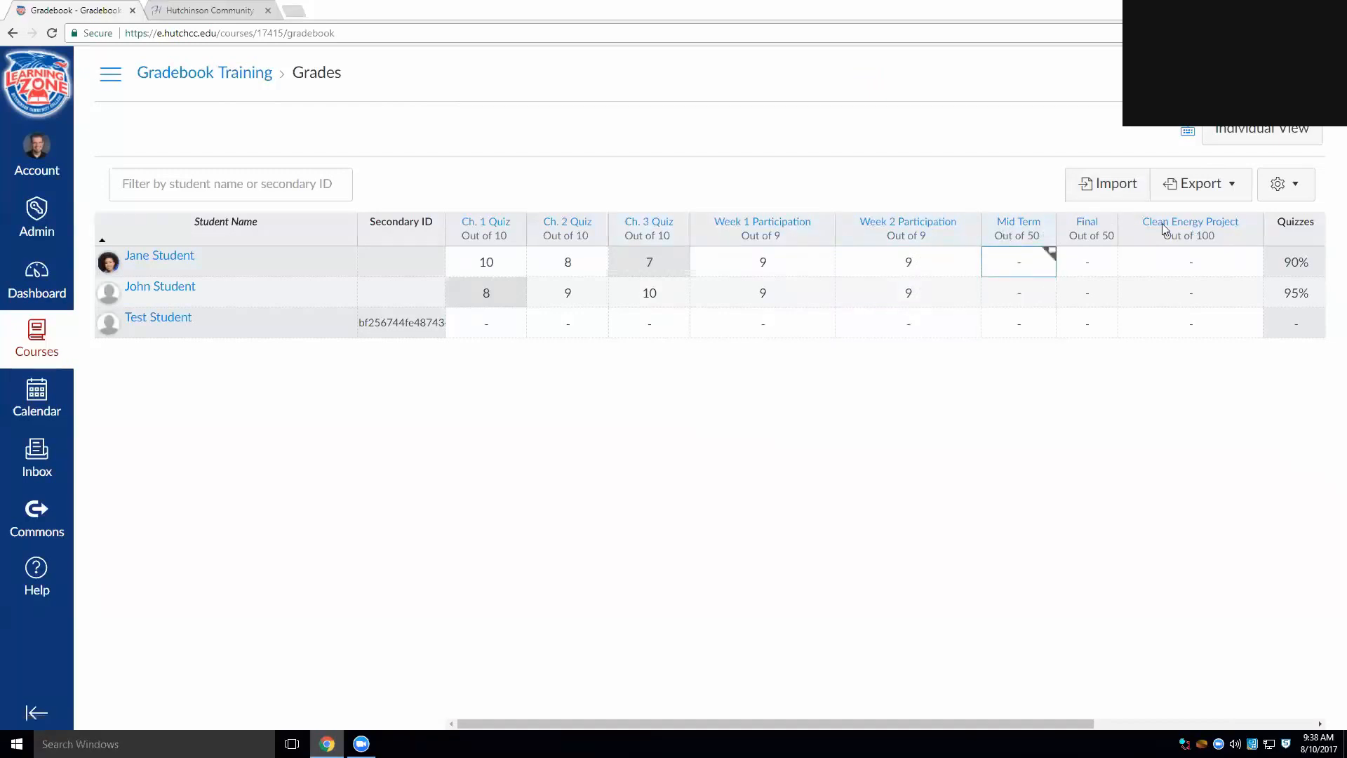
Enter Mid Term scores of 48 for the first student and 30 for the second.
click(1016, 289)
click(1014, 271)
text(54)
key(BackSpace)
key(BackSpace)
text(48)
key(Return)
text(30)
key(Return)
key(Return)
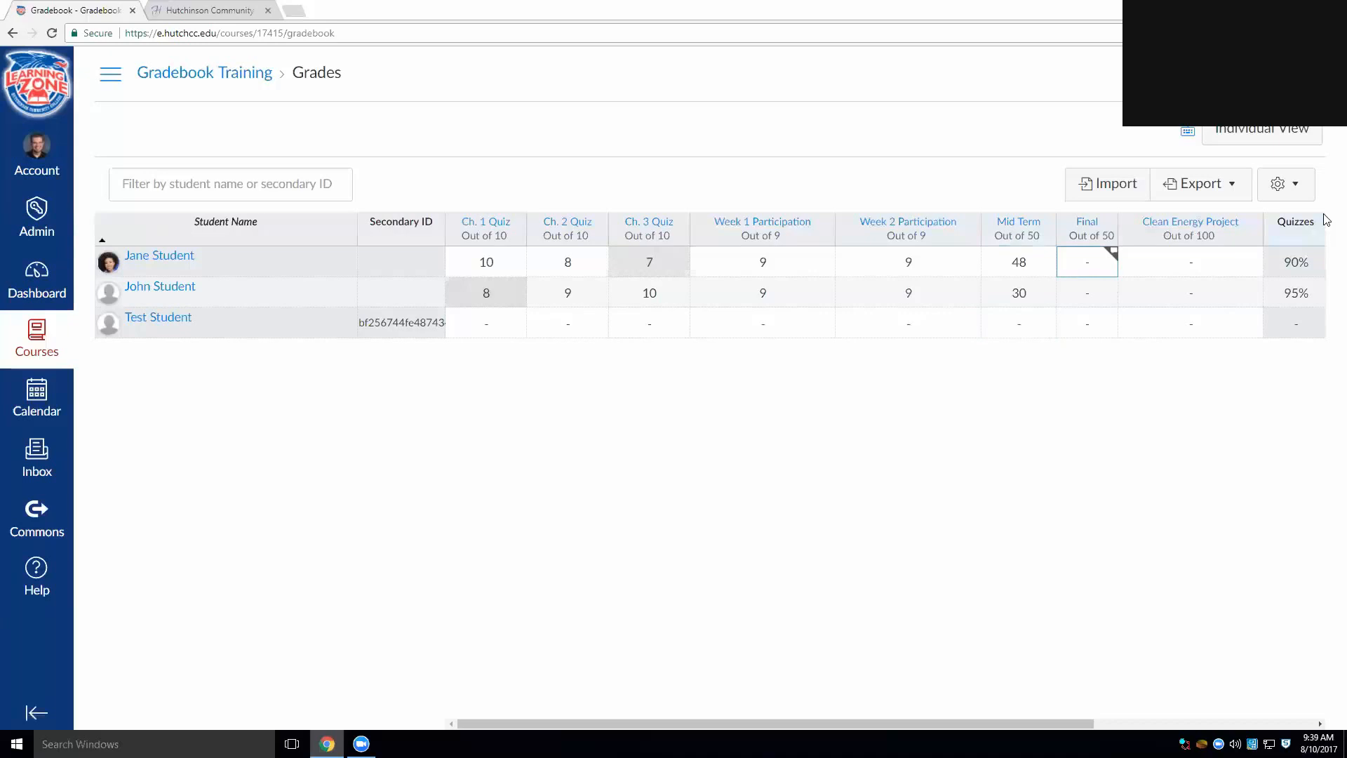
Enter Final scores of 45 for the first student and 35 for the second.
click(1076, 272)
key(Return)
text(35)
key(Return)
click(1114, 264)
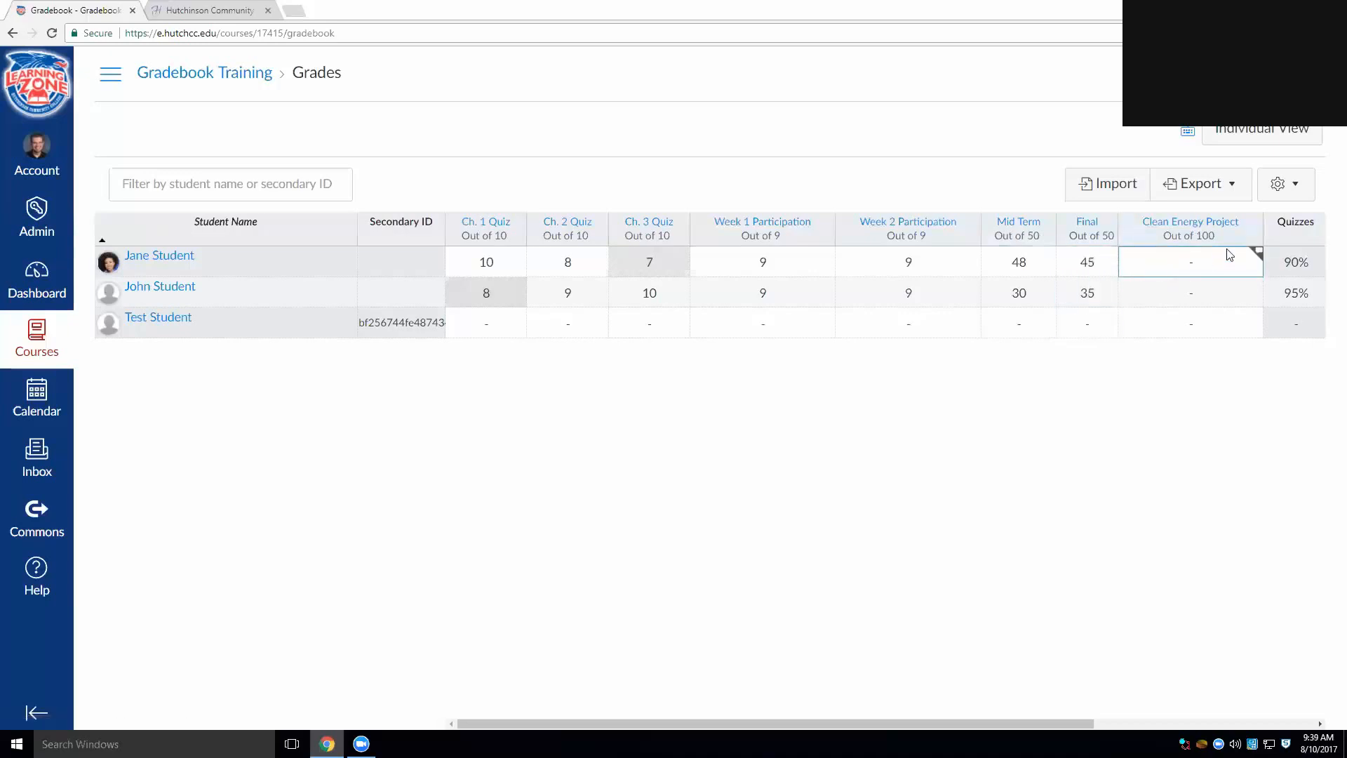
Enter Clean Energy Project scores of 98 for the first student and 96 for the second, leaving the test student ungraded.
click(1194, 292)
click(1197, 265)
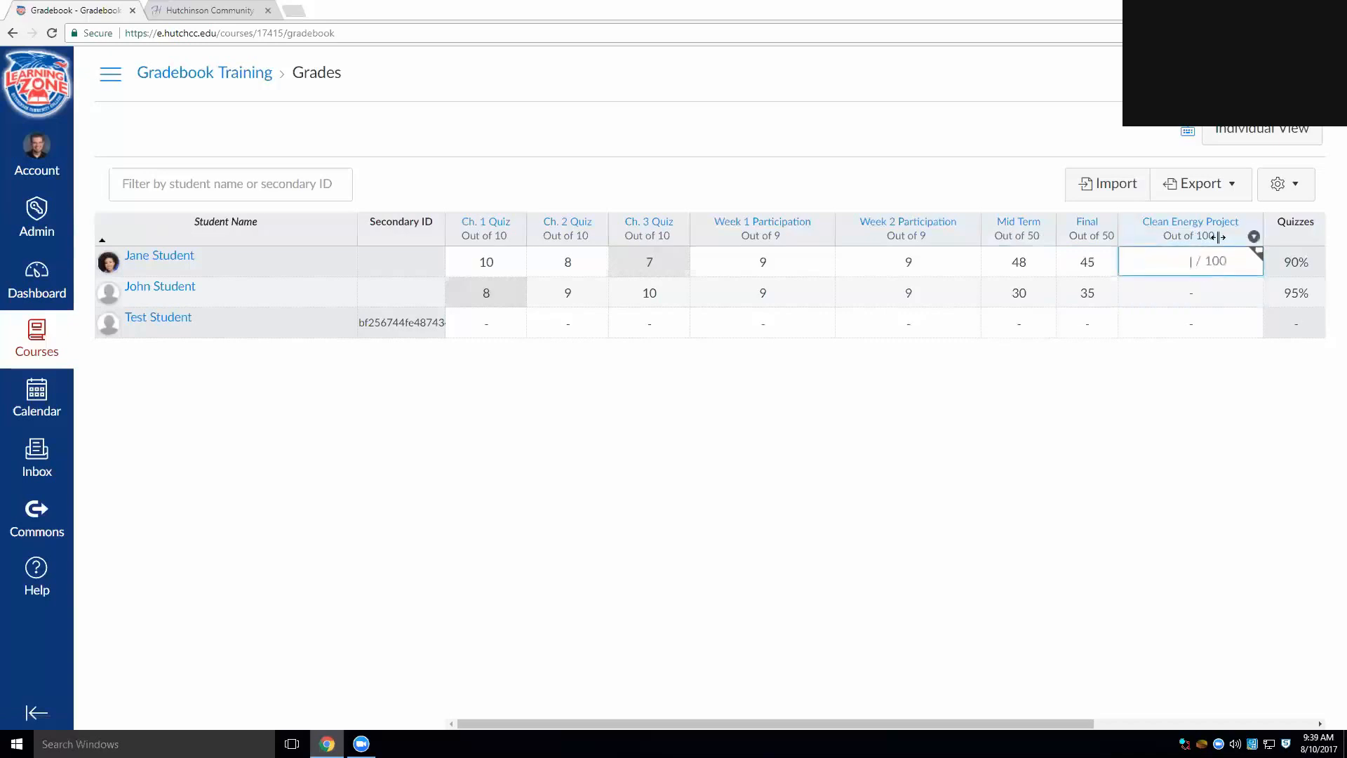
key(Return)
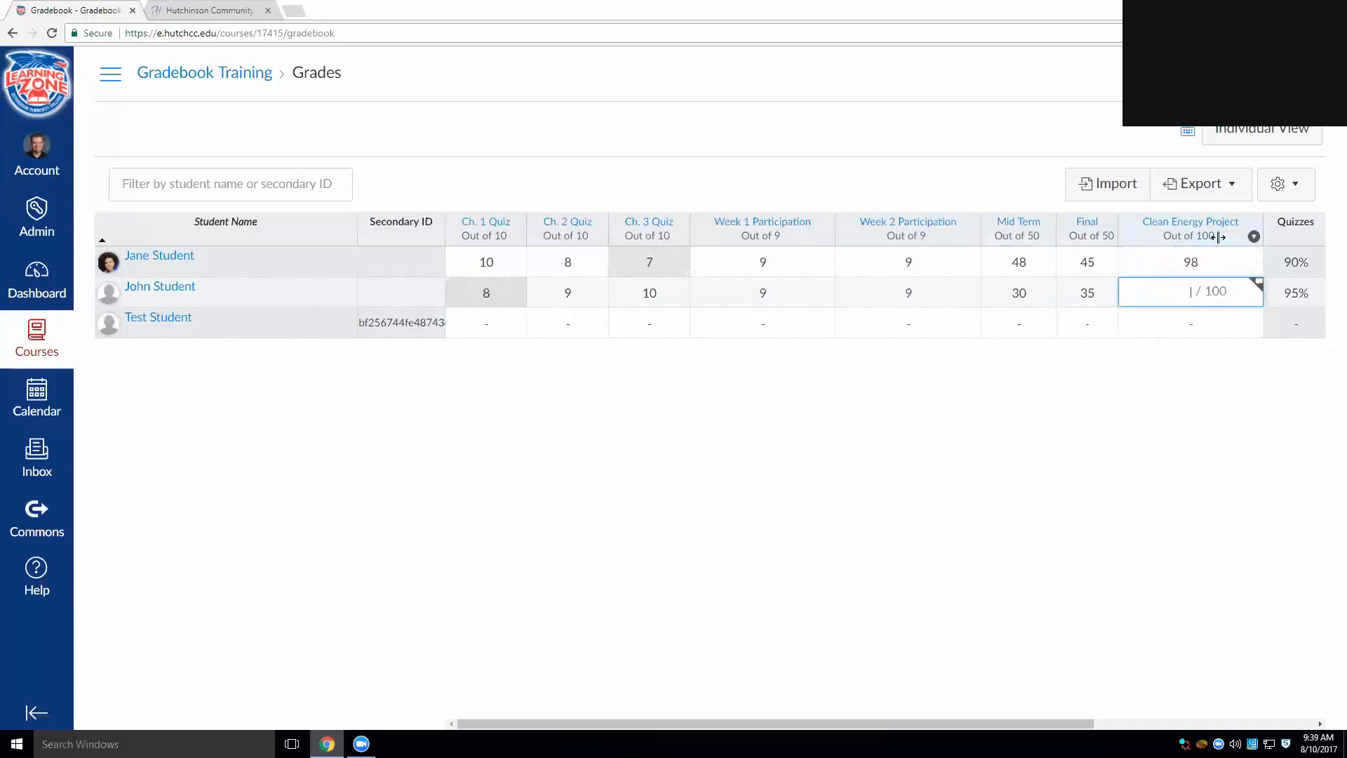
key(Return)
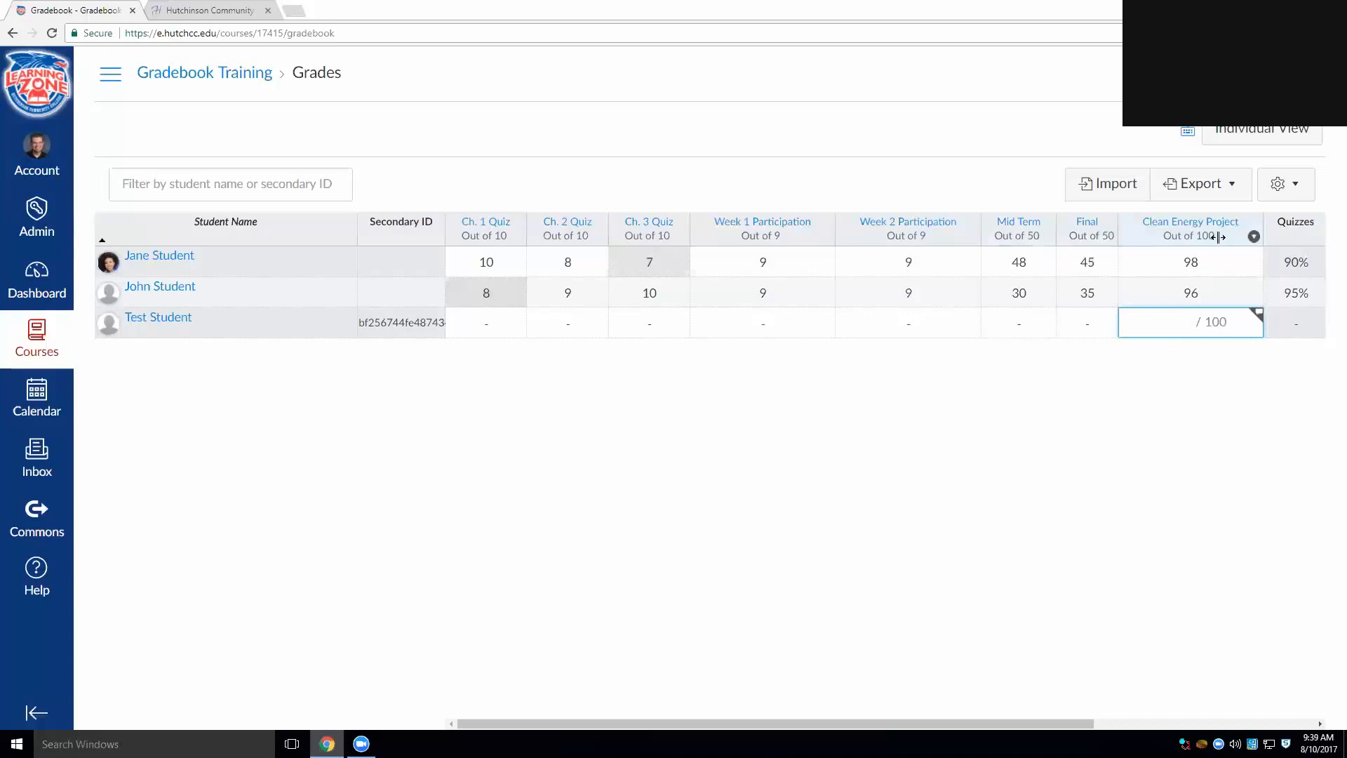
key(Escape)
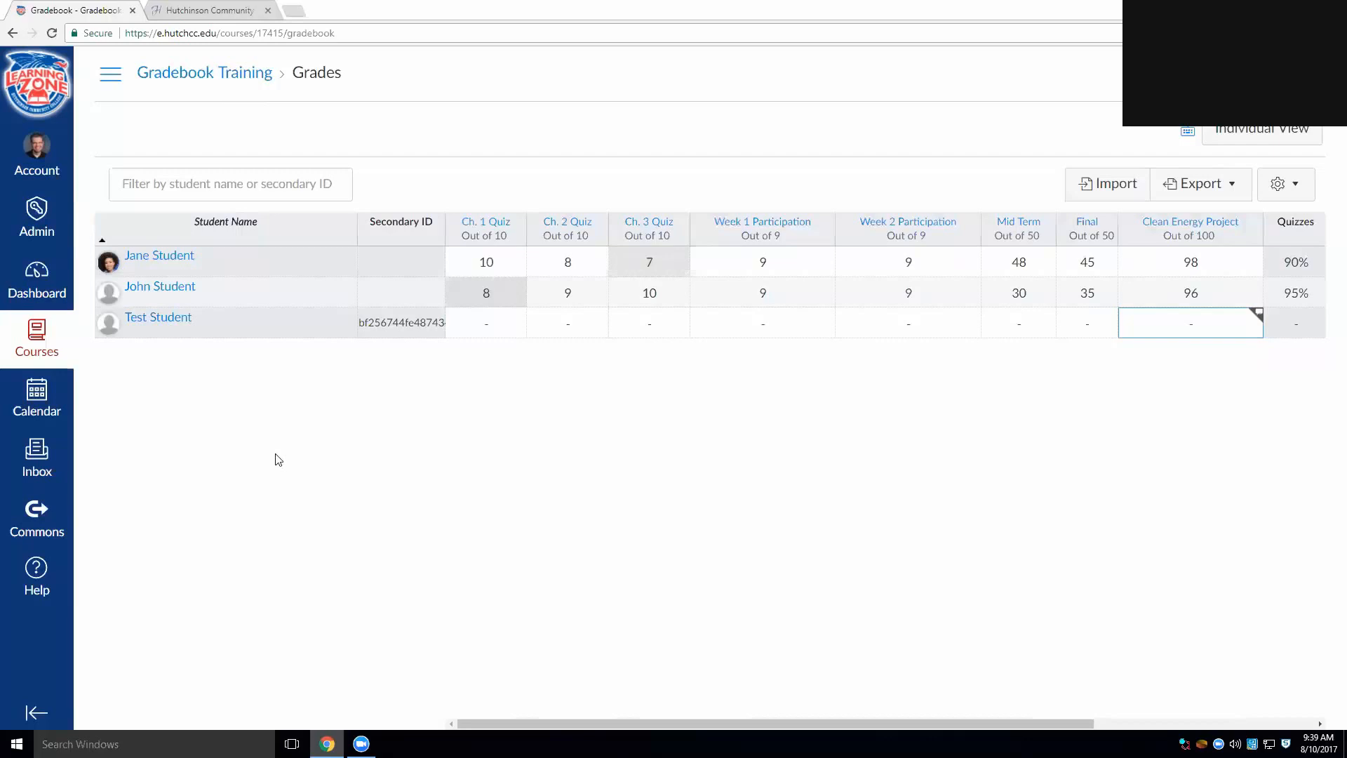
Switch the Gradebook Training course to Student View through the course settings.
click(210, 73)
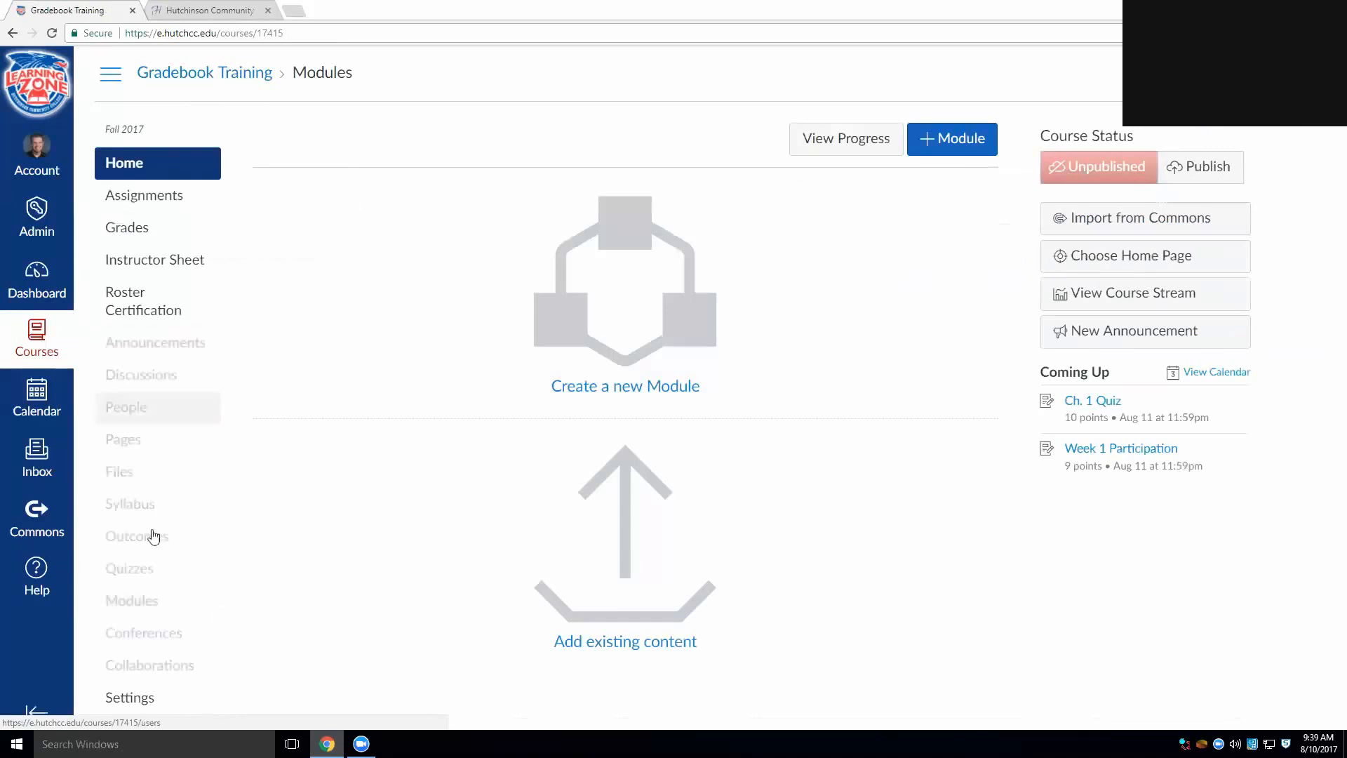
click(123, 699)
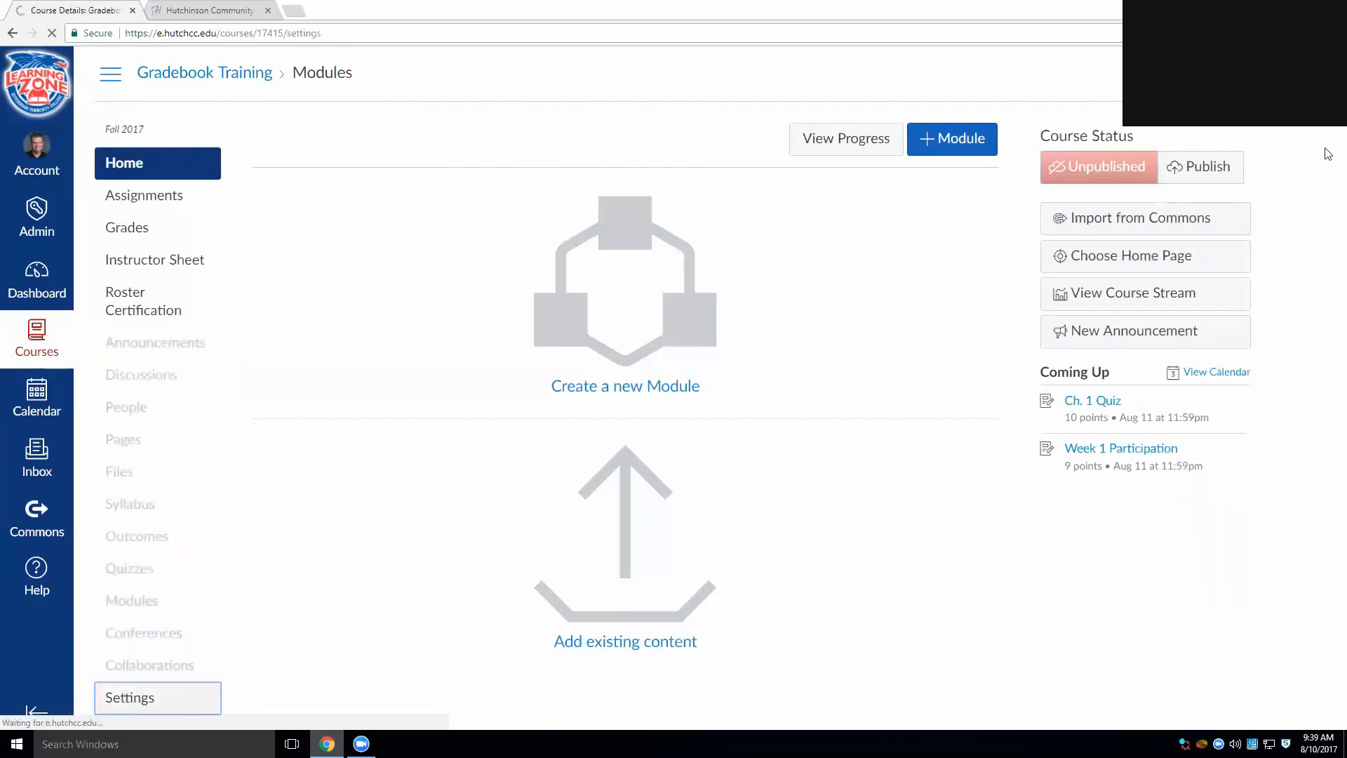
click(1121, 188)
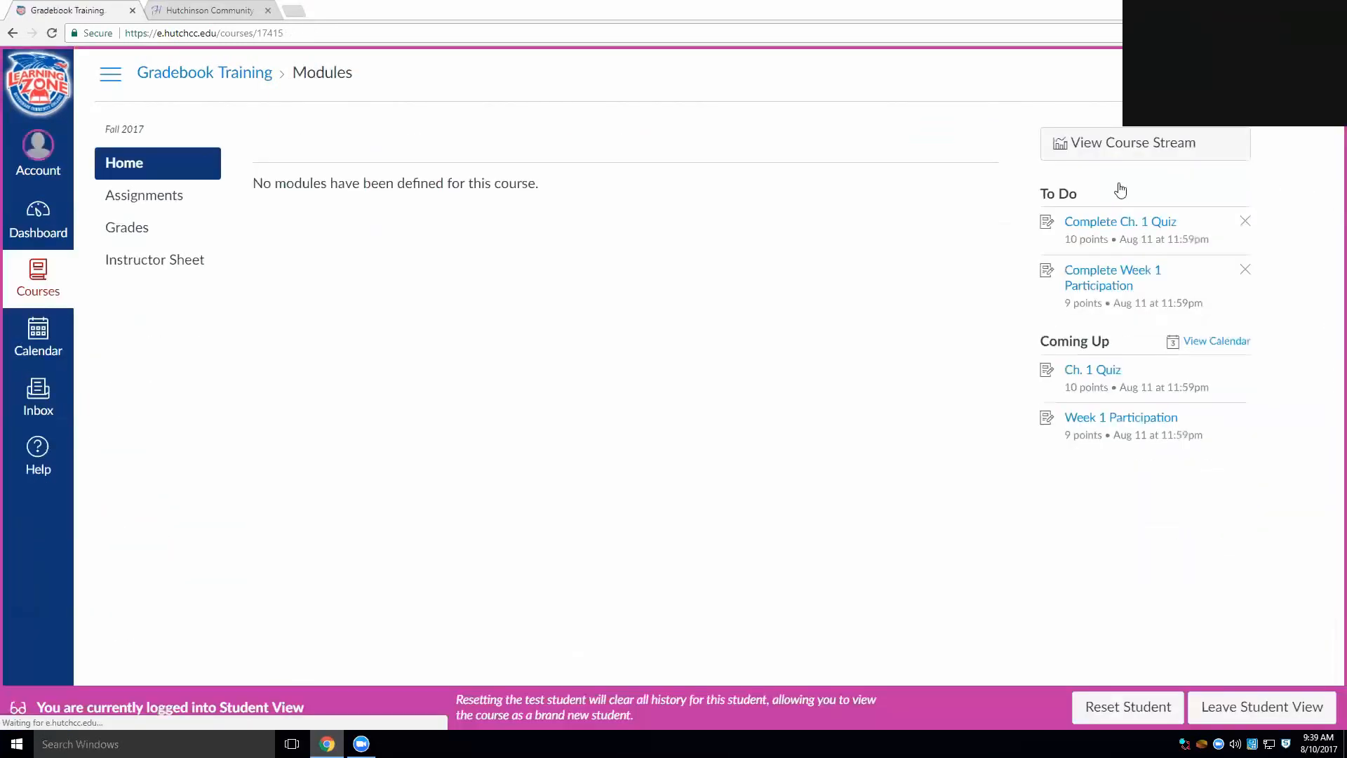
Look over the upcoming assignments with their due dates and points as a student sees them.
click(170, 199)
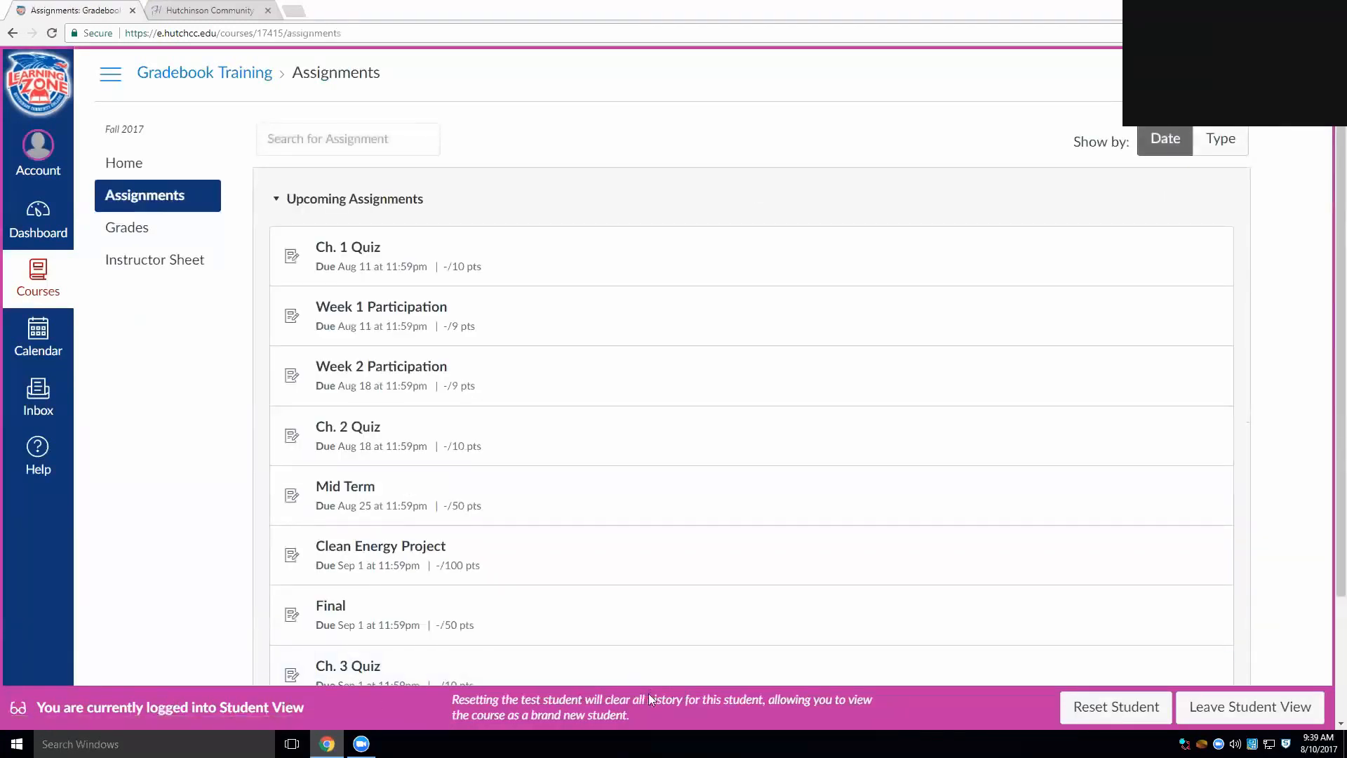
scroll(460, 331, down, 2)
scroll(459, 332, up, 2)
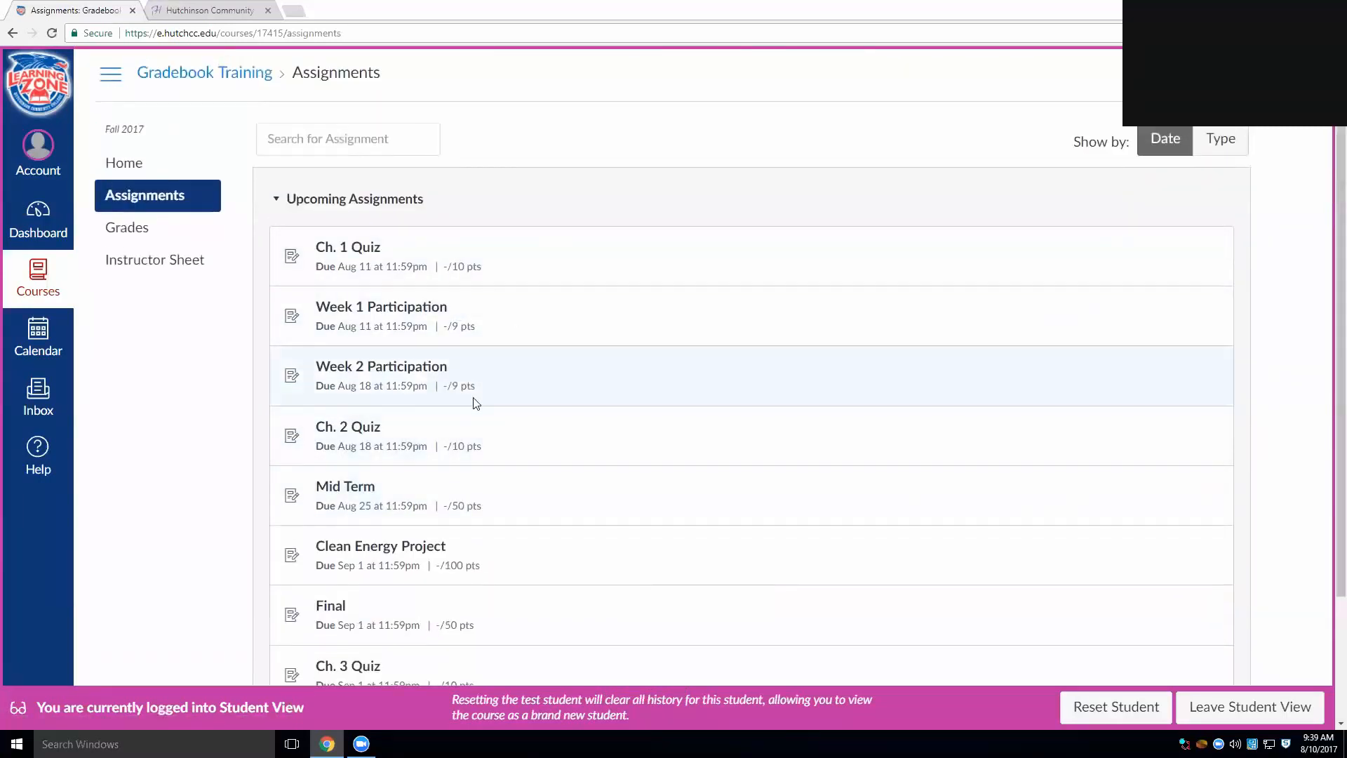
scroll(488, 404, down, 1)
scroll(487, 403, down, 2)
scroll(533, 536, up, 3)
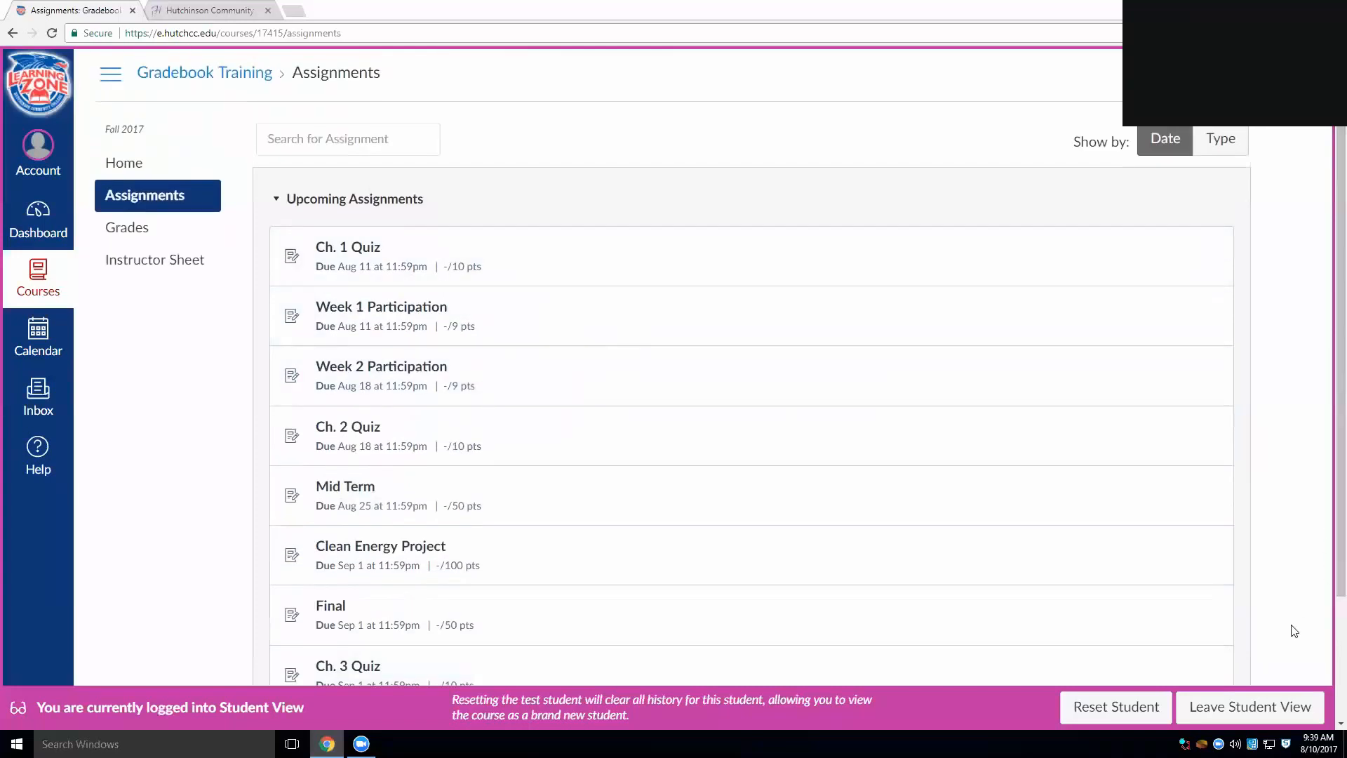
Return from Student View to the gradebook and examine the points behind the Participation and Quizzes group percentages.
click(1235, 706)
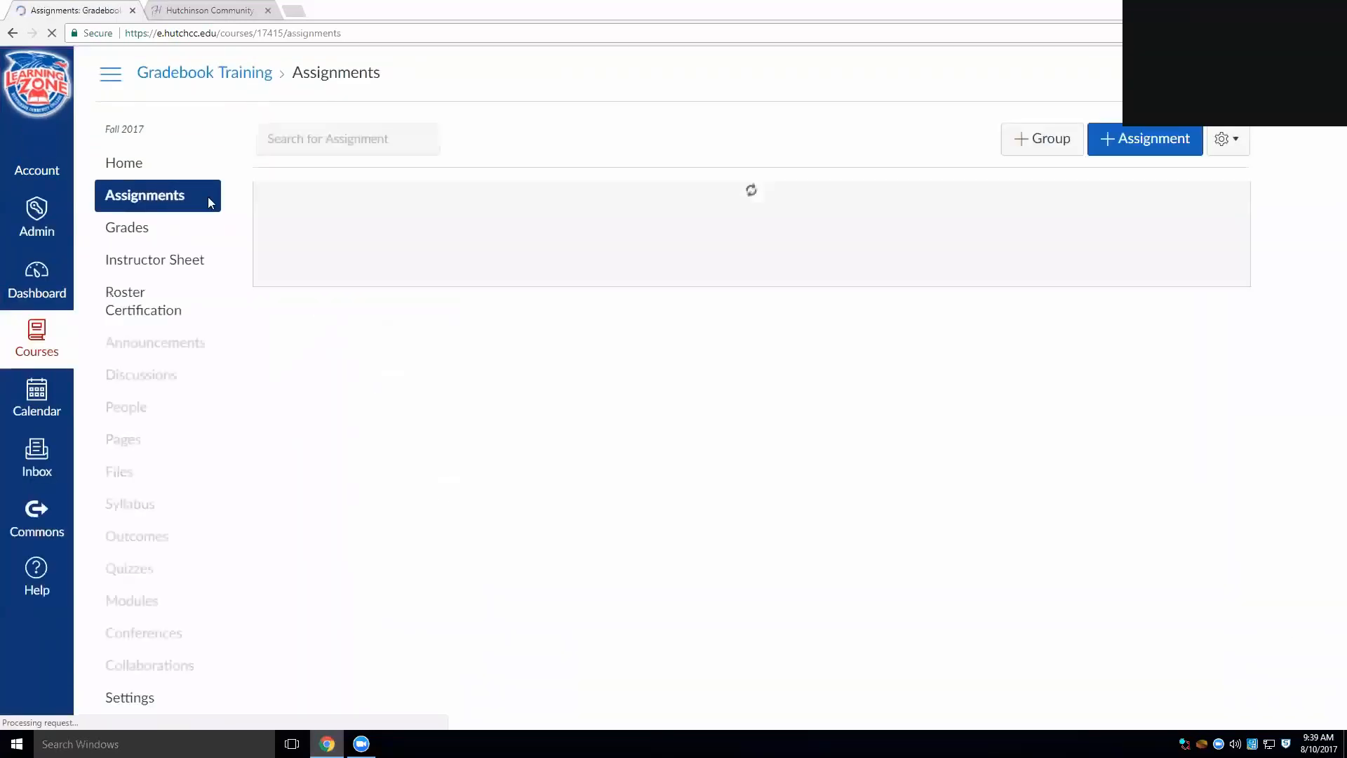
click(141, 236)
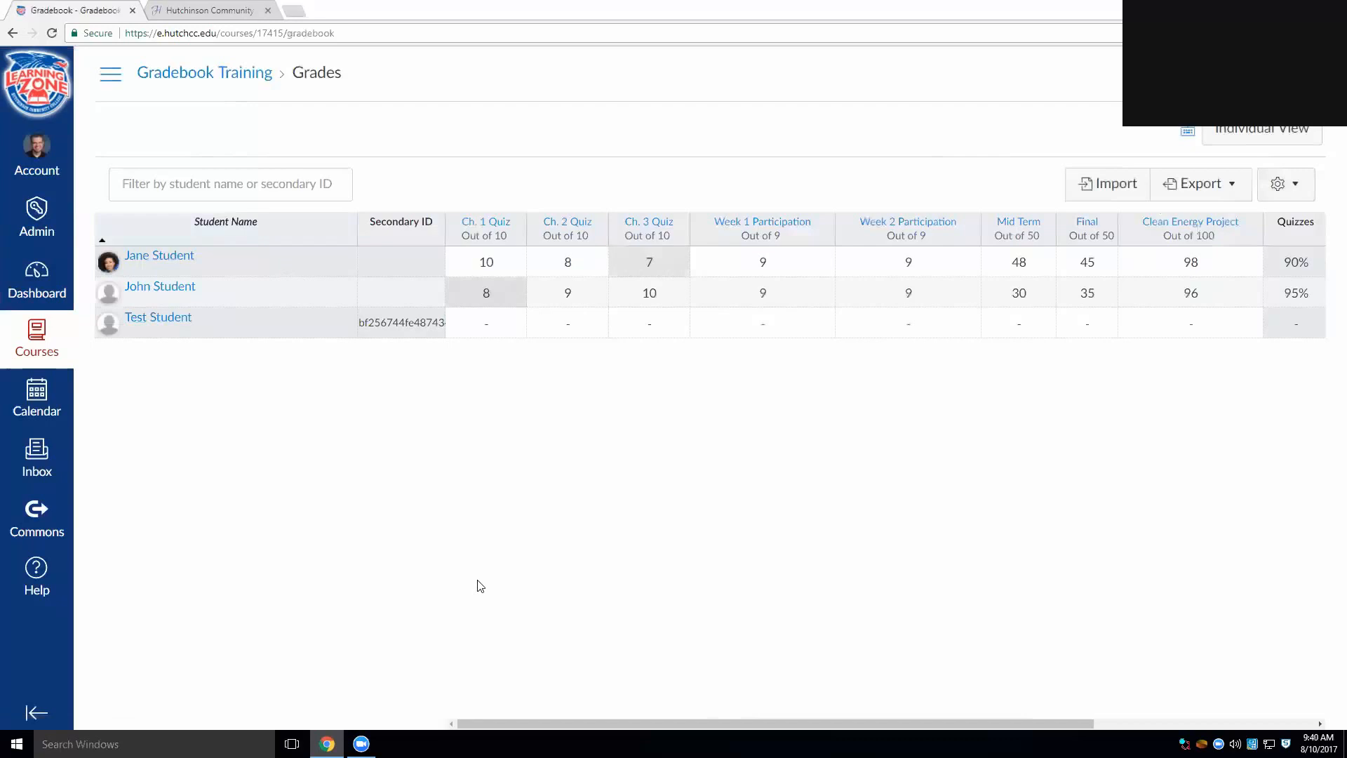
drag(537, 723, 869, 708)
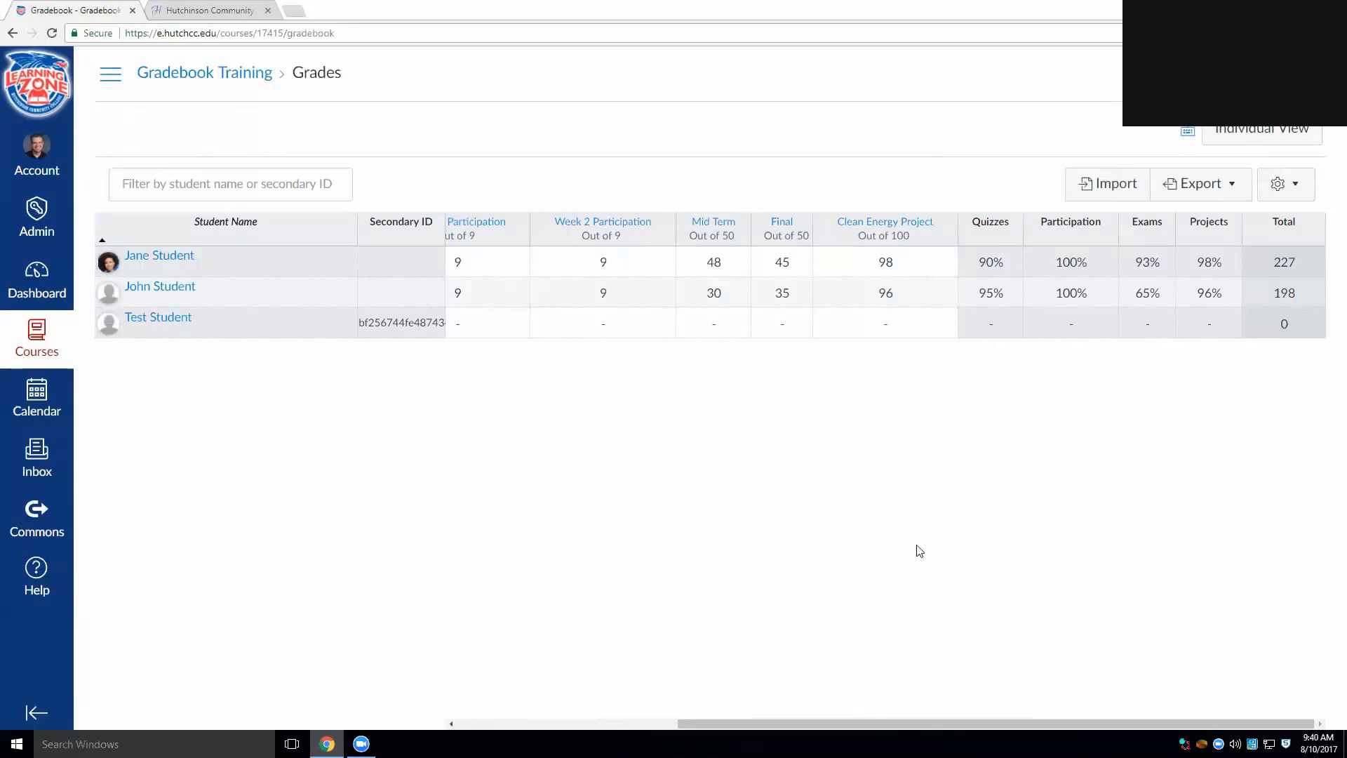
mouse_move(1077, 301)
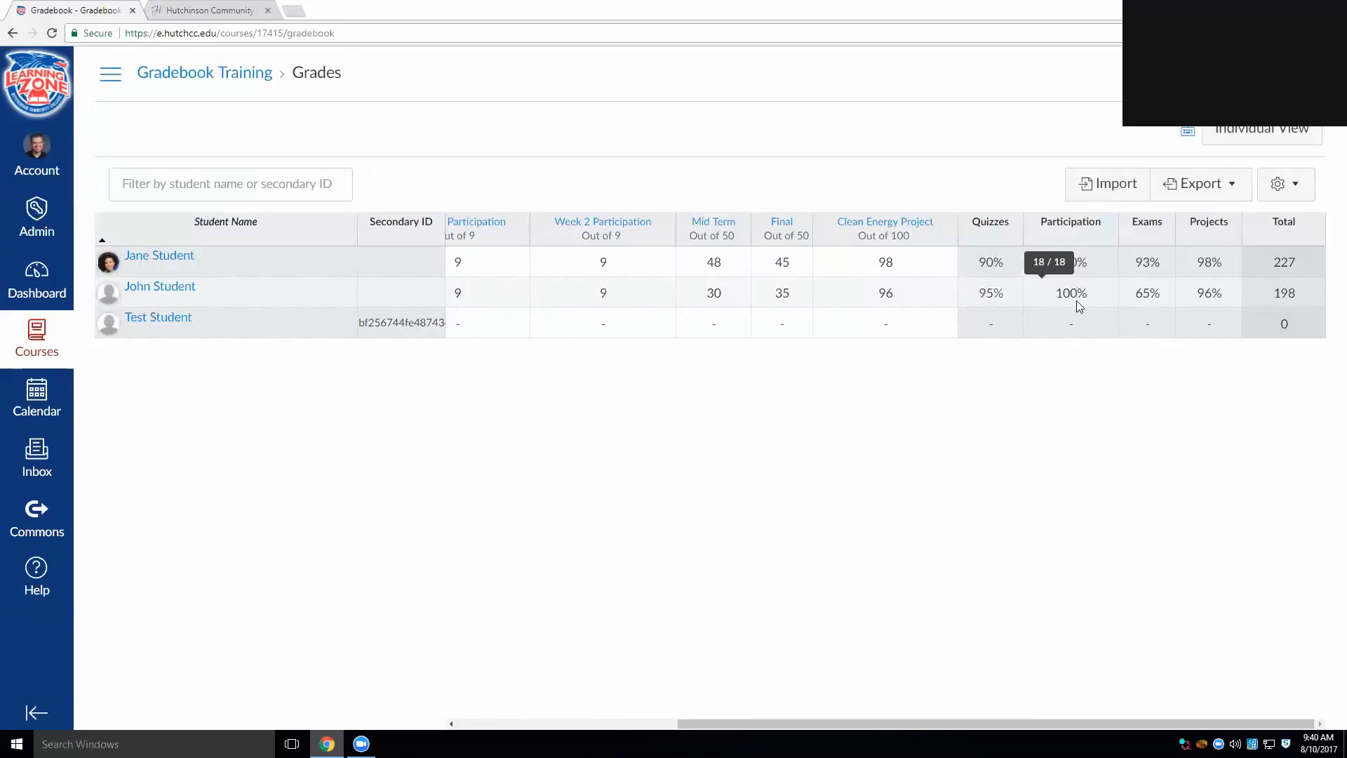
mouse_move(996, 264)
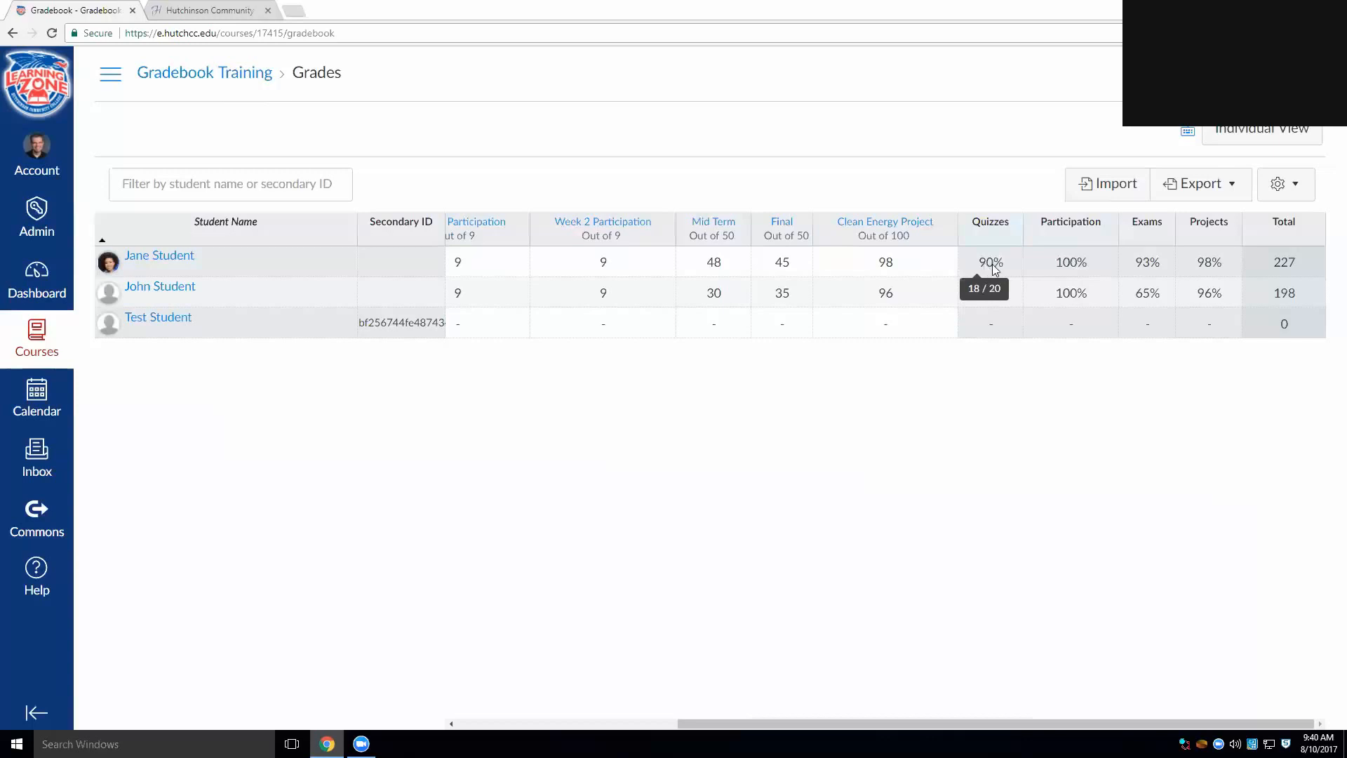
Switch the gradebook's Total column from points to percent, accepting that students also see their final grade this way.
mouse_move(1074, 269)
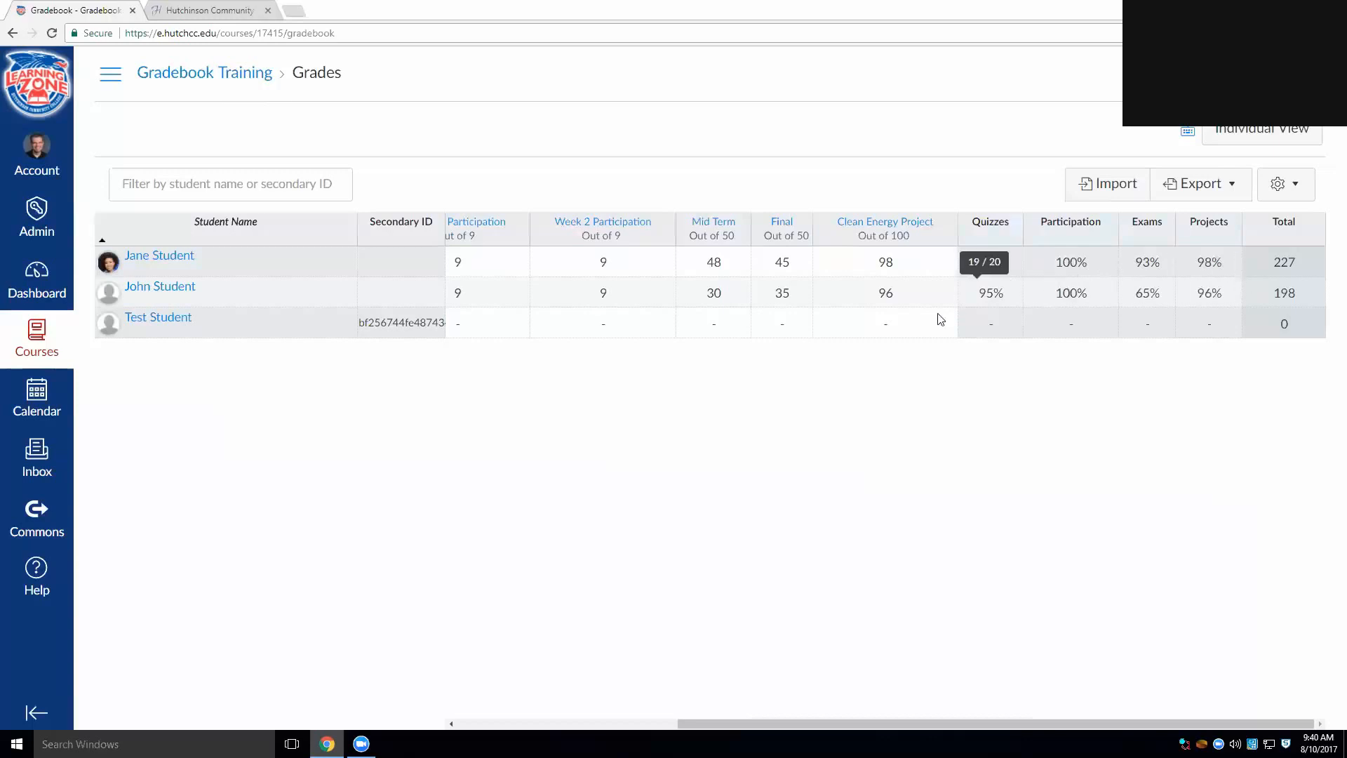
mouse_move(1290, 237)
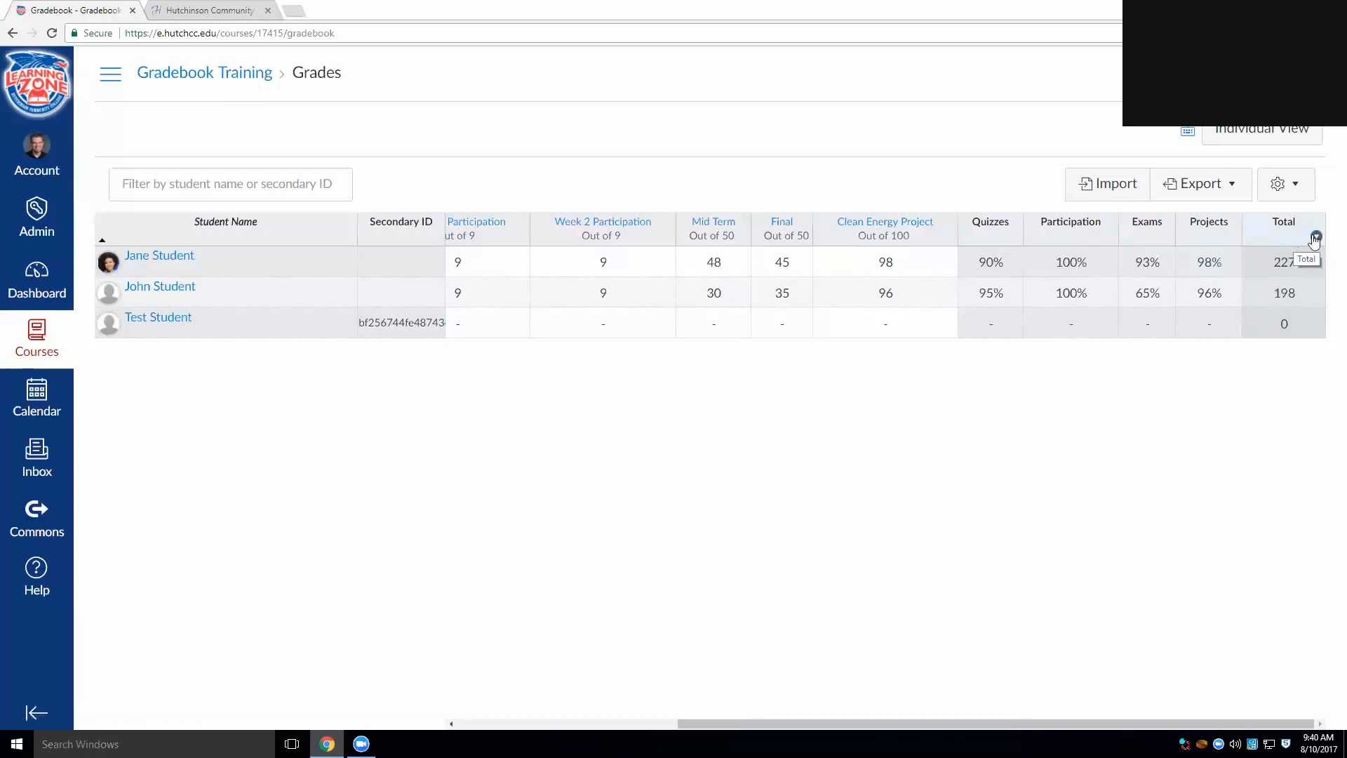
mouse_move(1274, 283)
click(1317, 240)
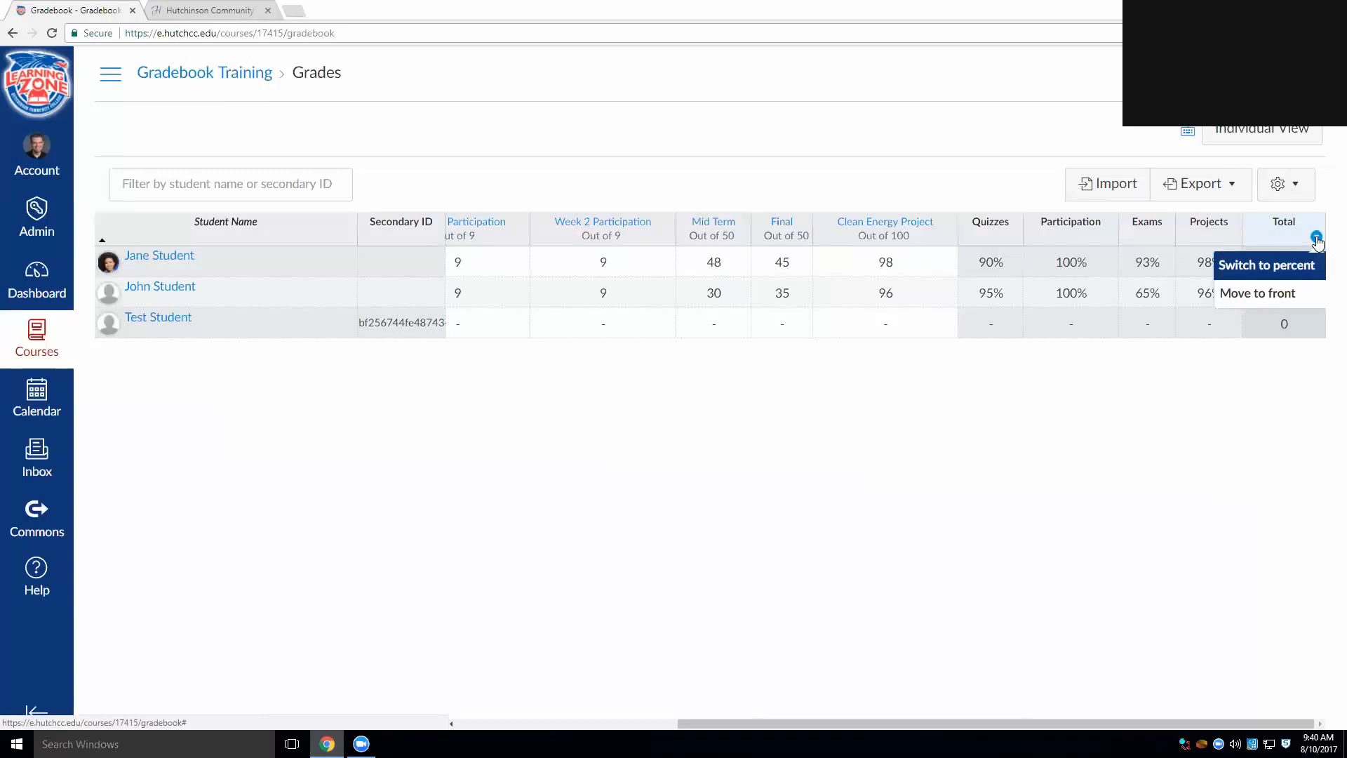
click(1269, 267)
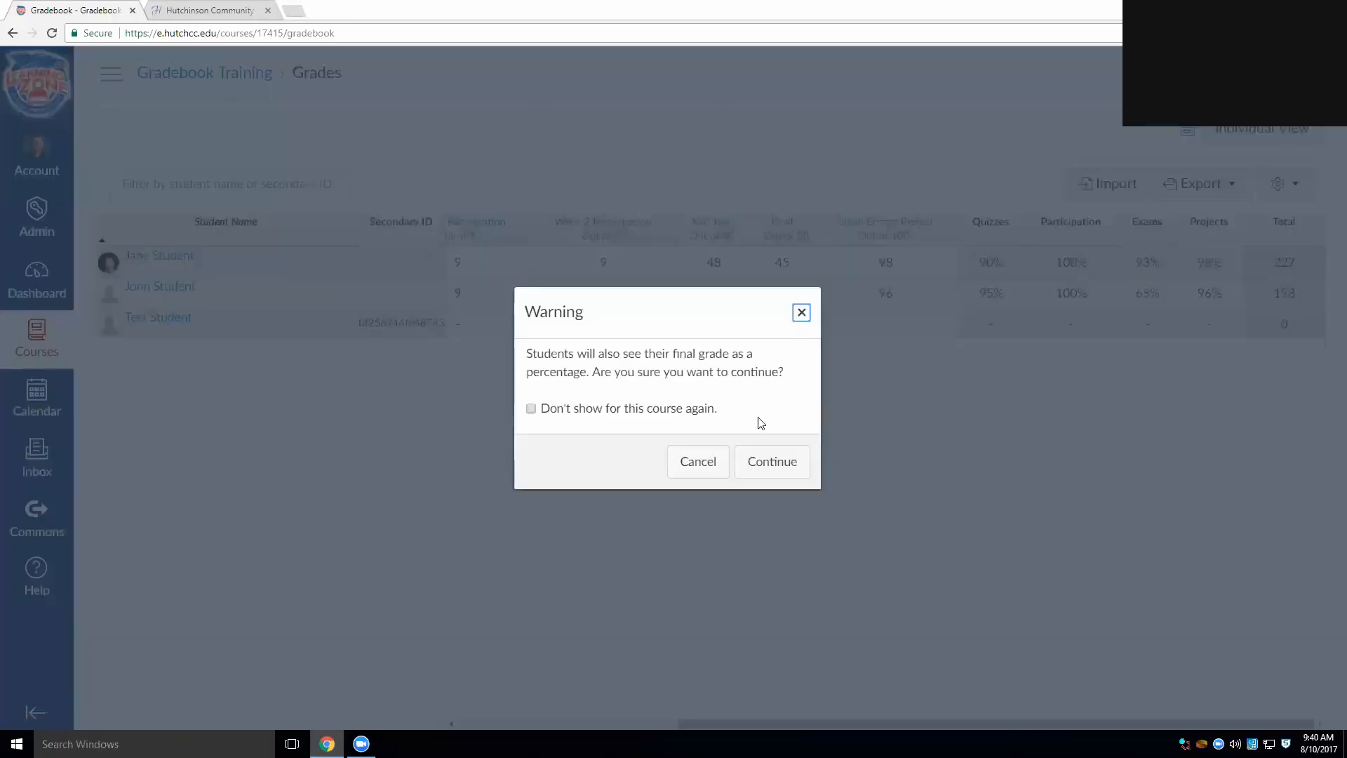
click(775, 461)
mouse_move(1274, 308)
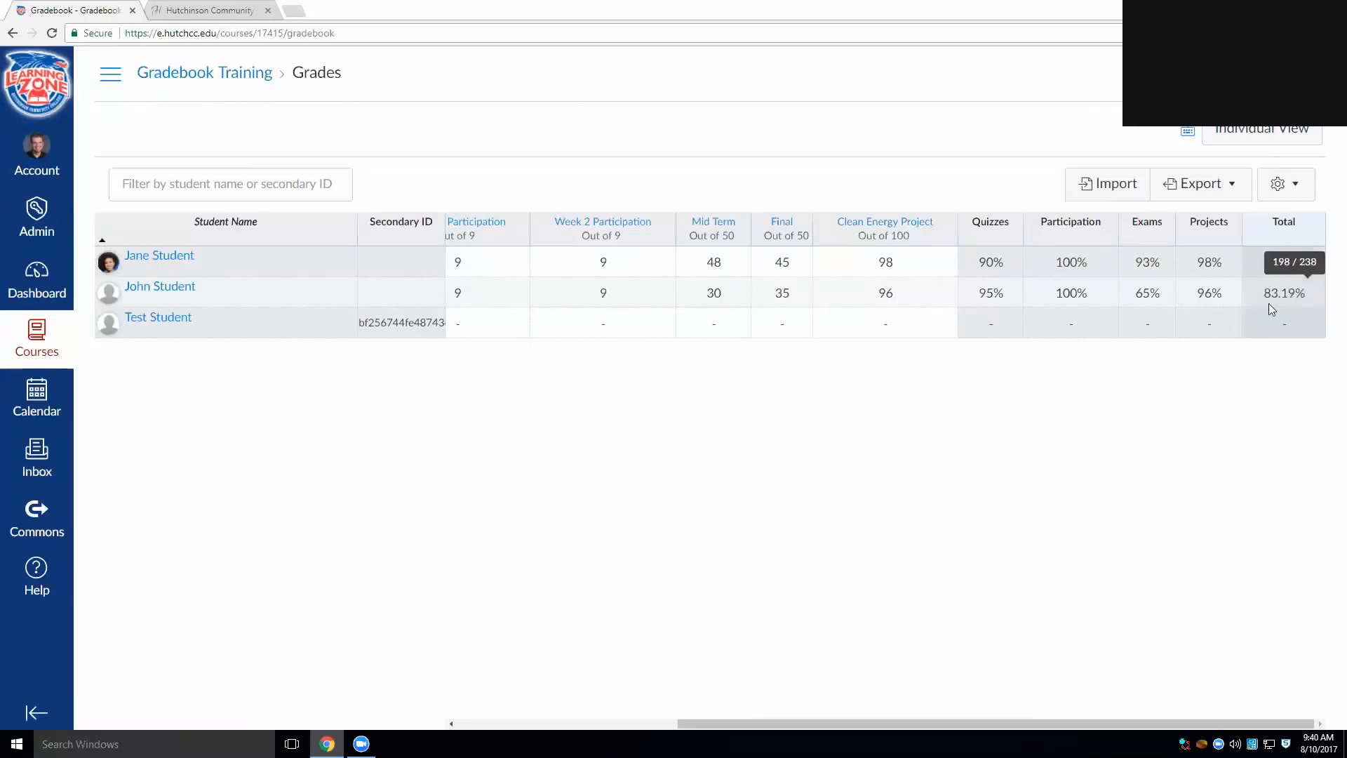
Switch the gradebook's Total column back from percent to points for both the instructor and the students.
click(1307, 238)
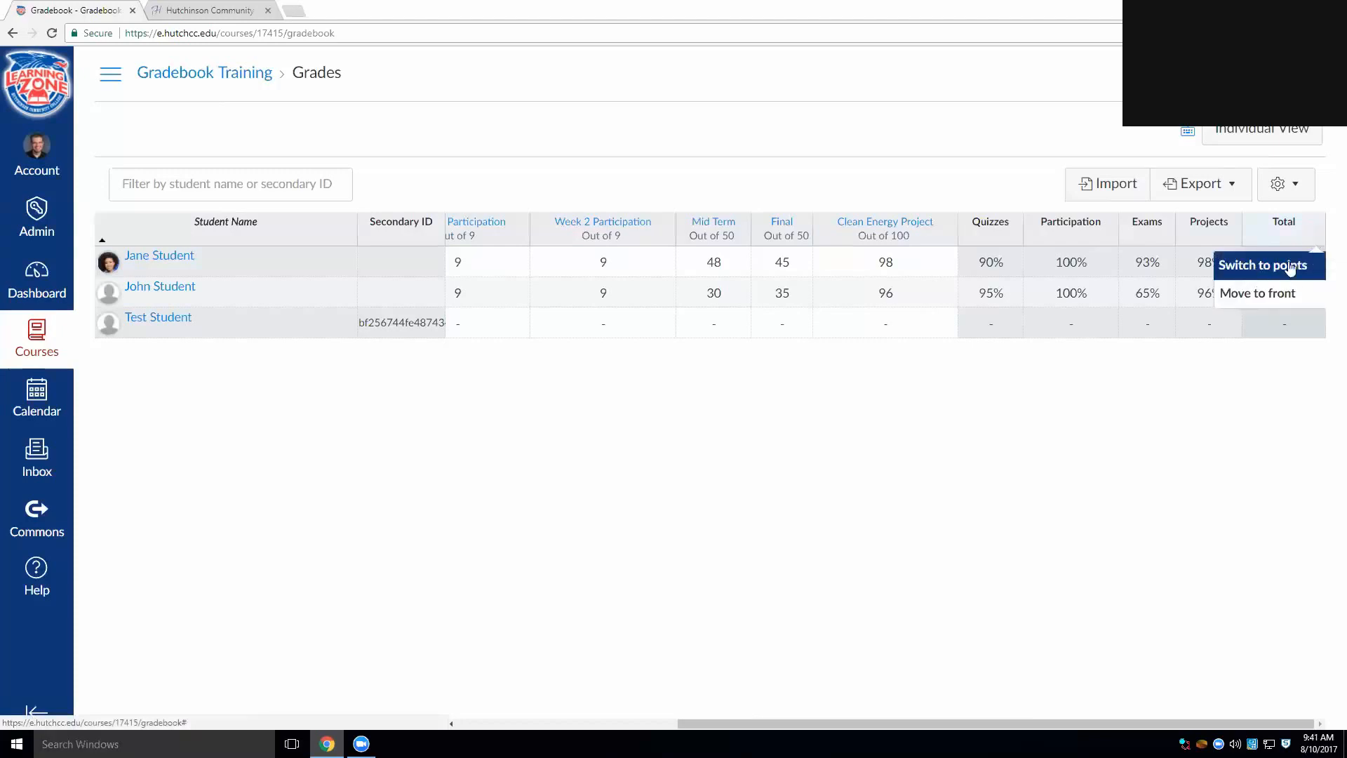
click(1247, 348)
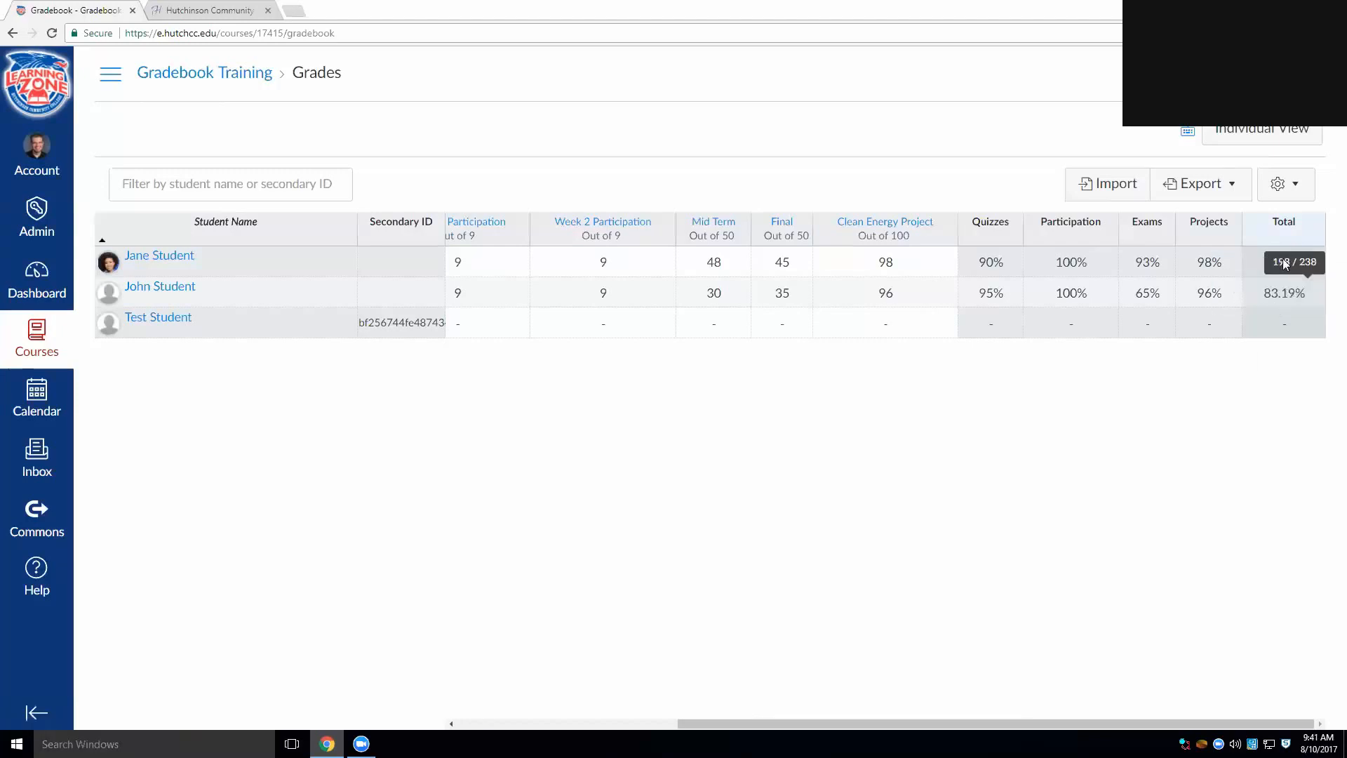
click(1318, 239)
click(1263, 264)
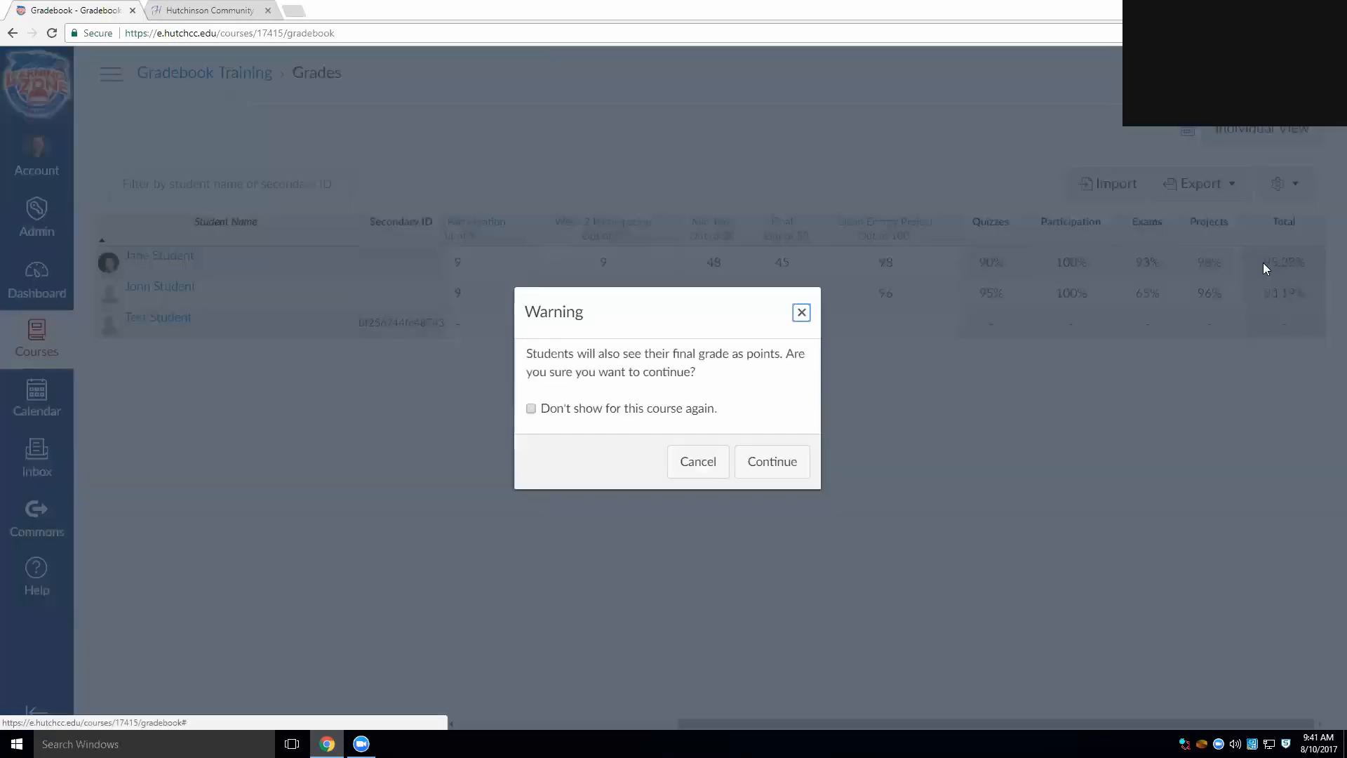
click(772, 461)
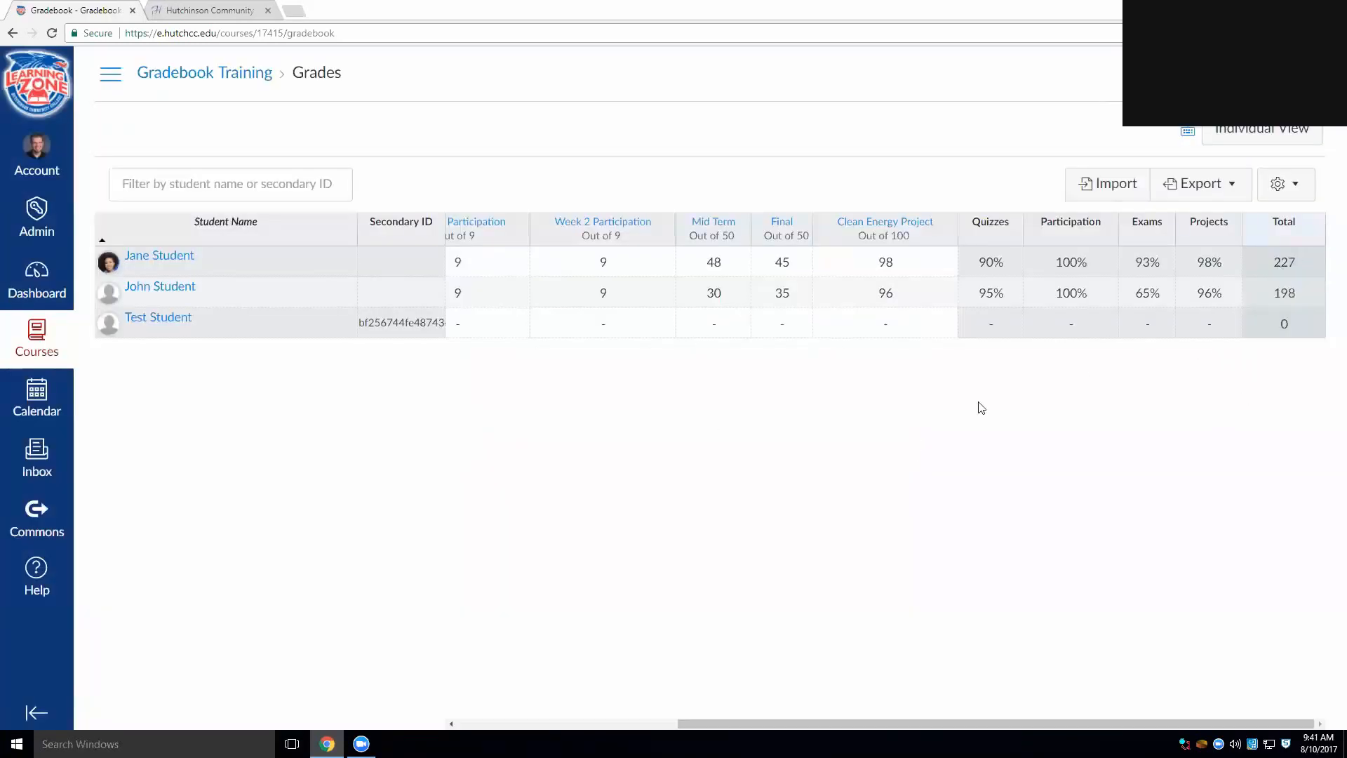
Display the course totals as a percentage again in the gradebook's Total column.
click(1284, 184)
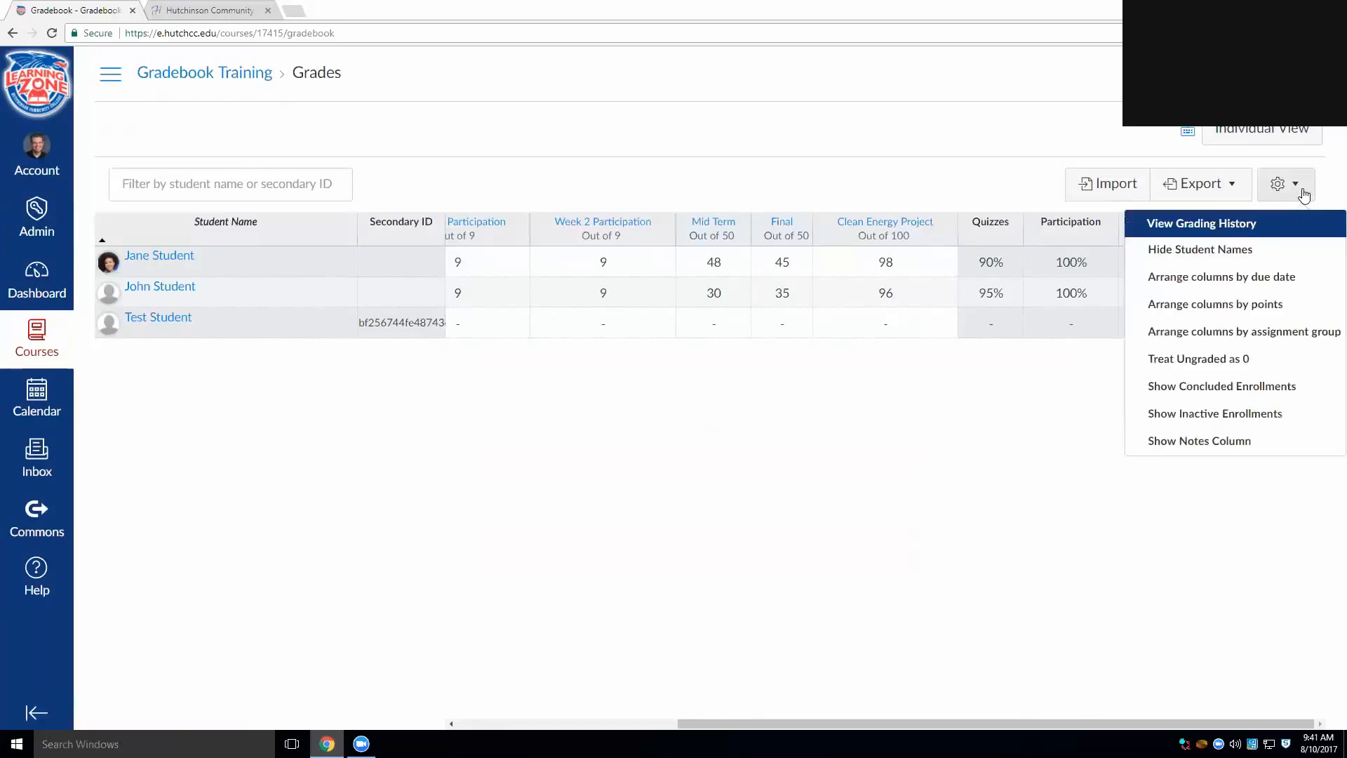
click(1284, 184)
click(1316, 237)
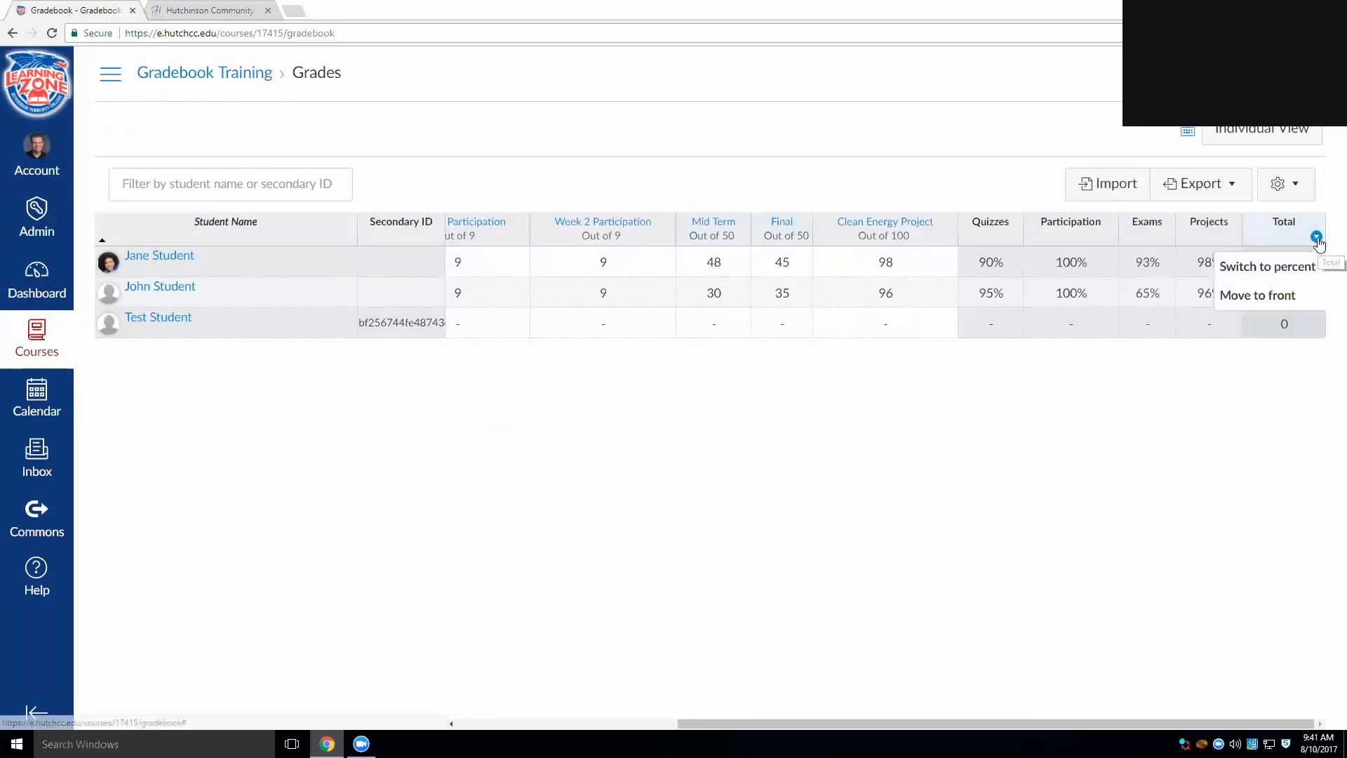
click(1271, 265)
click(770, 466)
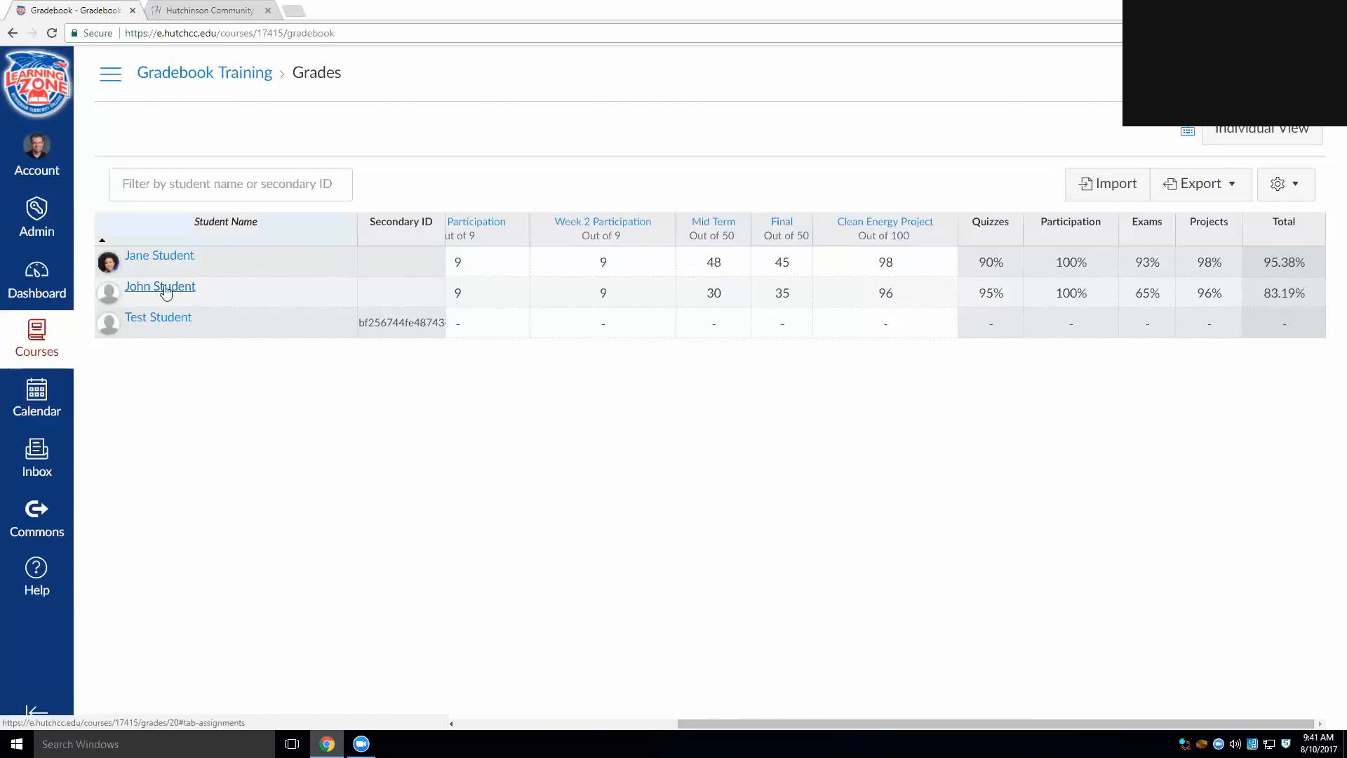
Open the second student's grades page from the gradebook and examine the assignment scores, group percentages and total.
click(140, 292)
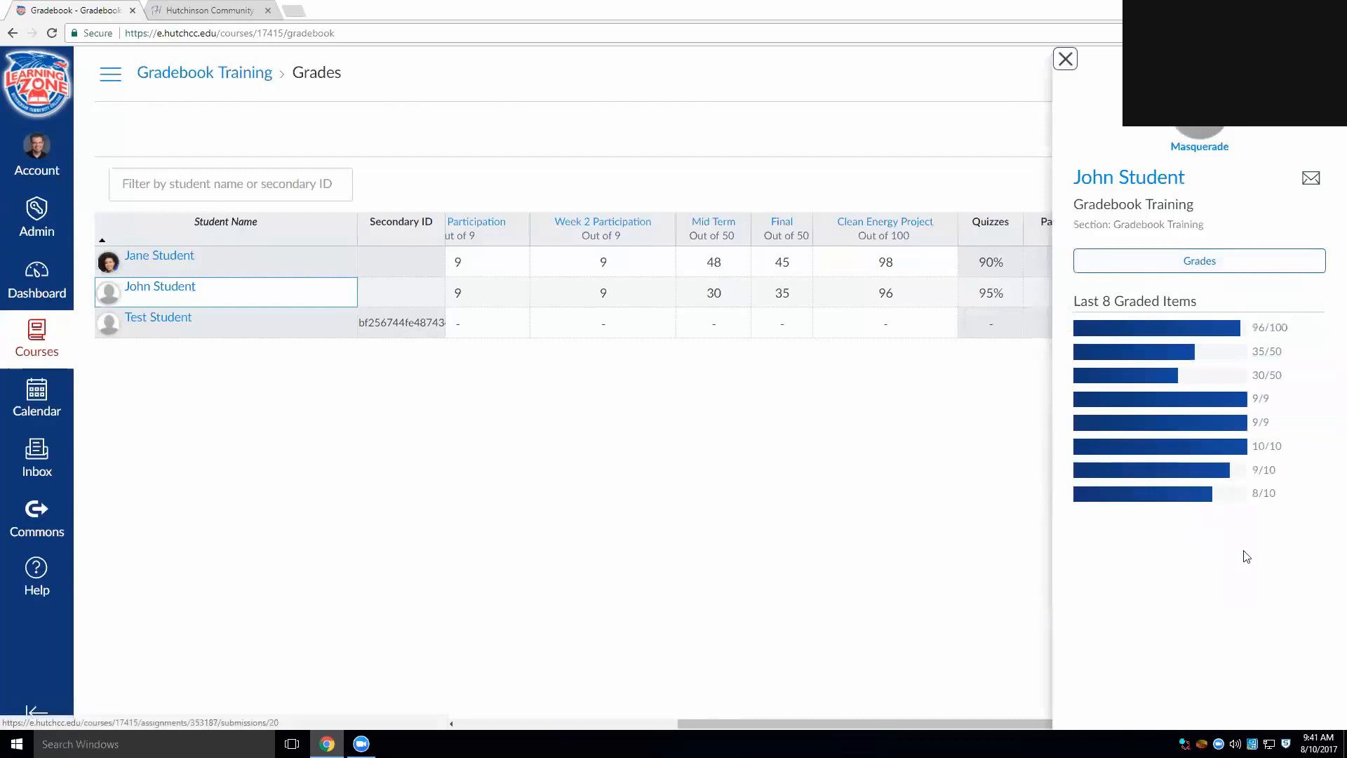
click(1204, 268)
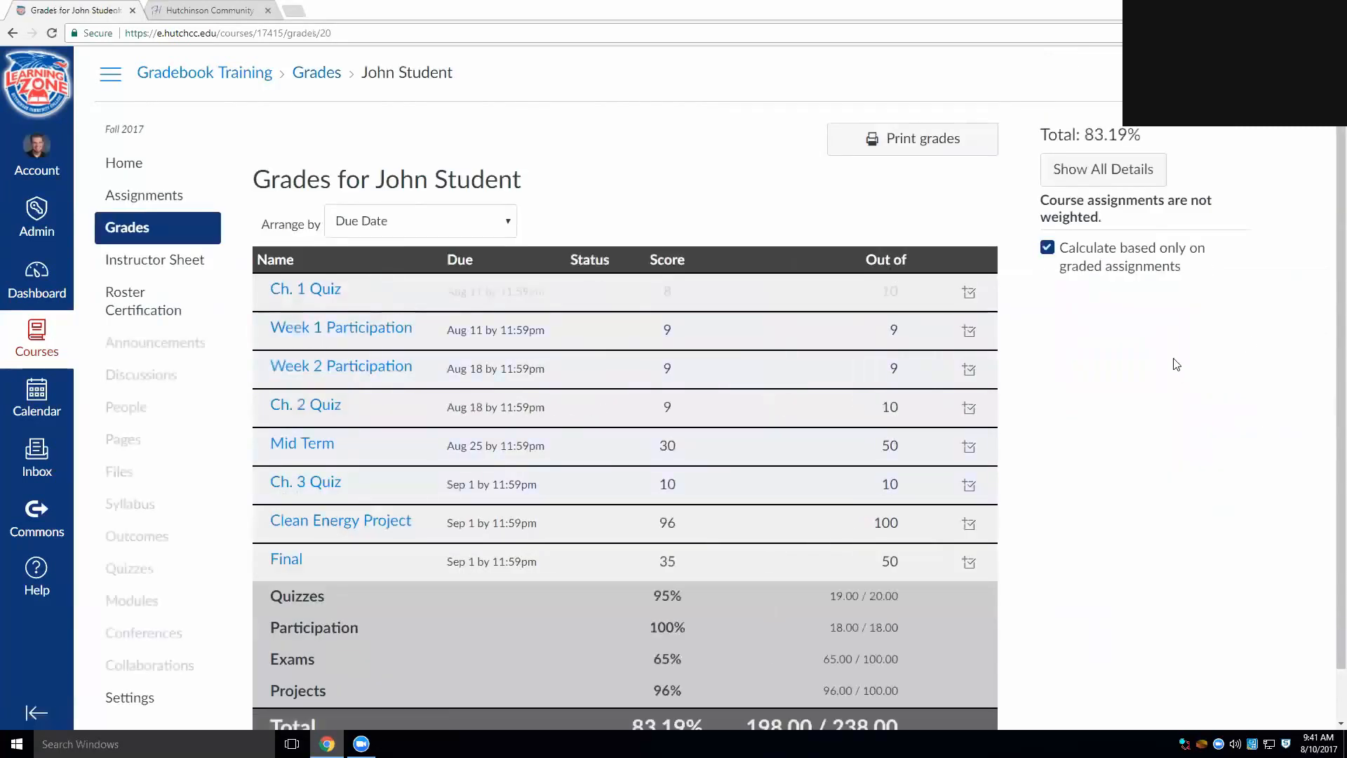
mouse_move(493, 298)
scroll(675, 367, down, 1)
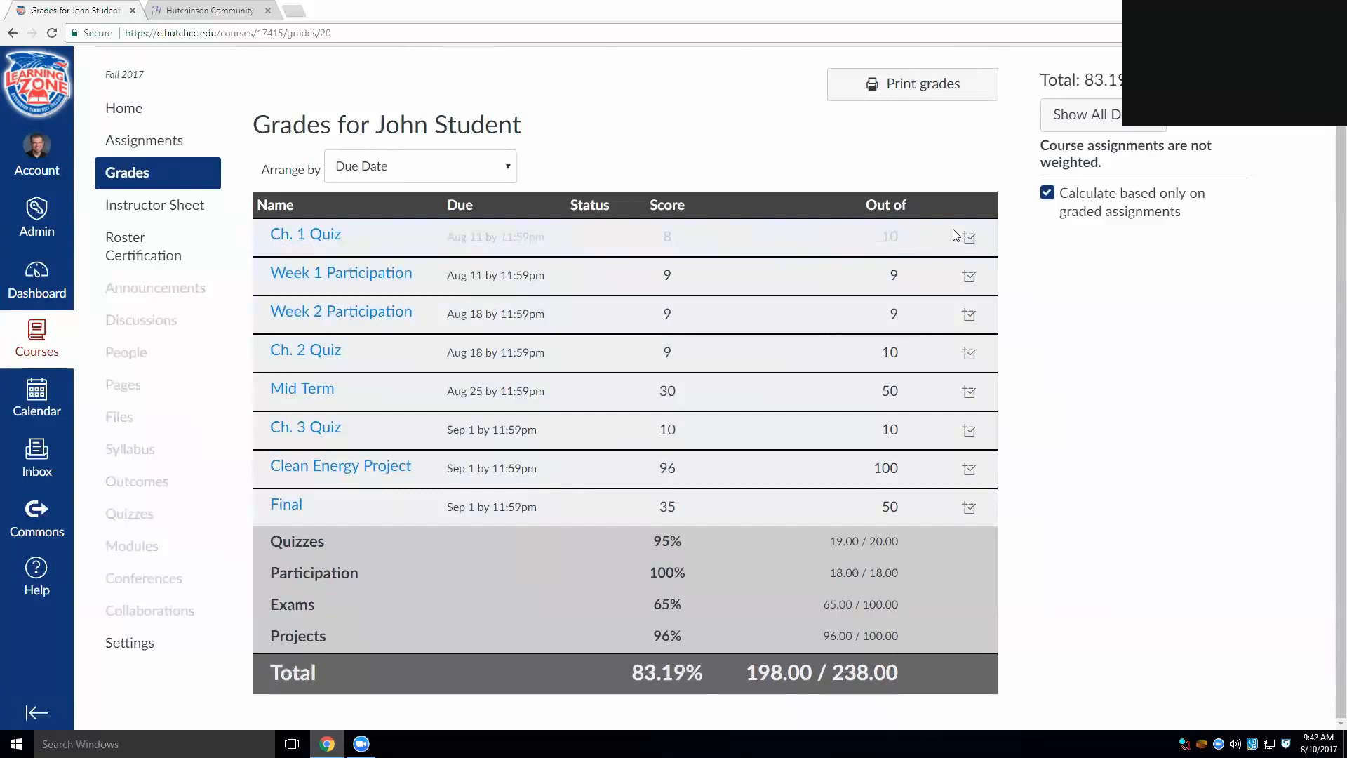
mouse_move(306, 243)
Publish the Gradebook Training course from its home page, choosing Assignments List as the home page.
click(154, 108)
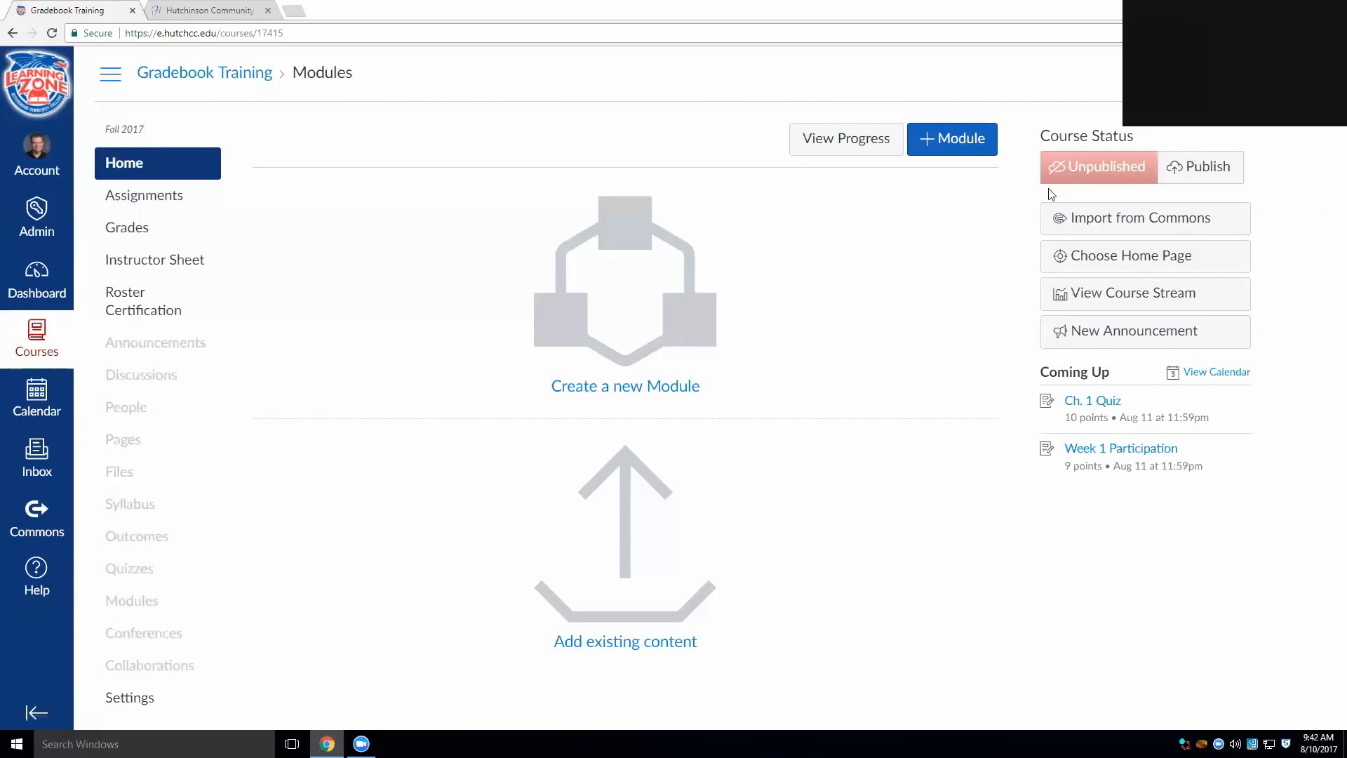
click(1216, 181)
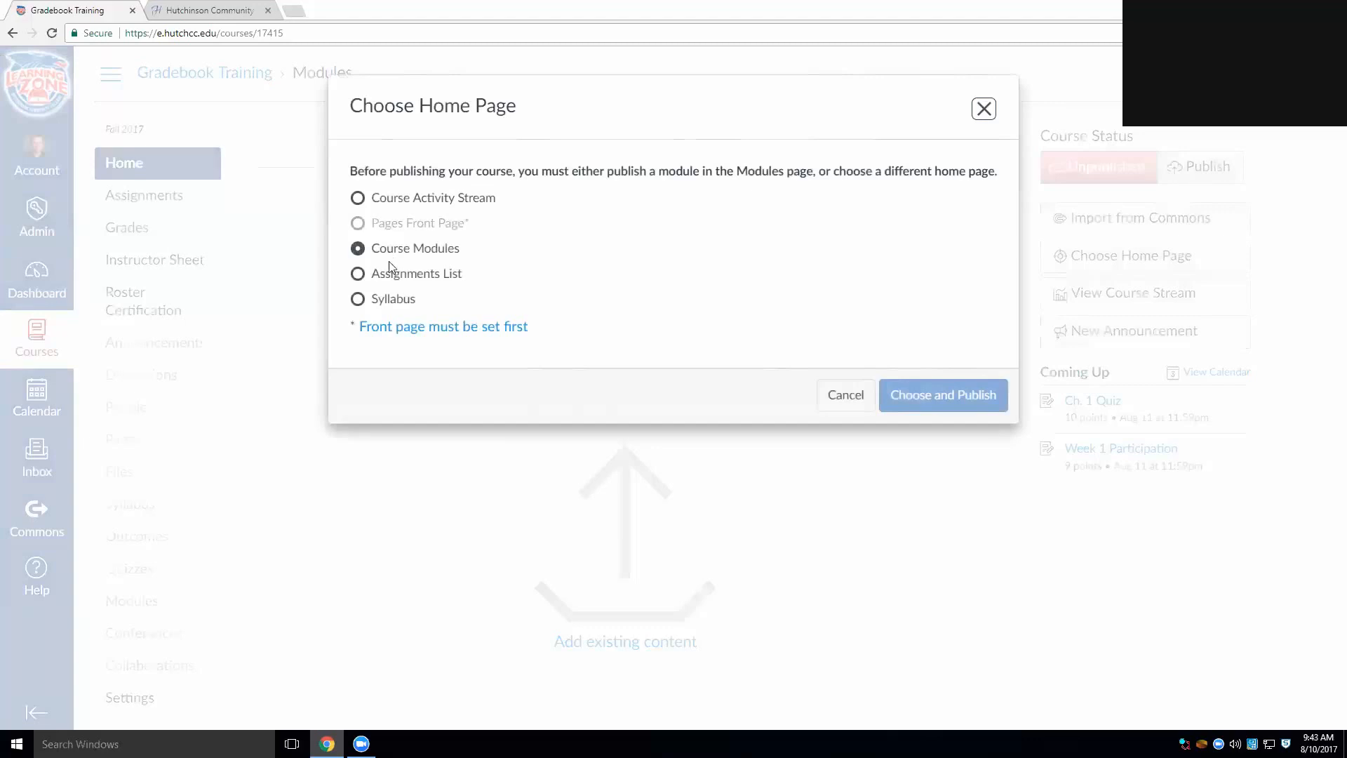
click(412, 274)
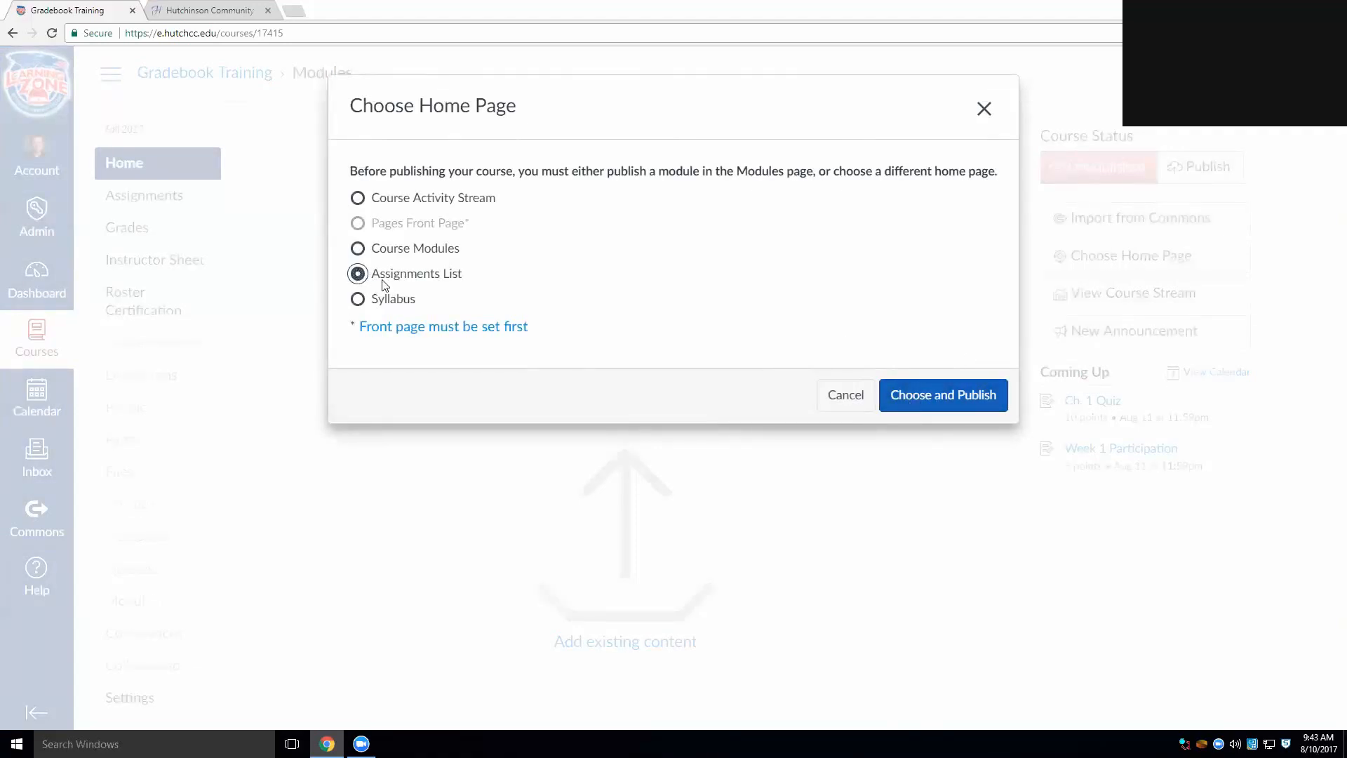
click(967, 397)
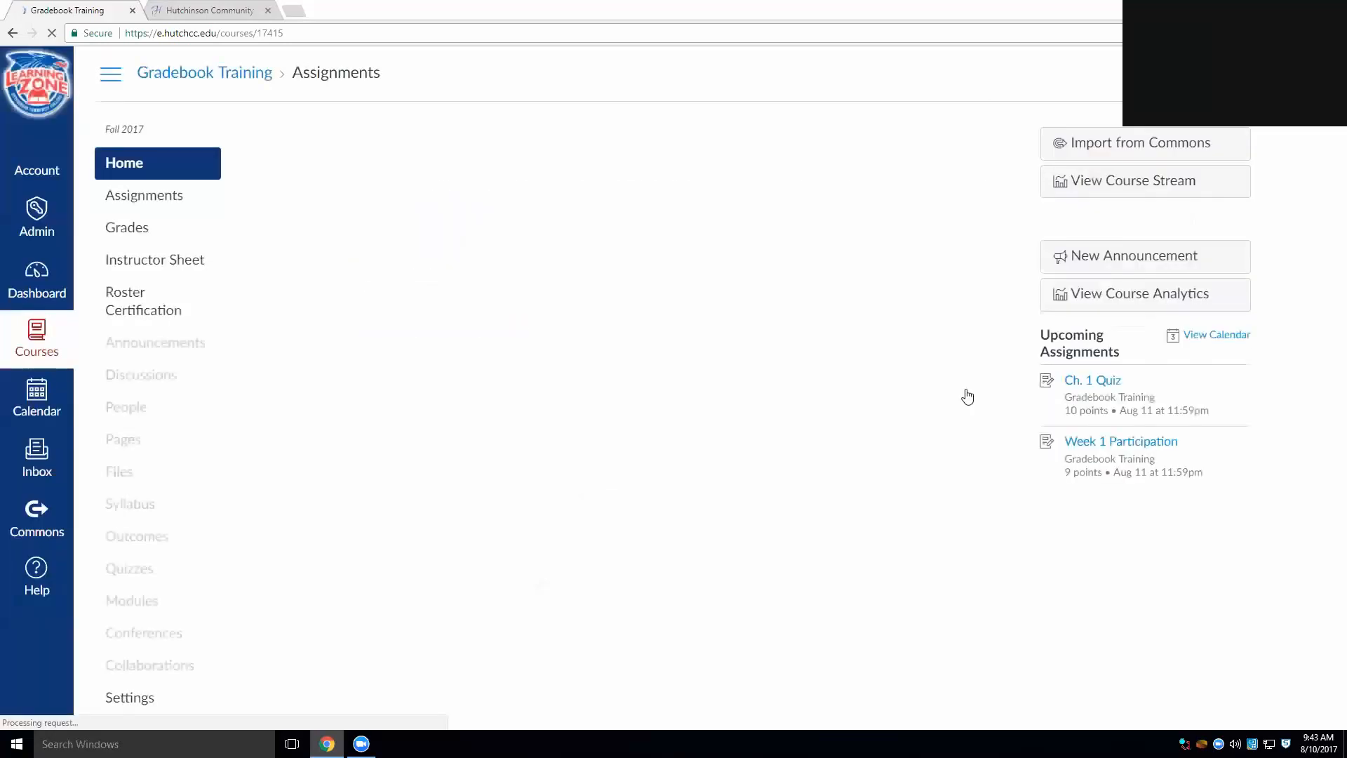
Look over the published assignments list, and change the course home page to Syllabus.
scroll(642, 284, down, 5)
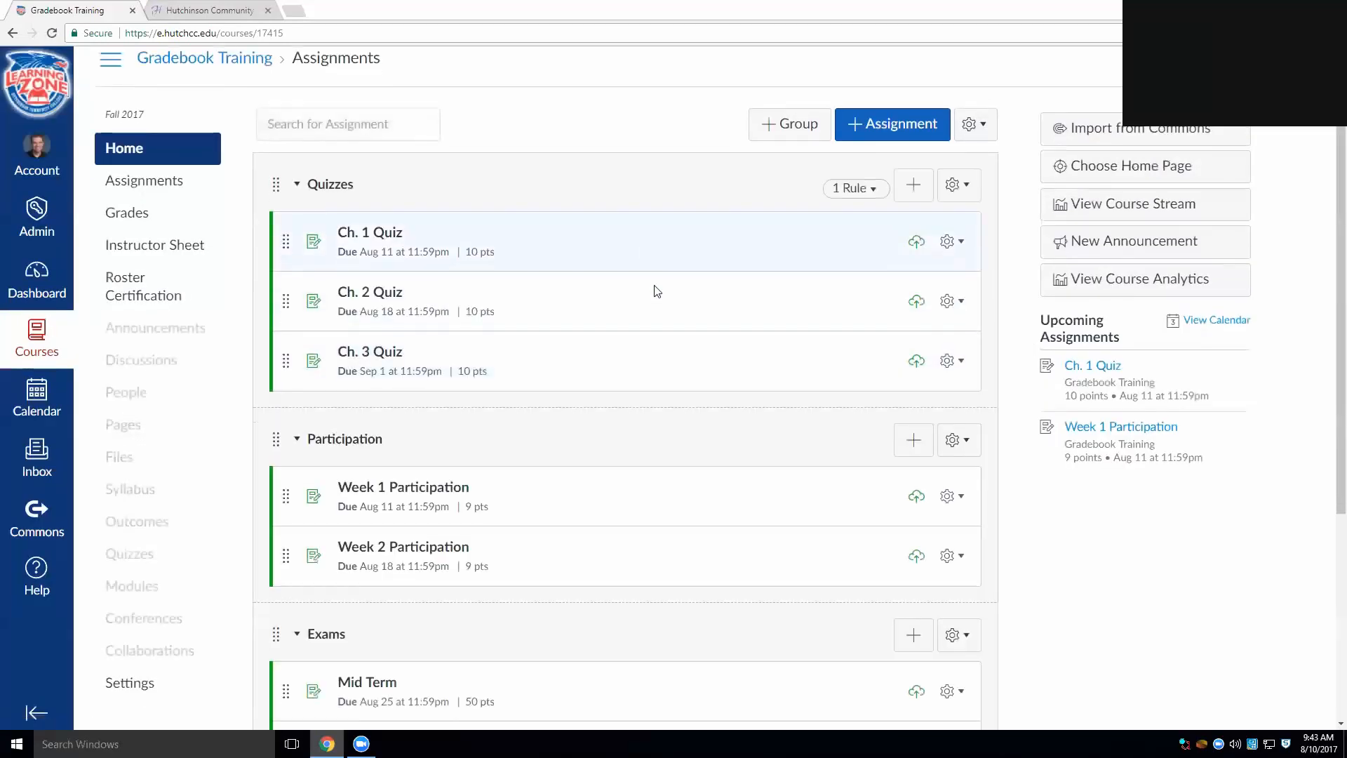
scroll(638, 394, up, 5)
scroll(722, 412, down, 4)
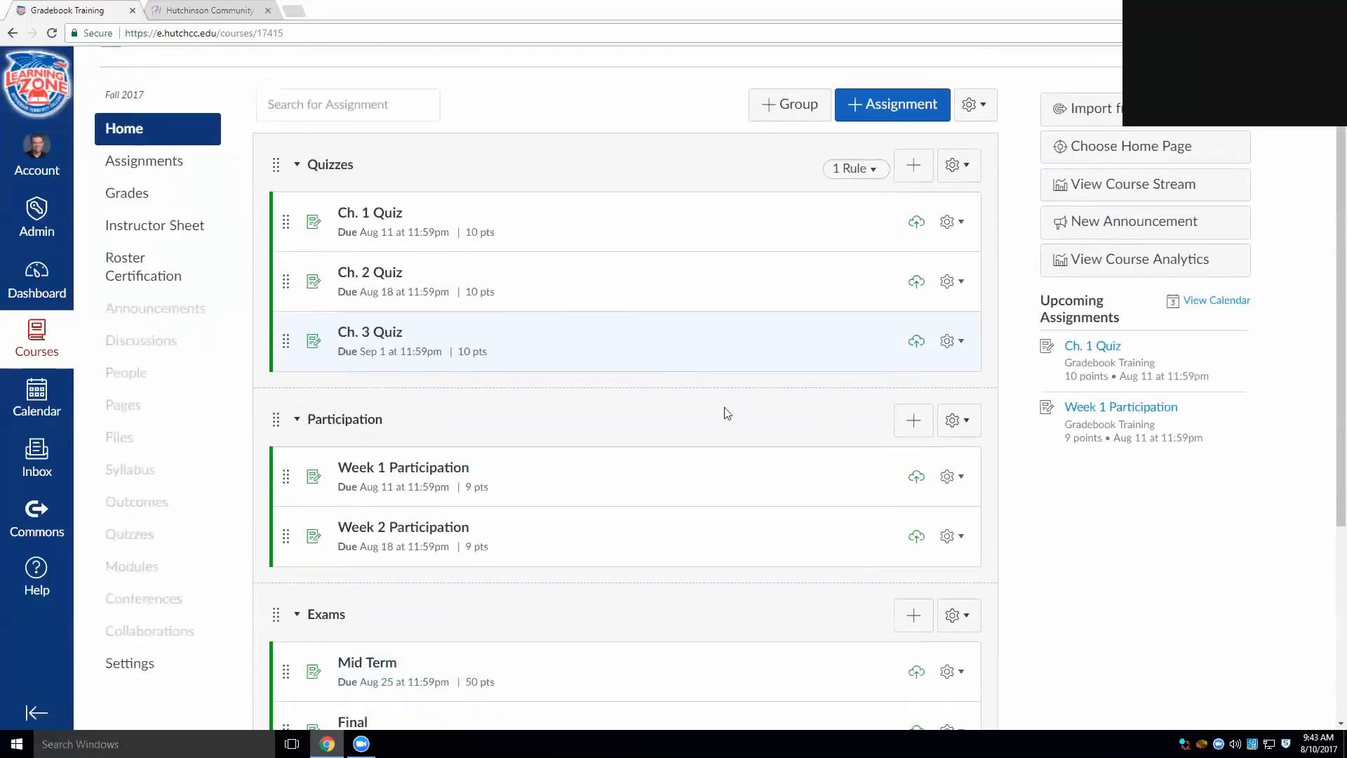
scroll(760, 430, up, 4)
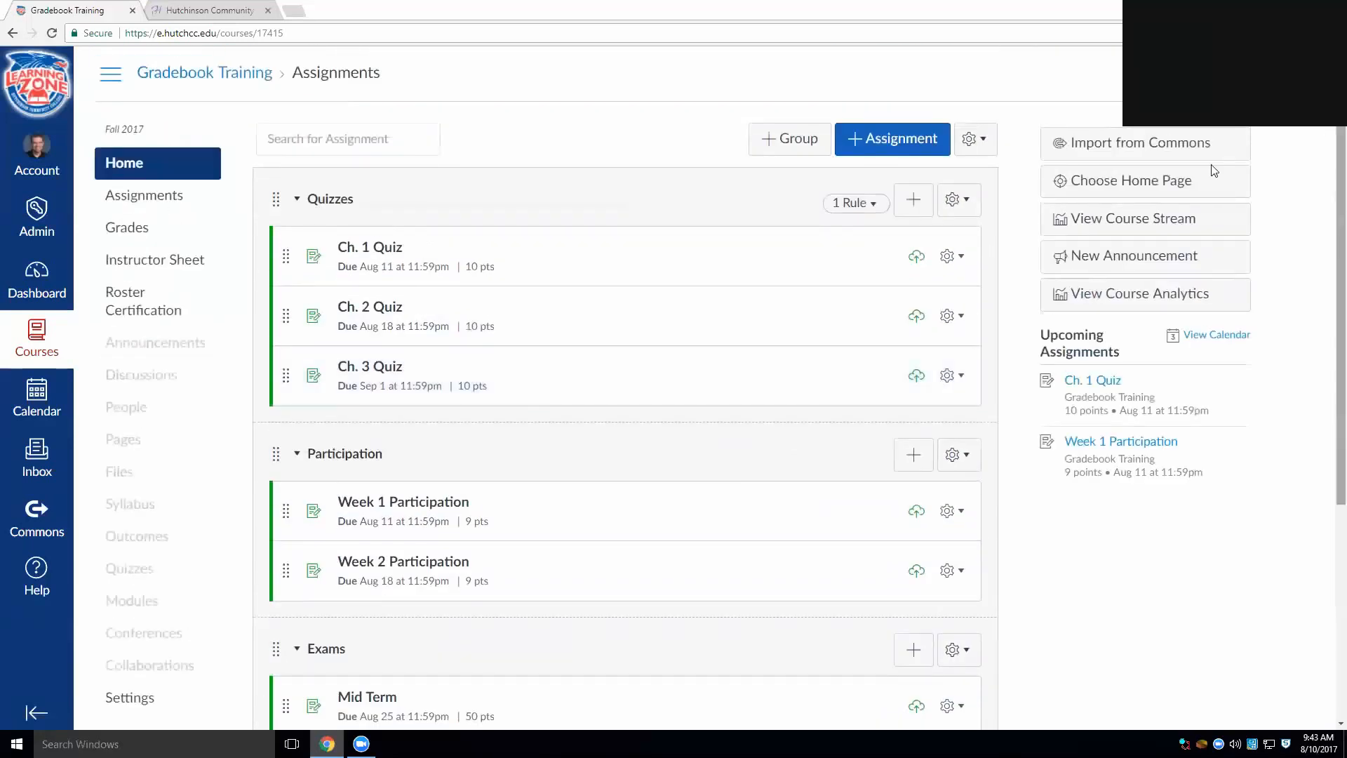
click(1162, 182)
click(537, 298)
click(796, 397)
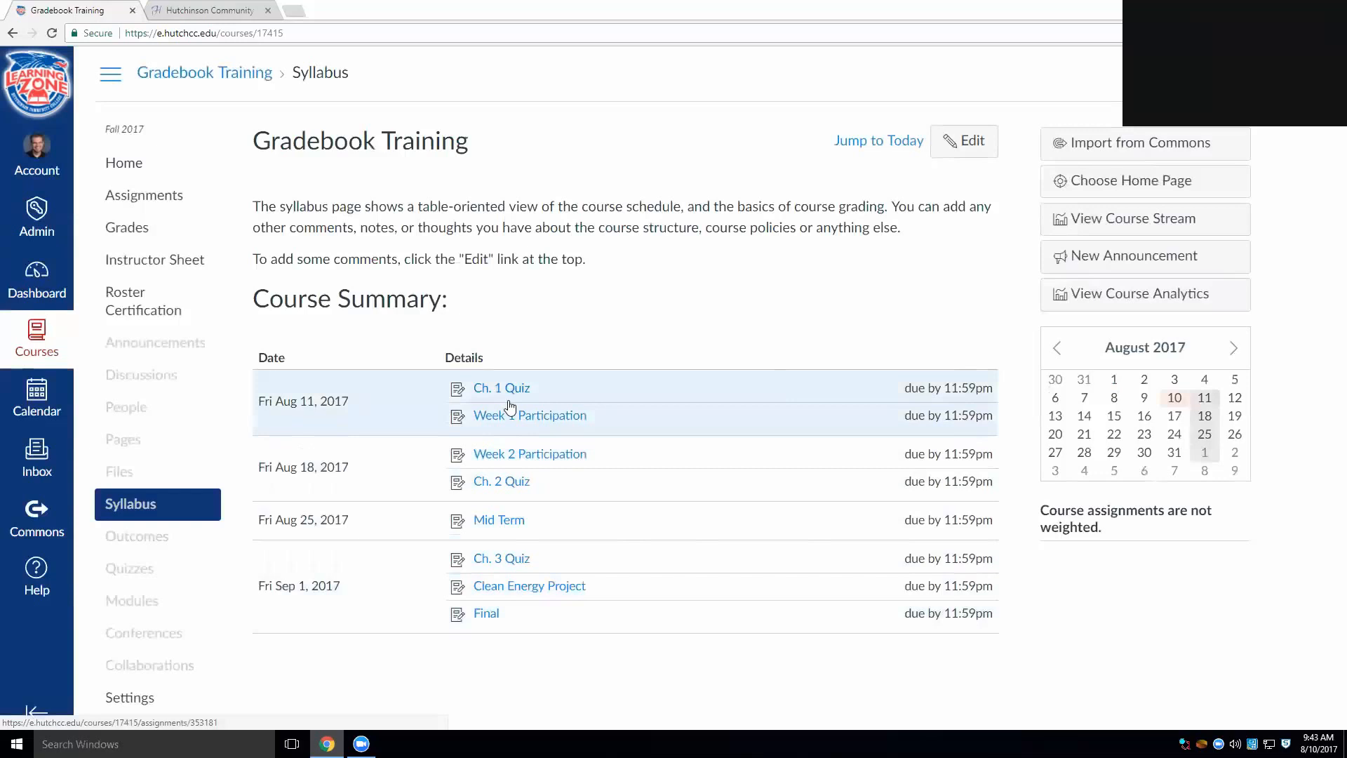
Set the course home page back to Assignments List and save the choice.
click(1140, 185)
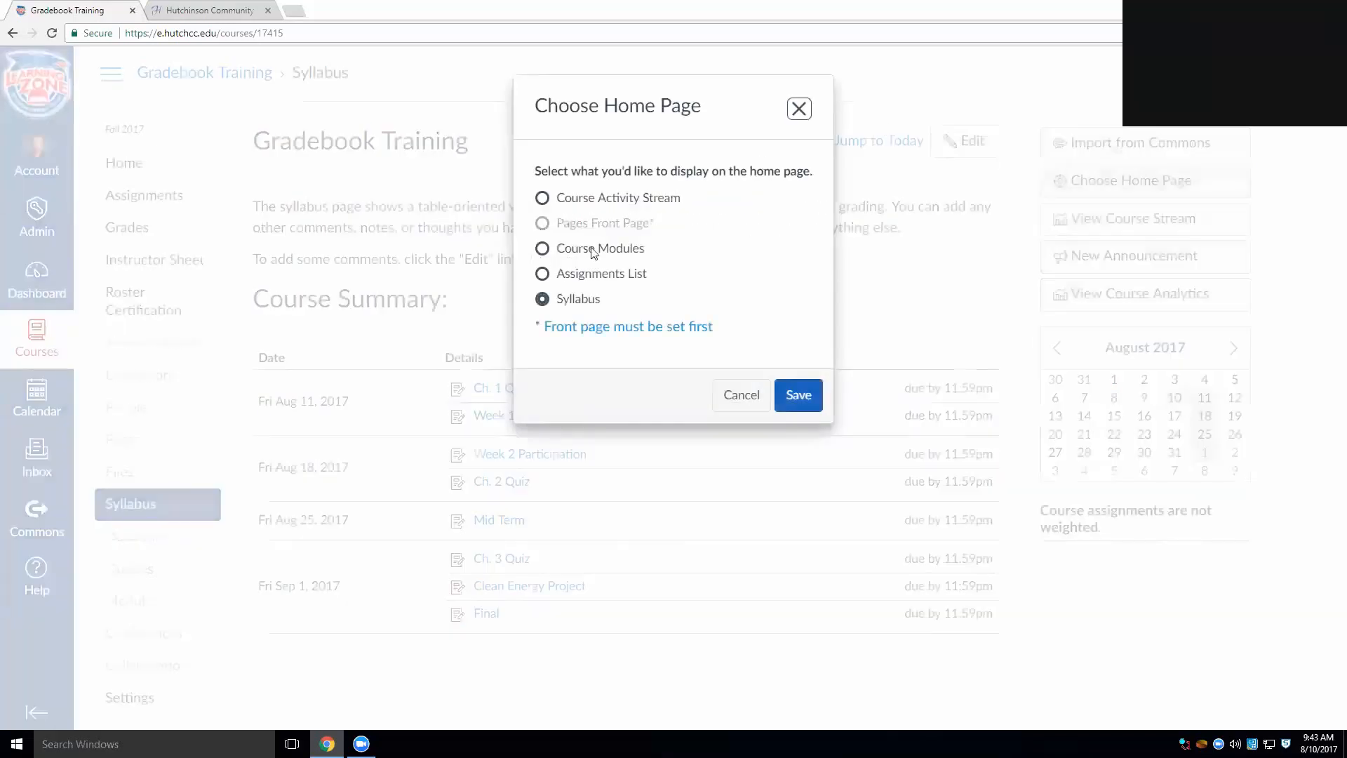
click(566, 273)
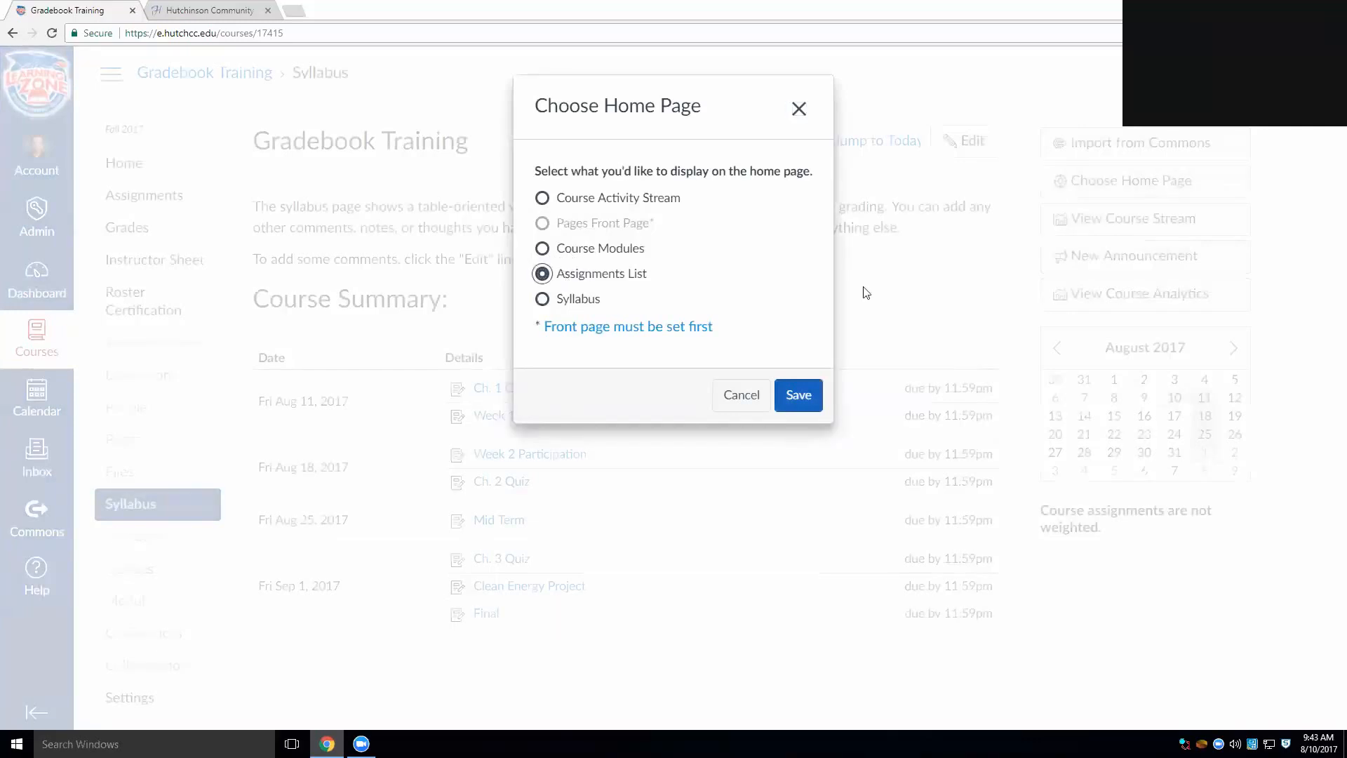
click(807, 397)
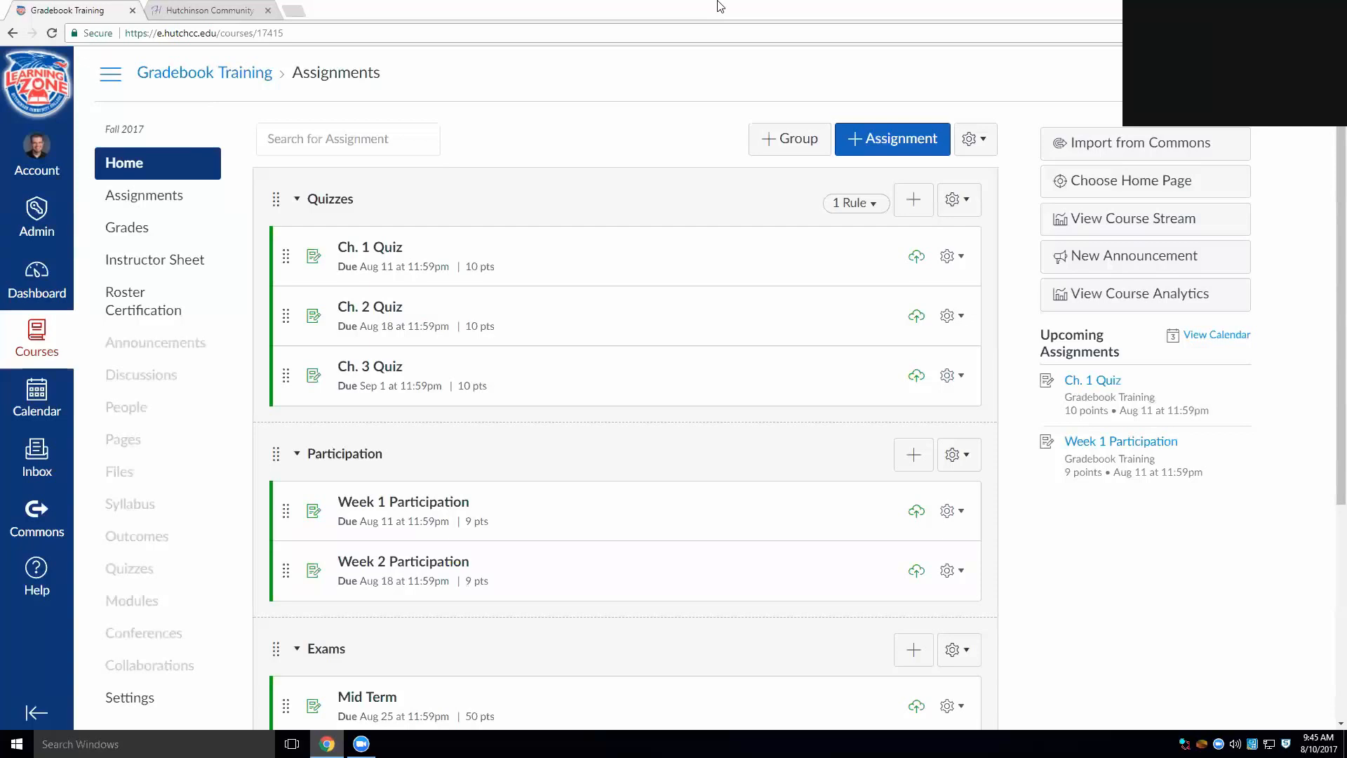
Clear the due date of the Ch. 1 Quiz assignment and save it.
click(952, 257)
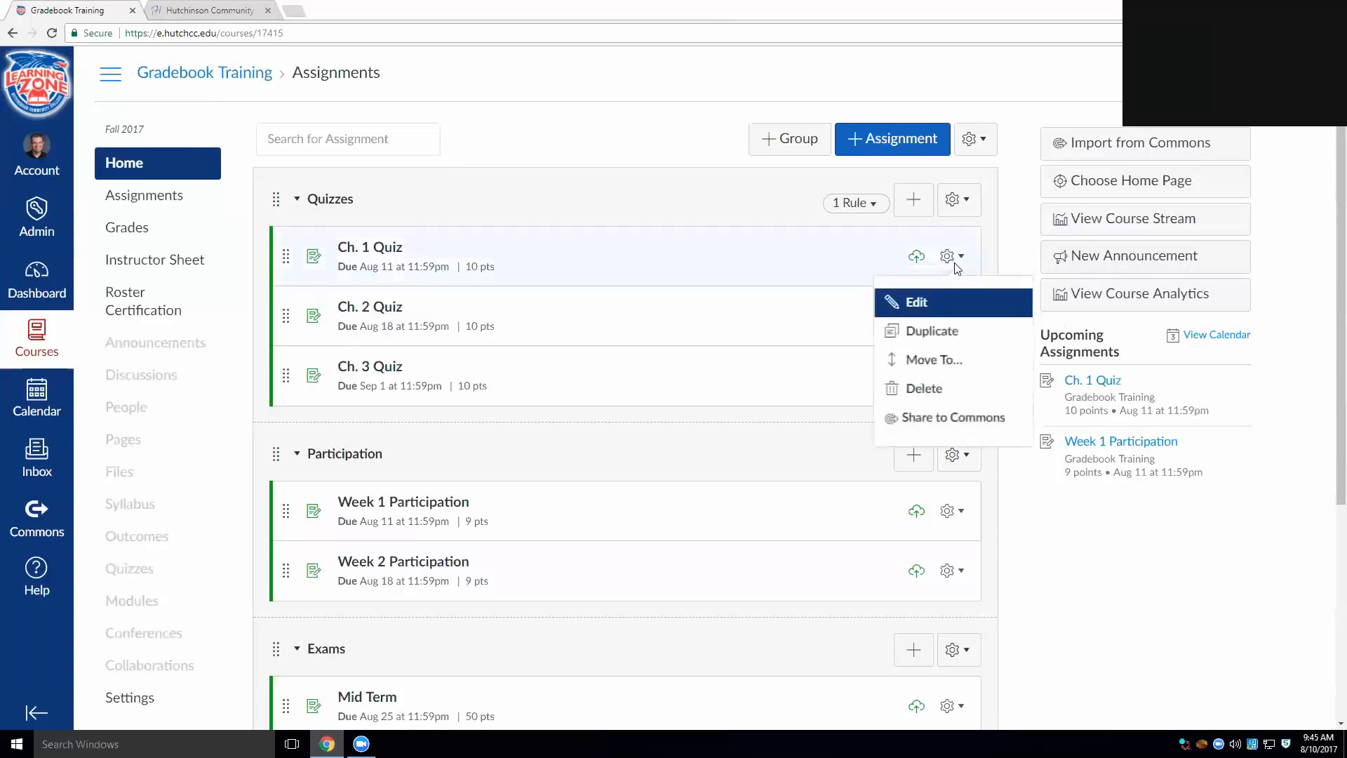
click(952, 302)
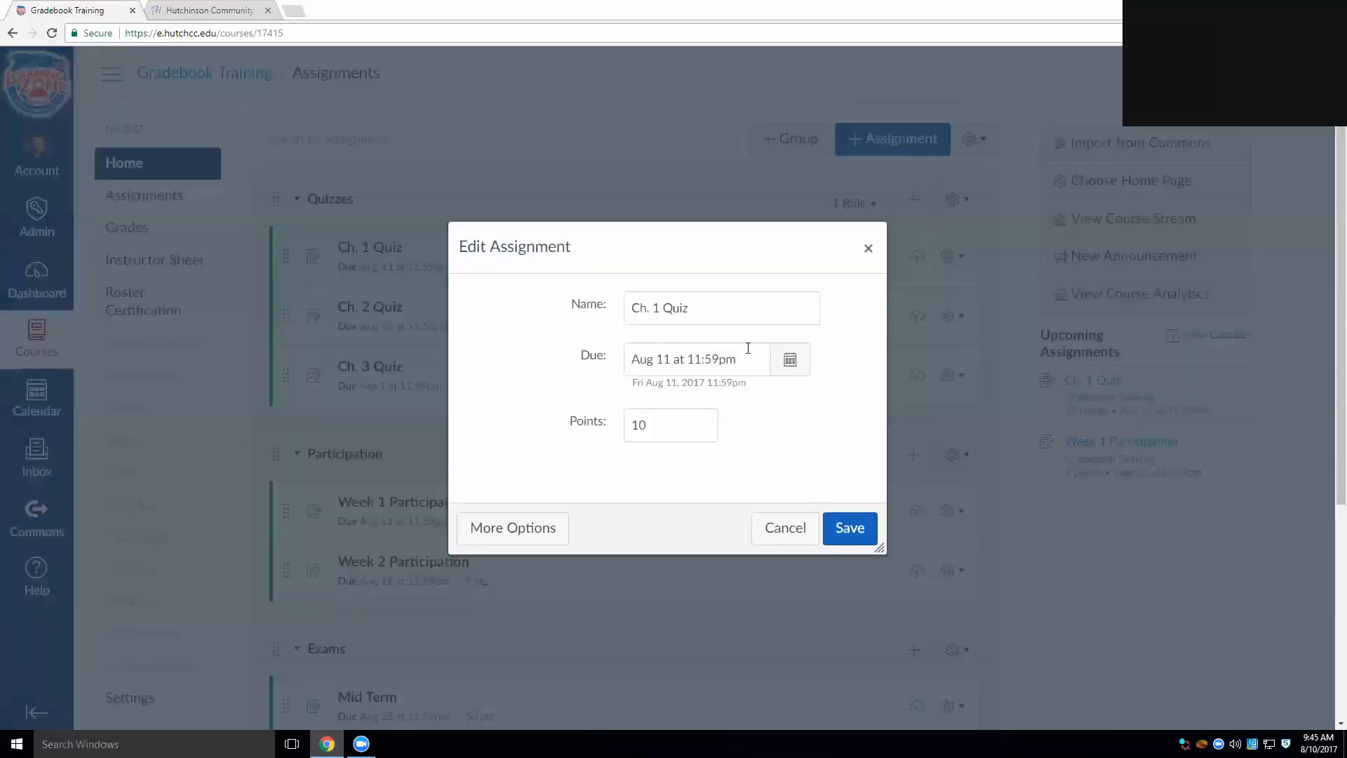
click(747, 359)
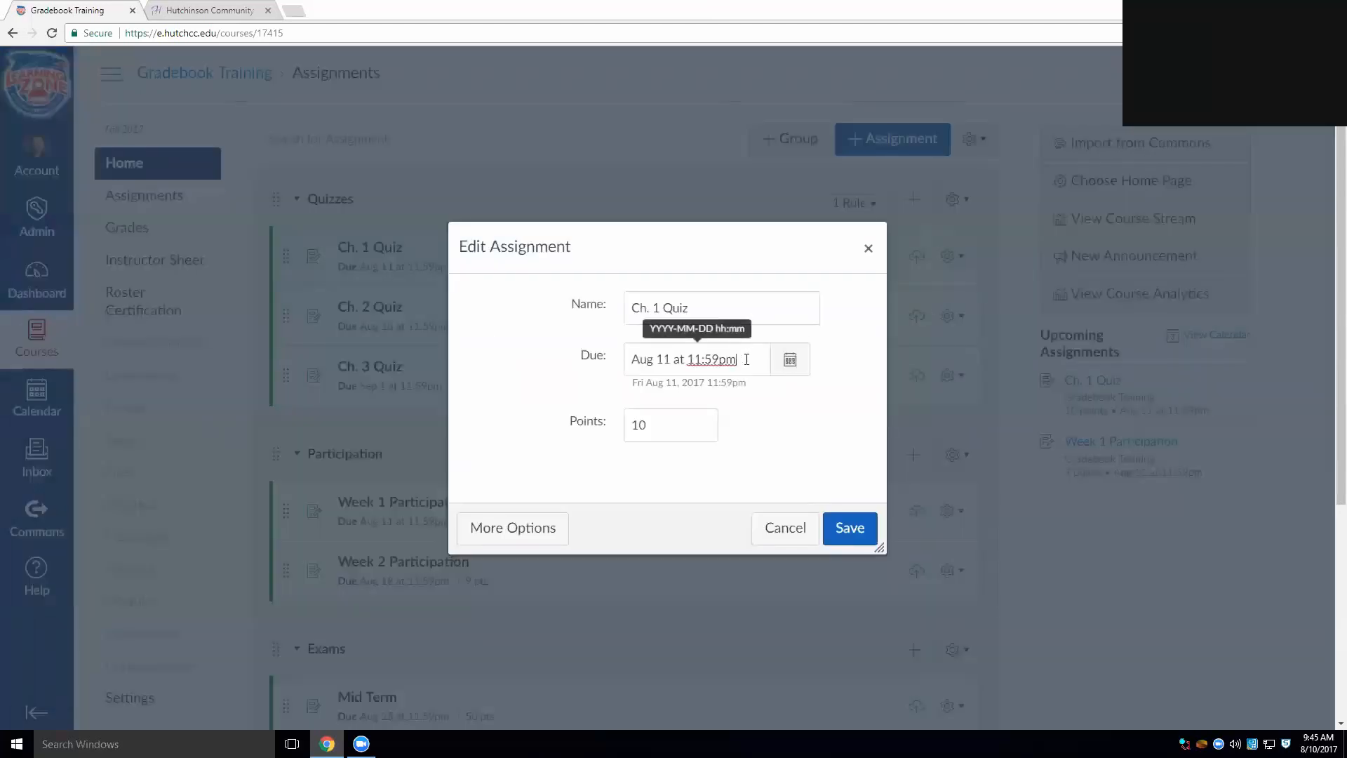
click(867, 531)
Remove the due date from the Ch. 2 Quiz assignment and save the change.
click(952, 316)
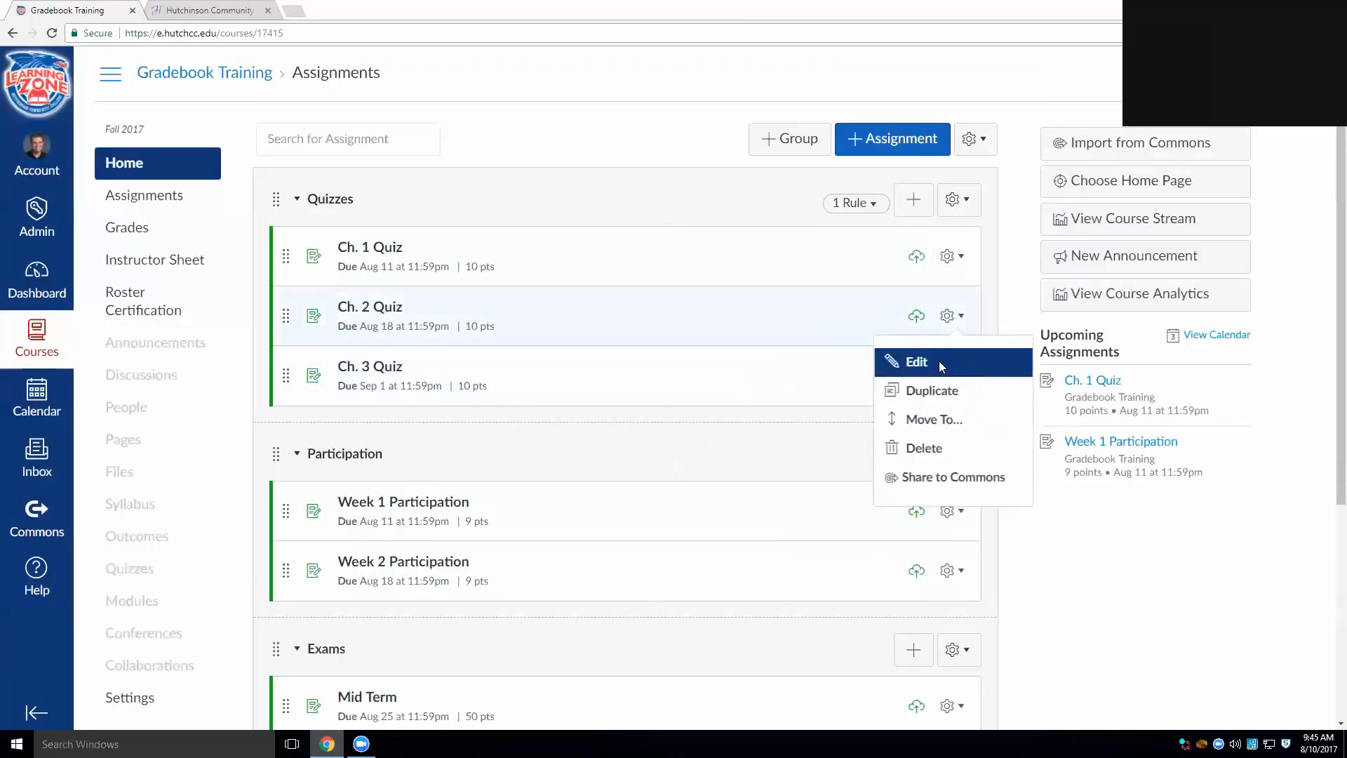
click(941, 363)
triple_click(730, 359)
key(BackSpace)
click(867, 541)
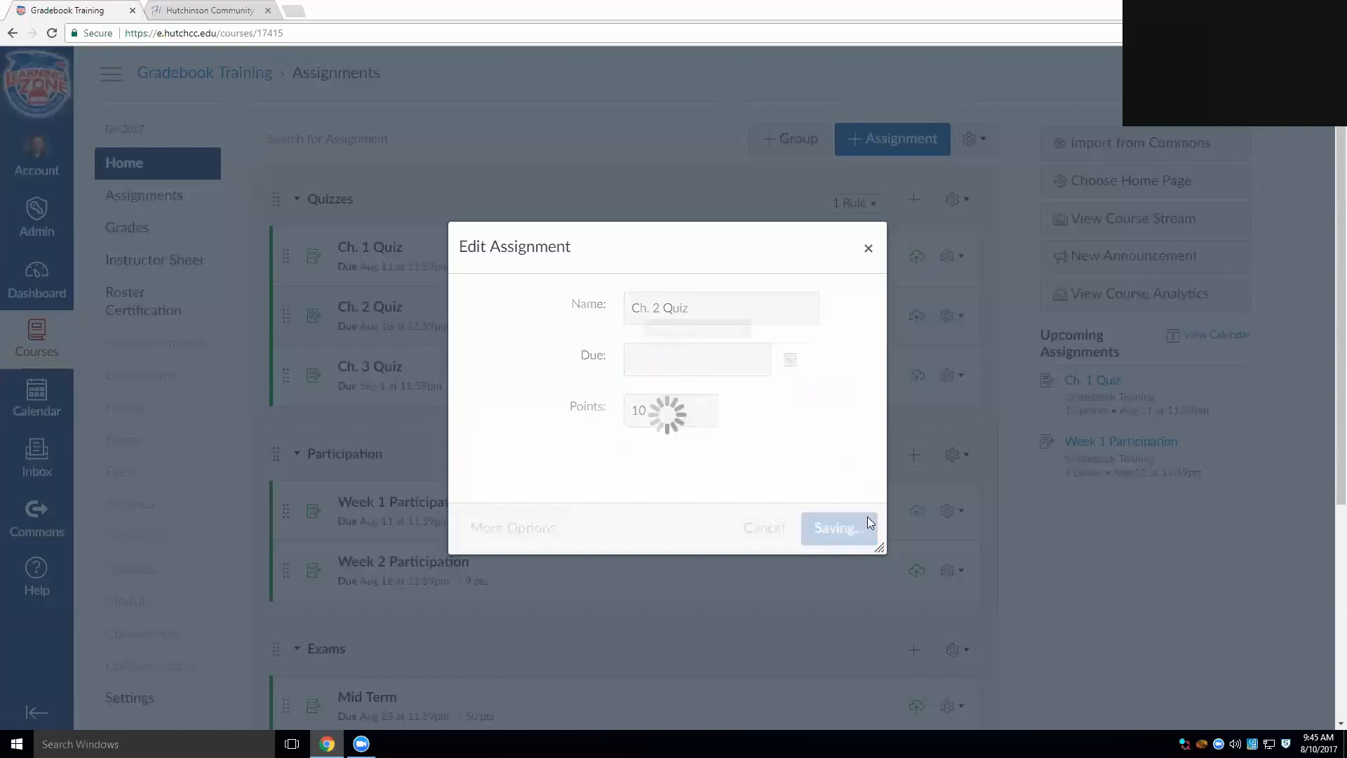
Remove the due date from the Ch. 3 Quiz assignment as well and save it.
click(953, 375)
click(921, 422)
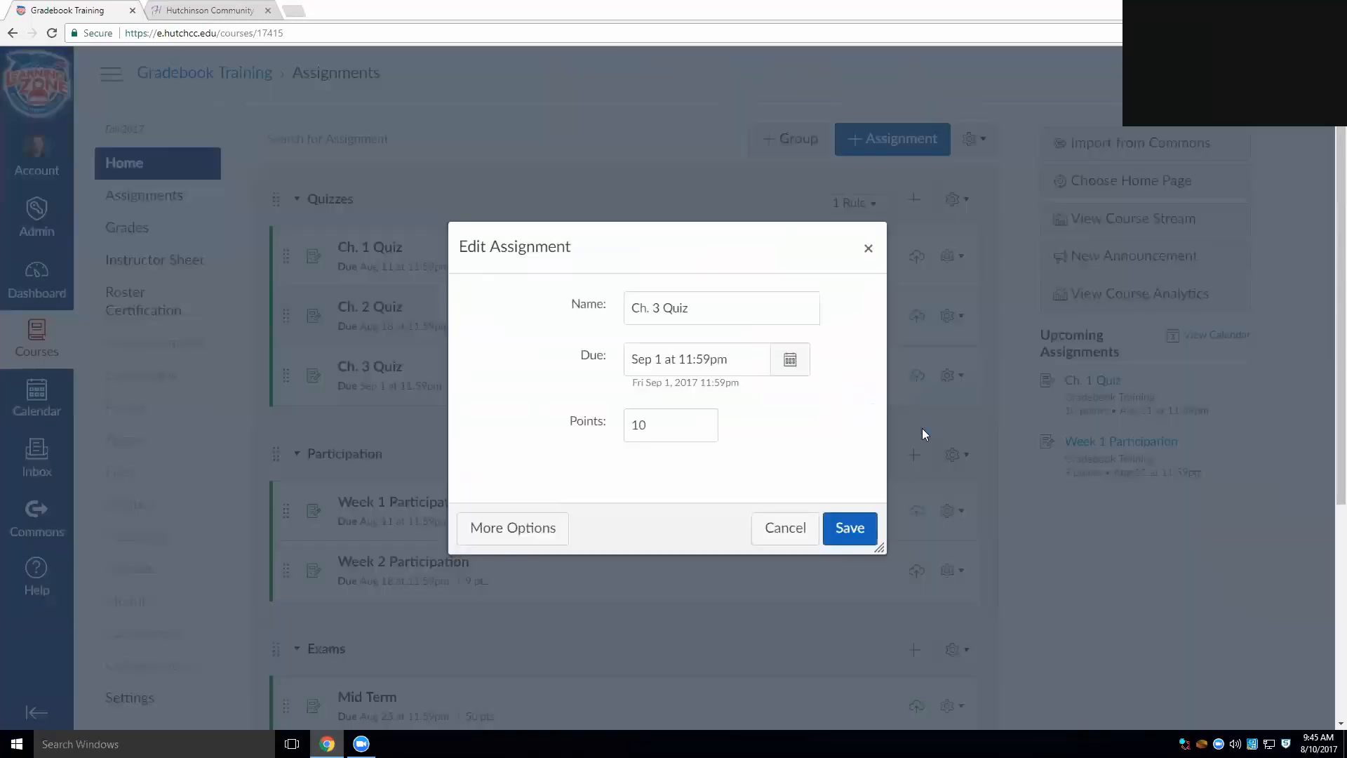
triple_click(729, 362)
key(BackSpace)
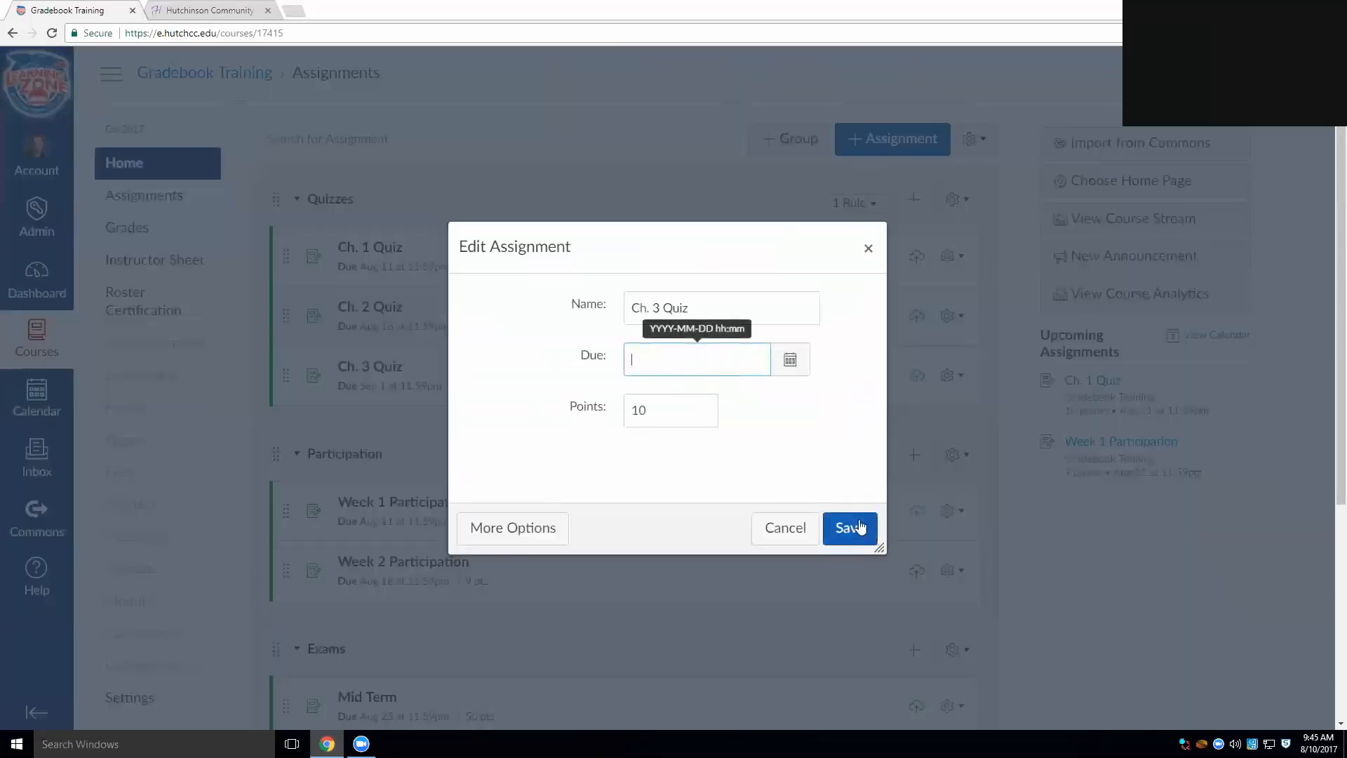
click(846, 533)
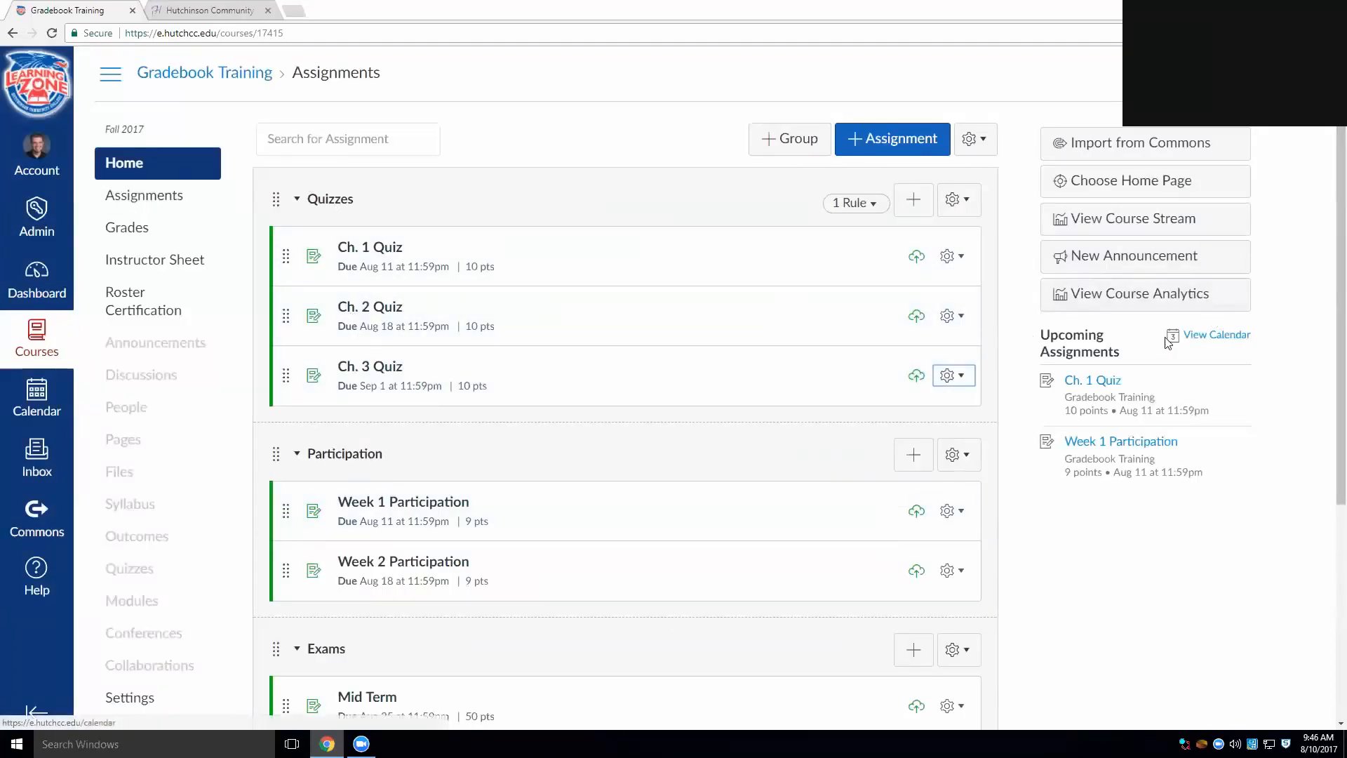
Open the calendar from the course home page, reload it, and expand the list of undated items.
click(1228, 339)
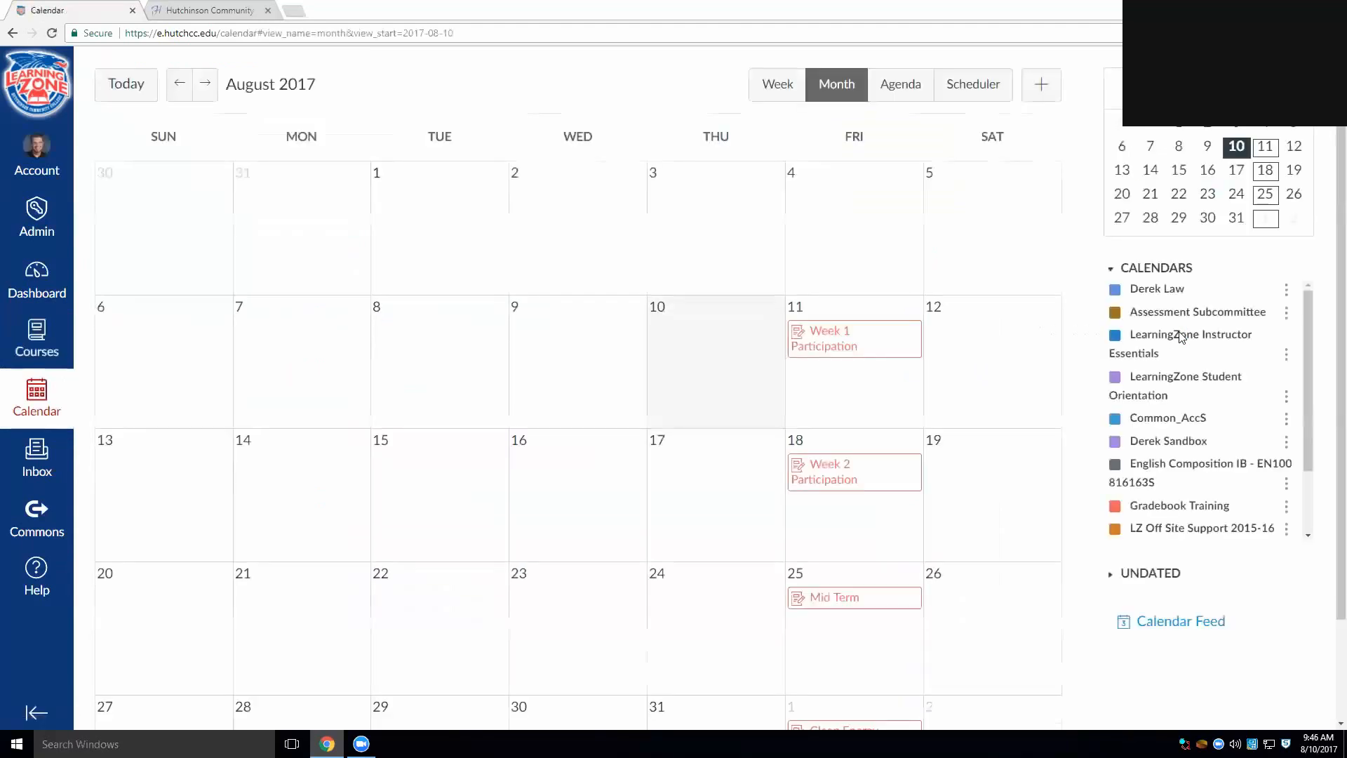
scroll(922, 293, down, 1)
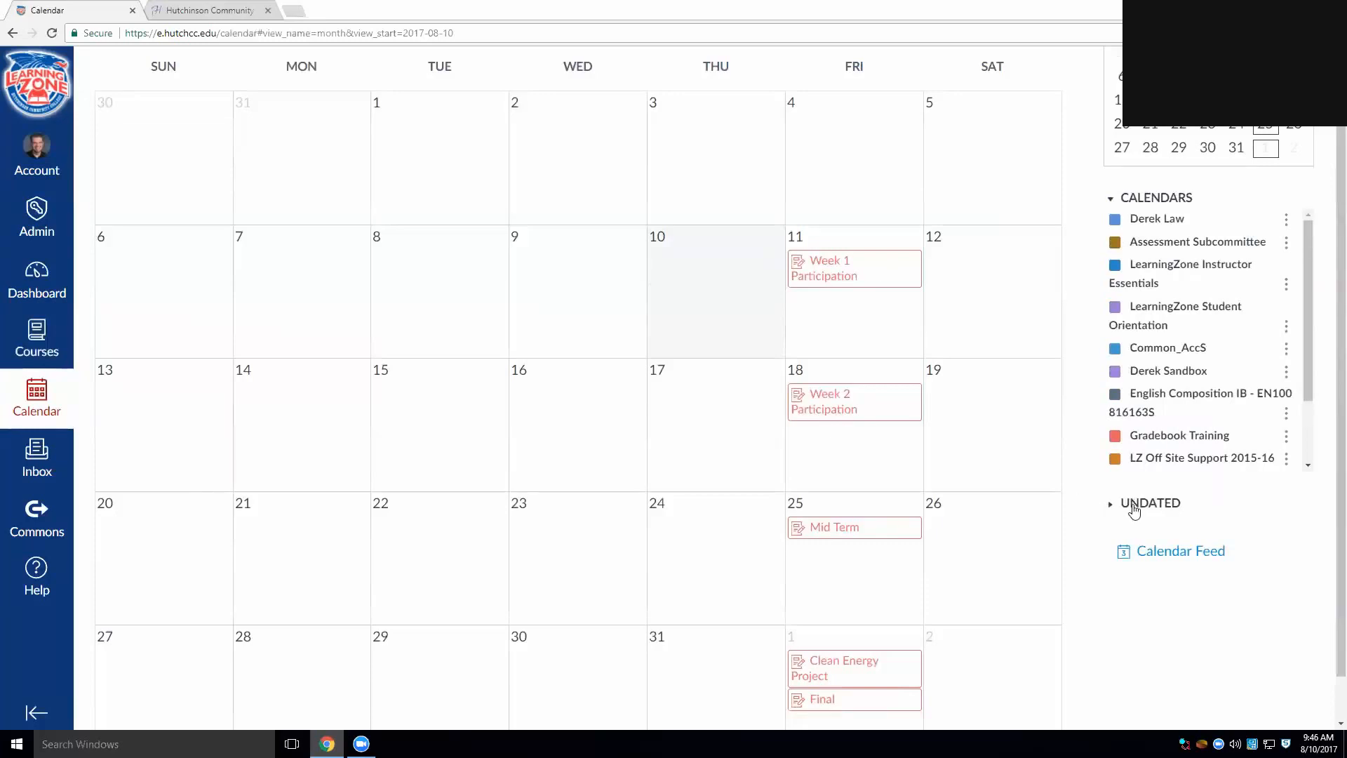
click(1138, 504)
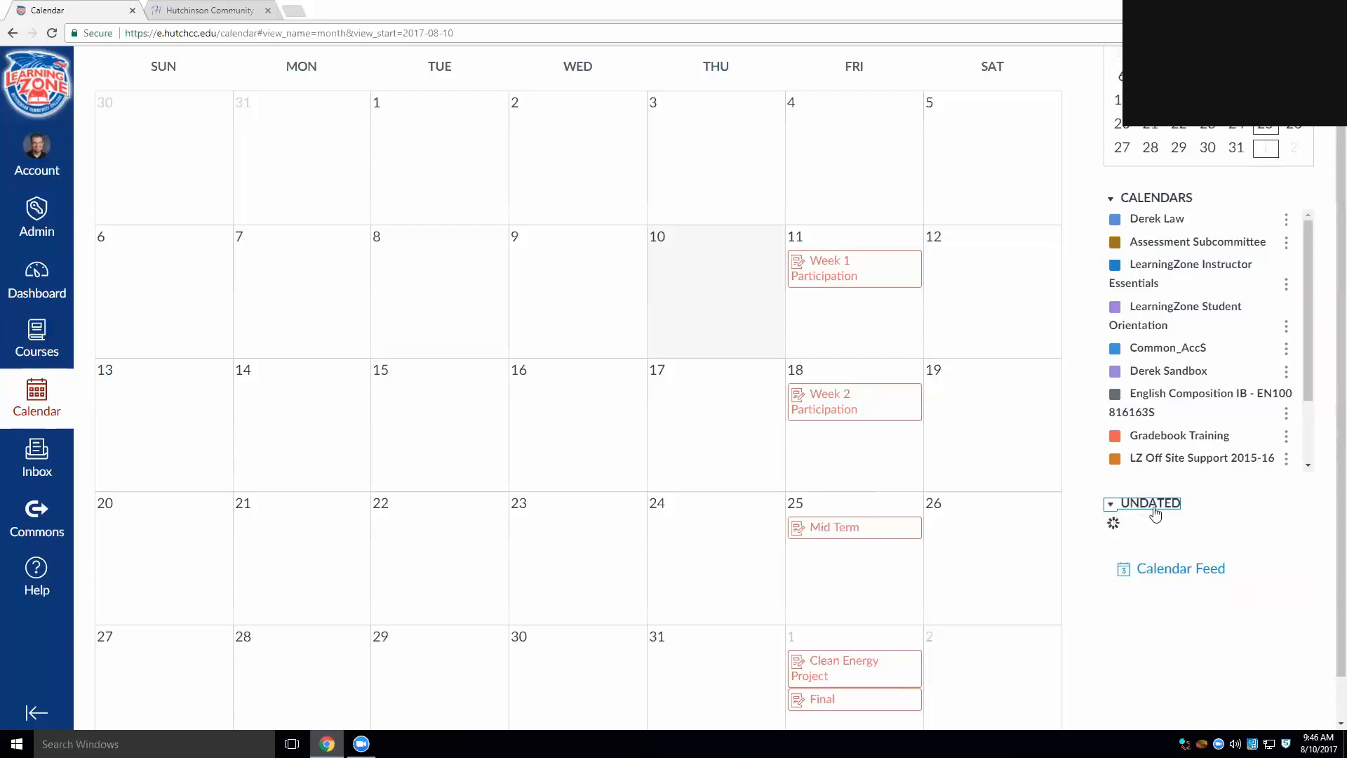
scroll(1155, 511, up, 1)
scroll(1157, 512, down, 1)
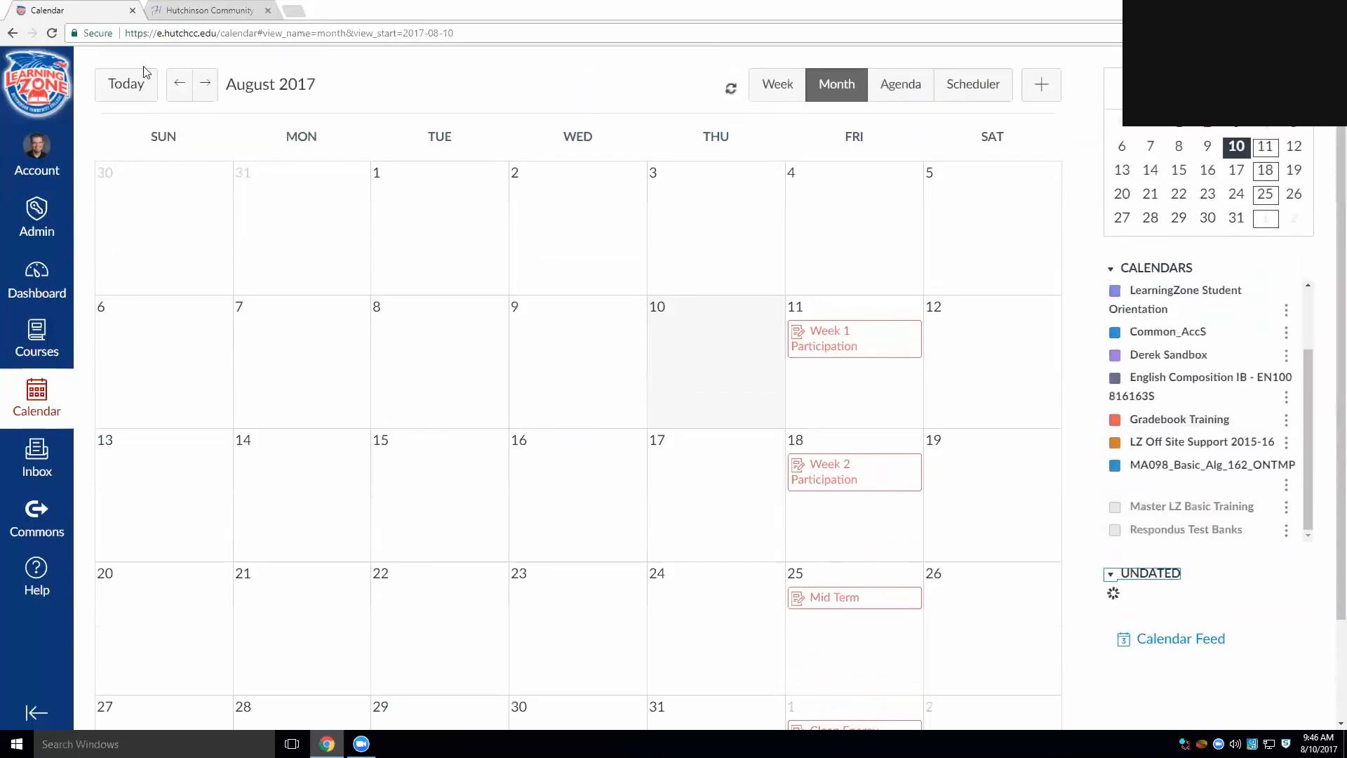
click(52, 33)
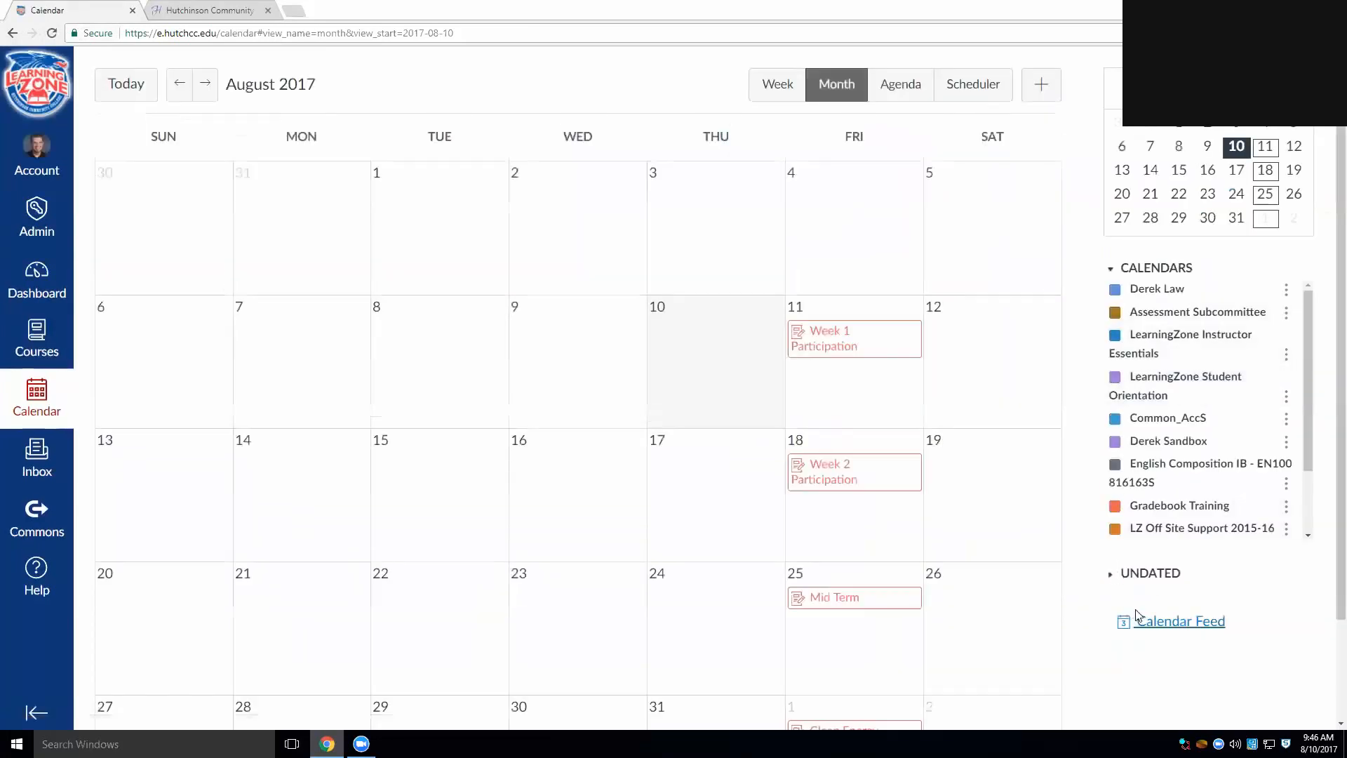
click(1148, 575)
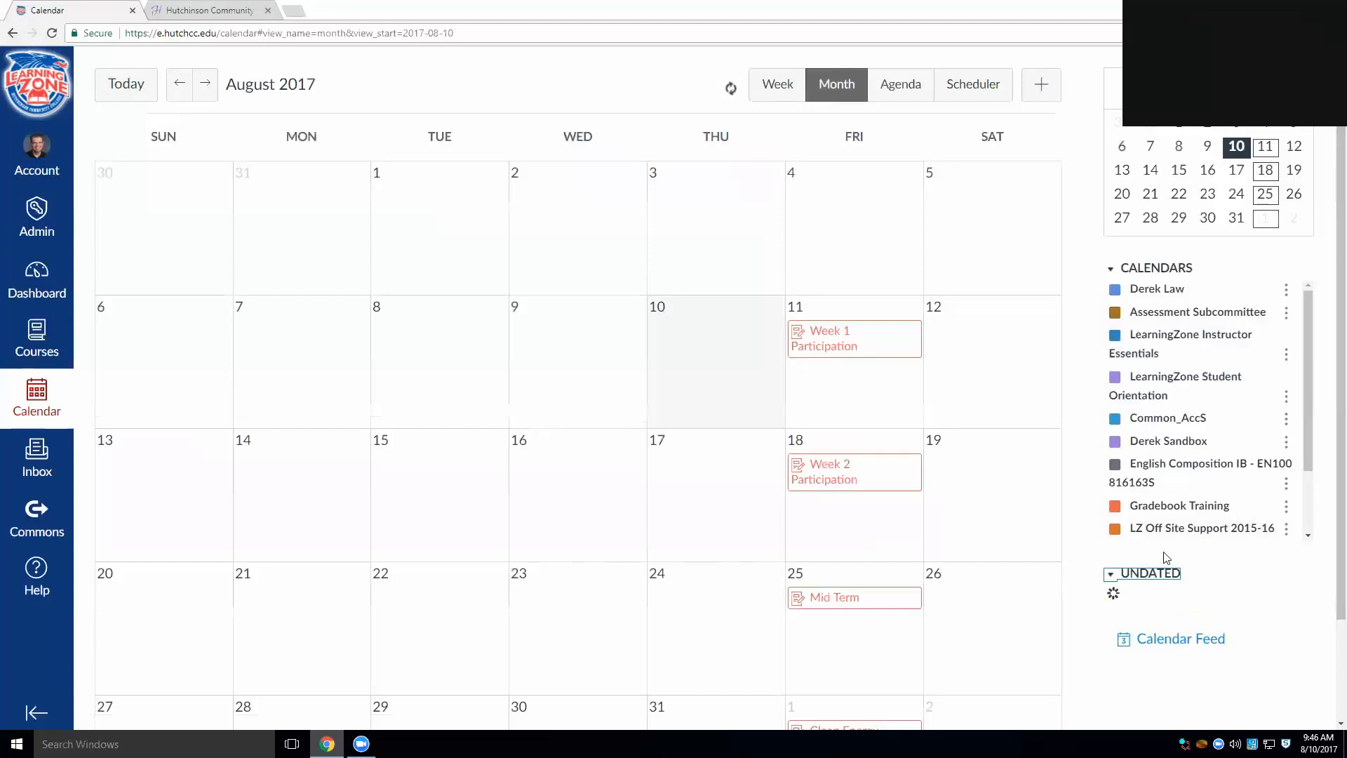
scroll(1173, 556, down, 2)
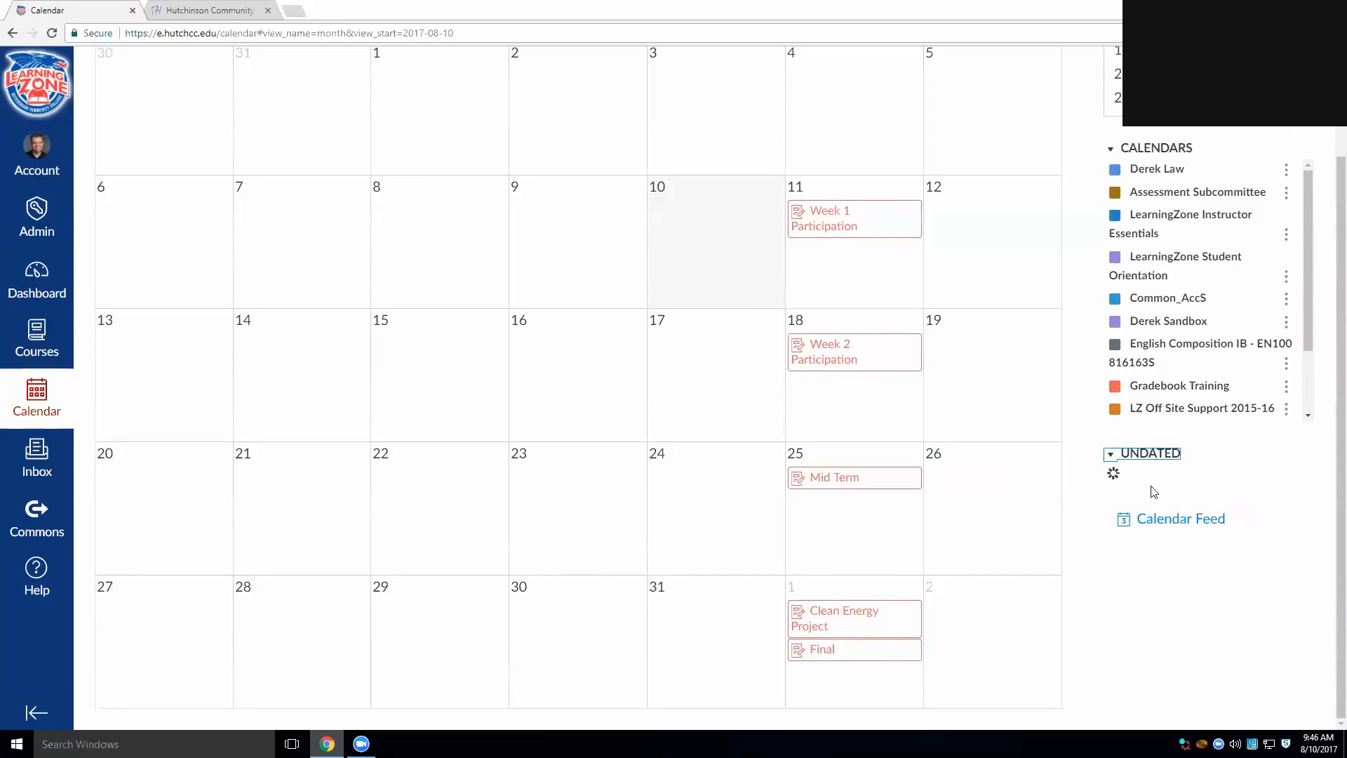
scroll(1326, 554, down, 2)
scroll(1228, 536, down, 1)
scroll(1246, 516, up, 1)
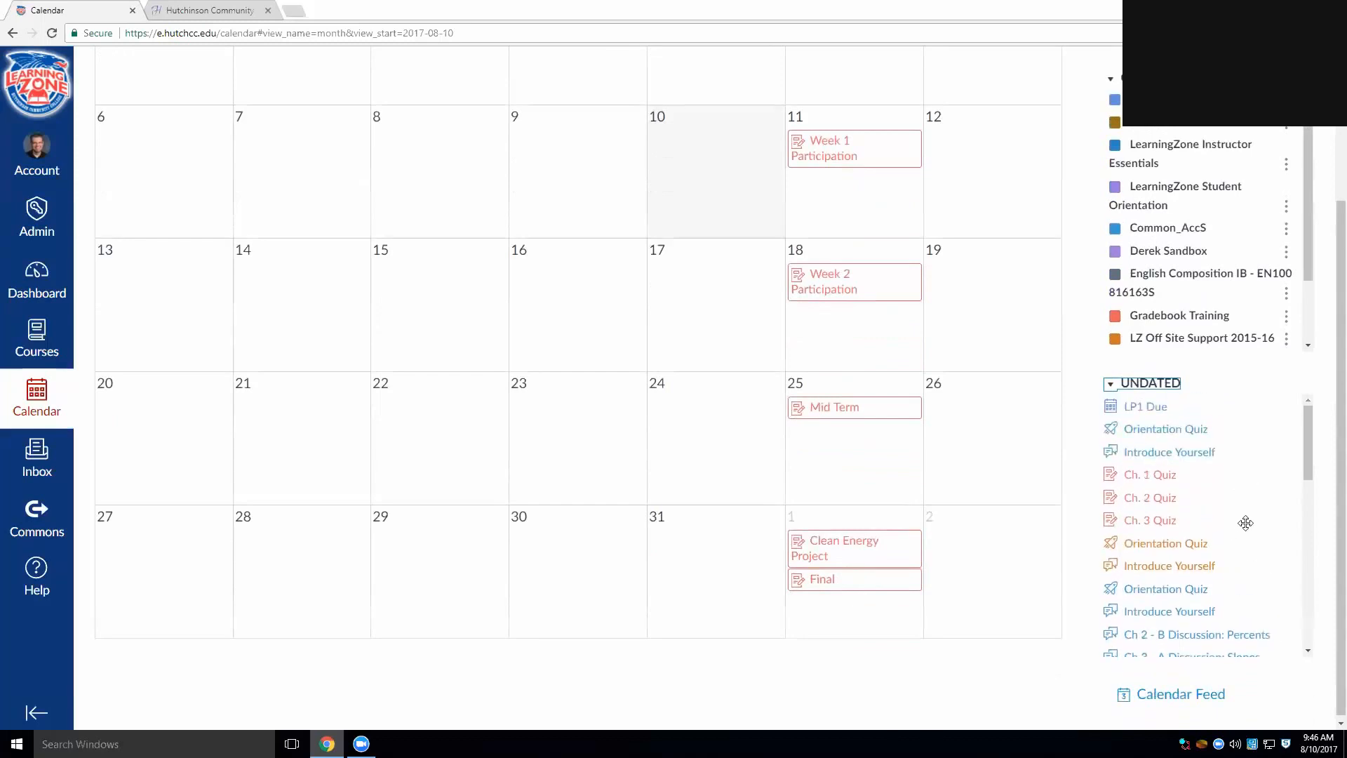
Hide every displayed calendar except Gradebook Training so that only this course's items are listed.
click(1112, 102)
click(1114, 123)
click(1114, 146)
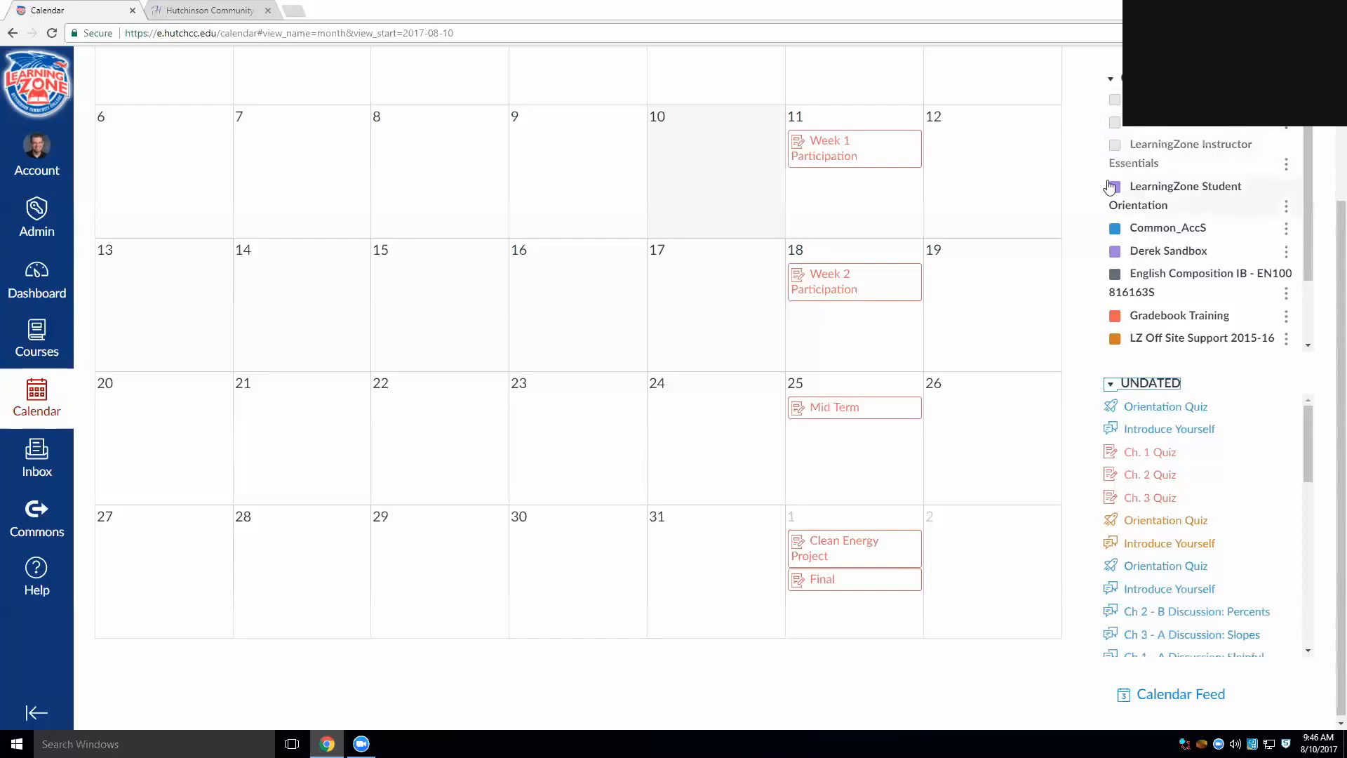
click(1113, 186)
click(1115, 229)
click(1115, 251)
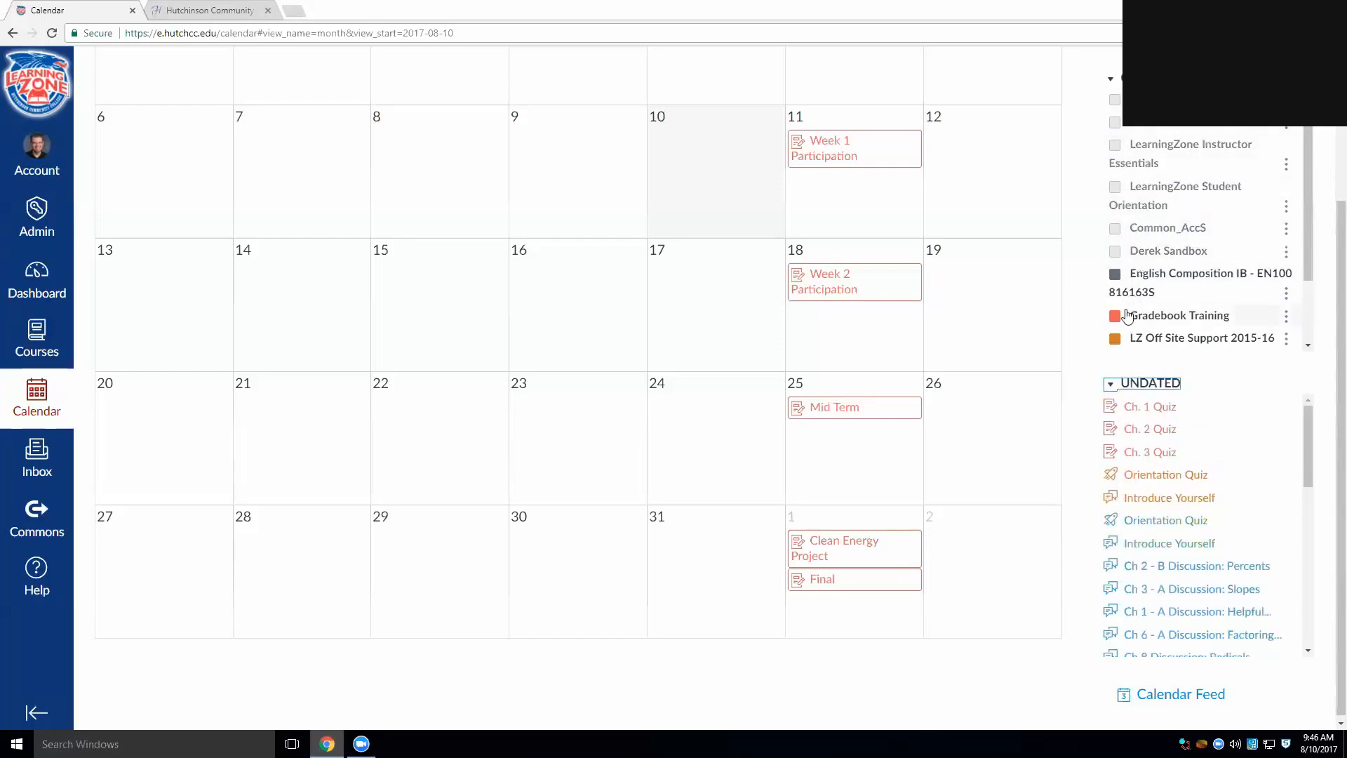
click(1115, 338)
click(1116, 274)
scroll(1120, 280, down, 1)
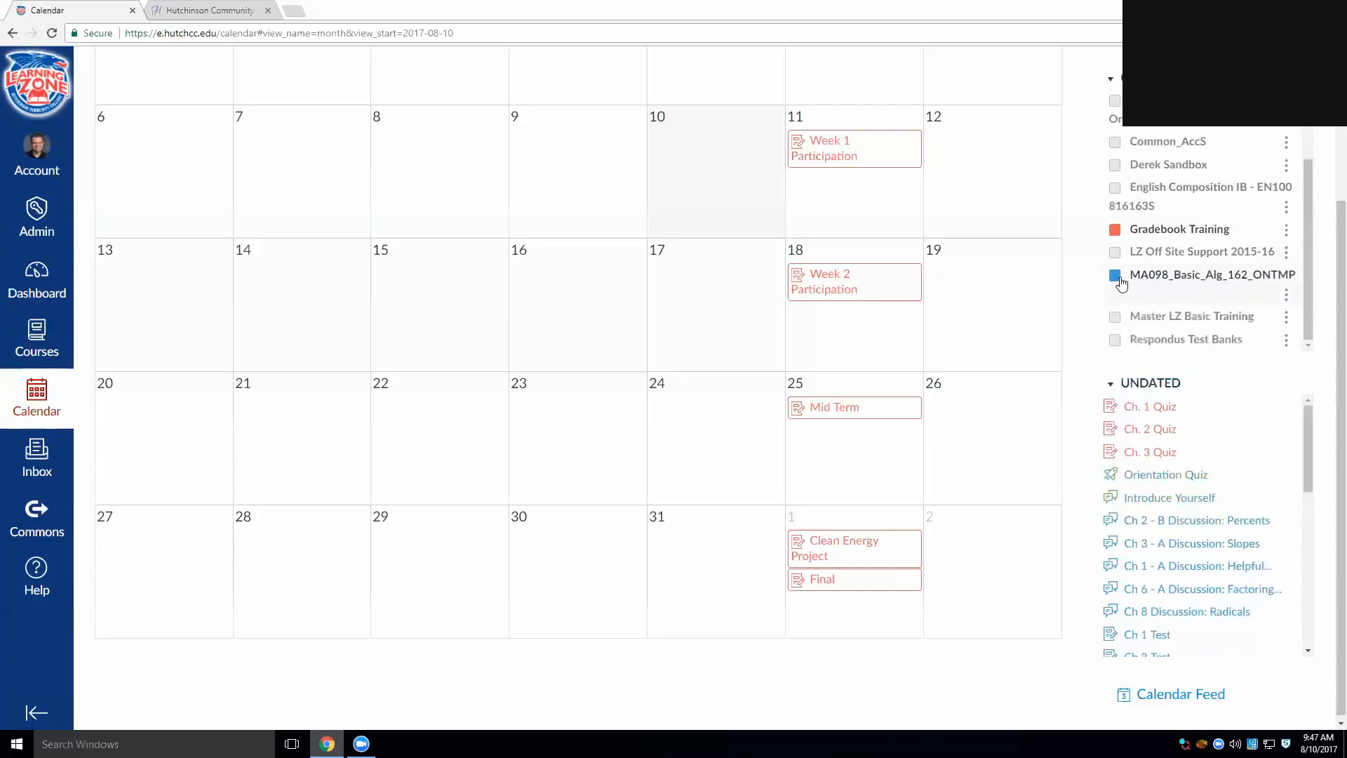
click(1115, 275)
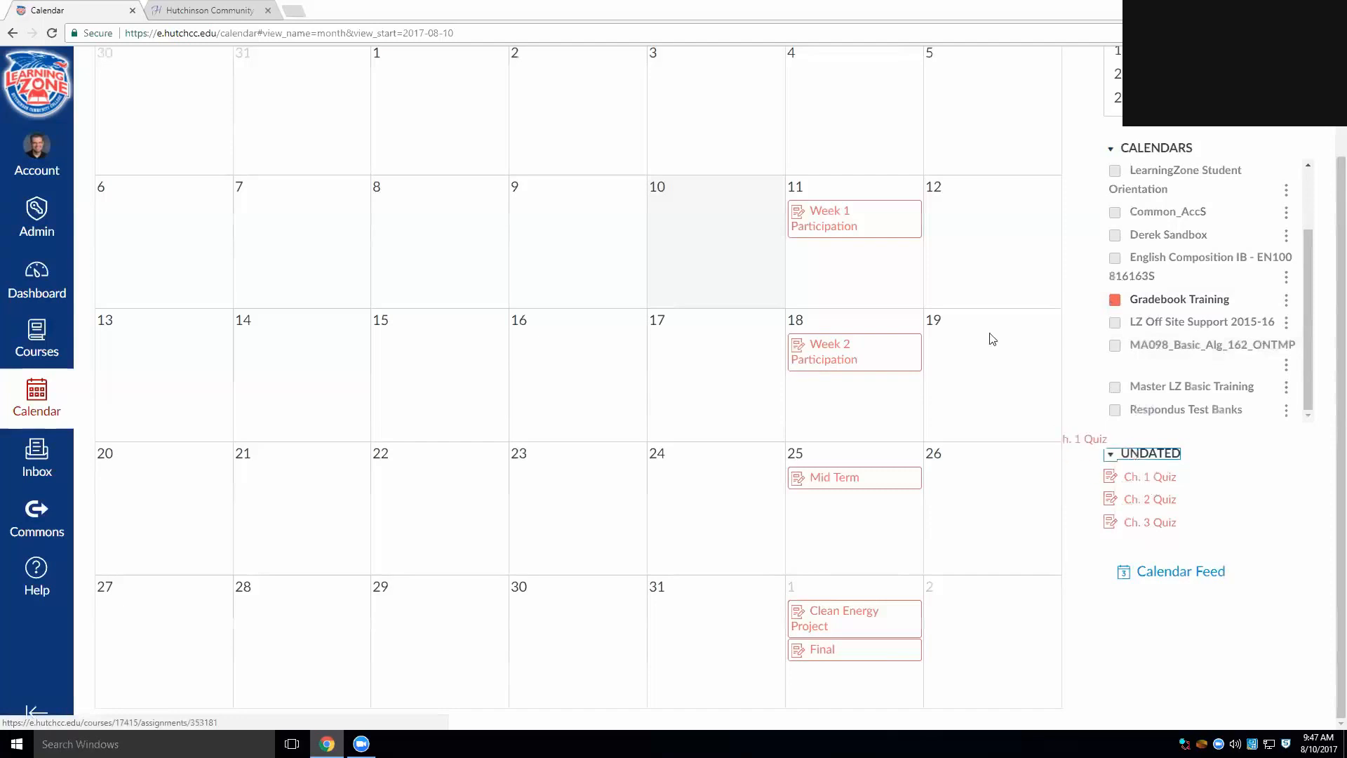
Schedule the undated Ch. 1, Ch. 2 and Ch. 3 Quiz assignments on August 11, 18 and 25, 2017 respectively.
drag(850, 273, 848, 273)
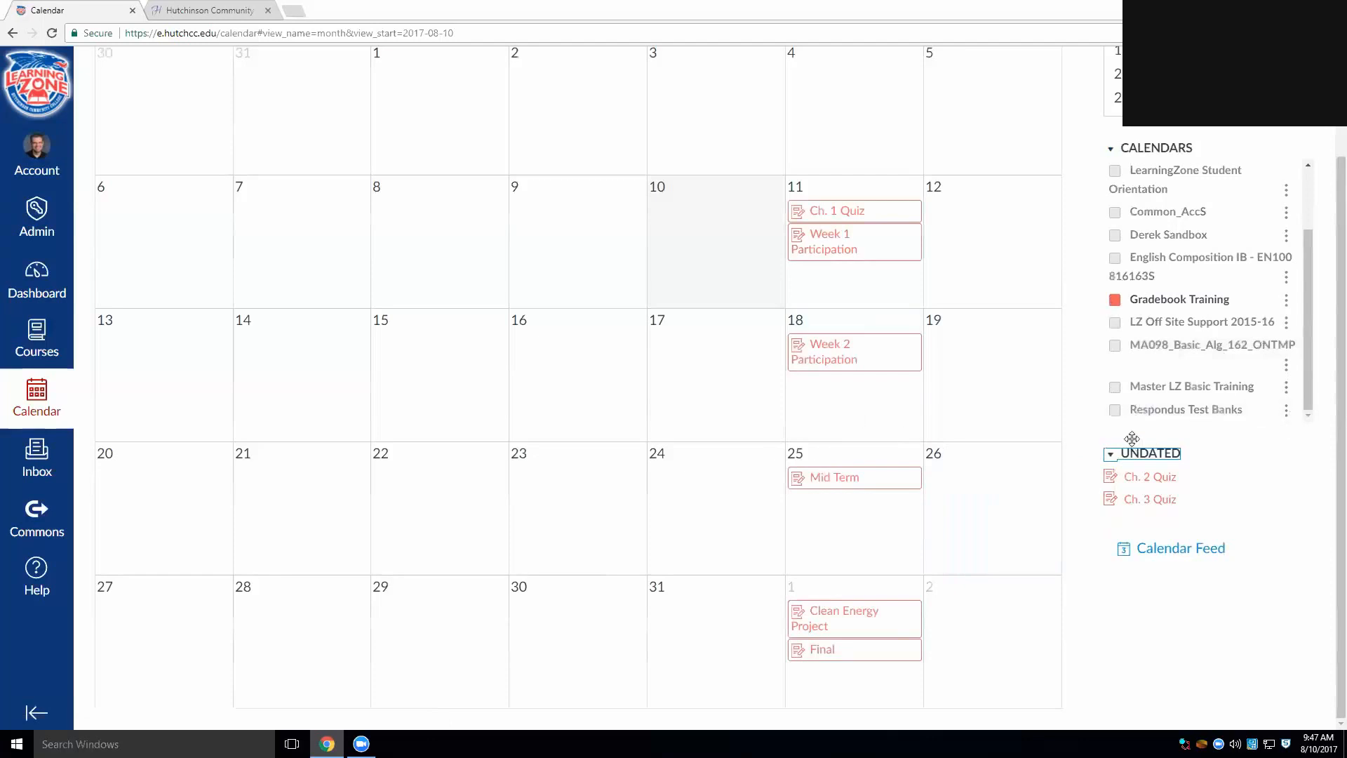
drag(789, 380, 796, 379)
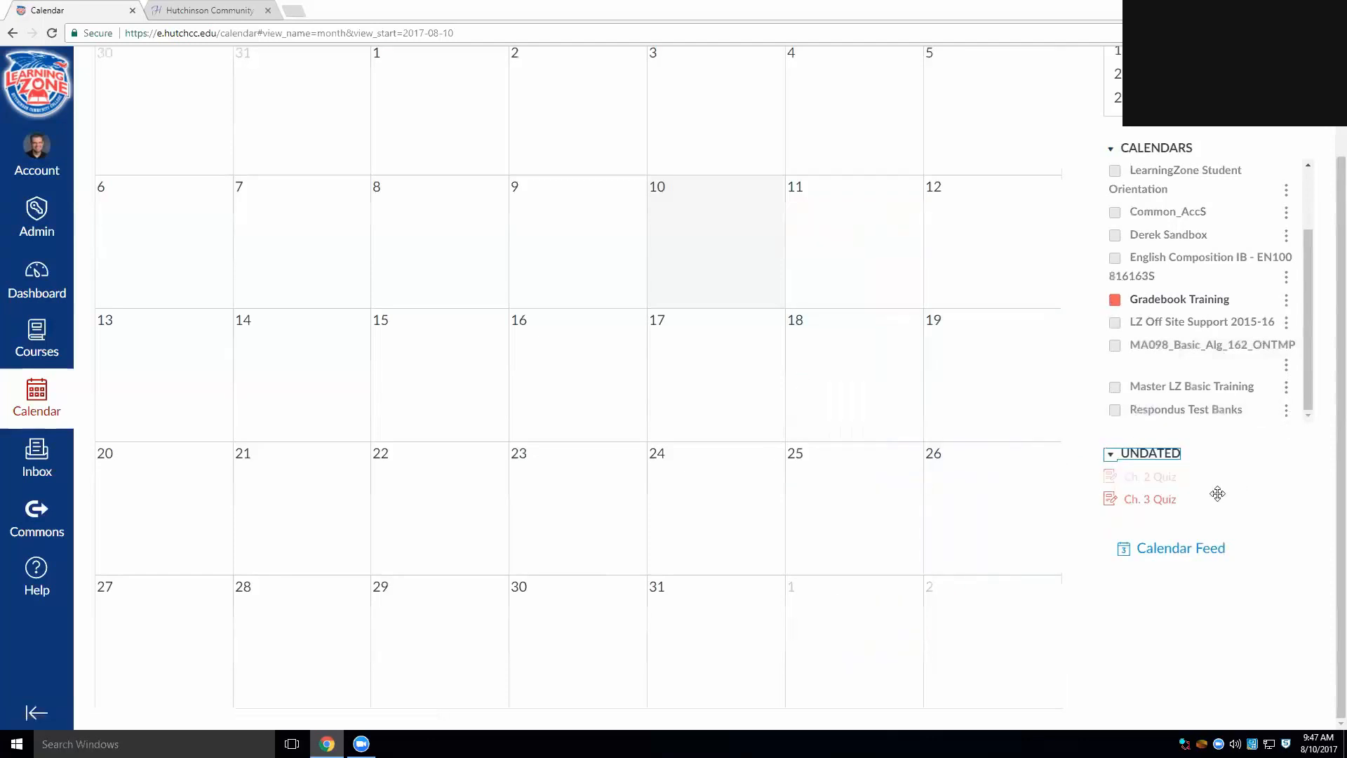
drag(1149, 484, 849, 529)
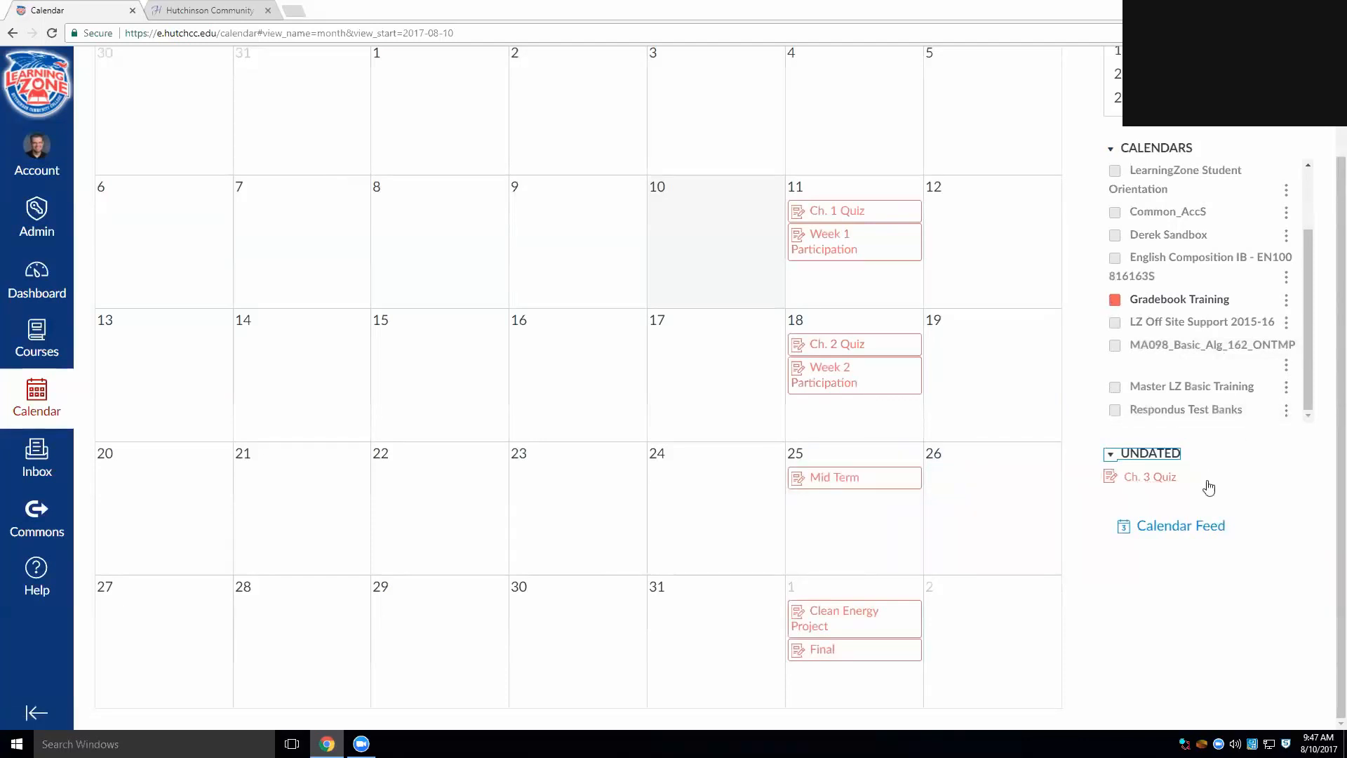
drag(1159, 480, 848, 533)
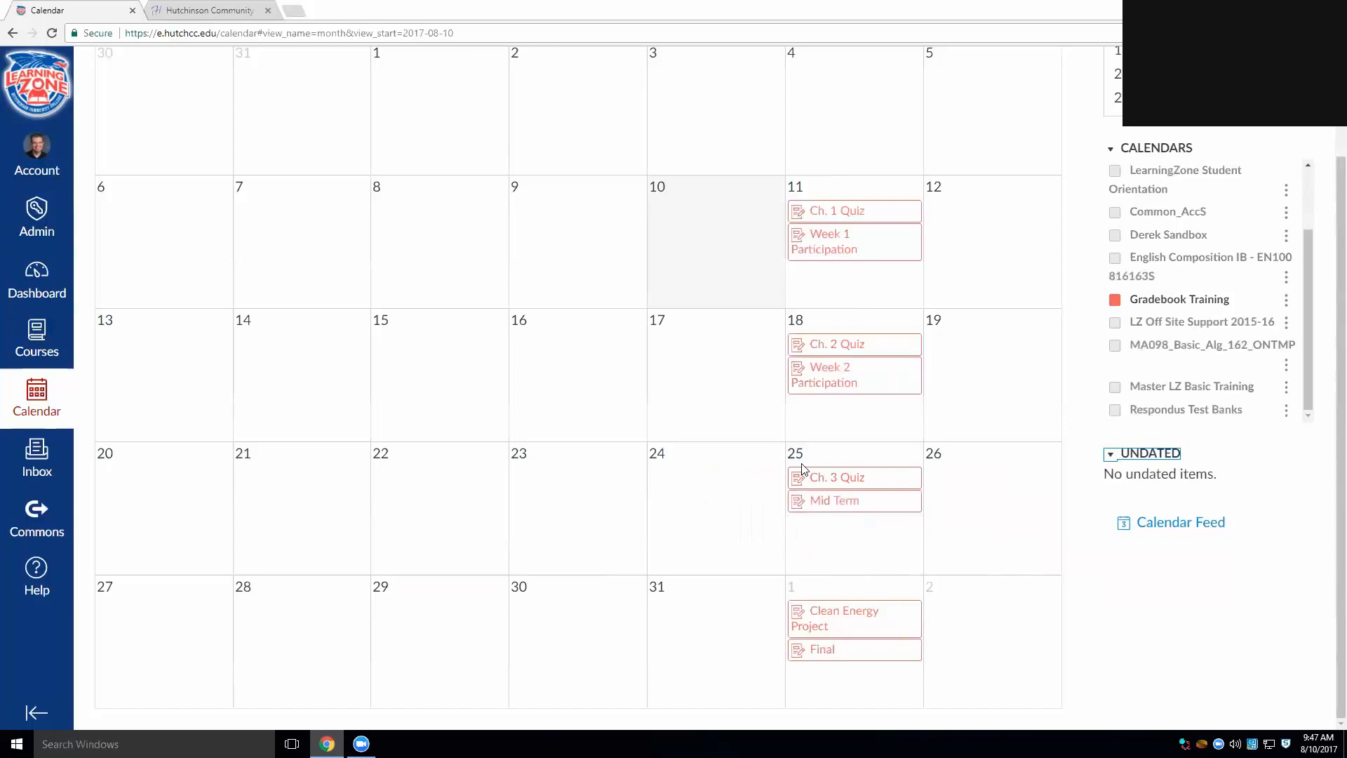
scroll(802, 464, up, 2)
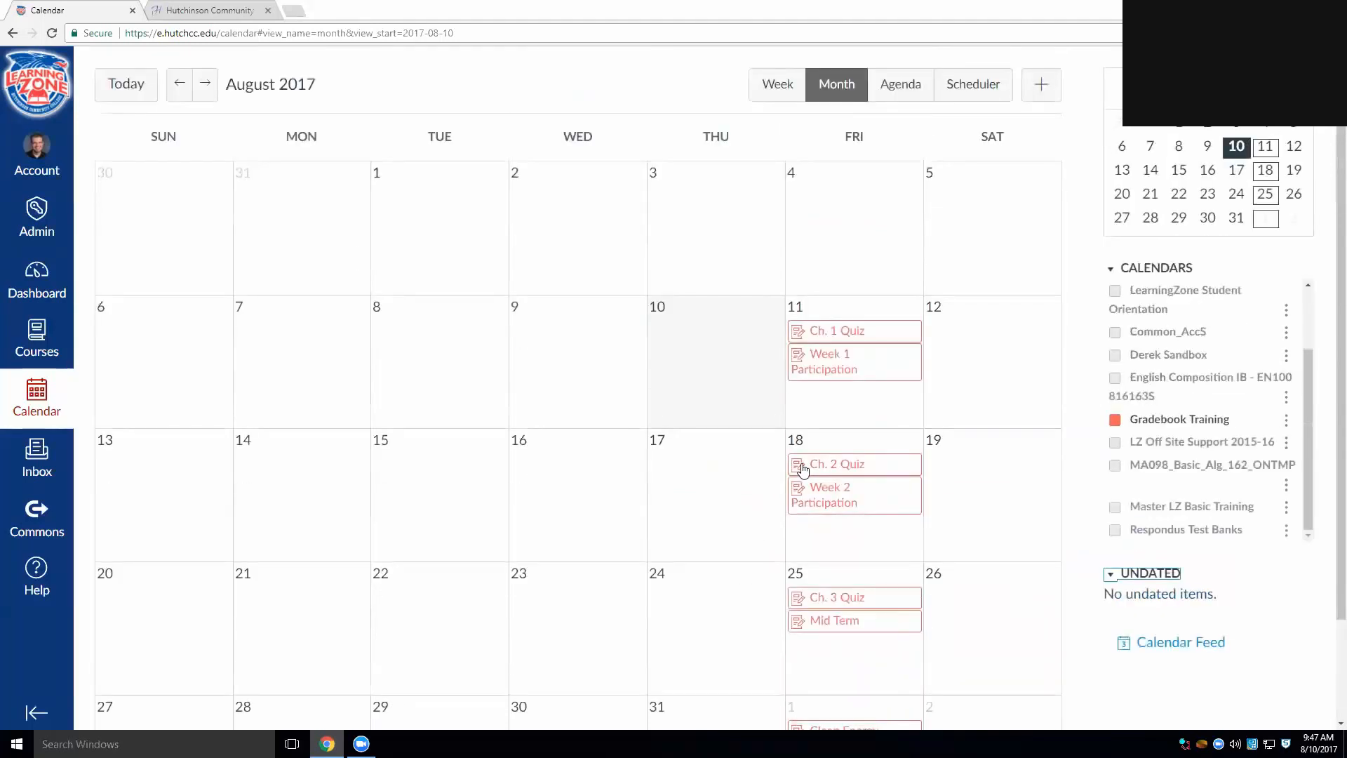
Go back to the course assignments page, reopen the calendar to check the quiz dates, and go back again.
click(12, 34)
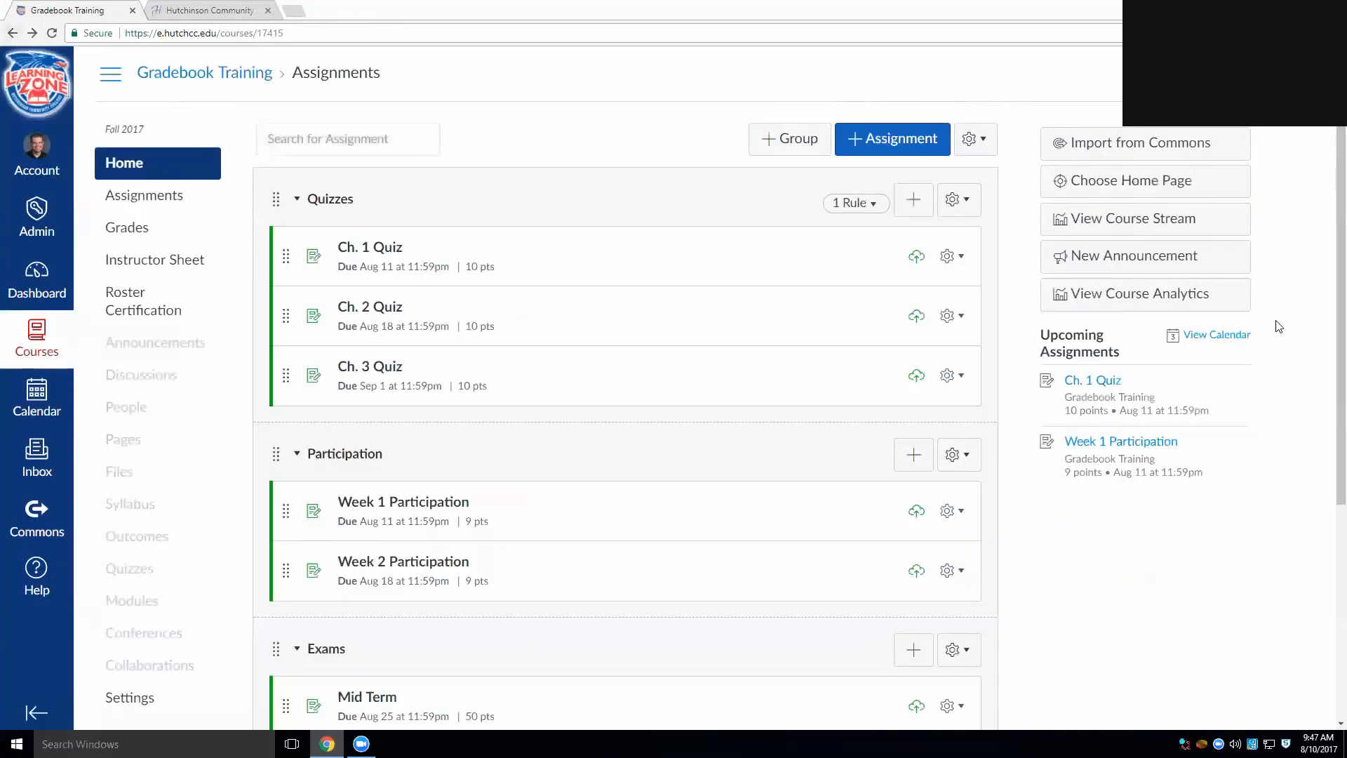
click(1242, 340)
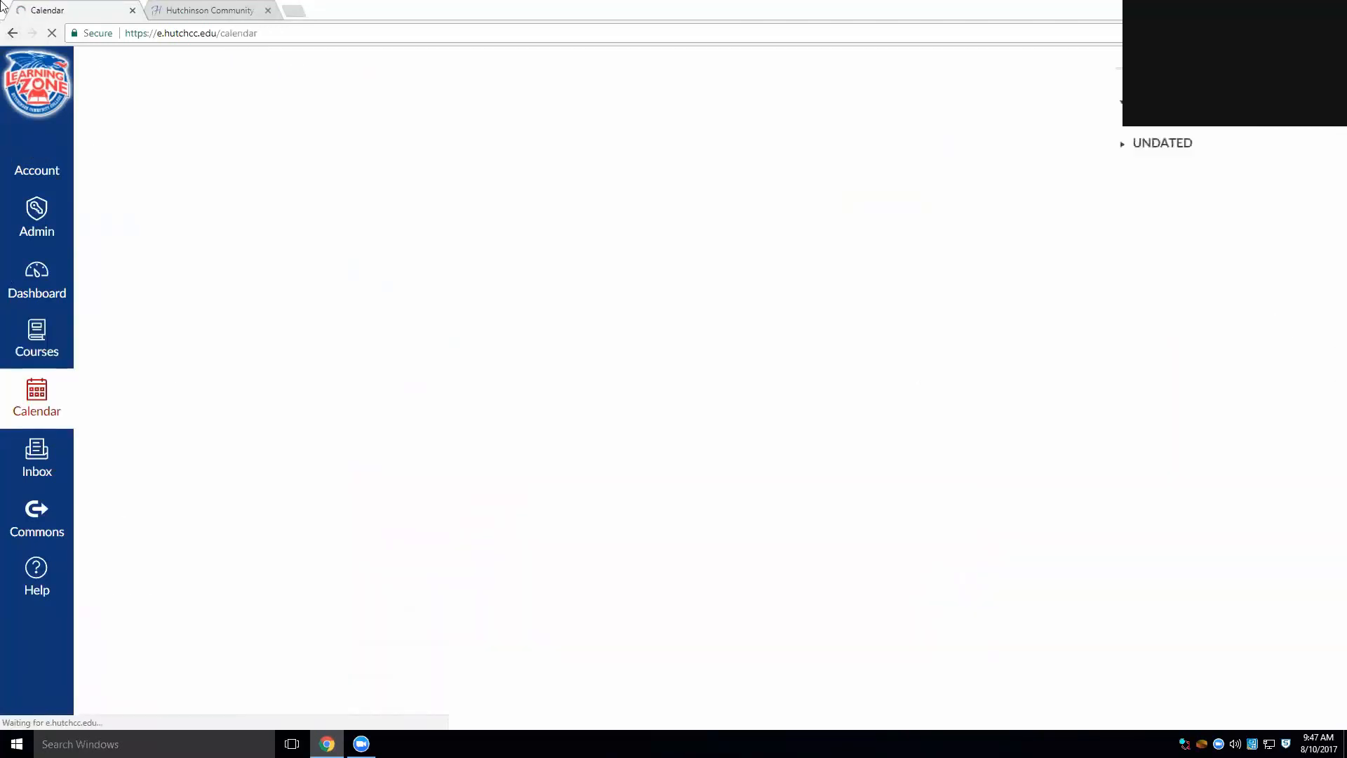
click(15, 32)
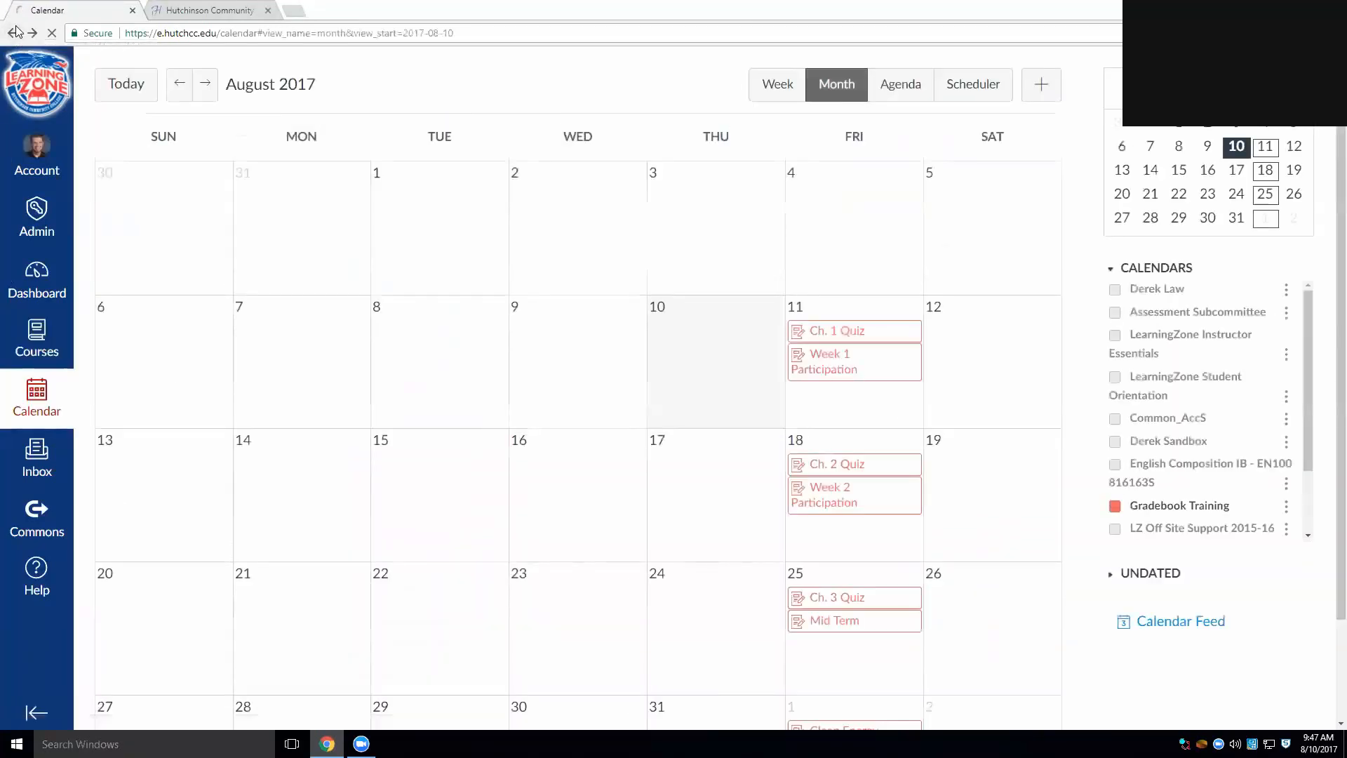